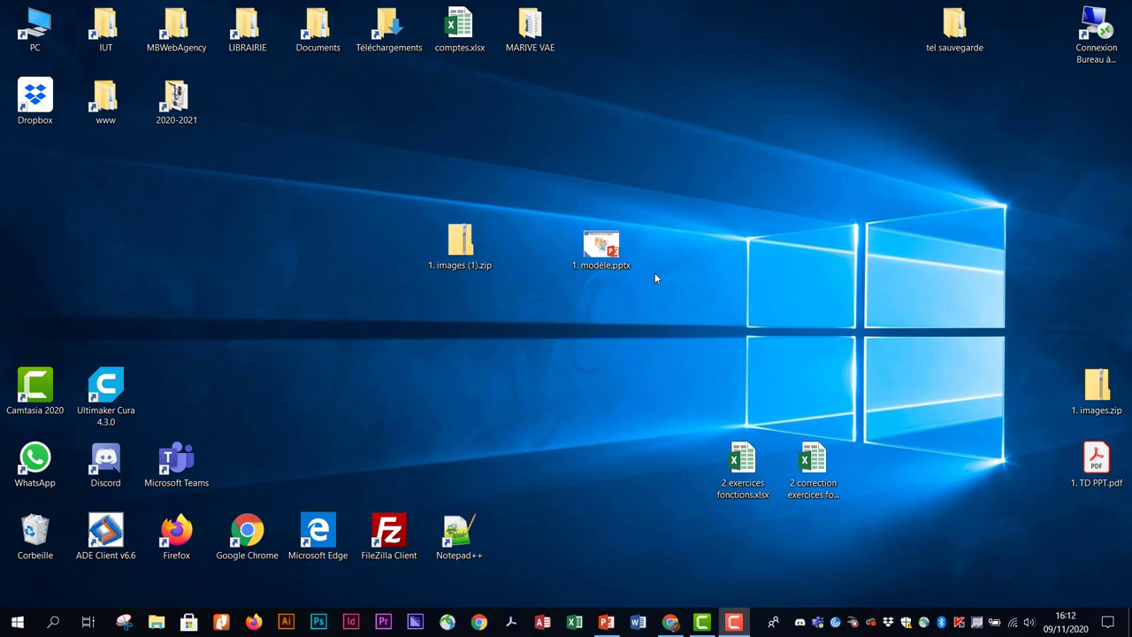
Step: Extract 1. images (1).zip to the desktop, placing the new folder beside the zip and 1. modèle.pptx
{"action": "left_click_drag", "start_coordinate": [601, 245], "coordinate": [530, 252]}
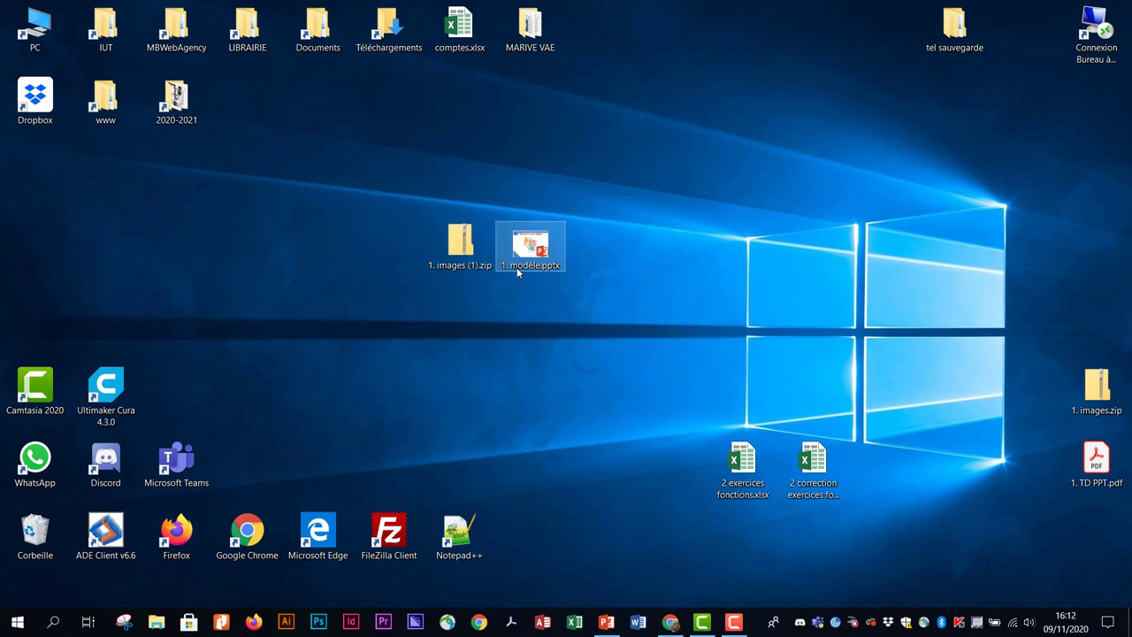
{"action": "left_click_drag", "start_coordinate": [460, 248], "coordinate": [381, 281]}
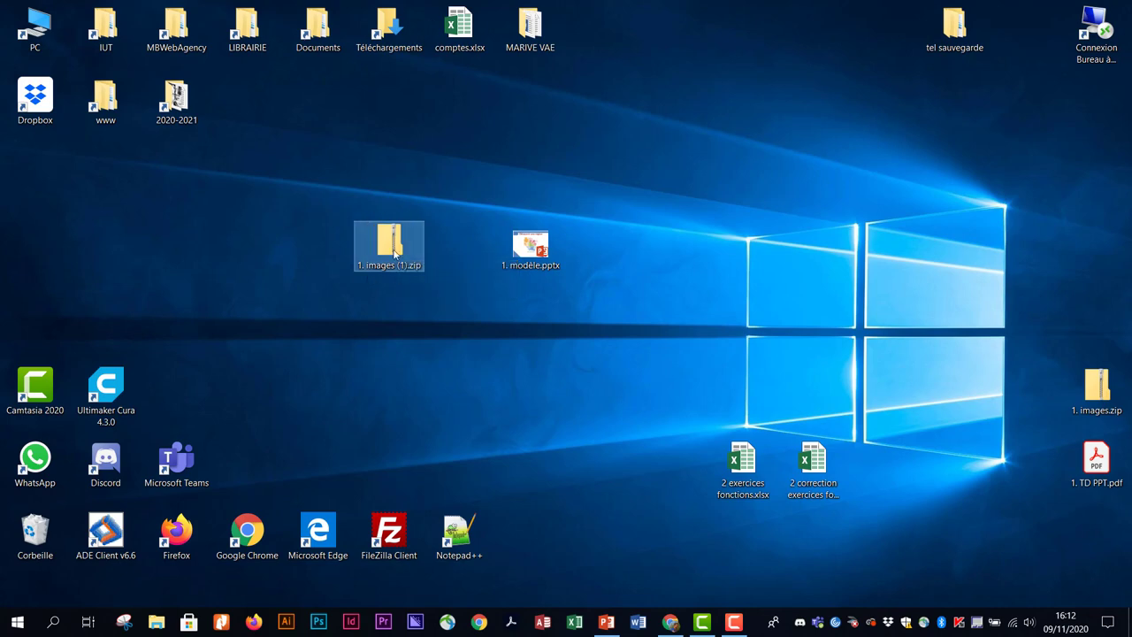
{"action": "right_click", "coordinate": [395, 251]}
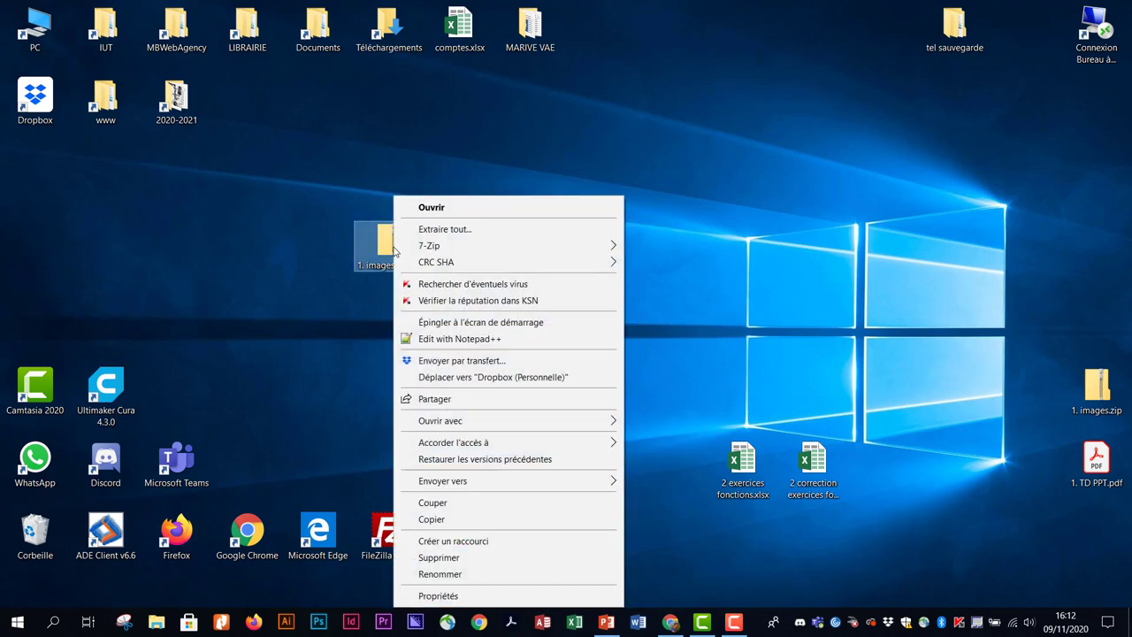
{"action": "left_click", "coordinate": [464, 231]}
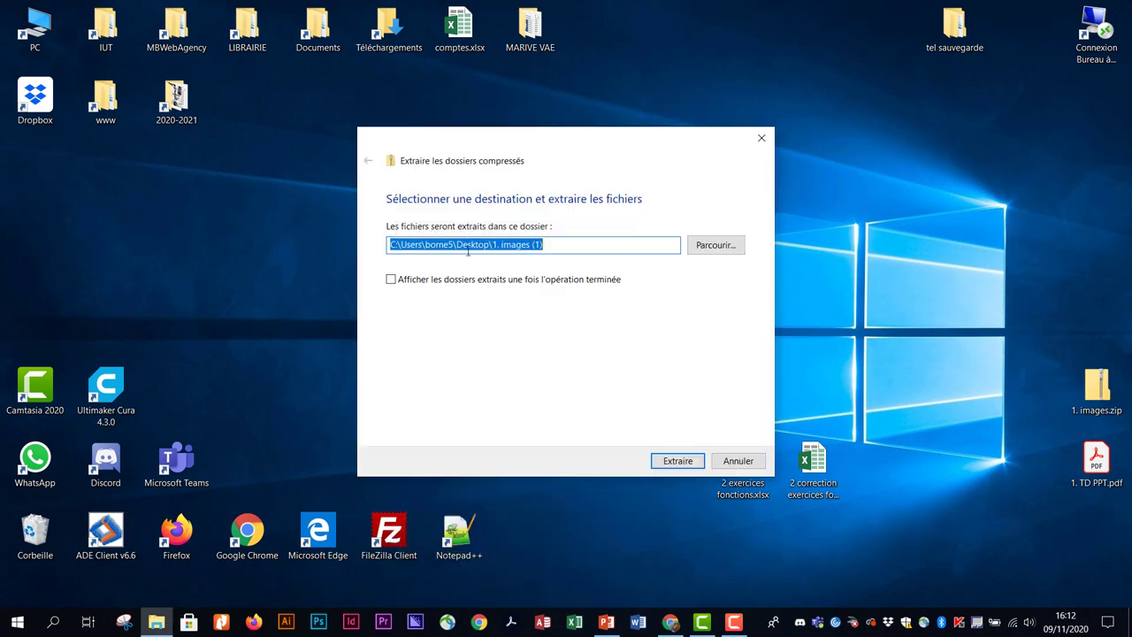
{"action": "left_click", "coordinate": [678, 461]}
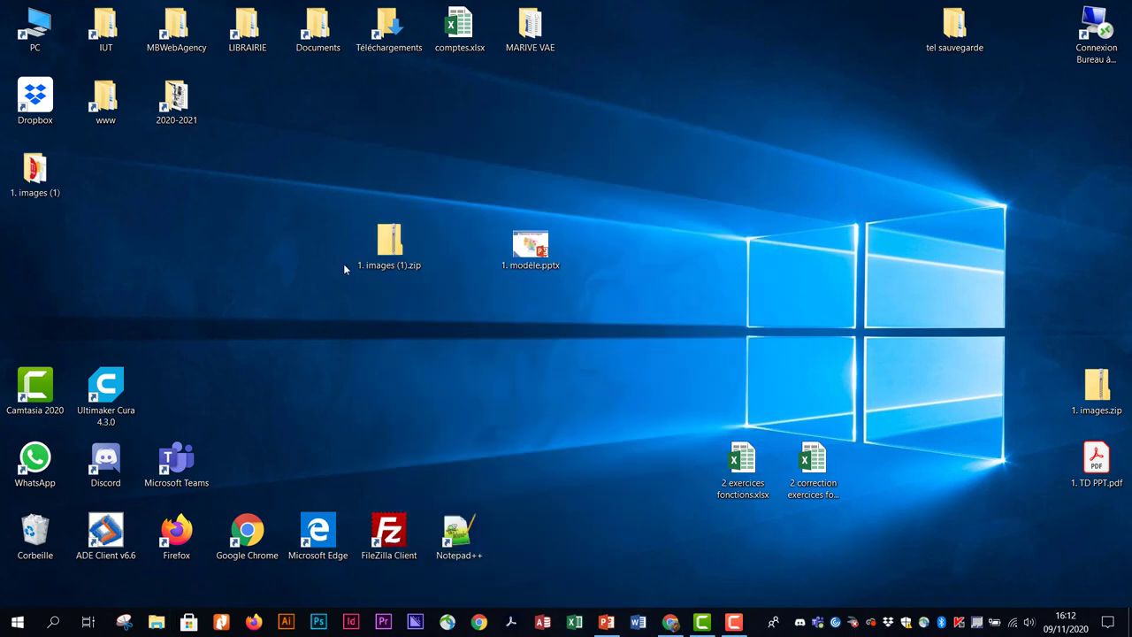
{"action": "mouse_move", "coordinate": [37, 175]}
{"action": "left_mouse_down"}
{"action": "mouse_move", "coordinate": [176, 217]}
{"action": "mouse_move", "coordinate": [459, 248]}
{"action": "left_mouse_up"}
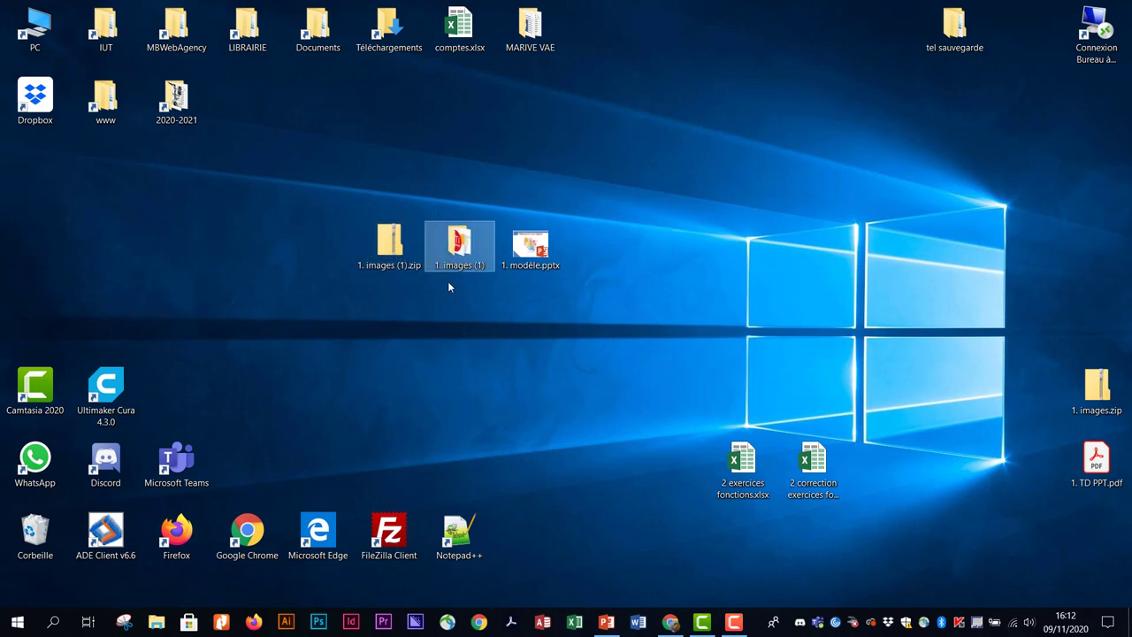
{"action": "left_click", "coordinate": [535, 255]}
Step: Open 1. modèle.pptx and run the slideshow from the Découvrir une région title slide
{"action": "double_click", "coordinate": [535, 255]}
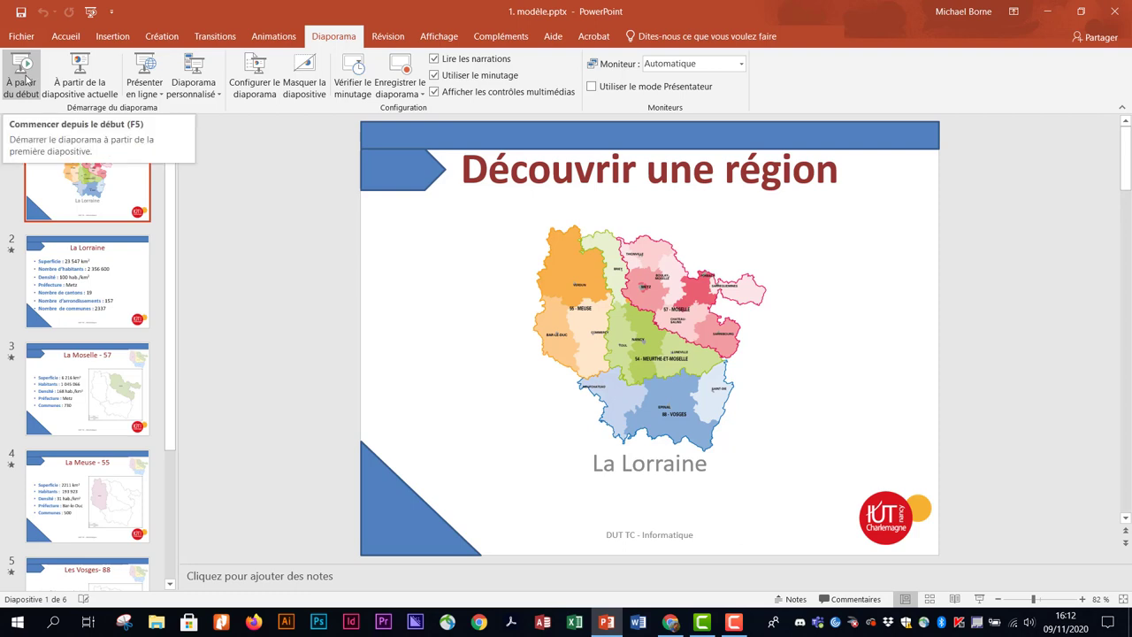
{"action": "left_click", "coordinate": [26, 79]}
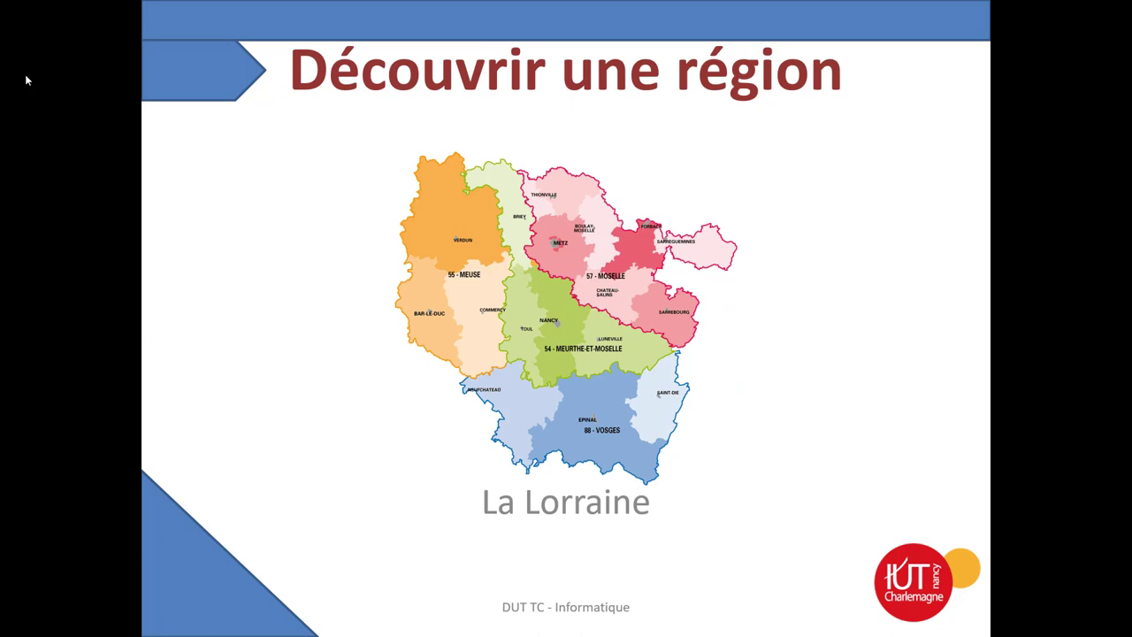
Step: Step through all six slides, revealing every La Lorraine bullet, then exit from the end screen
{"action": "left_click", "coordinate": [27, 80]}
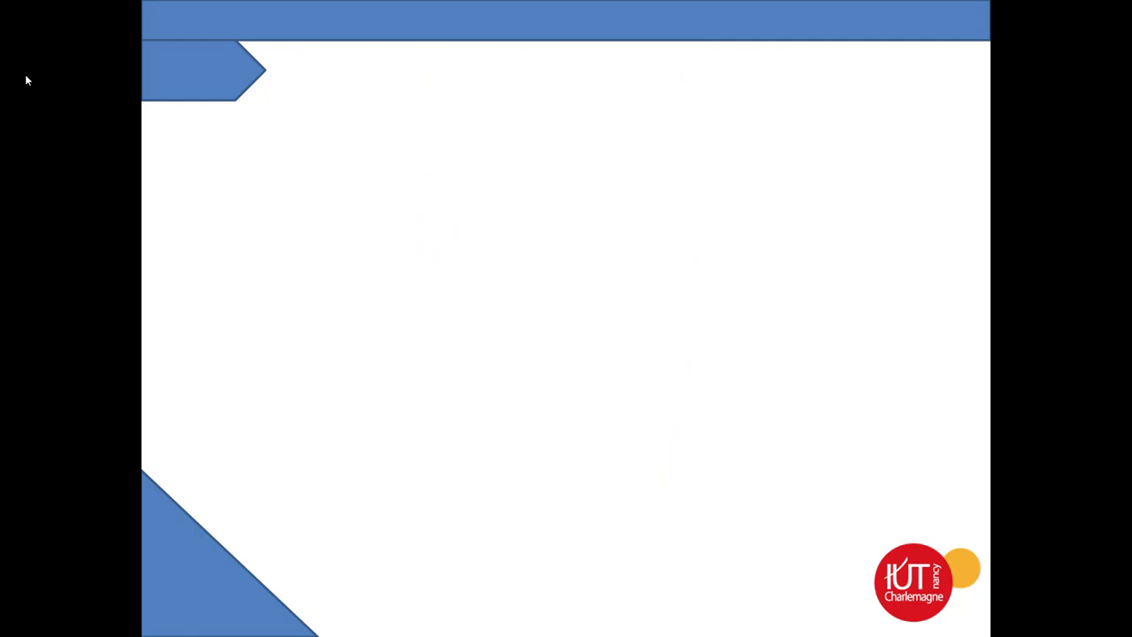
{"action": "left_click", "coordinate": [27, 79]}
{"action": "left_click", "coordinate": [27, 79]}
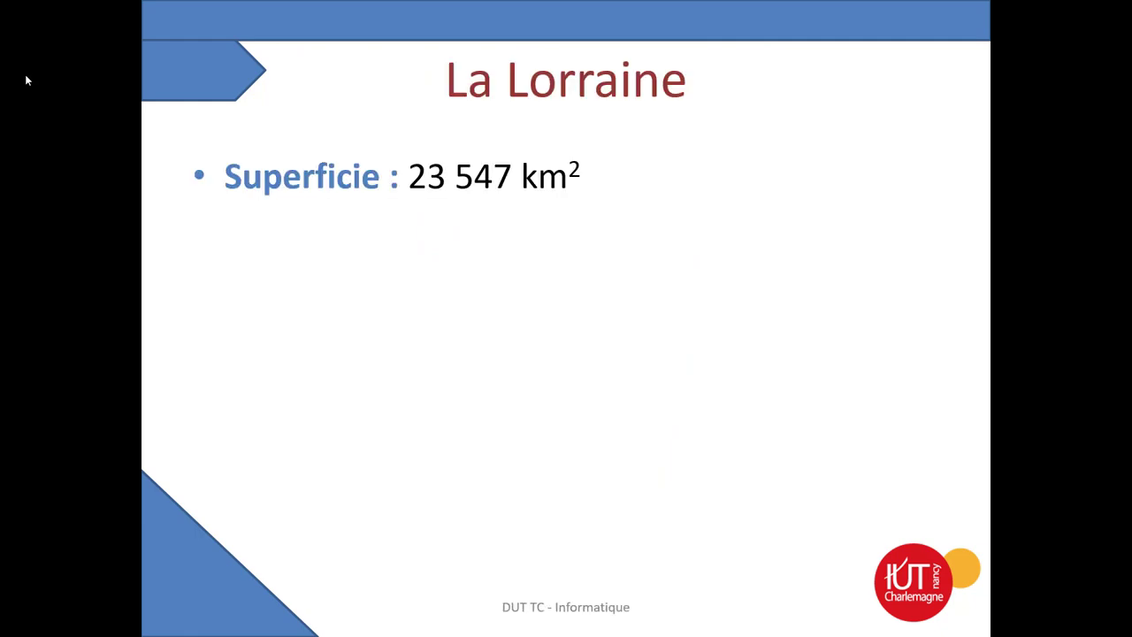
{"action": "left_click", "coordinate": [26, 79]}
{"action": "left_click", "coordinate": [27, 80]}
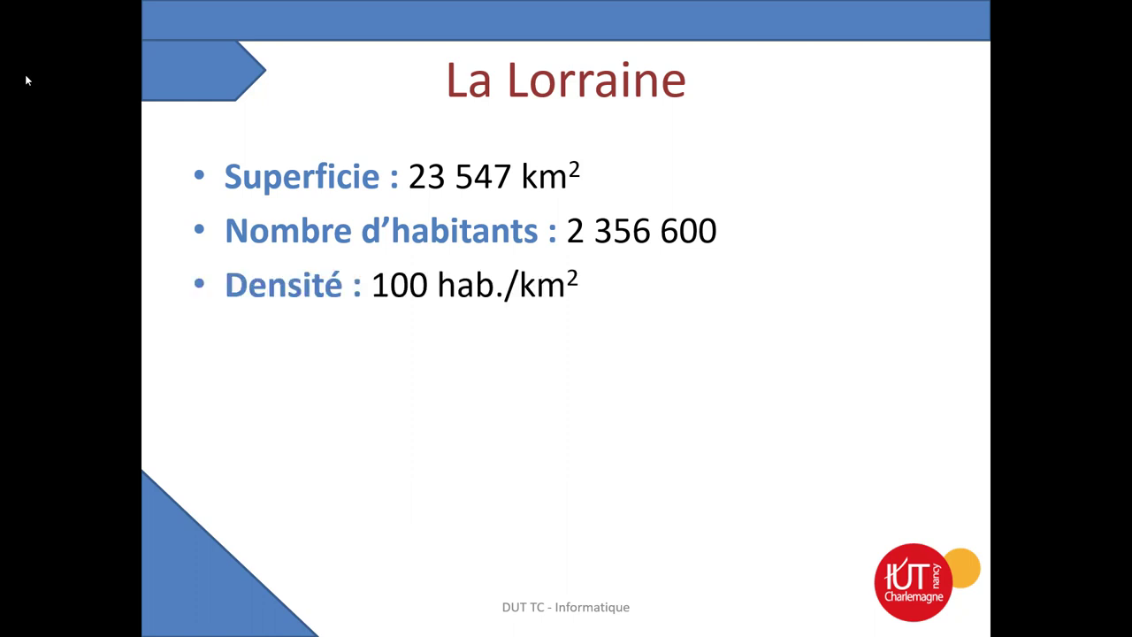
{"action": "left_click", "coordinate": [26, 80]}
{"action": "left_click", "coordinate": [26, 80]}
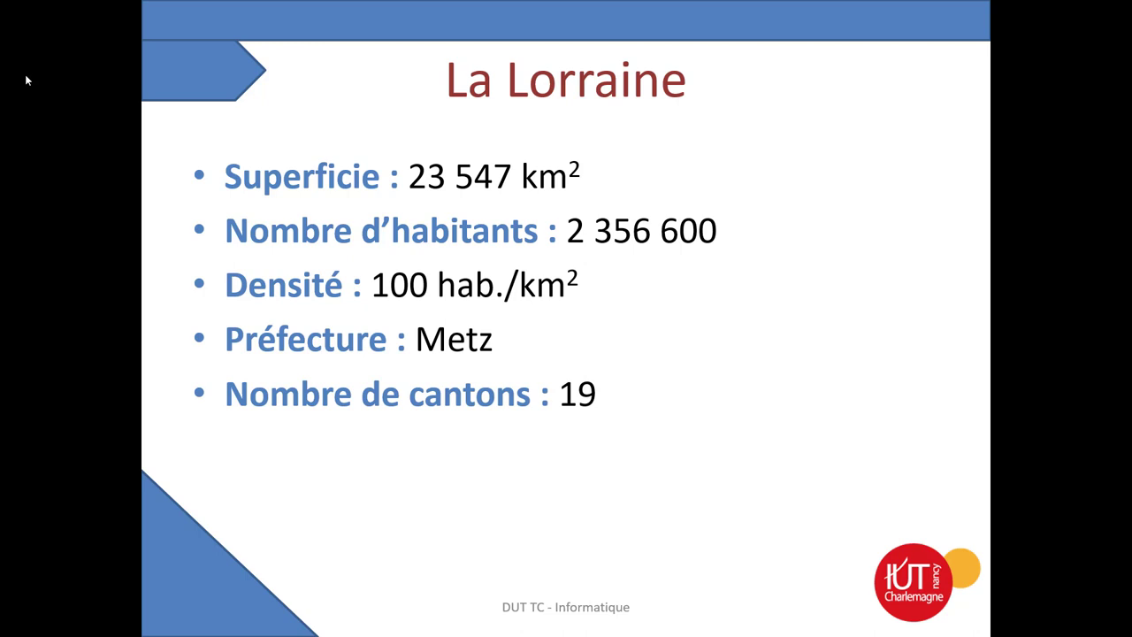
{"action": "left_click", "coordinate": [26, 79]}
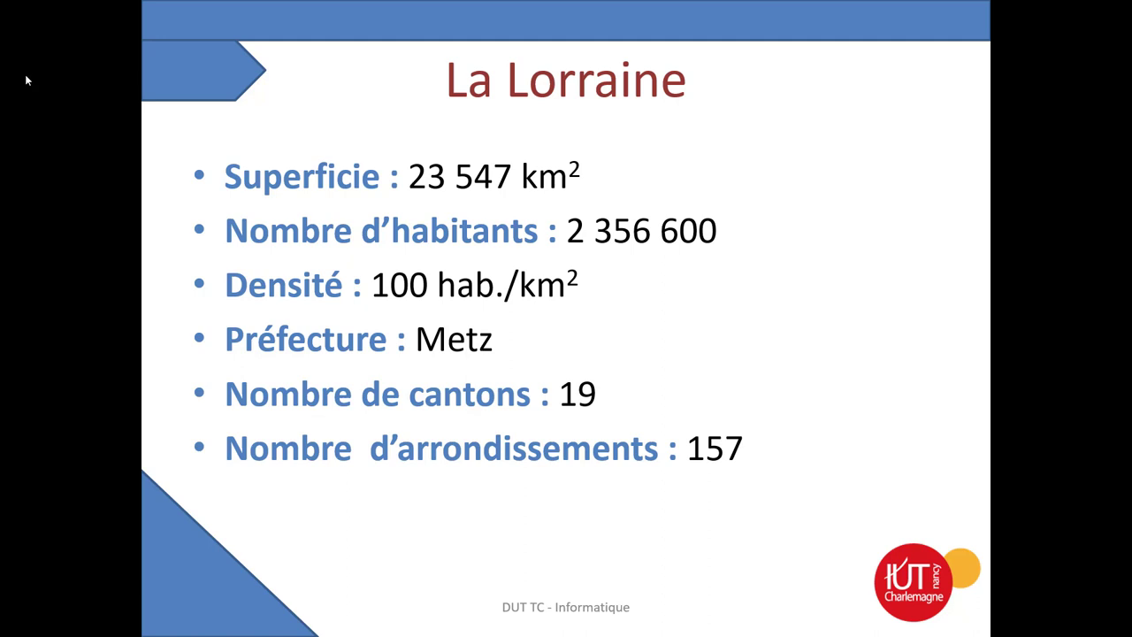
{"action": "left_click", "coordinate": [26, 80]}
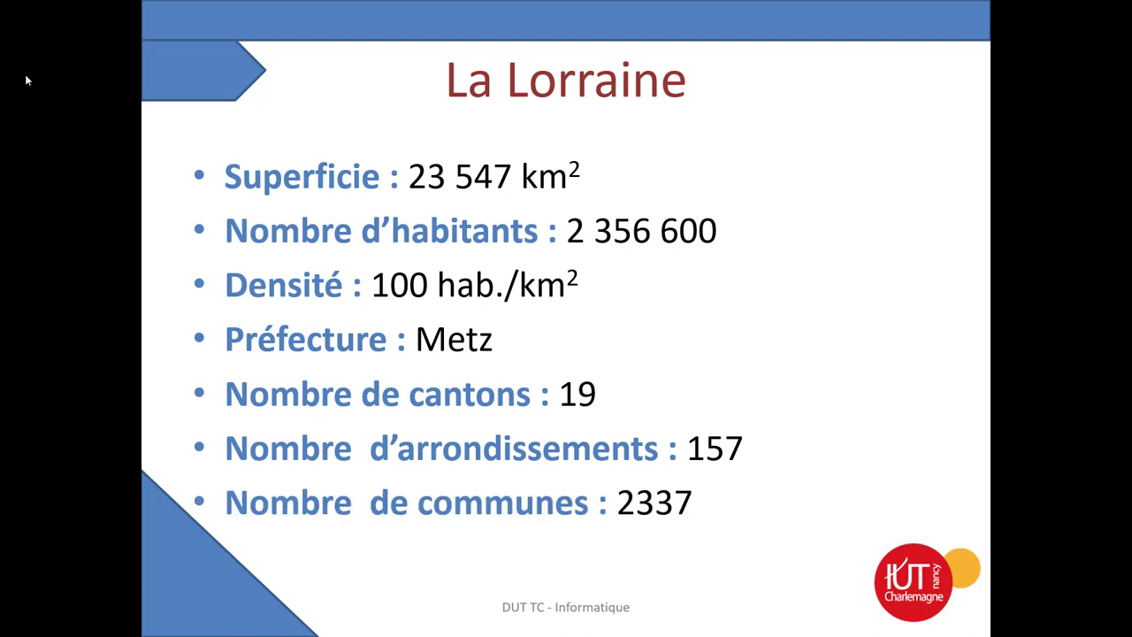
{"action": "left_click", "coordinate": [27, 79]}
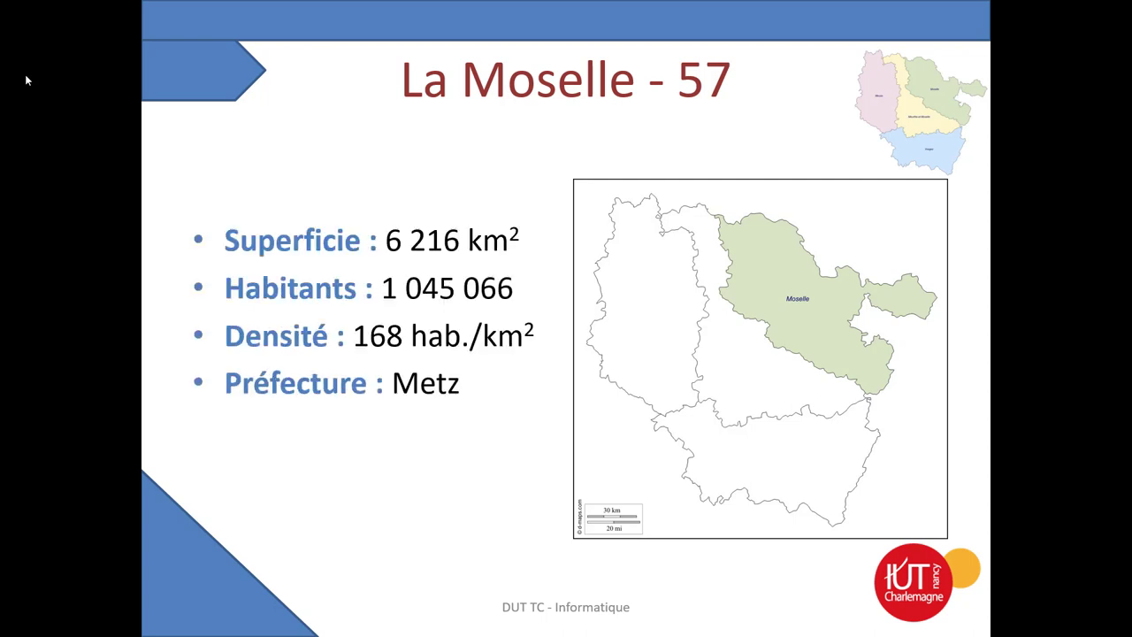
{"action": "left_click", "coordinate": [26, 80]}
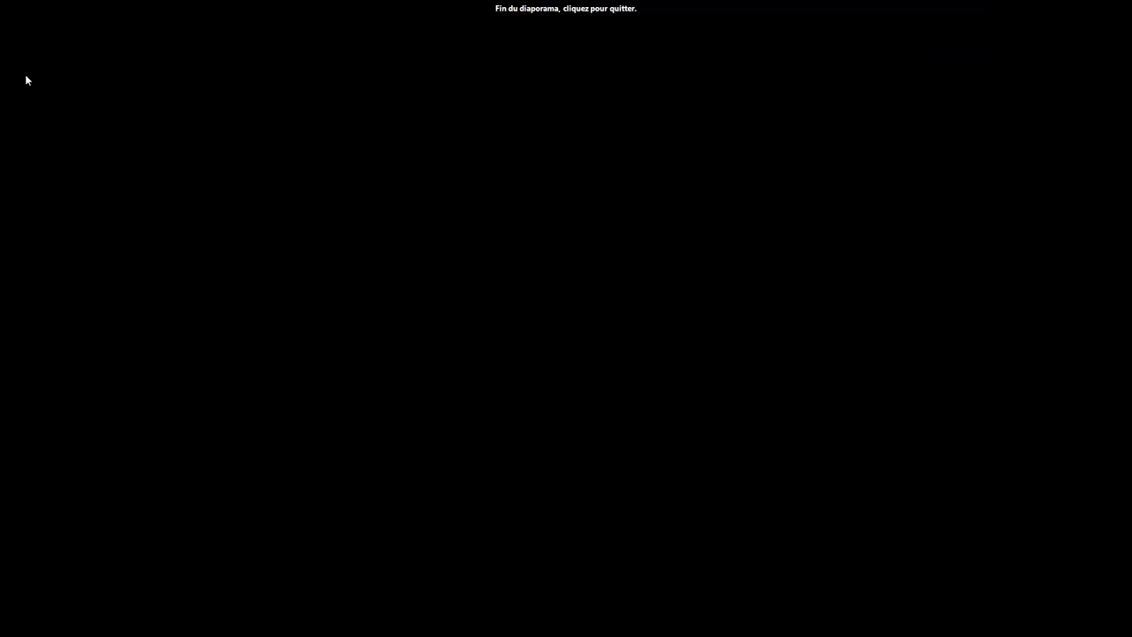
{"action": "left_click", "coordinate": [25, 79]}
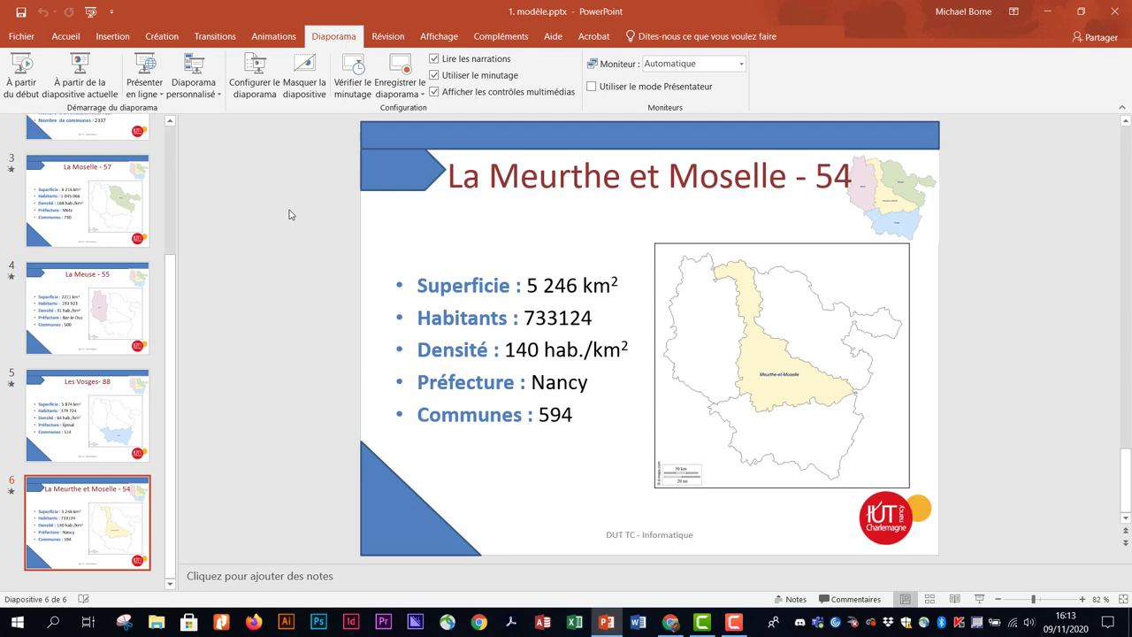
Step: Return to the start, select the La Lorraine slide, and minimize PowerPoint to the desktop
{"action": "key", "text": "Page_Up"}
{"action": "key", "text": "Page_Up"}
{"action": "key", "text": "Page_Up"}
{"action": "key", "text": "Page_Up"}
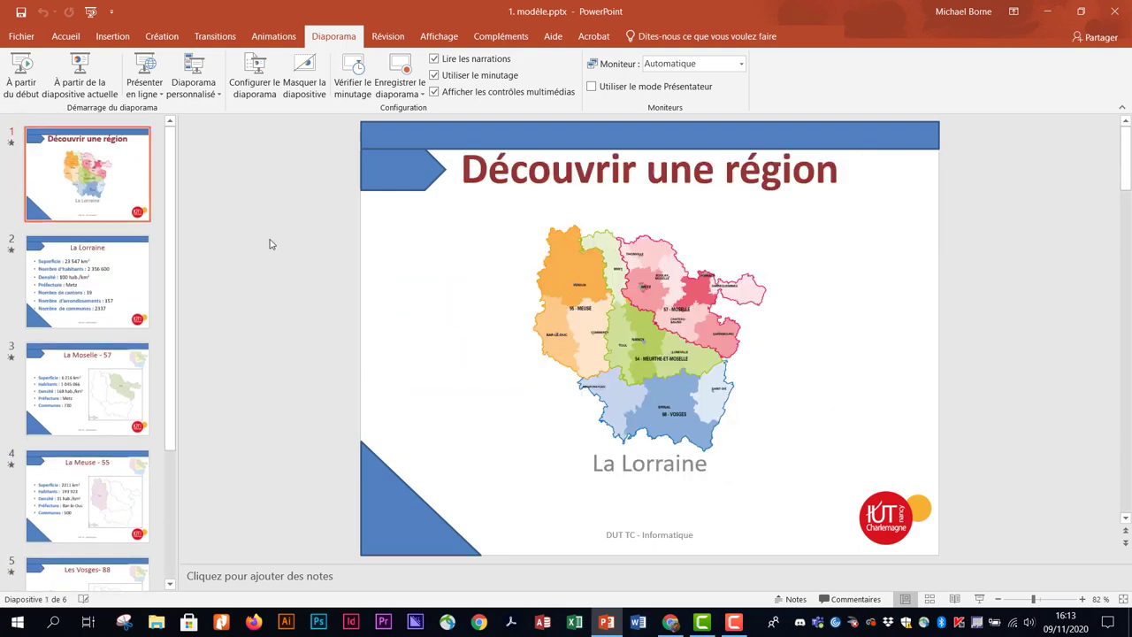
{"action": "left_click", "coordinate": [121, 276]}
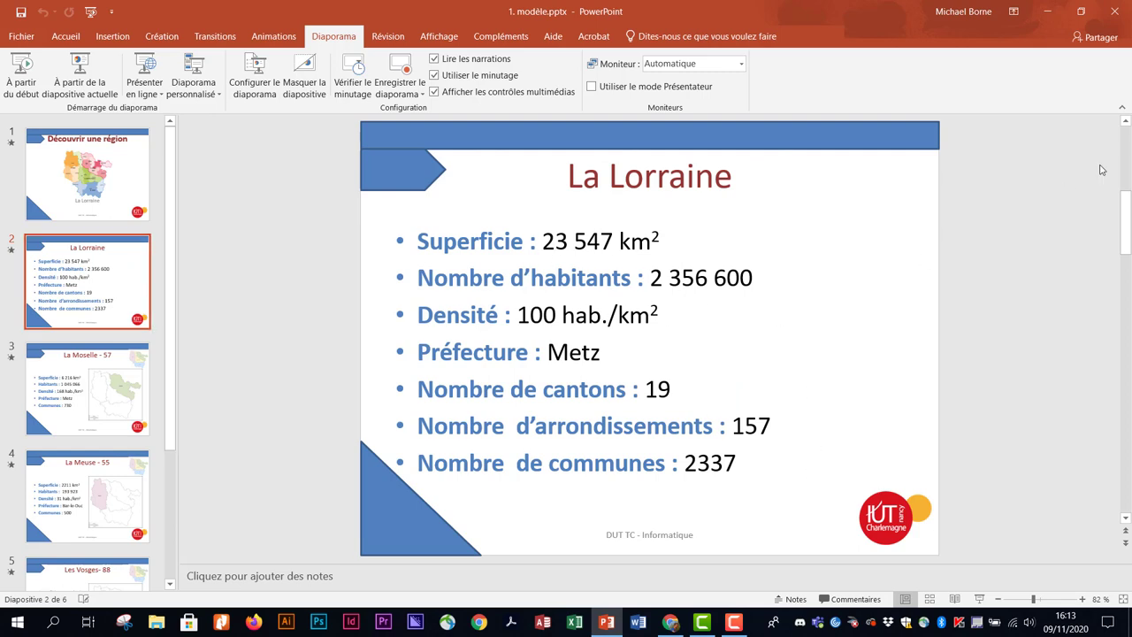
{"action": "left_click", "coordinate": [1080, 12]}
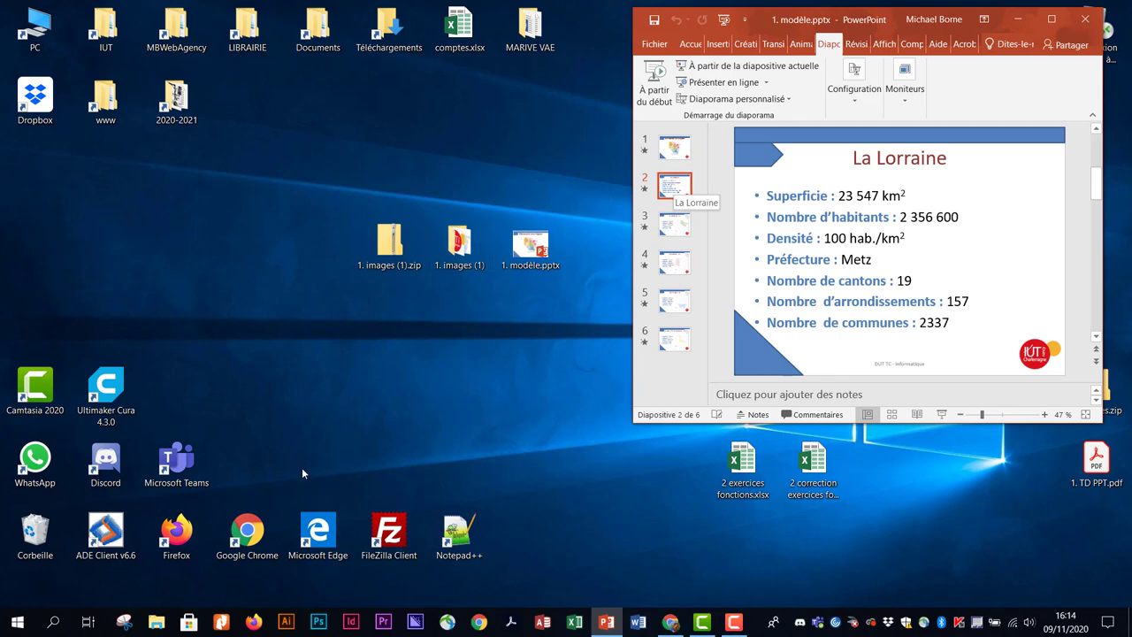
Step: Restore PowerPoint from the taskbar and create a maximized blank presentation, Présentation2
{"action": "left_click", "coordinate": [609, 625]}
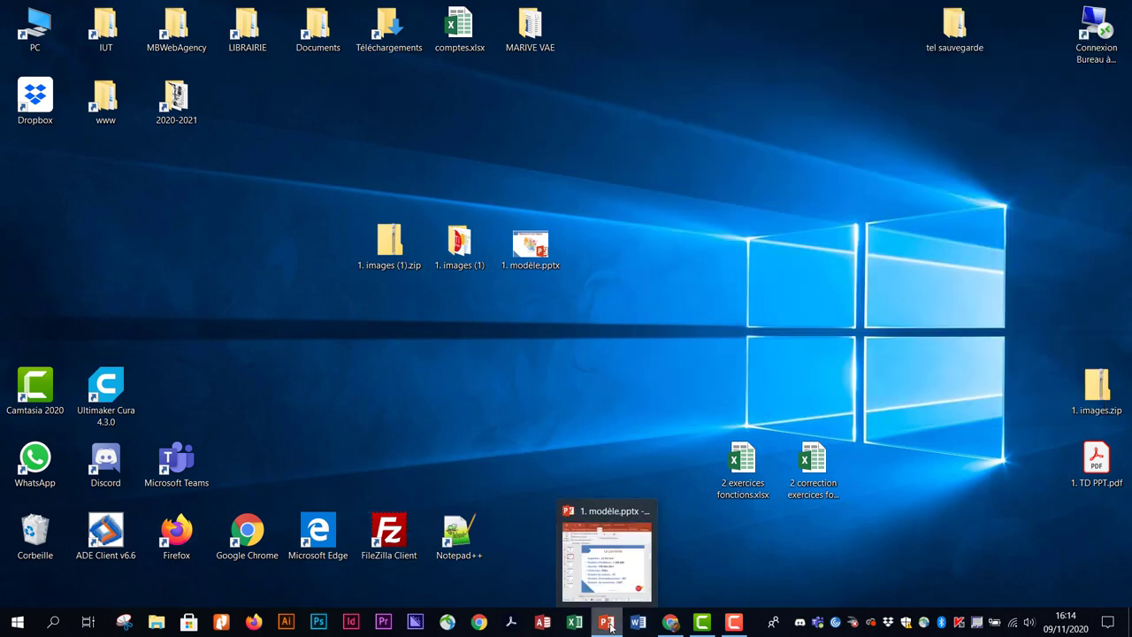
{"action": "left_click", "coordinate": [608, 624]}
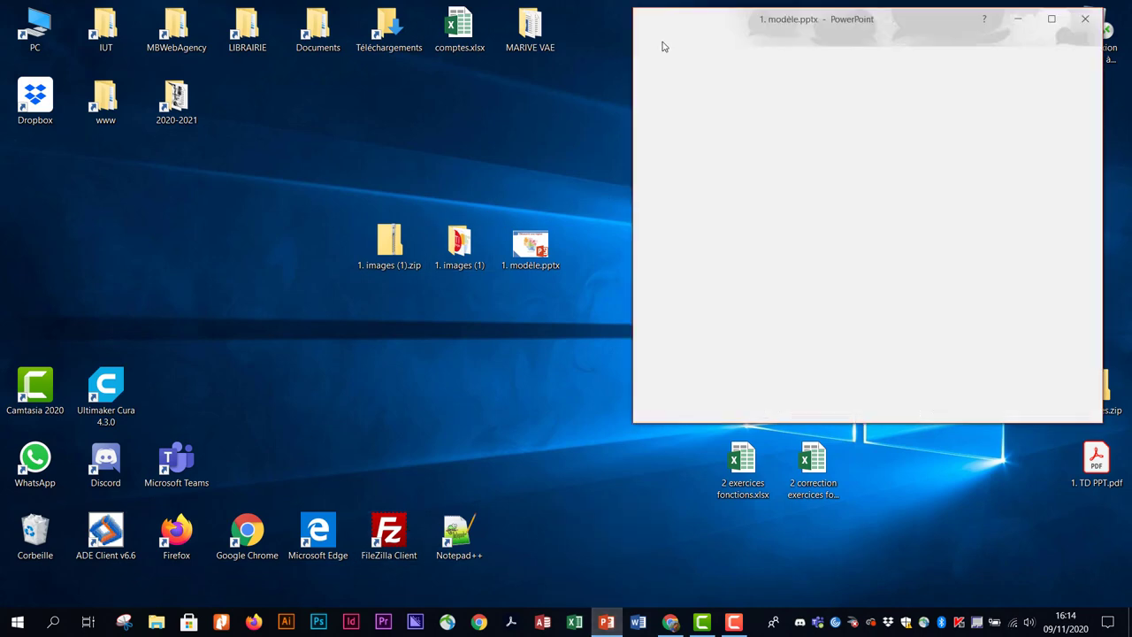
{"action": "left_click", "coordinate": [672, 98]}
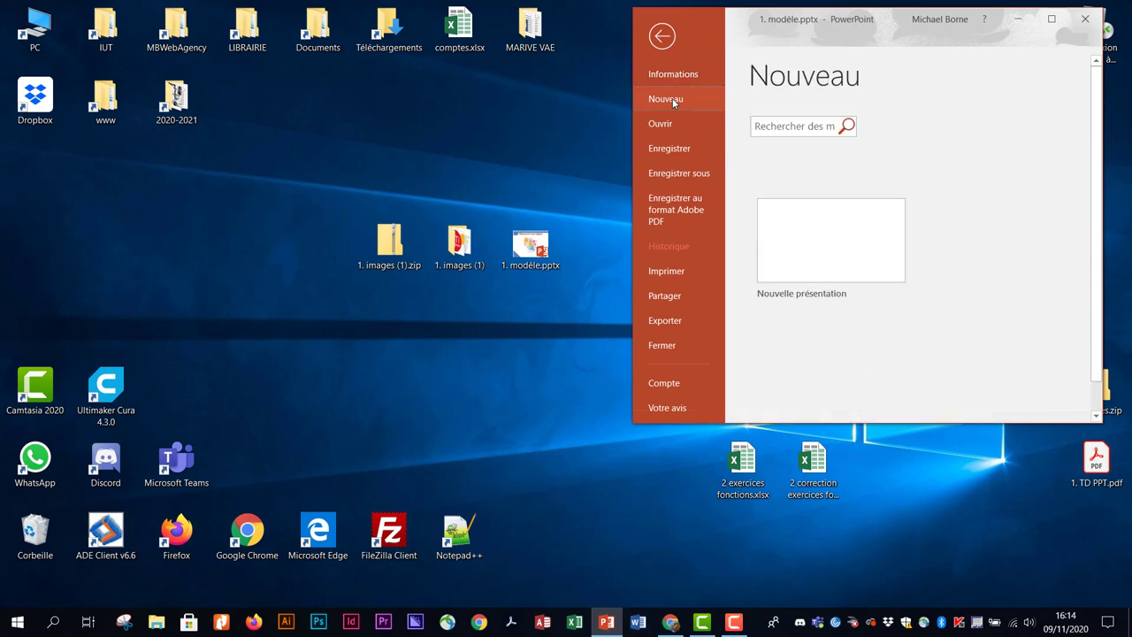
{"action": "left_click", "coordinate": [795, 234]}
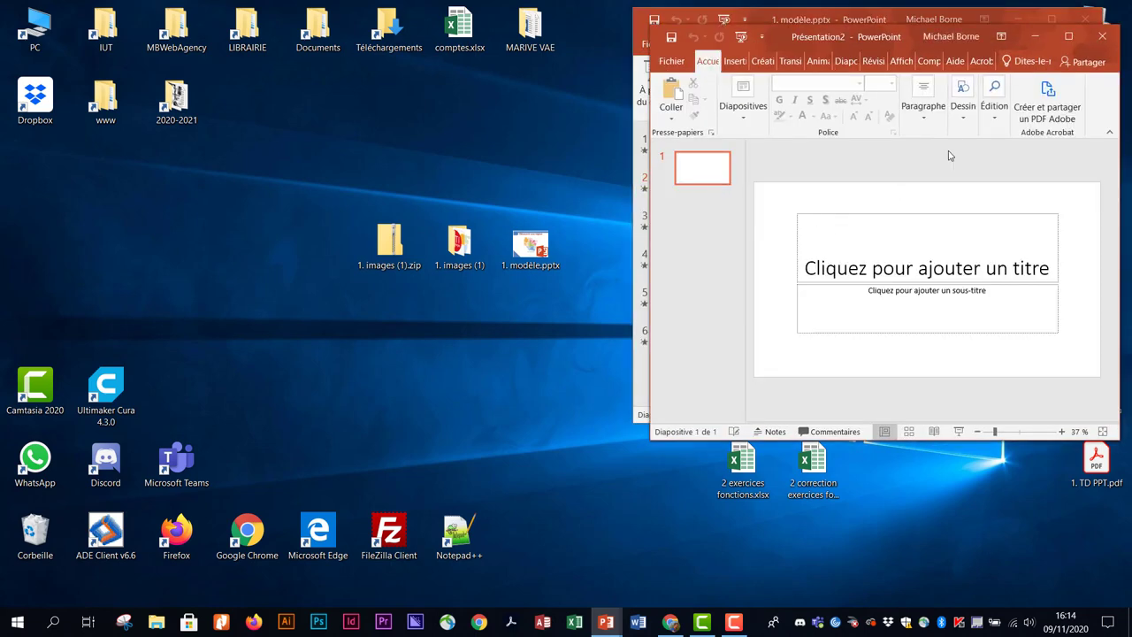
{"action": "left_click", "coordinate": [1068, 36]}
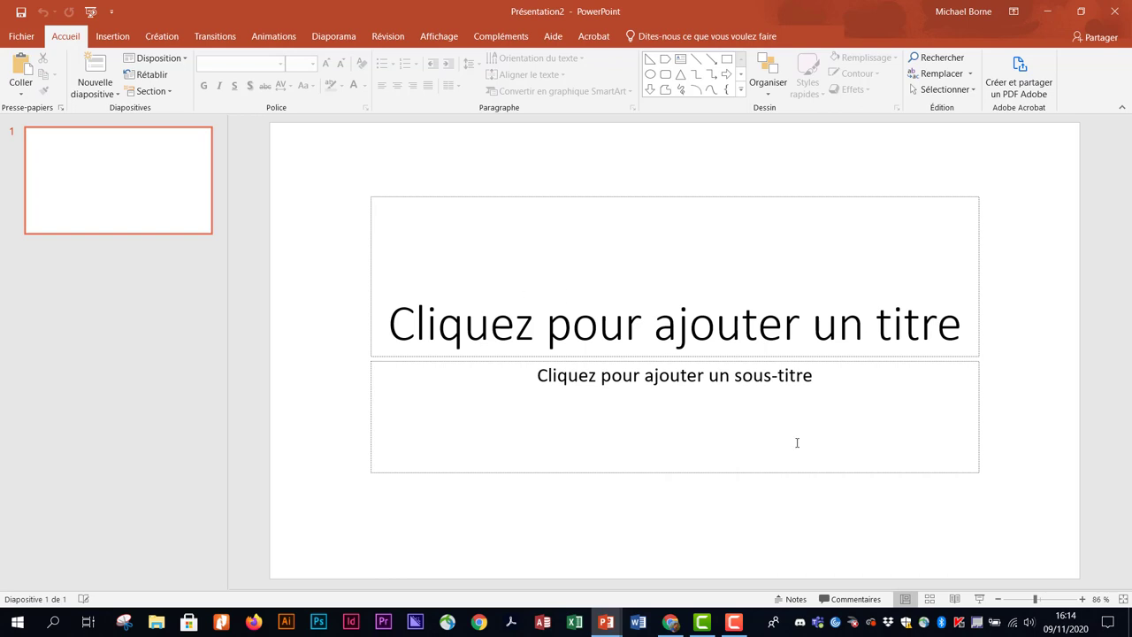
Step: Title the slide 'Découvrir la Lorraine' with subtitle 'La Lorraine', then select the title box
{"action": "left_click", "coordinate": [581, 331]}
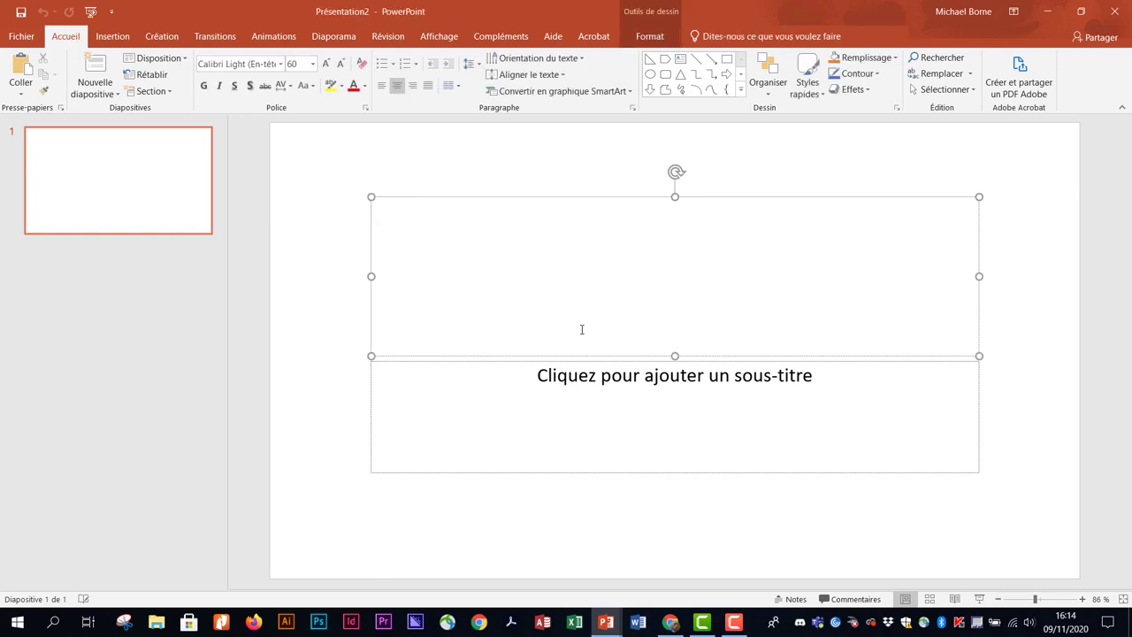
{"action": "type", "text": "Décou"}
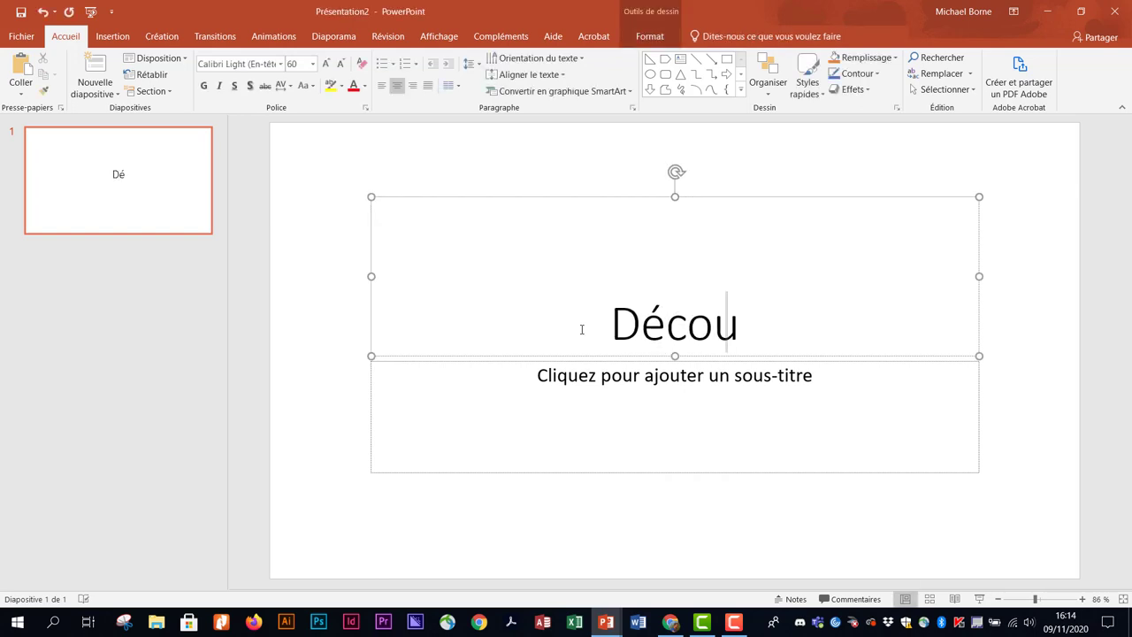
{"action": "type", "text": "vrir la Lo"}
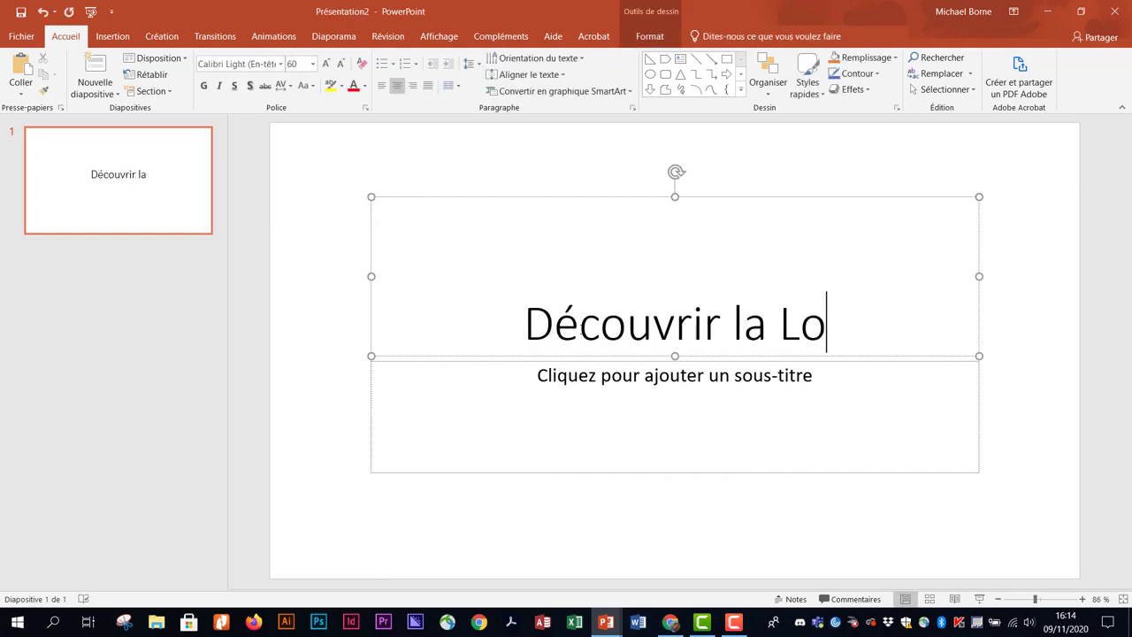
{"action": "type", "text": "rraine"}
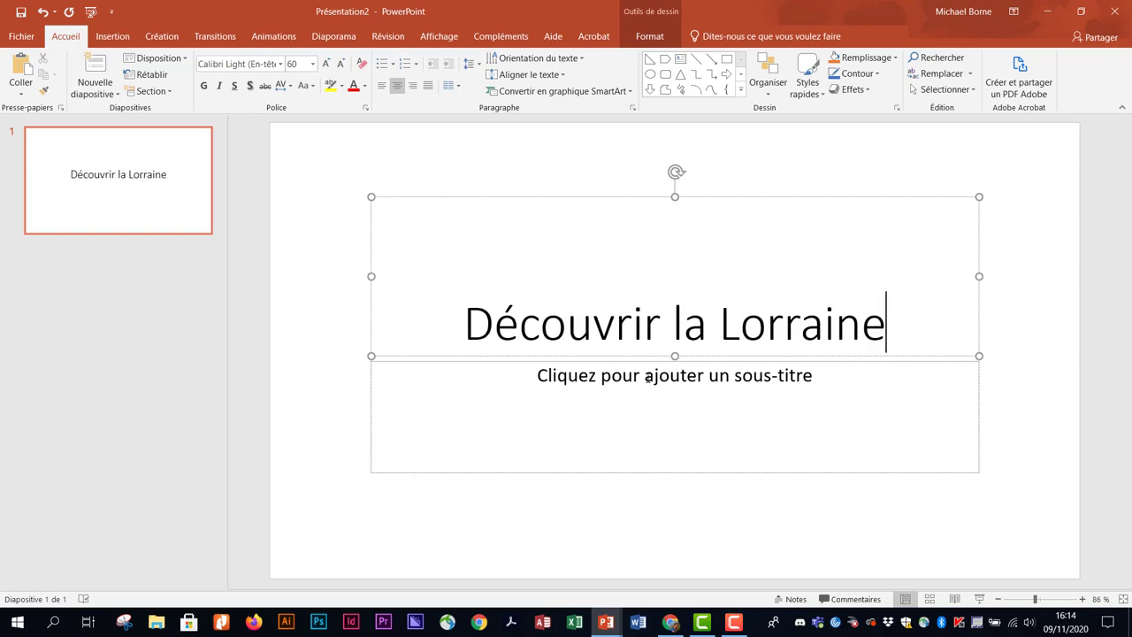
{"action": "left_click", "coordinate": [661, 380]}
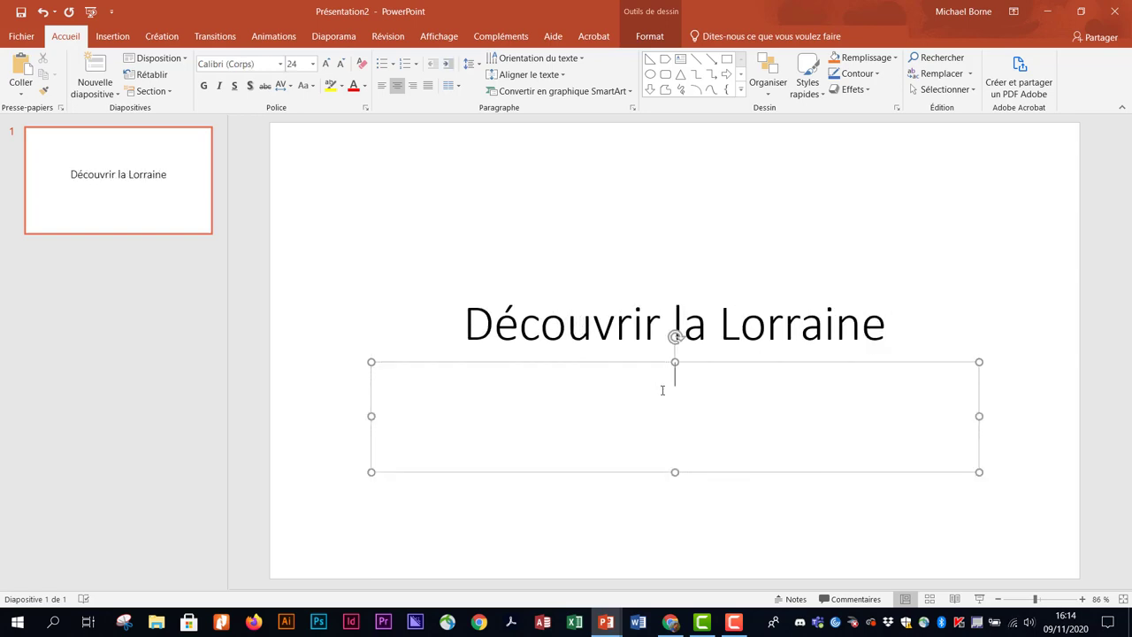
{"action": "type", "text": "La Lor"}
{"action": "type", "text": "raine"}
{"action": "left_click", "coordinate": [676, 201]}
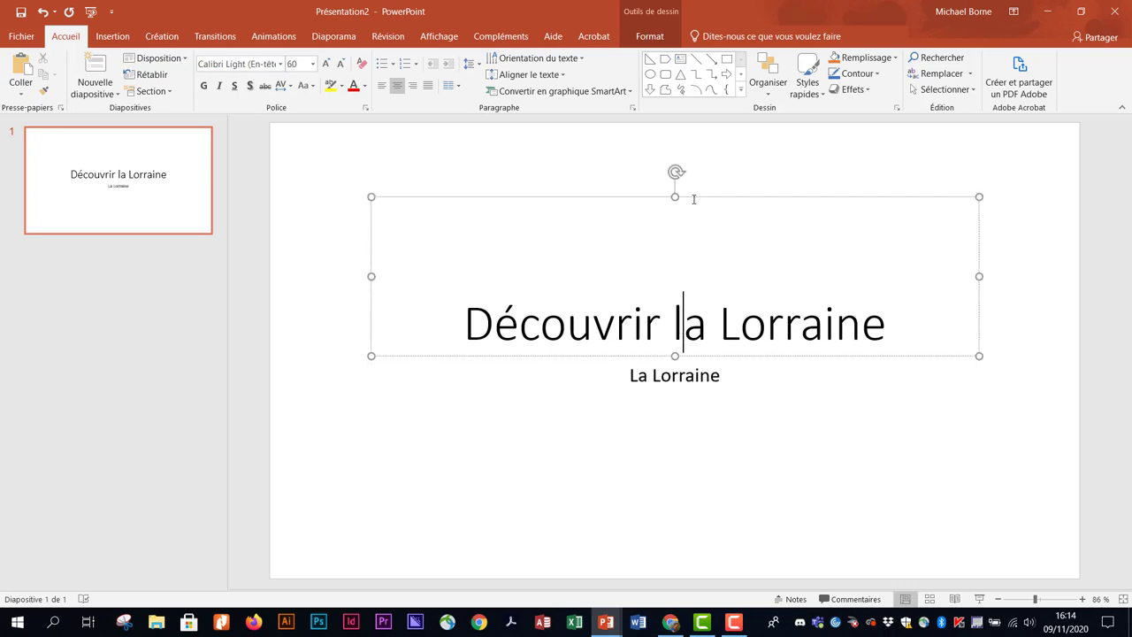
{"action": "left_click", "coordinate": [692, 196]}
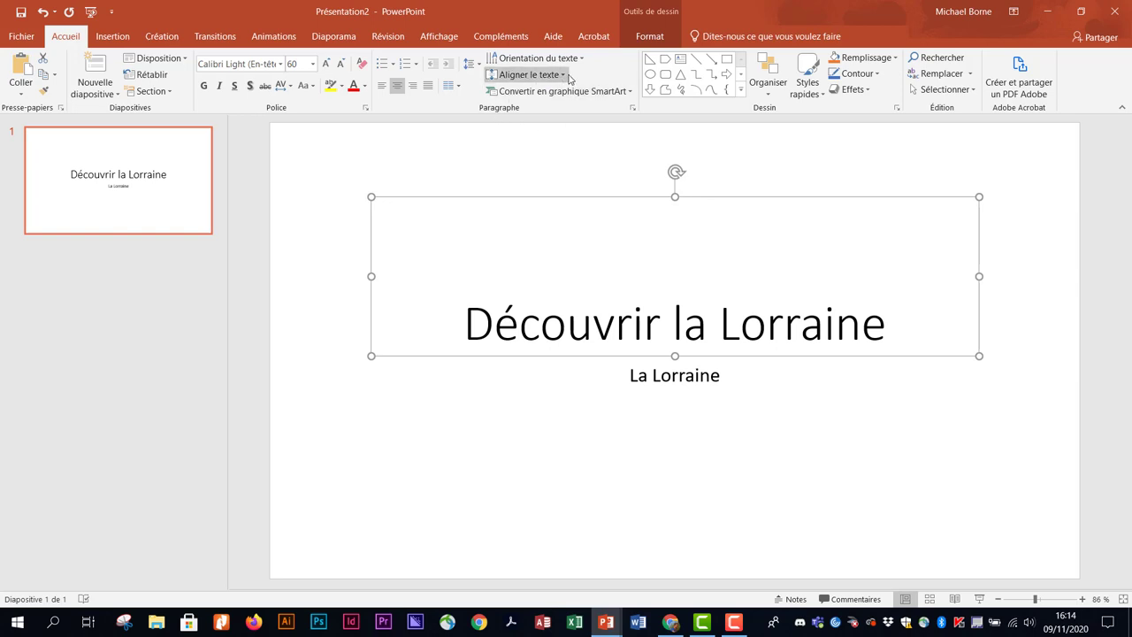
Step: Set Milieu vertical text alignment on both the title and the La Lorraine subtitle boxes
{"action": "left_click", "coordinate": [529, 74]}
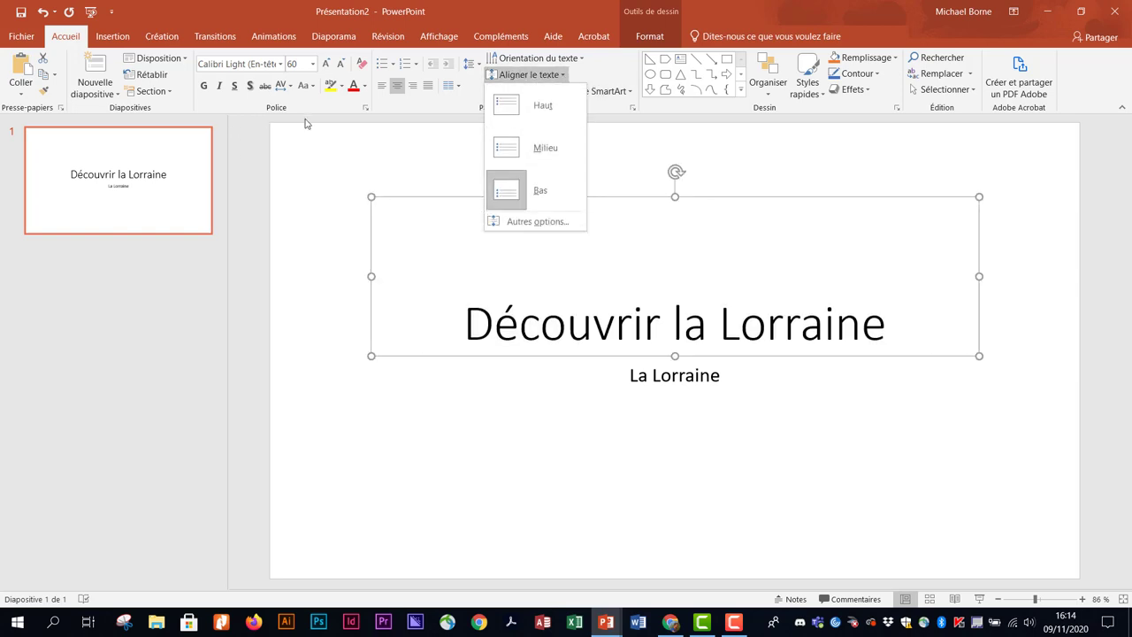
{"action": "left_click", "coordinate": [546, 149]}
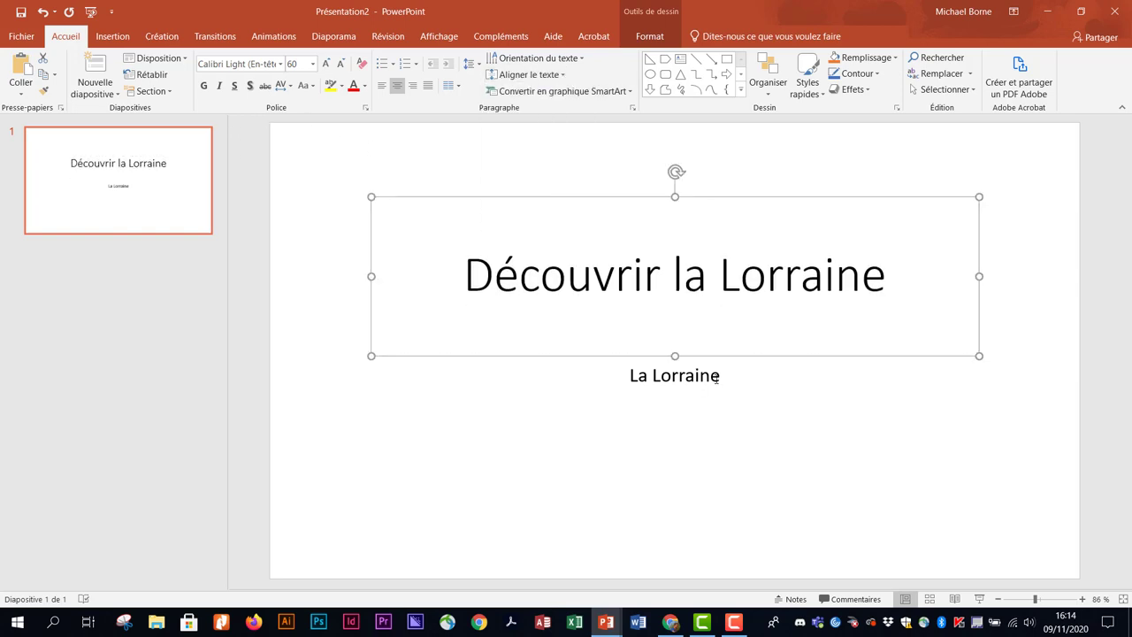
{"action": "left_click", "coordinate": [718, 375]}
{"action": "left_click", "coordinate": [721, 362]}
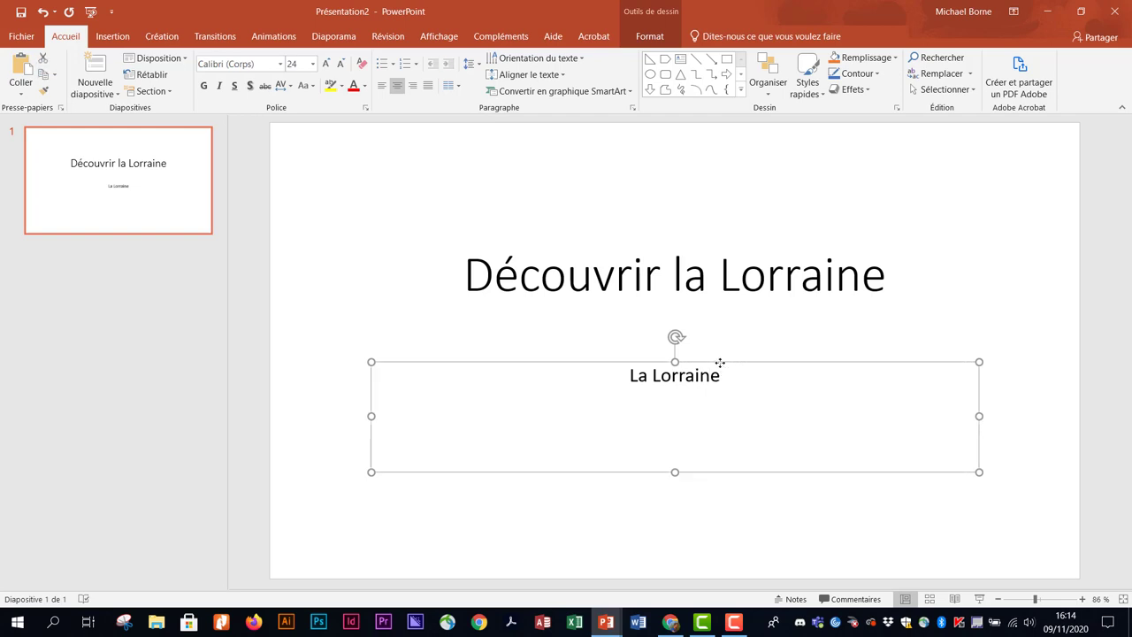
{"action": "left_click", "coordinate": [564, 77]}
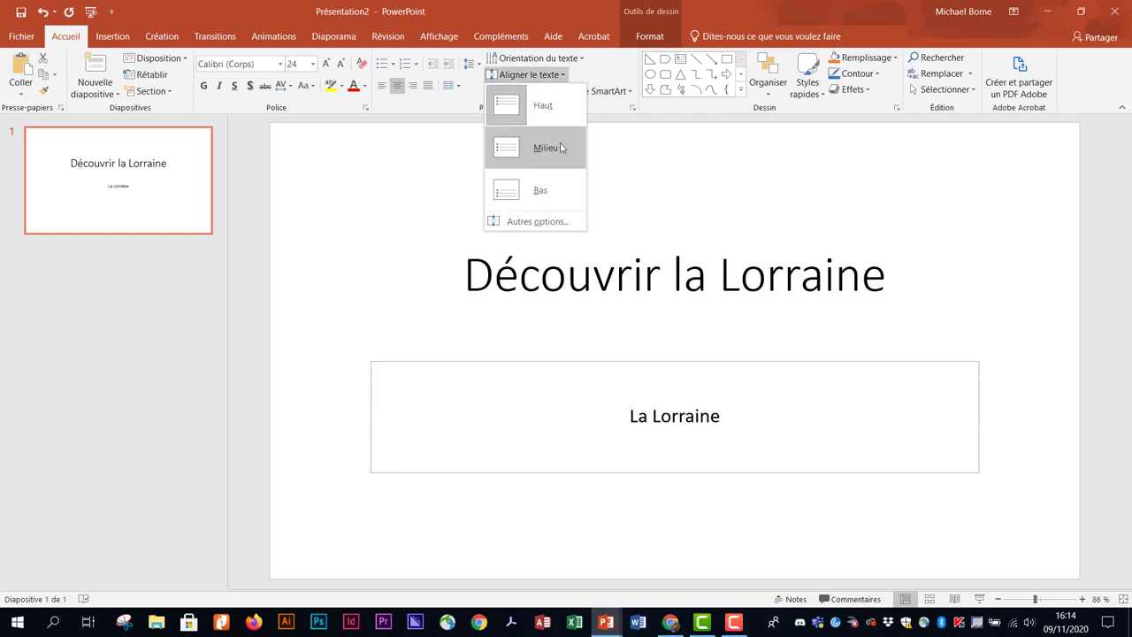
{"action": "left_click", "coordinate": [551, 148]}
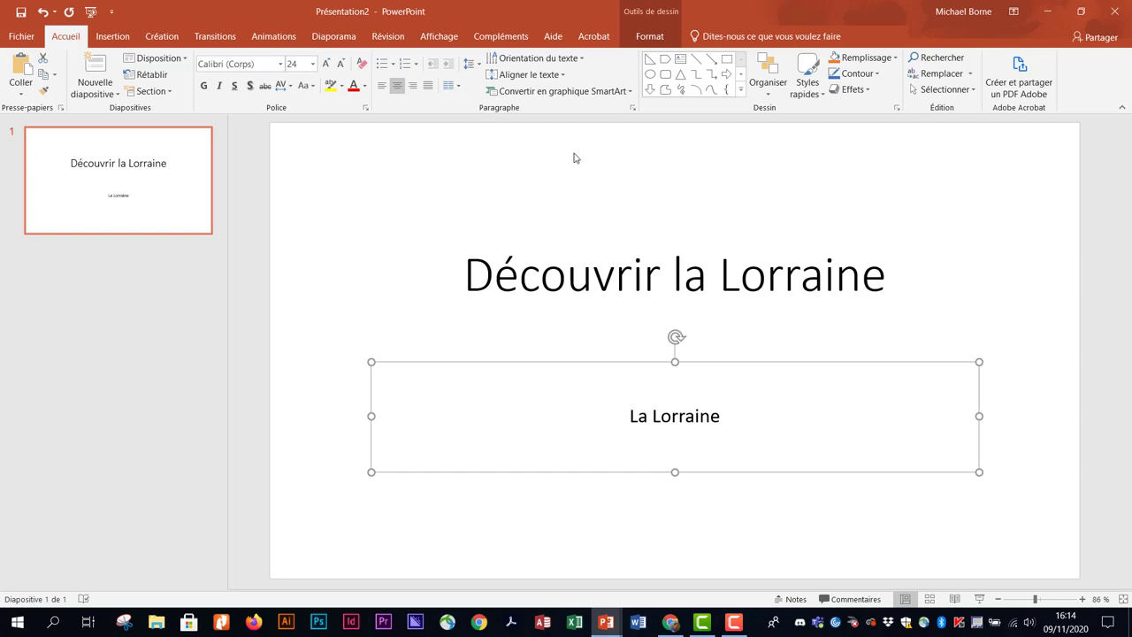
{"action": "left_click", "coordinate": [657, 193]}
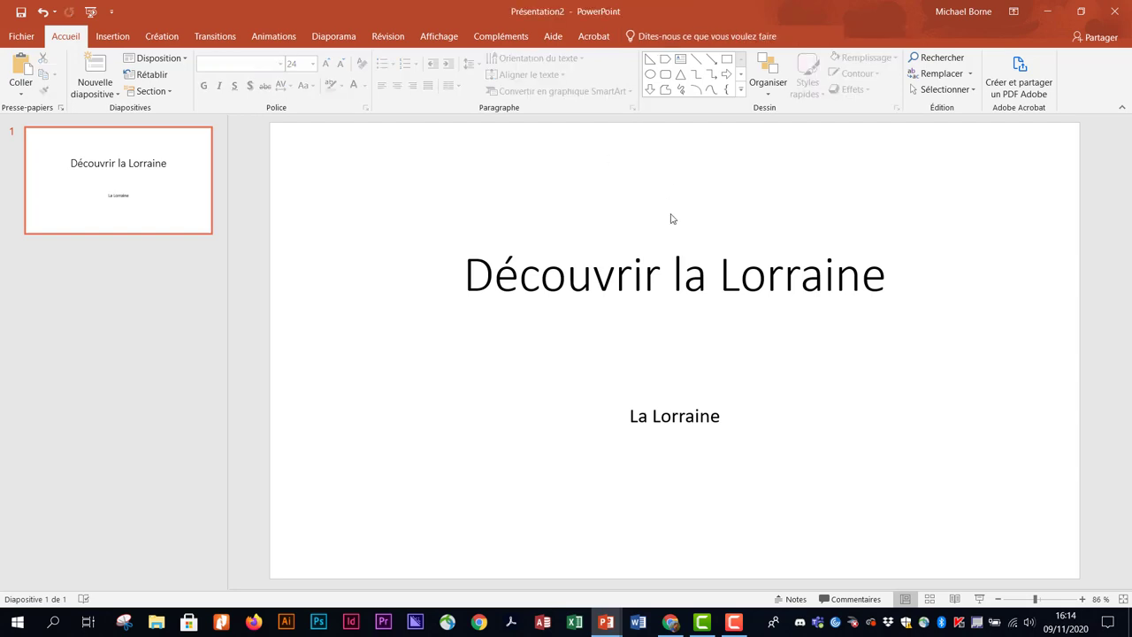
{"action": "left_click", "coordinate": [681, 255]}
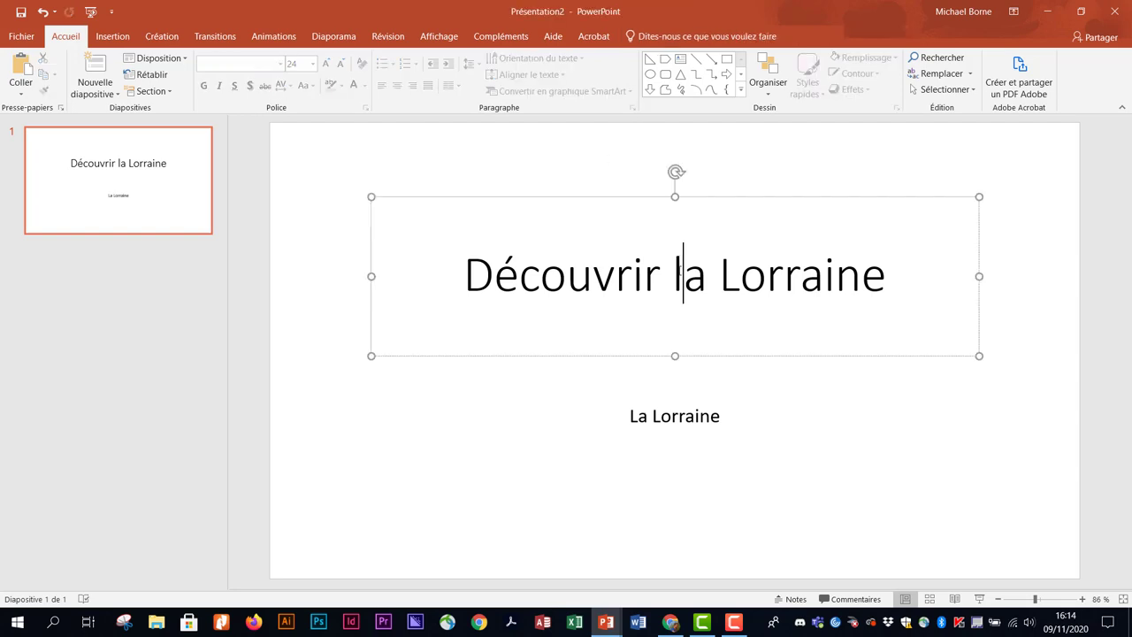
{"action": "left_click", "coordinate": [684, 198]}
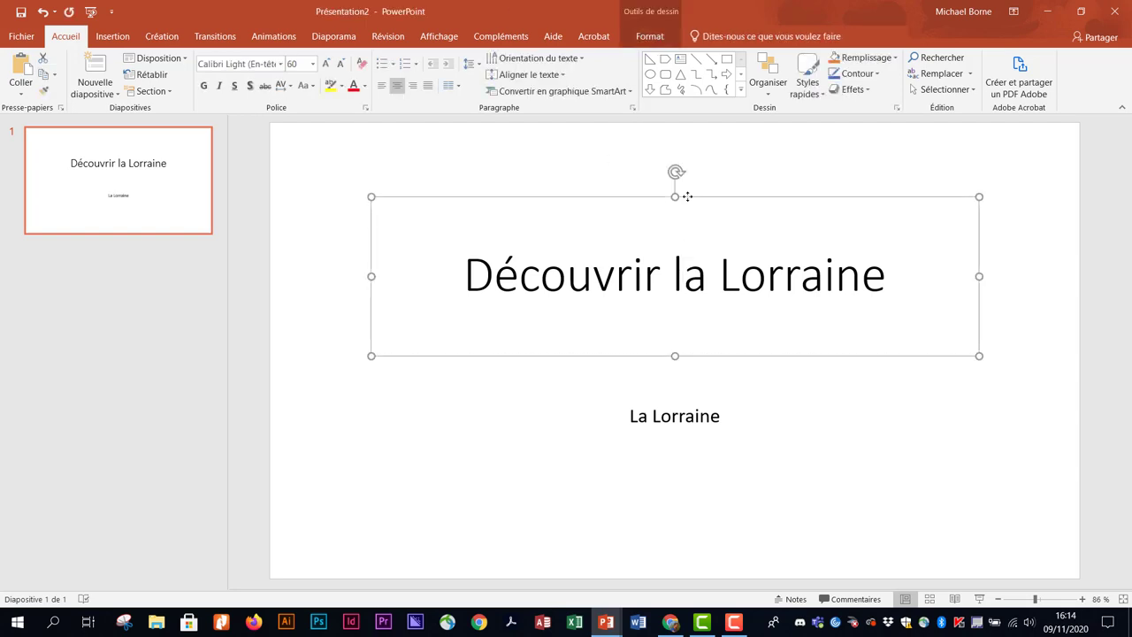
{"action": "left_click", "coordinate": [775, 95]}
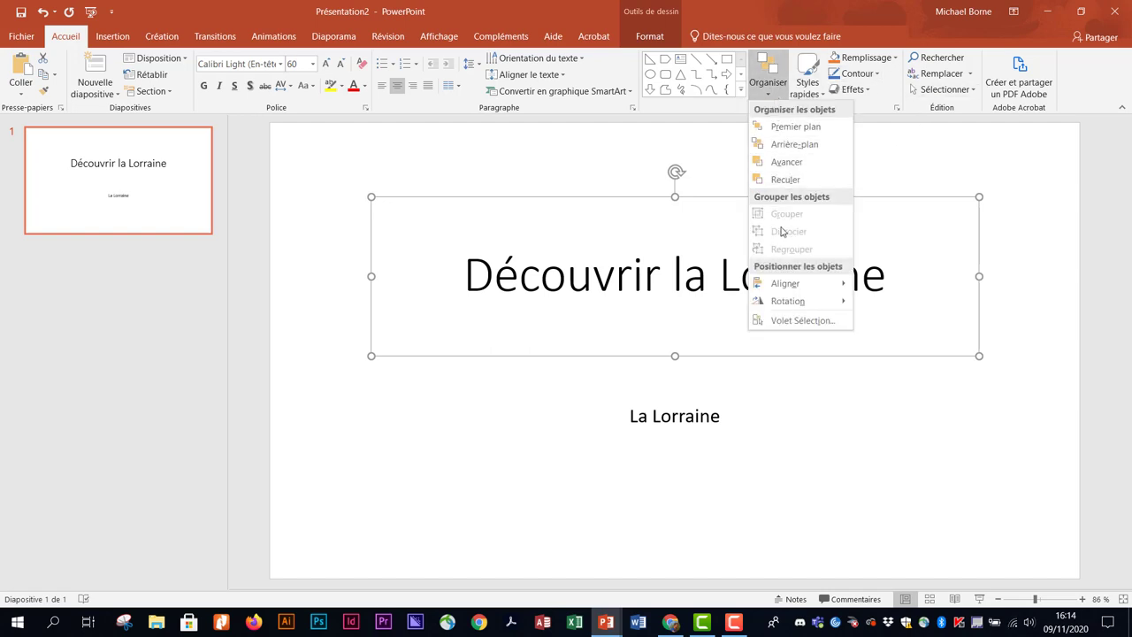
Step: Align the Découvrir la Lorraine title box to the top edge of the slide
{"action": "mouse_move", "coordinate": [819, 283]}
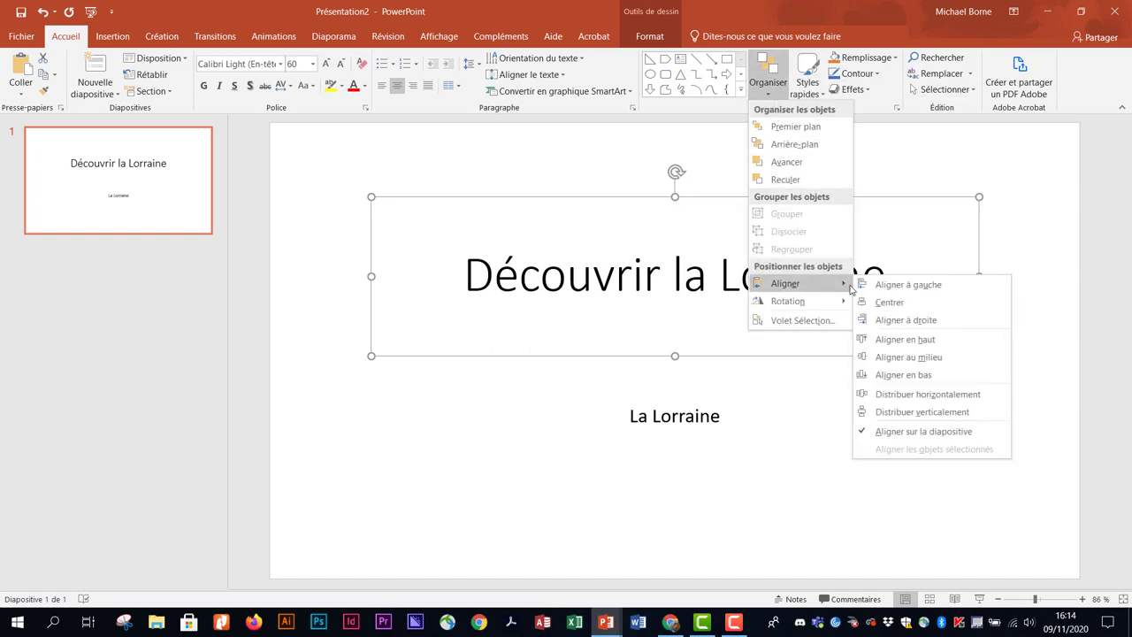
{"action": "left_click", "coordinate": [926, 343]}
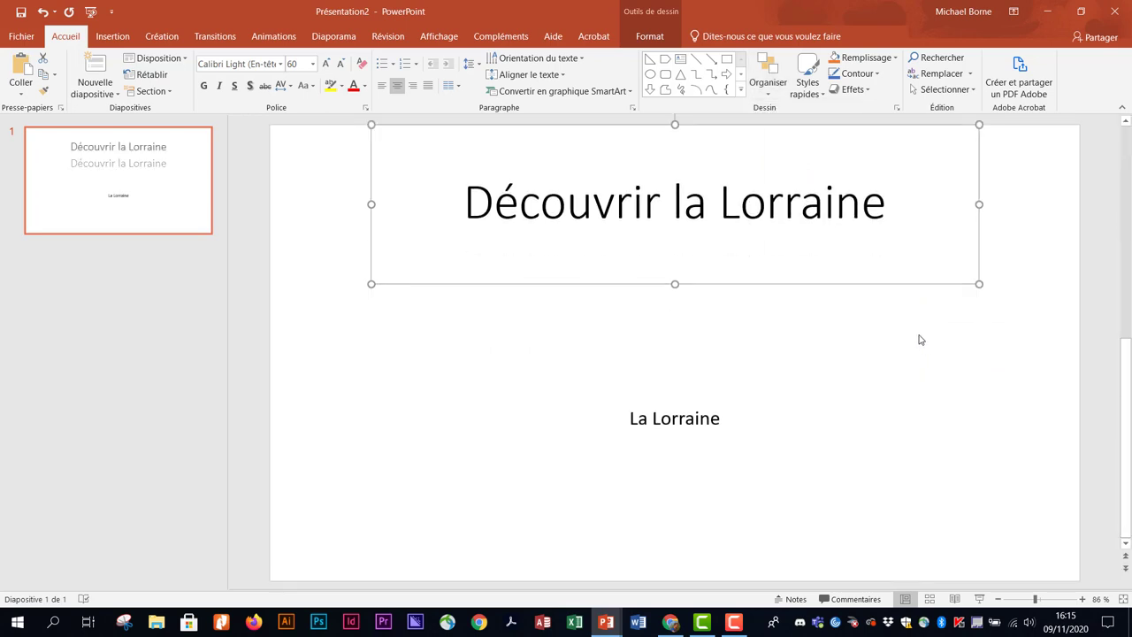
{"action": "key", "text": "Escape"}
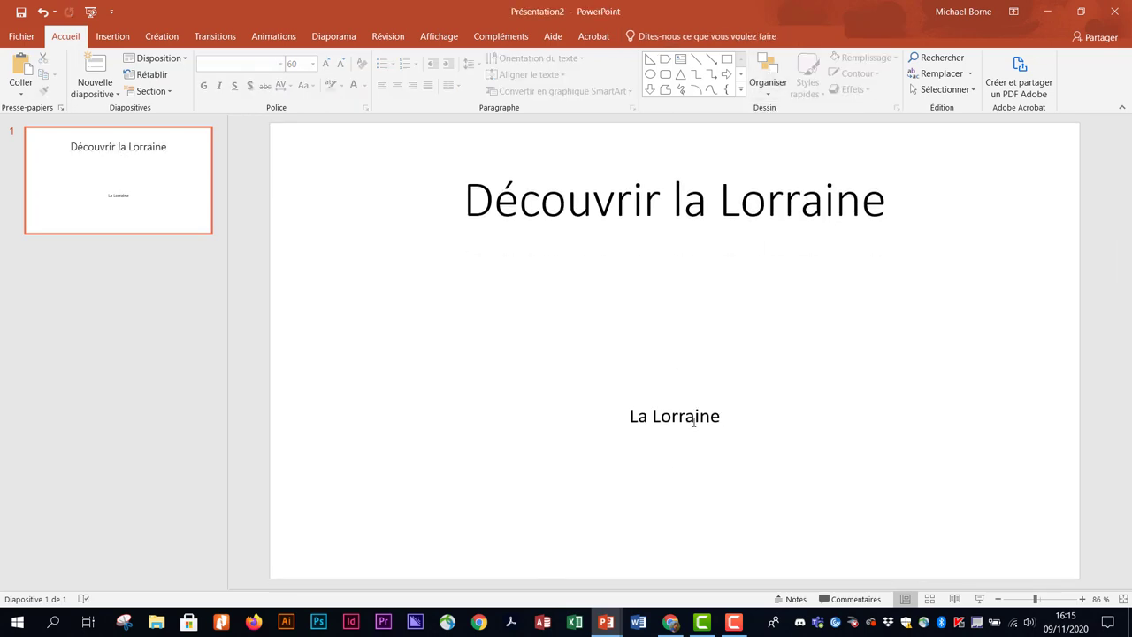
Step: Align the La Lorraine subtitle box to the bottom edge of the slide
{"action": "left_click", "coordinate": [692, 415]}
{"action": "left_click", "coordinate": [698, 365]}
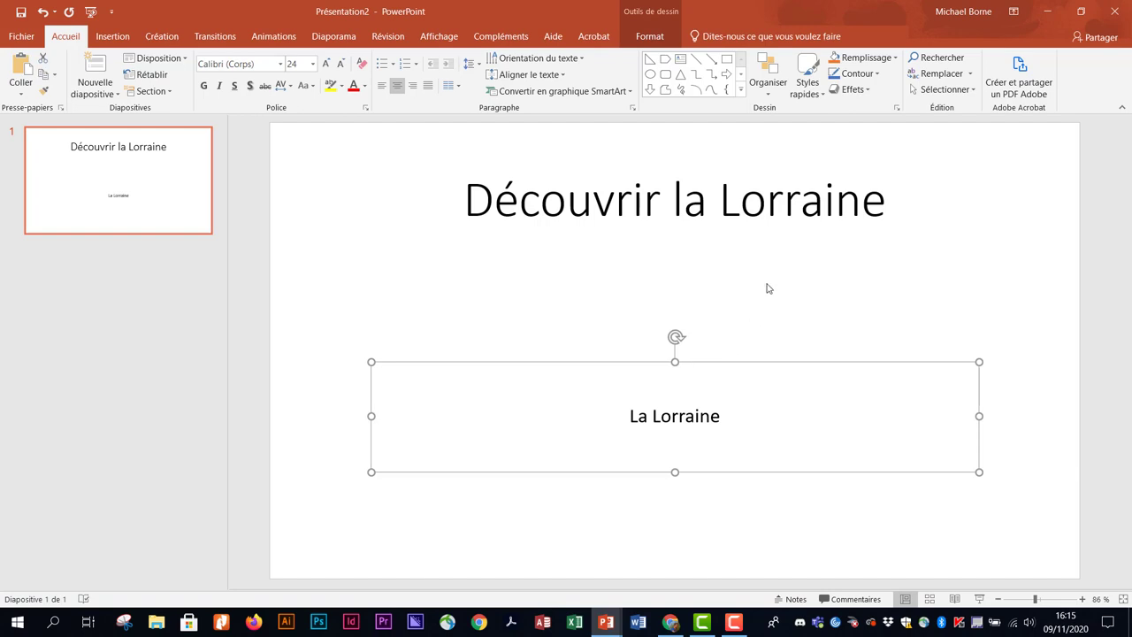
{"action": "left_click", "coordinate": [768, 101]}
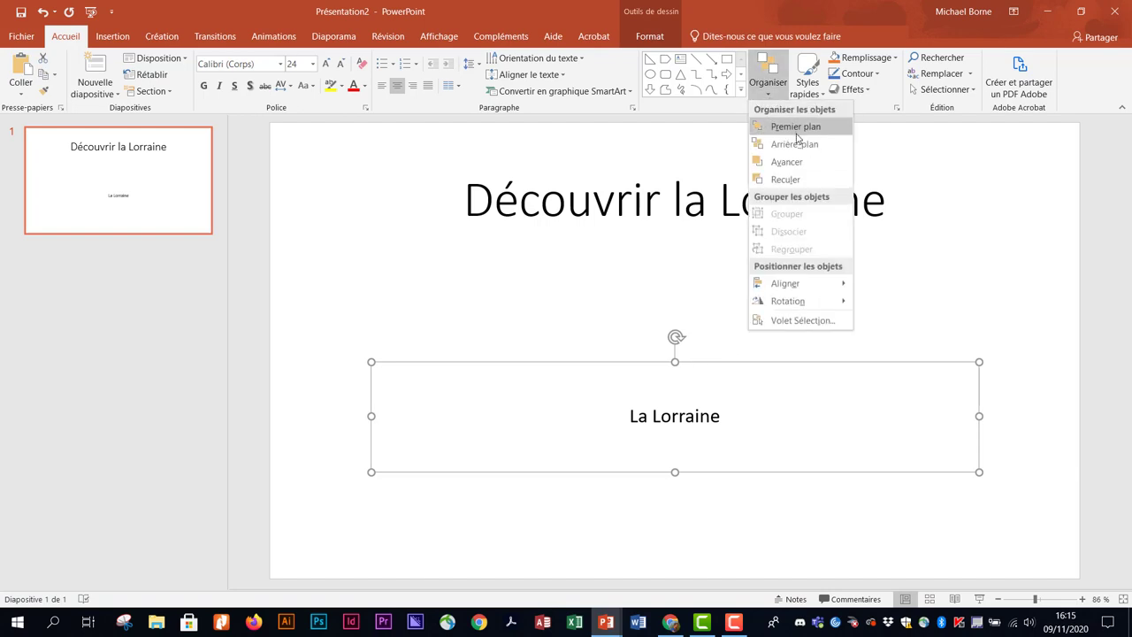
{"action": "mouse_move", "coordinate": [834, 286]}
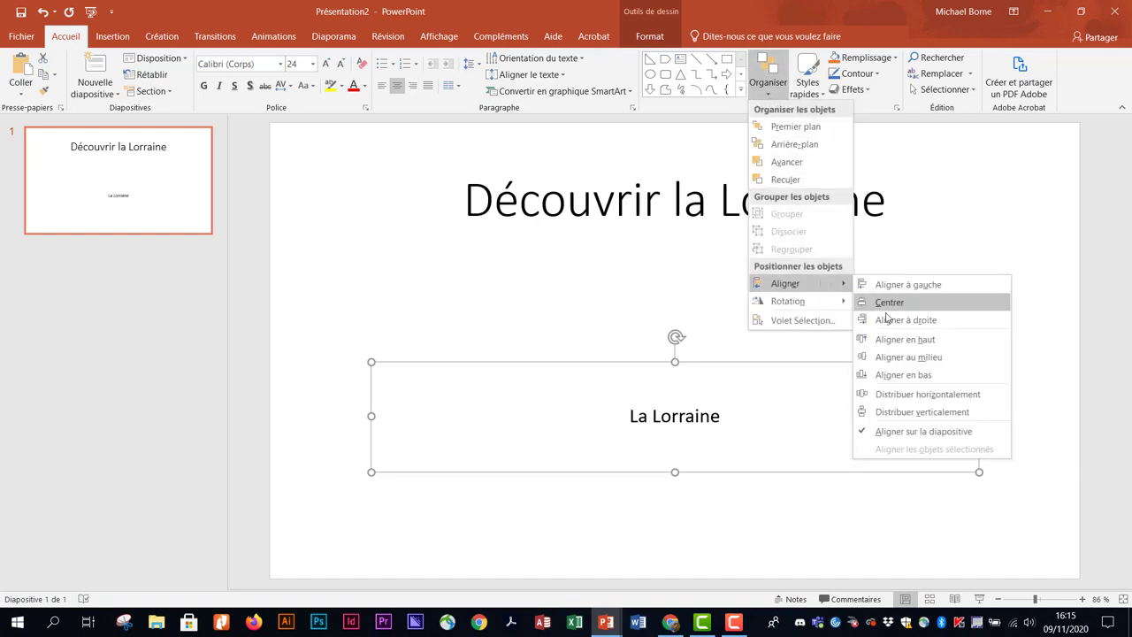
{"action": "left_click", "coordinate": [907, 375]}
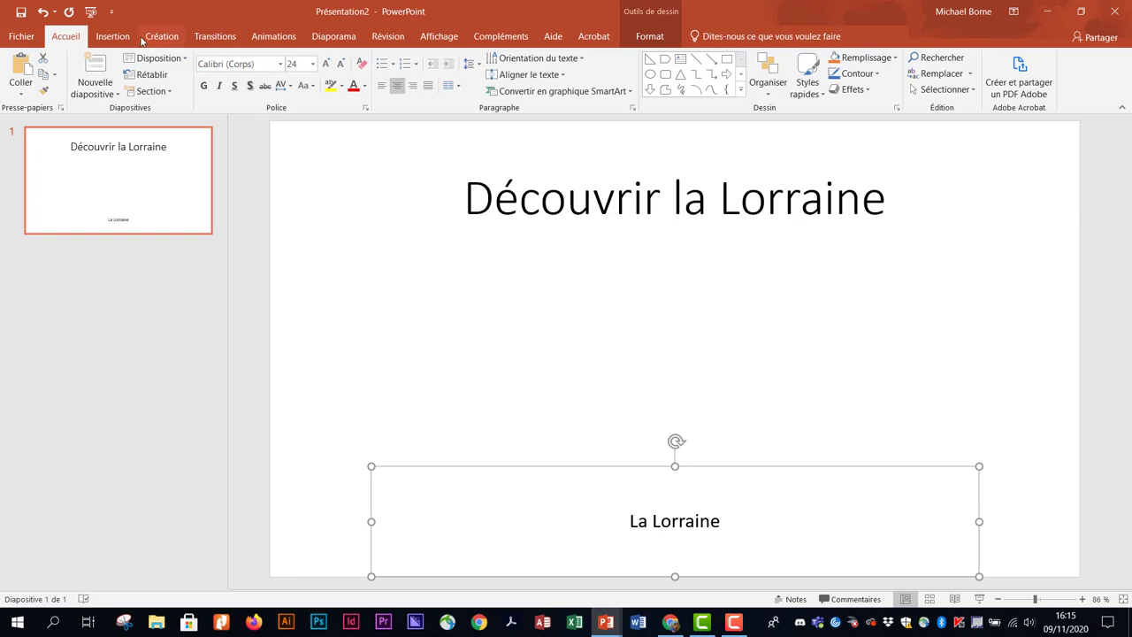
Step: Insert the Lorraine.png map picture onto the title slide
{"action": "left_click", "coordinate": [112, 36]}
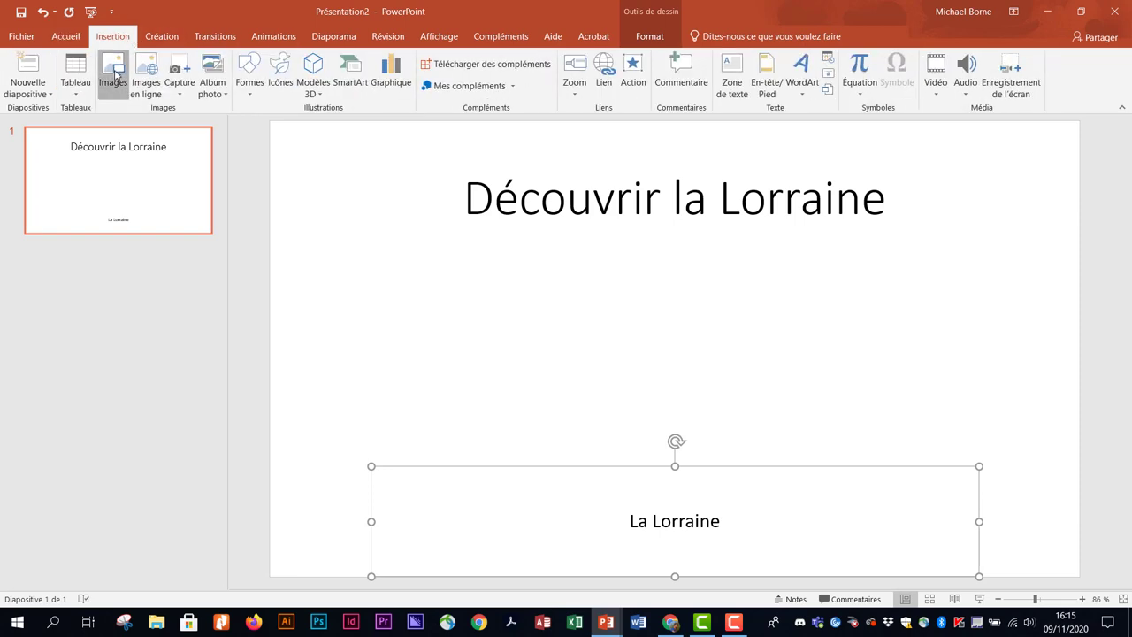
{"action": "left_click", "coordinate": [113, 74]}
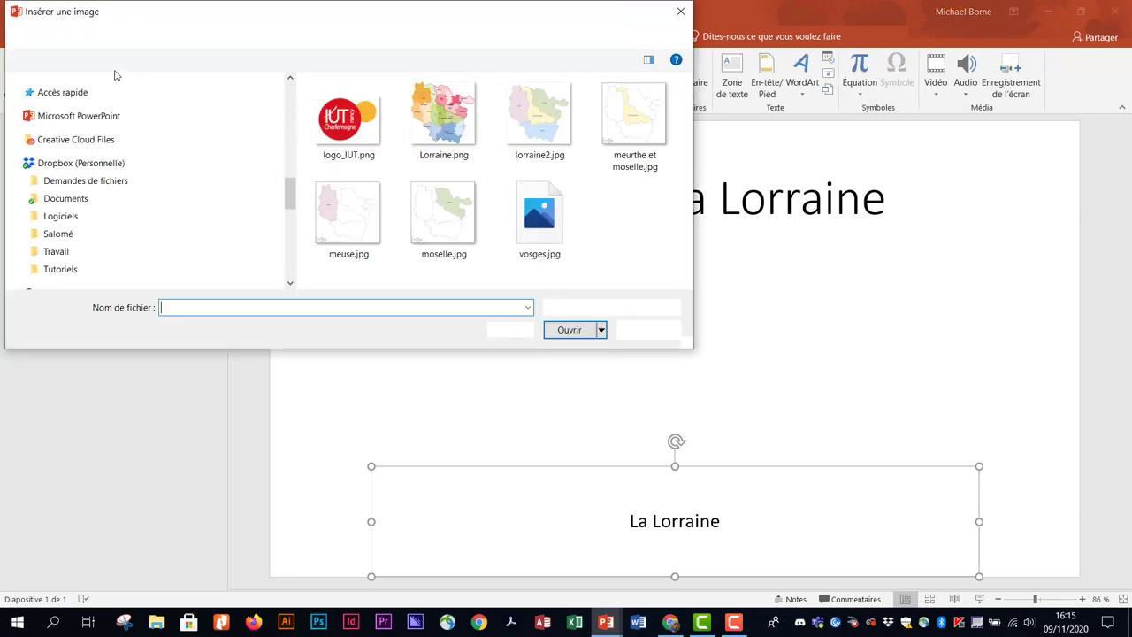
{"action": "left_click", "coordinate": [444, 113]}
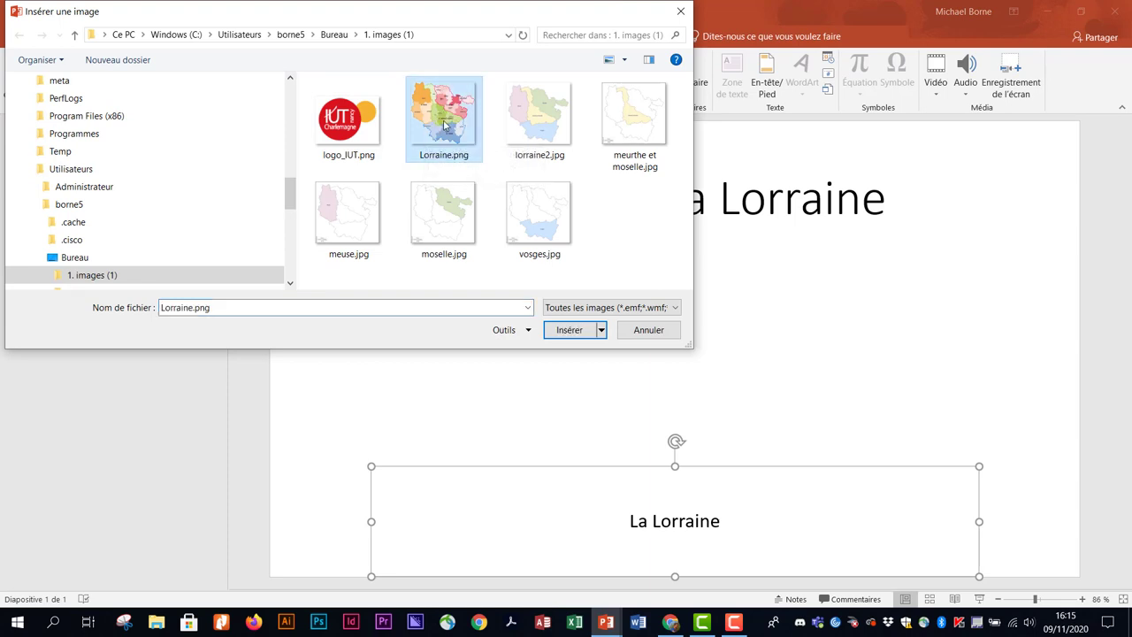
{"action": "left_click", "coordinate": [581, 331]}
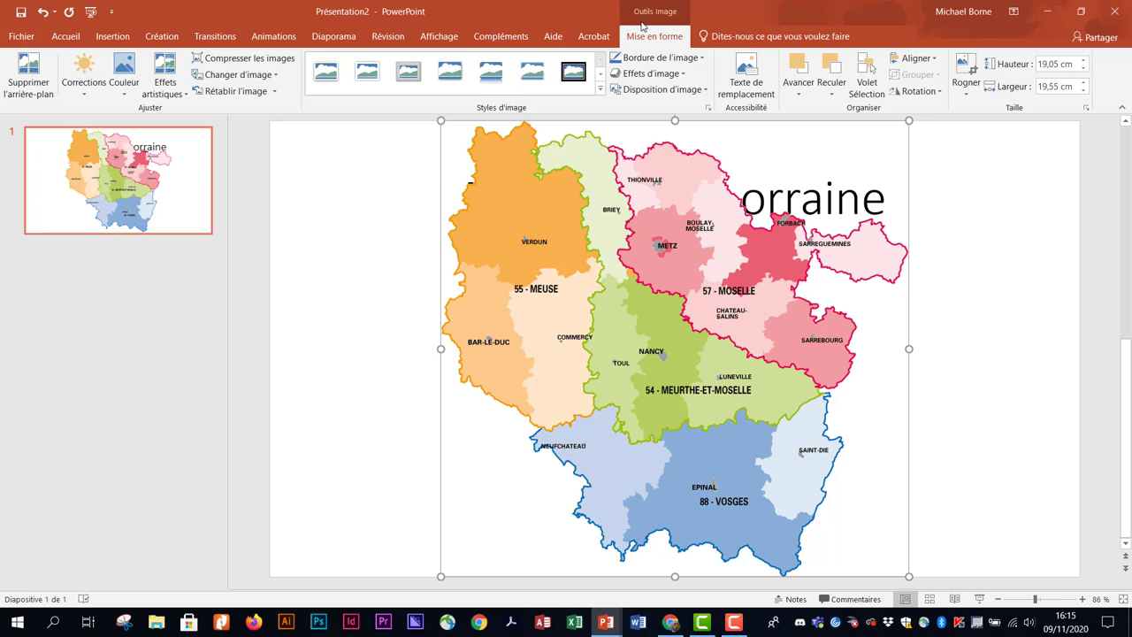
Step: Resize the Lorraine map to a height of 10 cm
{"action": "left_click", "coordinate": [1063, 69]}
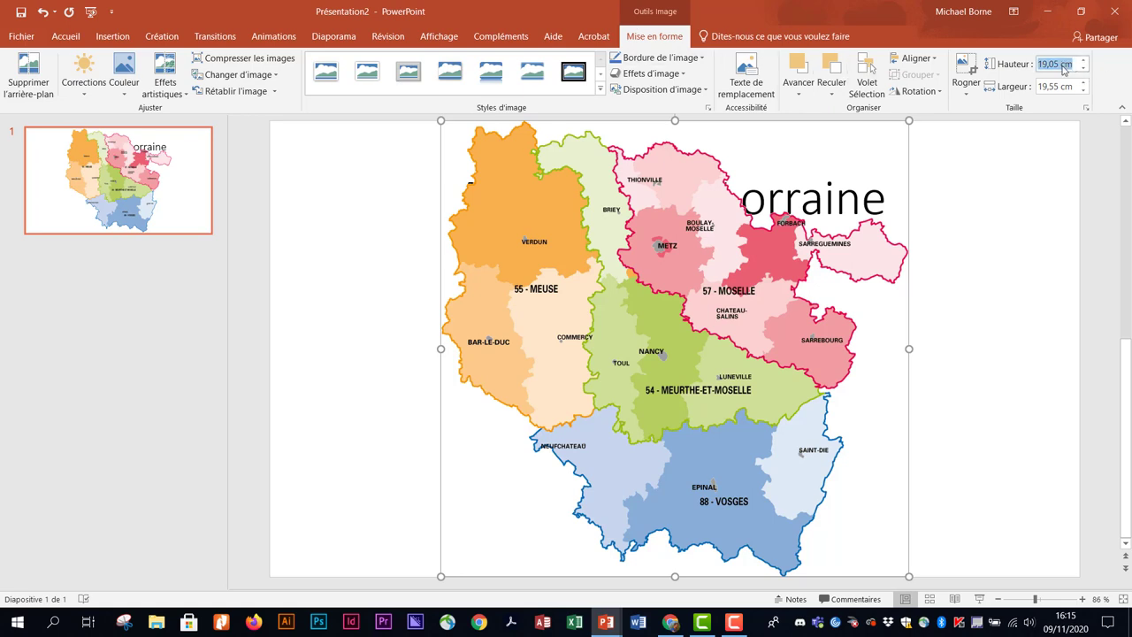
{"action": "type", "text": "10"}
{"action": "key", "text": "Return"}
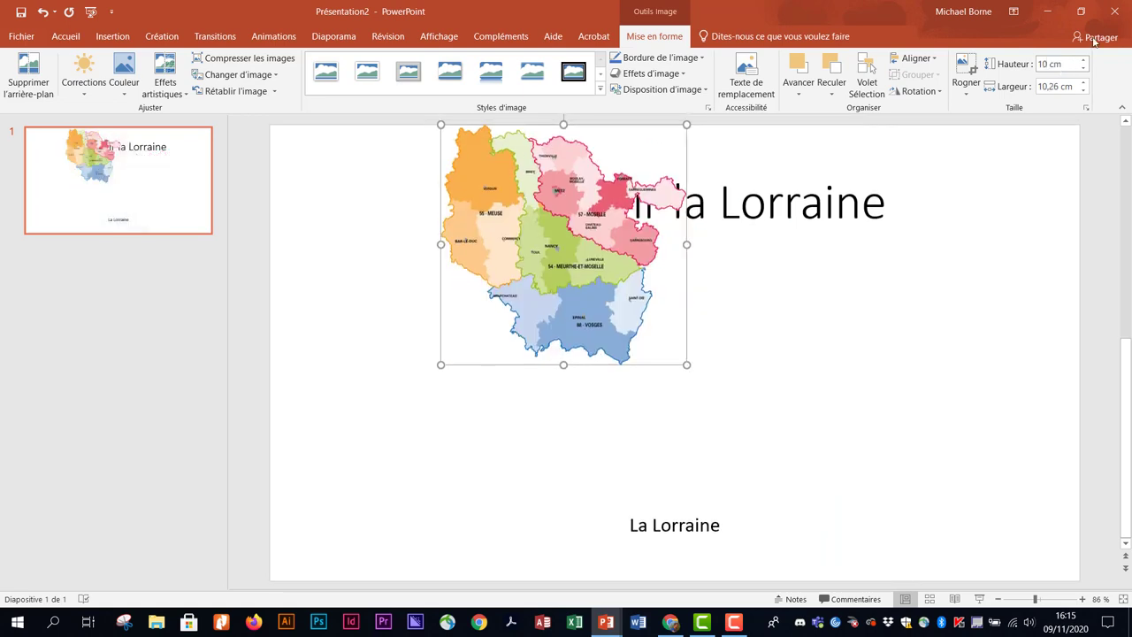
Step: Centre the map horizontally and vertically on the slide, then deselect it
{"action": "left_click", "coordinate": [915, 58]}
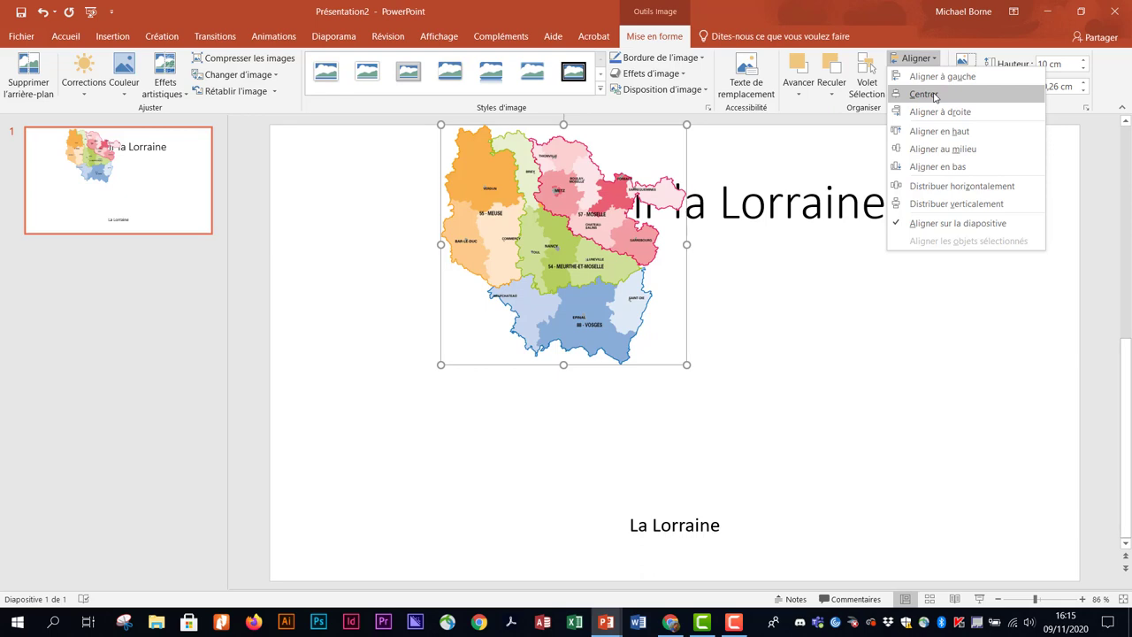
{"action": "left_click", "coordinate": [924, 93]}
{"action": "left_click", "coordinate": [915, 58]}
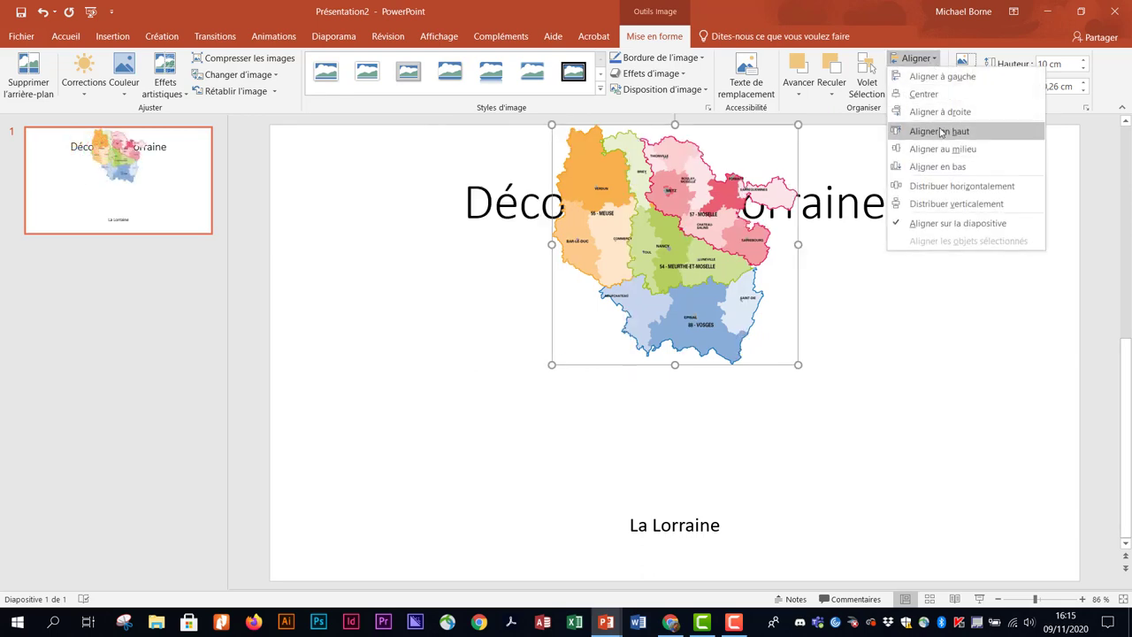
{"action": "left_click", "coordinate": [945, 150]}
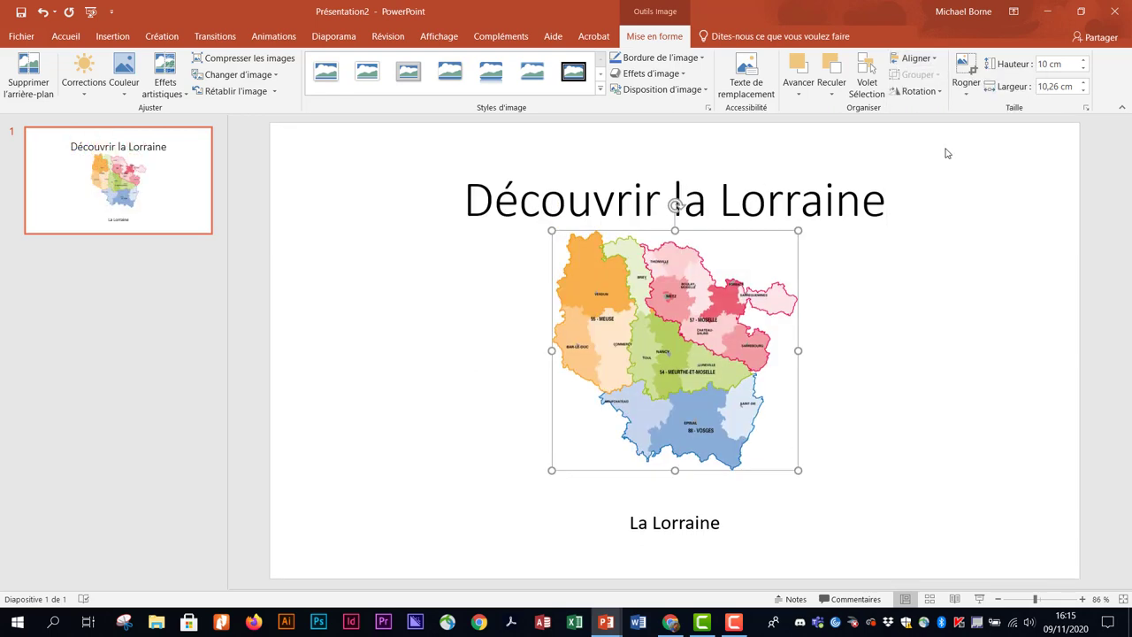
{"action": "left_click", "coordinate": [248, 257]}
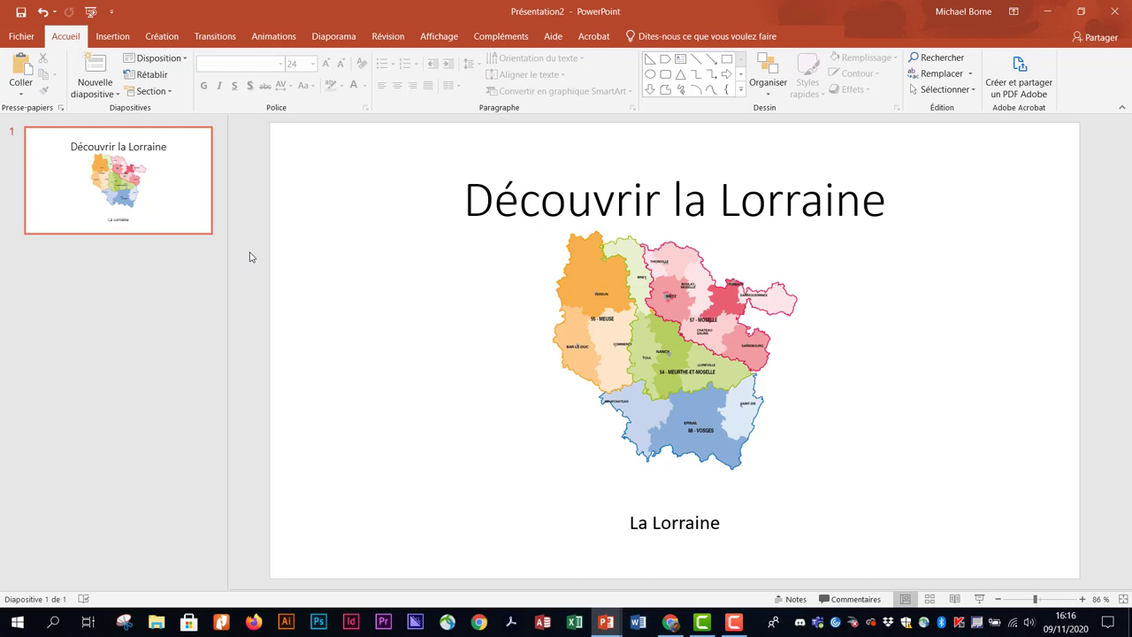
Step: Add a second slide with the 'Titre et contenu' layout after Découvrir la Lorraine
{"action": "left_click", "coordinate": [118, 93]}
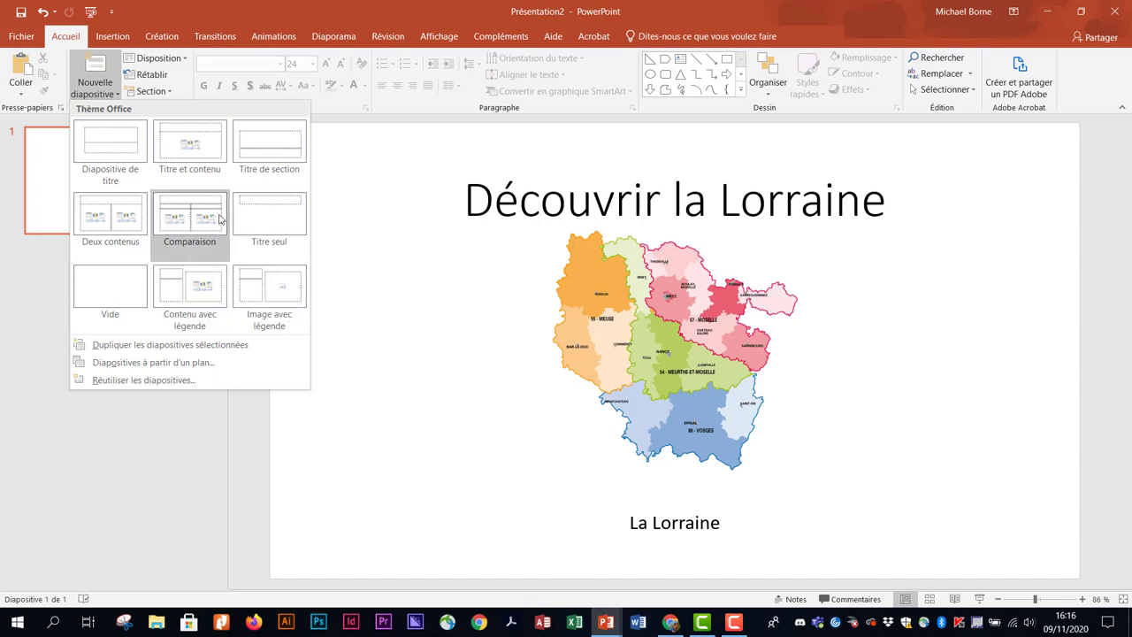
{"action": "left_click", "coordinate": [207, 152]}
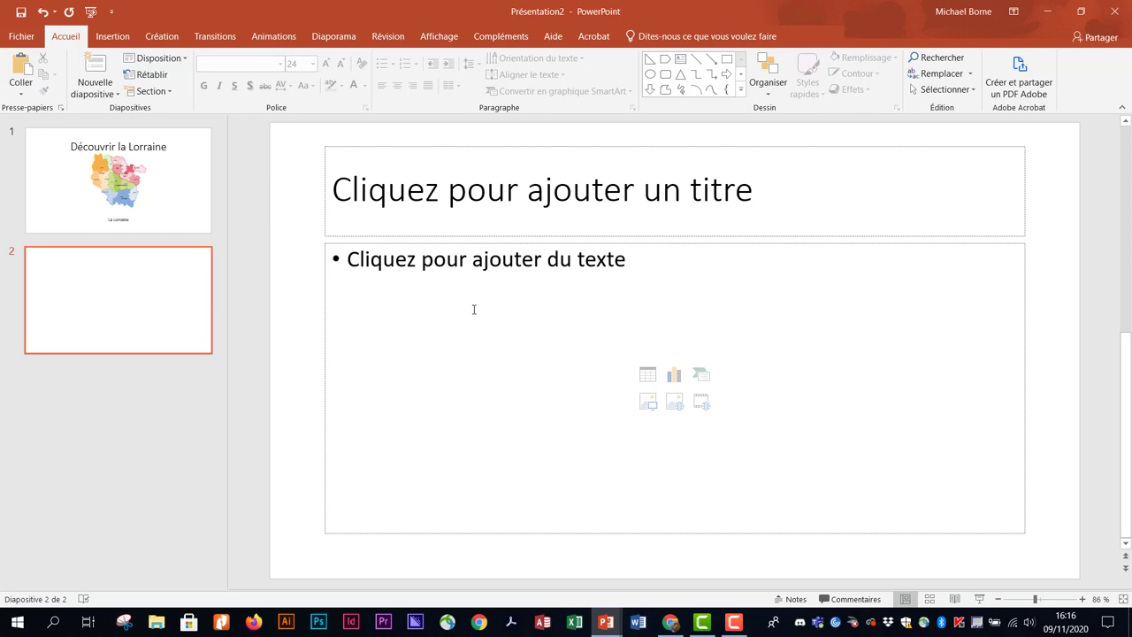
Step: Title slide 2 'La Lorraine' and add bullets Superficie :, Nombre d'habitants: and Densité :
{"action": "left_click", "coordinate": [530, 198]}
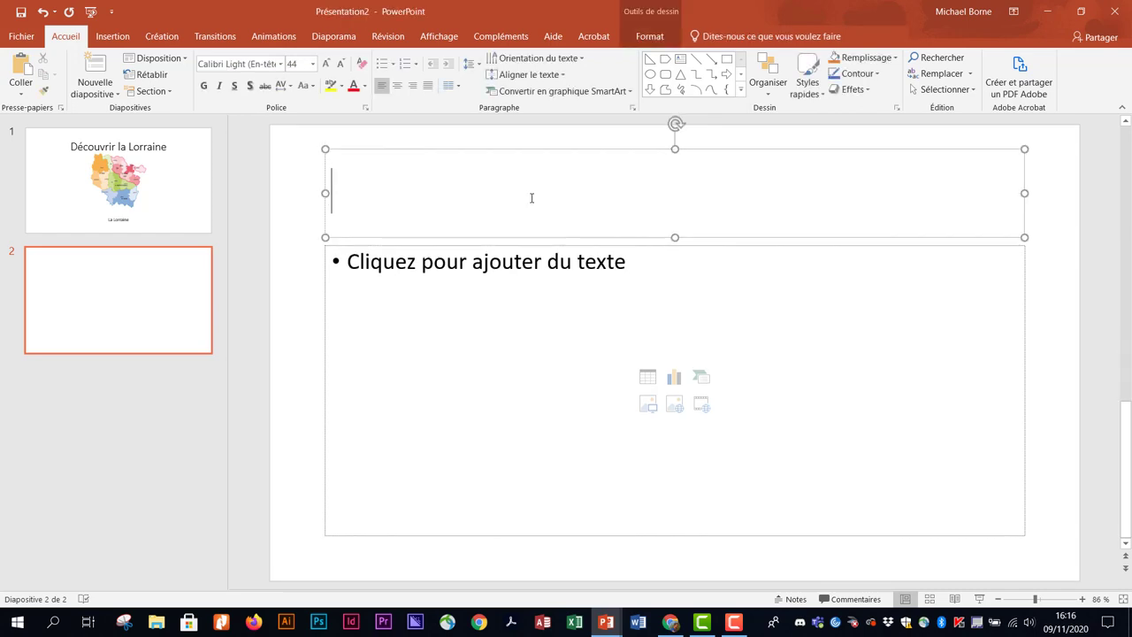
{"action": "type", "text": "La "}
{"action": "type", "text": "Lorraine"}
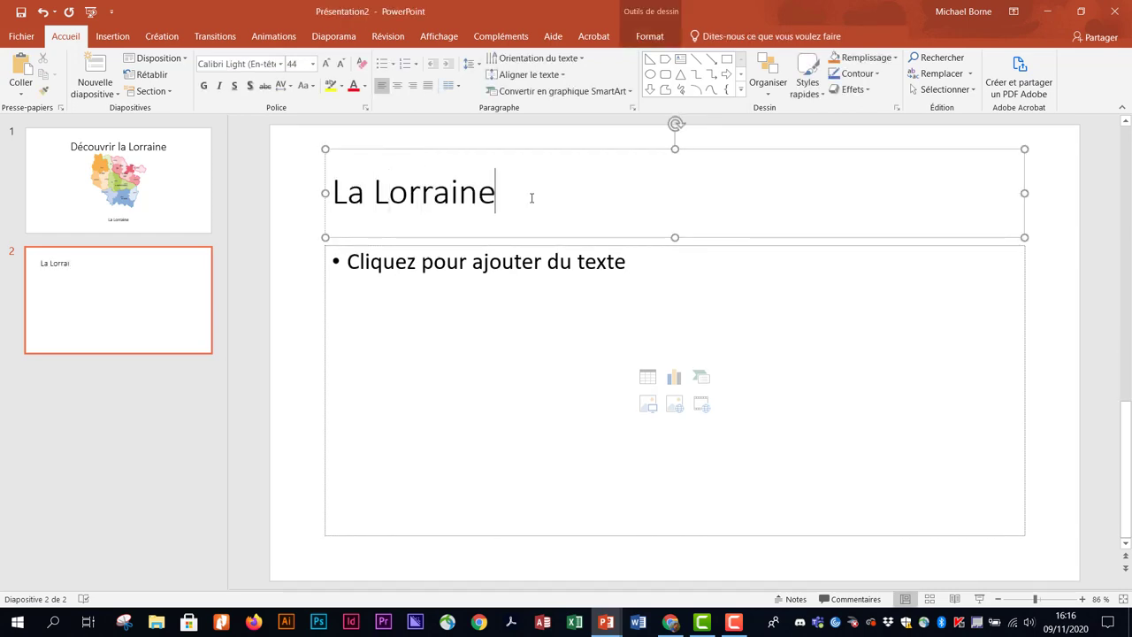
{"action": "left_click", "coordinate": [462, 272]}
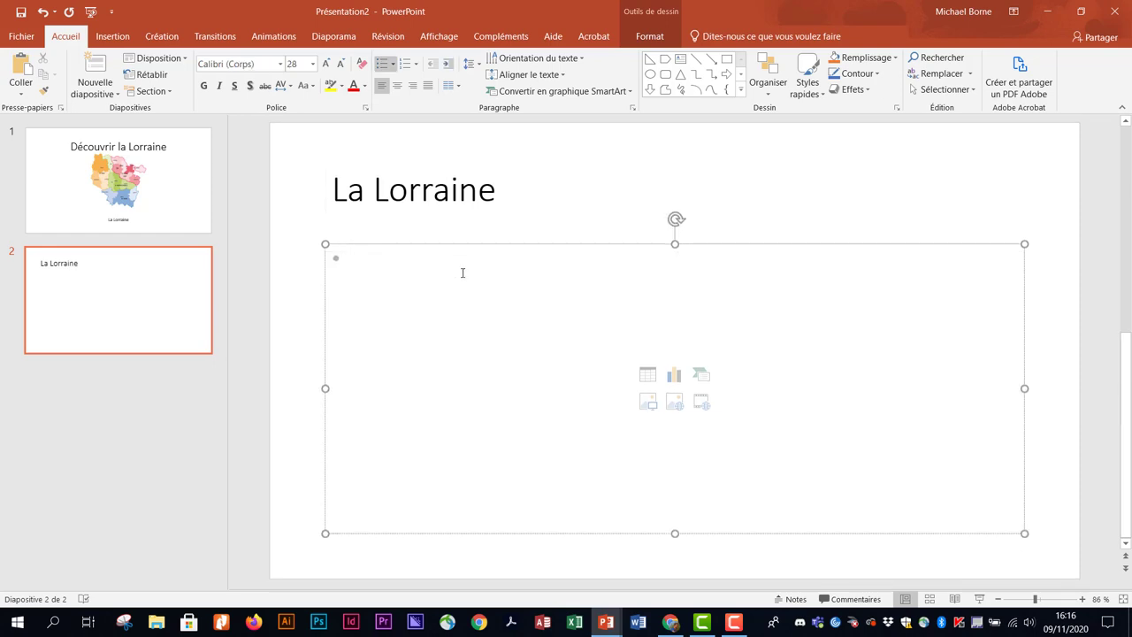
{"action": "type", "text": "Superf"}
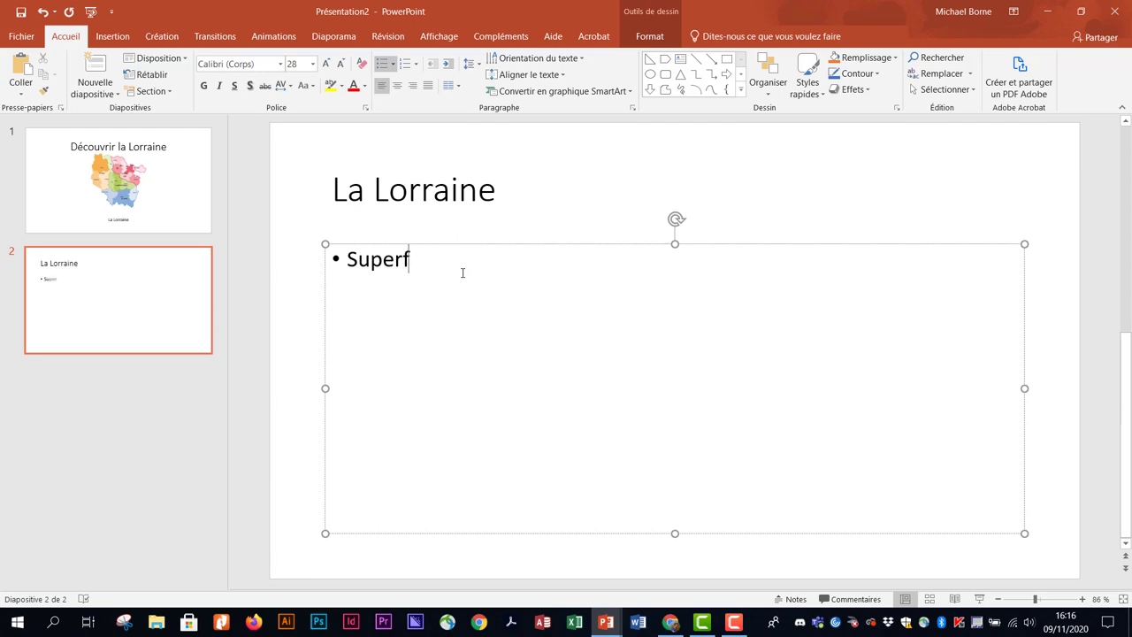
{"action": "type", "text": "icie :"}
{"action": "key", "text": "Return"}
{"action": "type", "text": "Nombre d'h"}
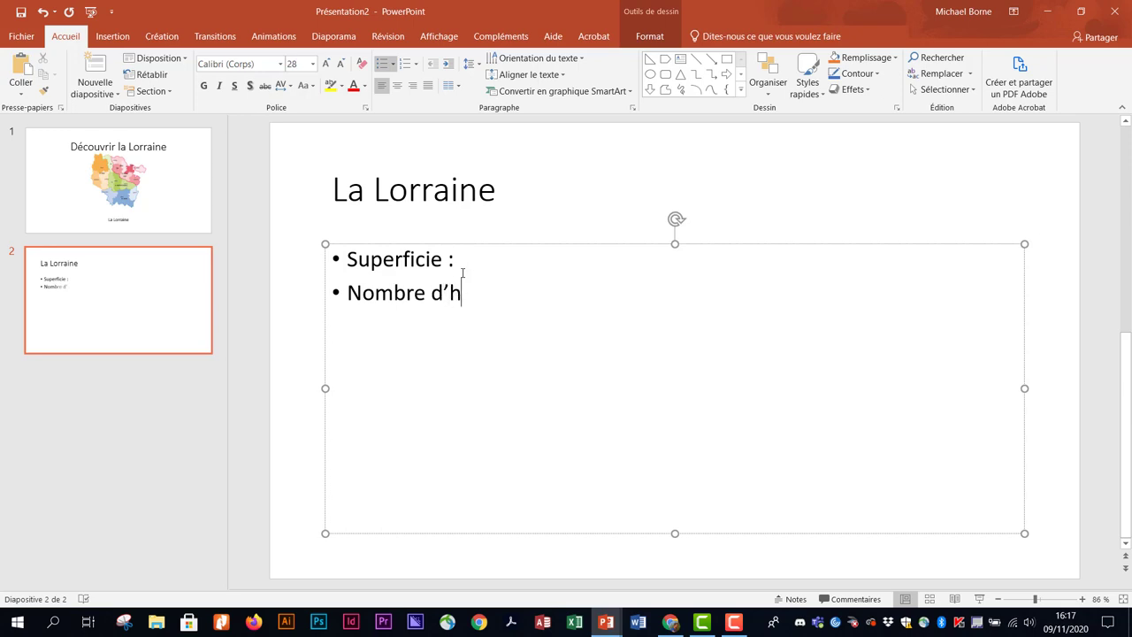
{"action": "type", "text": "abitants"}
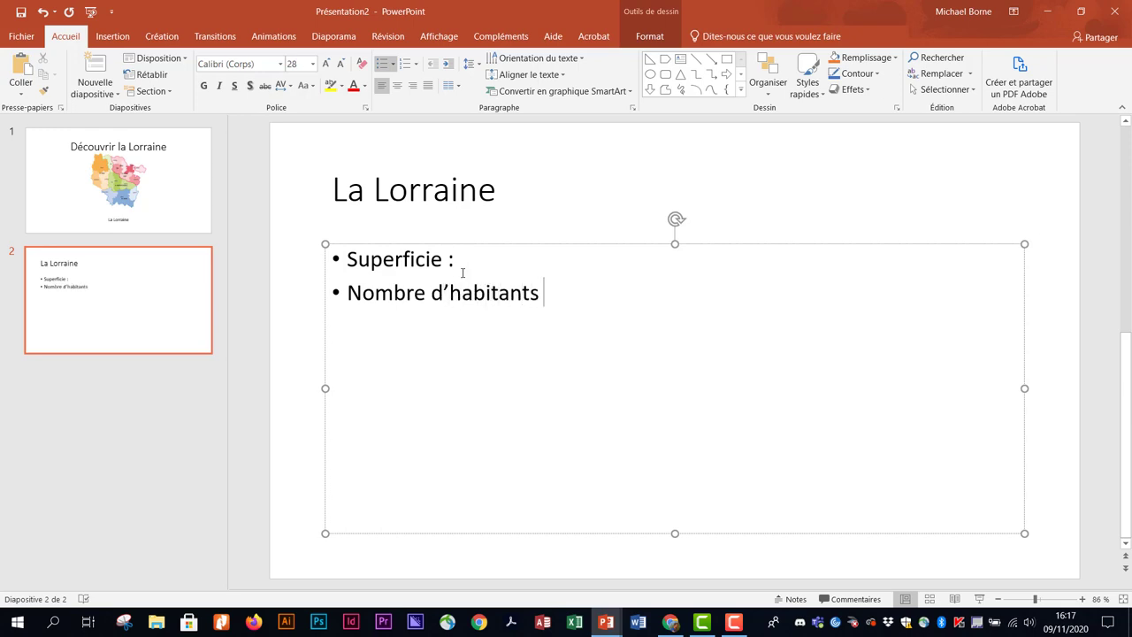
{"action": "type", "text": ":"}
{"action": "key", "text": "Return"}
{"action": "type", "text": "Den"}
{"action": "type", "text": "sité :"}
{"action": "key", "text": "Return"}
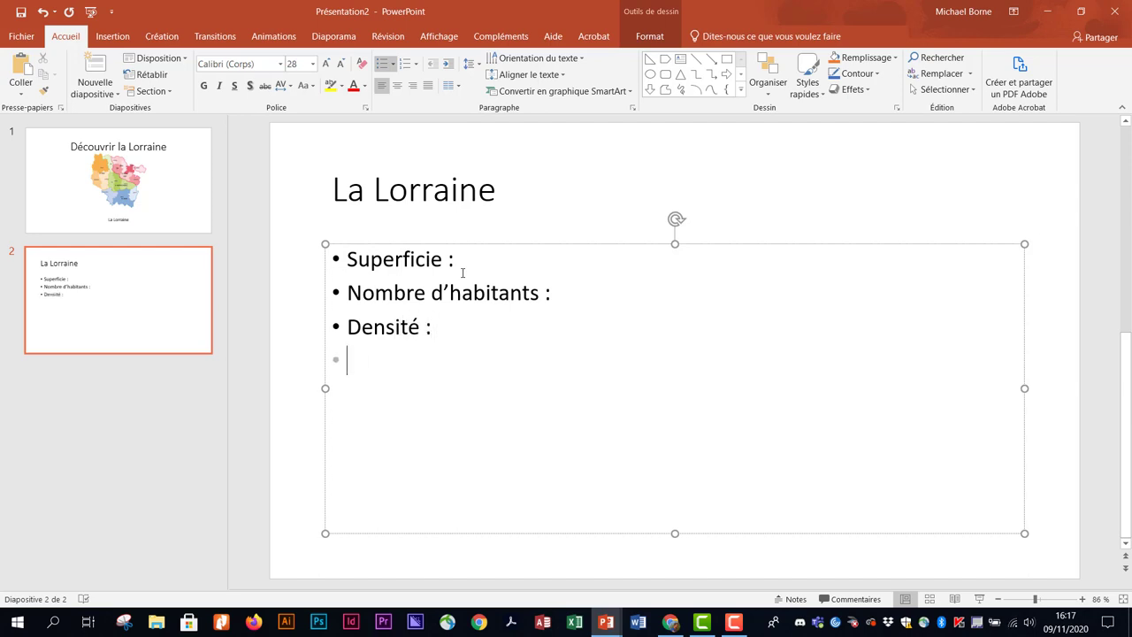
Step: Add bullets Préfecture :, Nombre de cantons :, Nombre d'arrondissements : and Nombre de communes :
{"action": "type", "text": "Préfe"}
{"action": "type", "text": "cture :"}
{"action": "key", "text": "Return"}
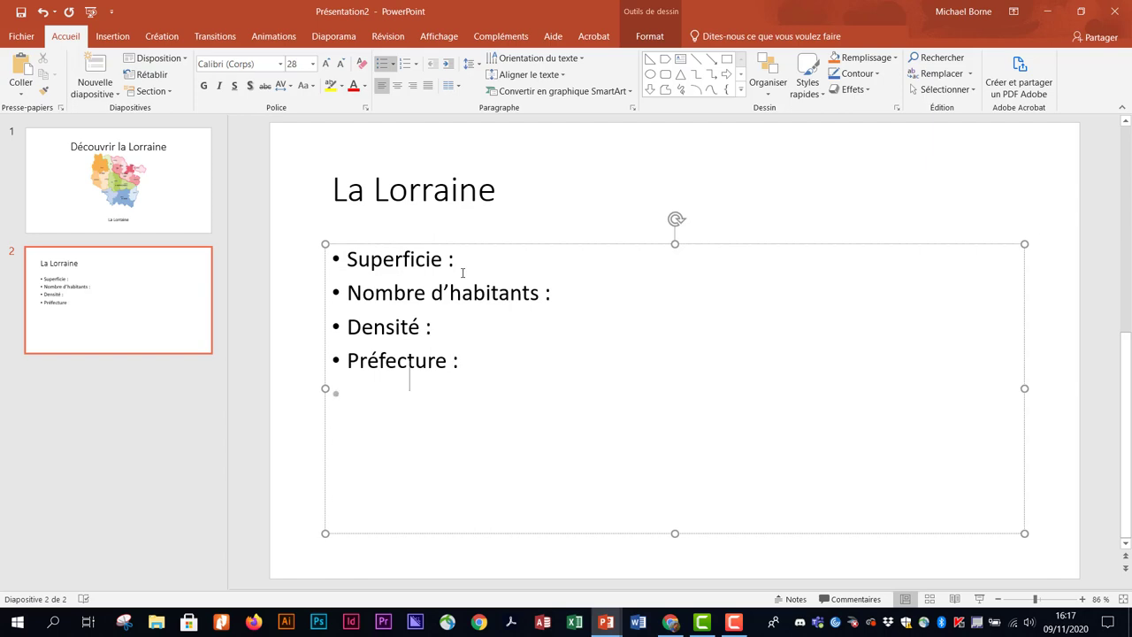
{"action": "type", "text": "Nom"}
{"action": "type", "text": "bre de canto"}
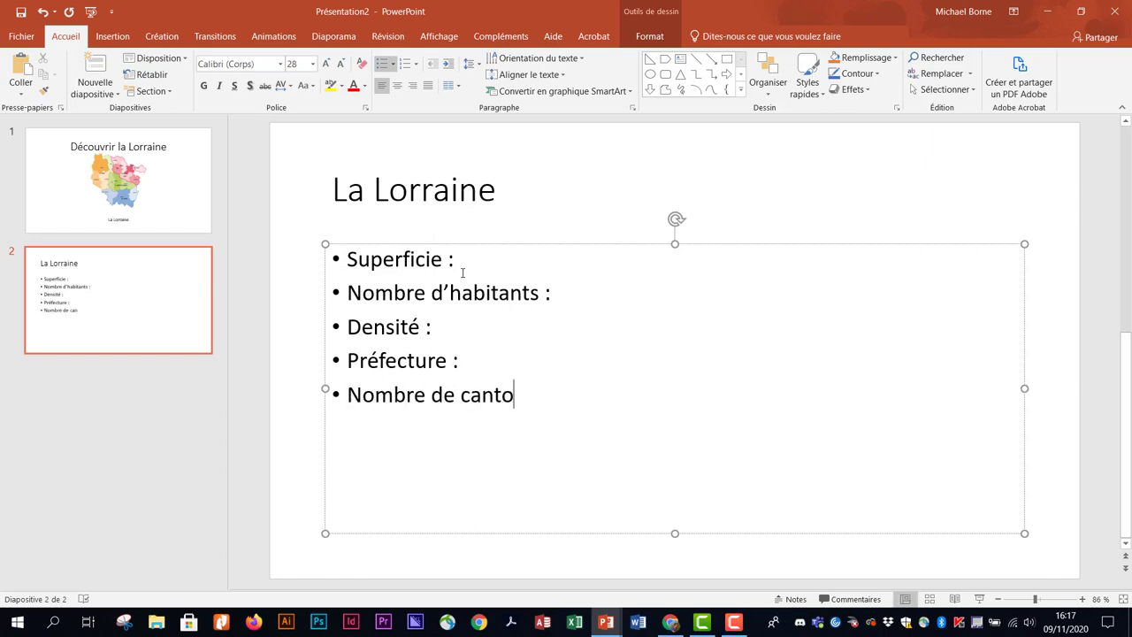
{"action": "type", "text": "ns :"}
{"action": "key", "text": "Return"}
{"action": "type", "text": "Nomb"}
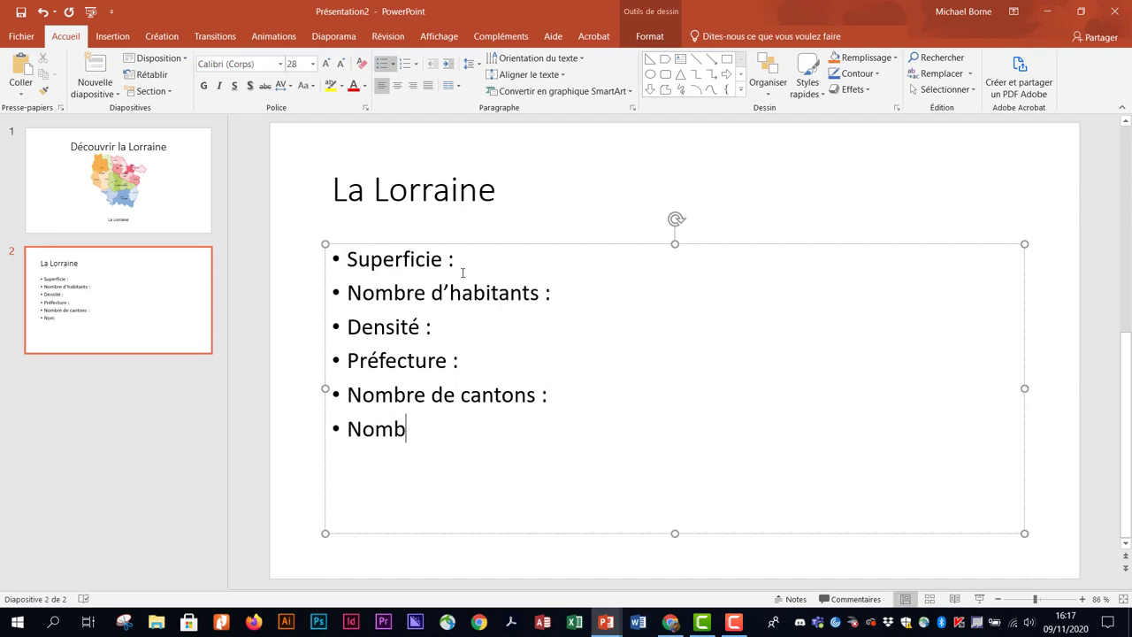
{"action": "type", "text": "re d'arrondis"}
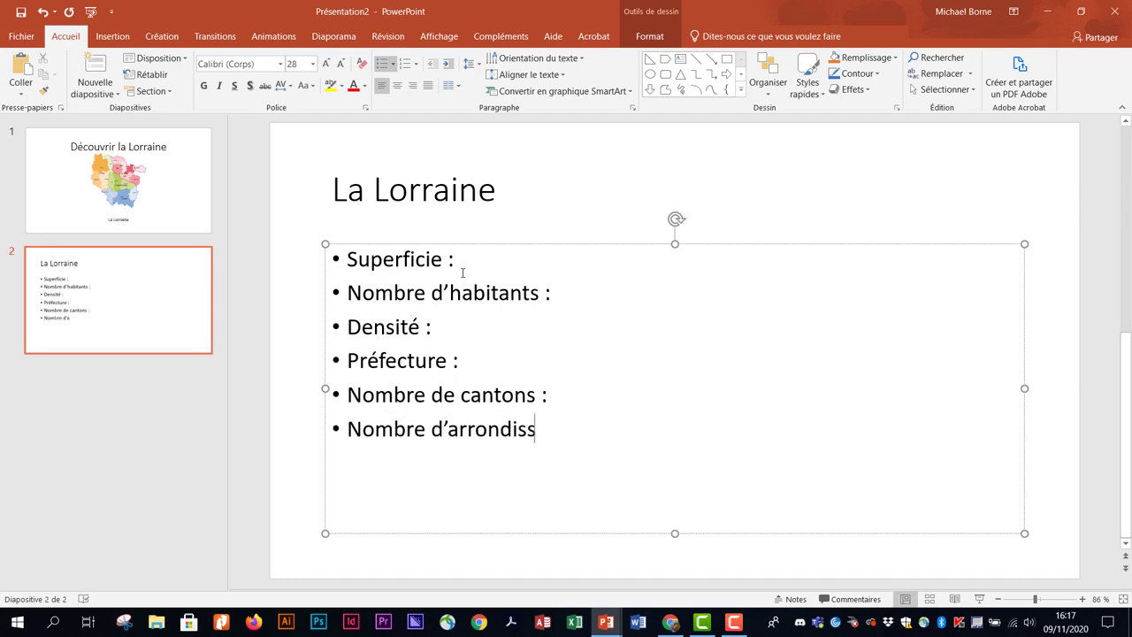
{"action": "type", "text": "sements :"}
{"action": "key", "text": "Return"}
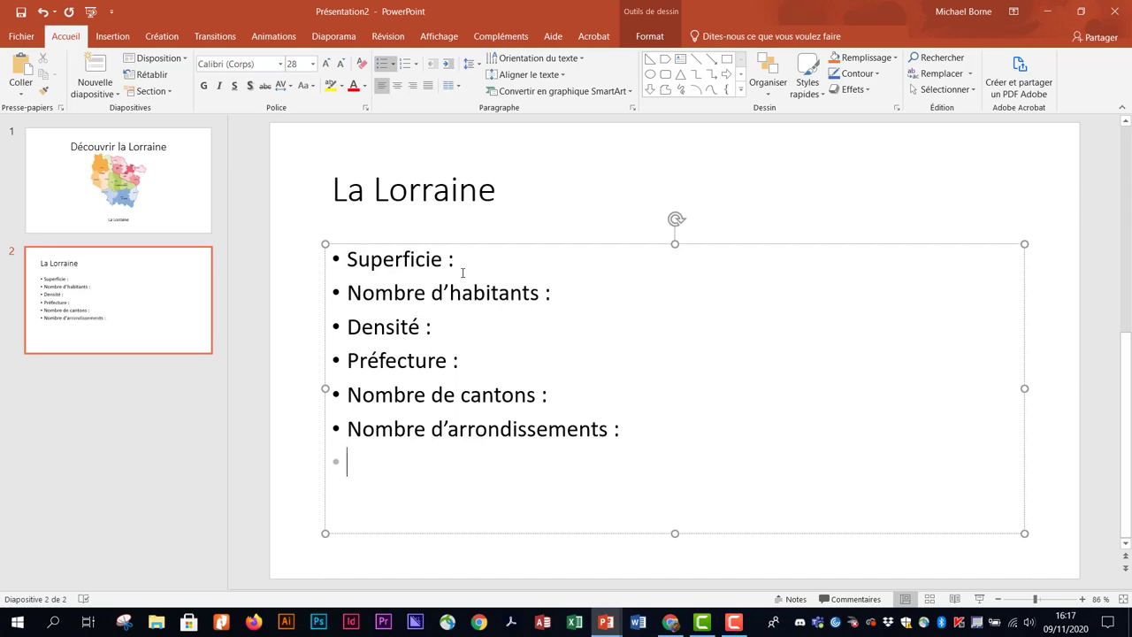
{"action": "type", "text": "Npù"}
{"action": "key", "text": "BackSpace"}
{"action": "key", "text": "BackSpace"}
{"action": "type", "text": "om"}
{"action": "type", "text": "bre de commun"}
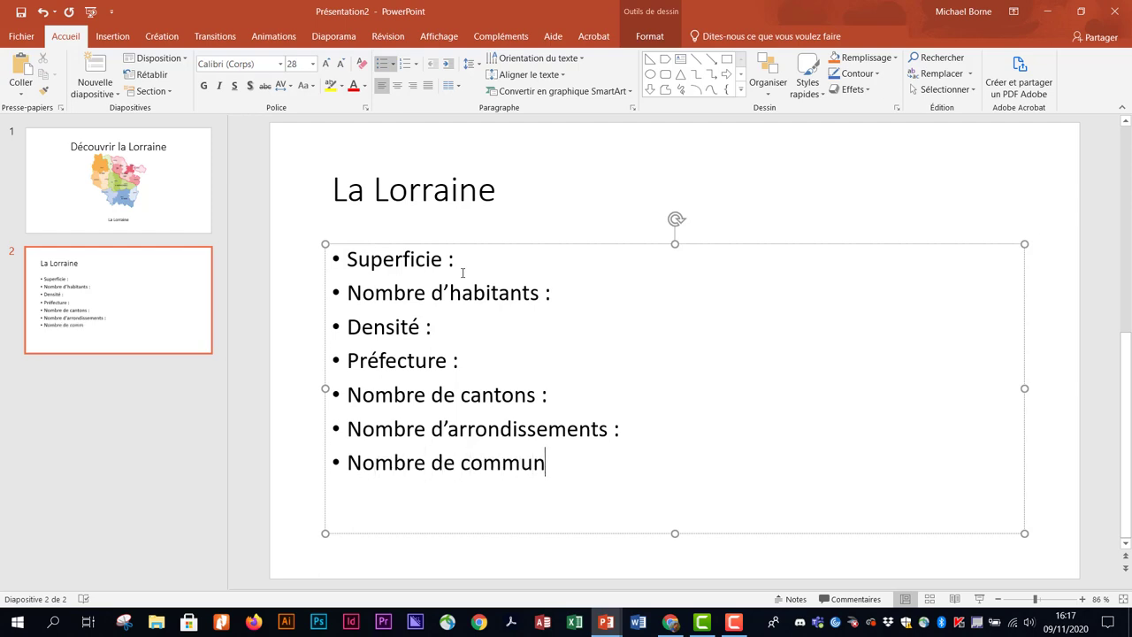
{"action": "type", "text": "es :"}
Step: Copy each figure from 1. modèle.pptx into the bullets, from 23 547 km² to 2 337 communes
{"action": "left_click", "coordinate": [1086, 17]}
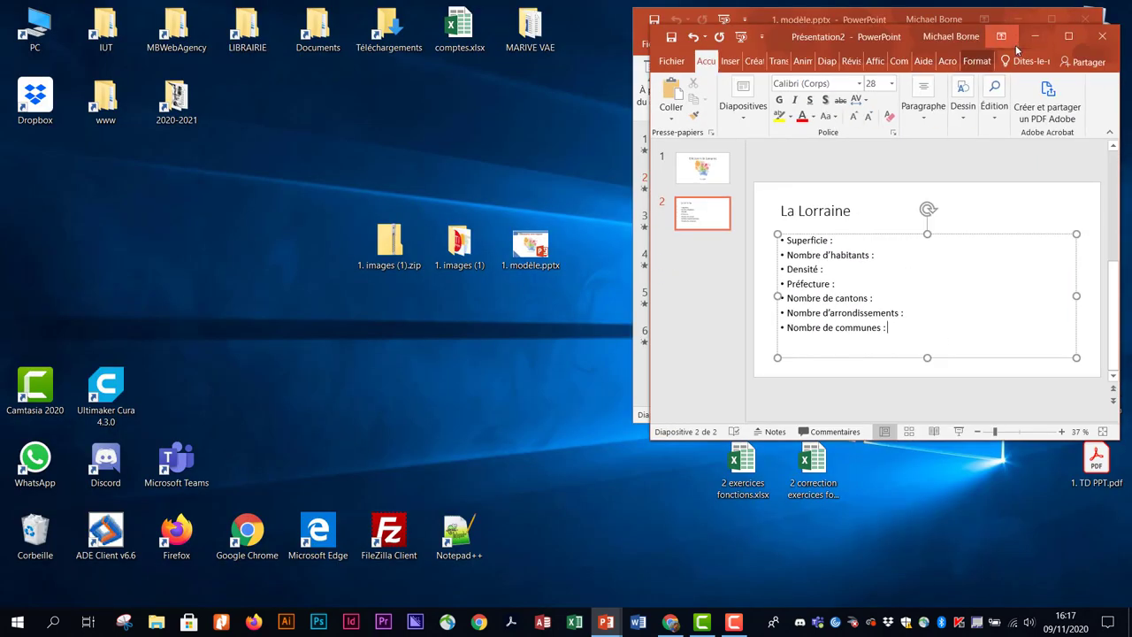
{"action": "left_click_drag", "start_coordinate": [902, 37], "coordinate": [378, 25]}
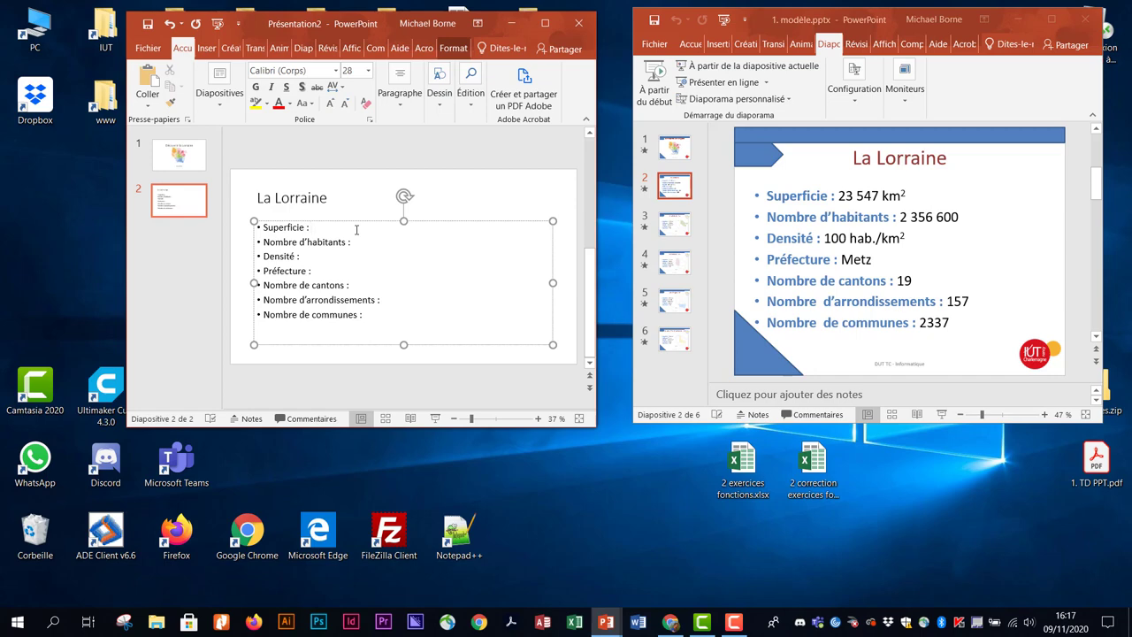
{"action": "type", "text": "23 "}
{"action": "type", "text": "547 k"}
{"action": "type", "text": "m²"}
{"action": "left_click", "coordinate": [389, 244]}
{"action": "type", "text": "56 6"}
{"action": "type", "text": "00"}
{"action": "type", "text": "10"}
{"action": "type", "text": "0"}
{"action": "type", "text": " h"}
{"action": "type", "text": "ab"}
{"action": "type", "text": "."}
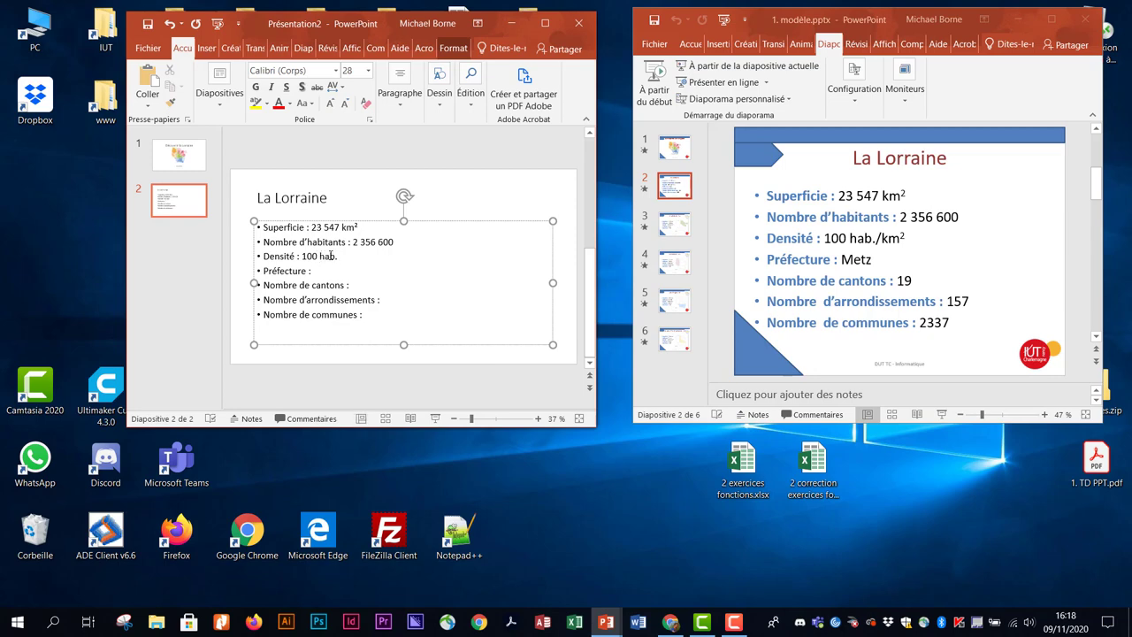
{"action": "type", "text": "/km"}
{"action": "type", "text": "²"}
{"action": "type", "text": "Met"}
{"action": "type", "text": "z"}
{"action": "left_click", "coordinate": [400, 284]}
{"action": "type", "text": "19"}
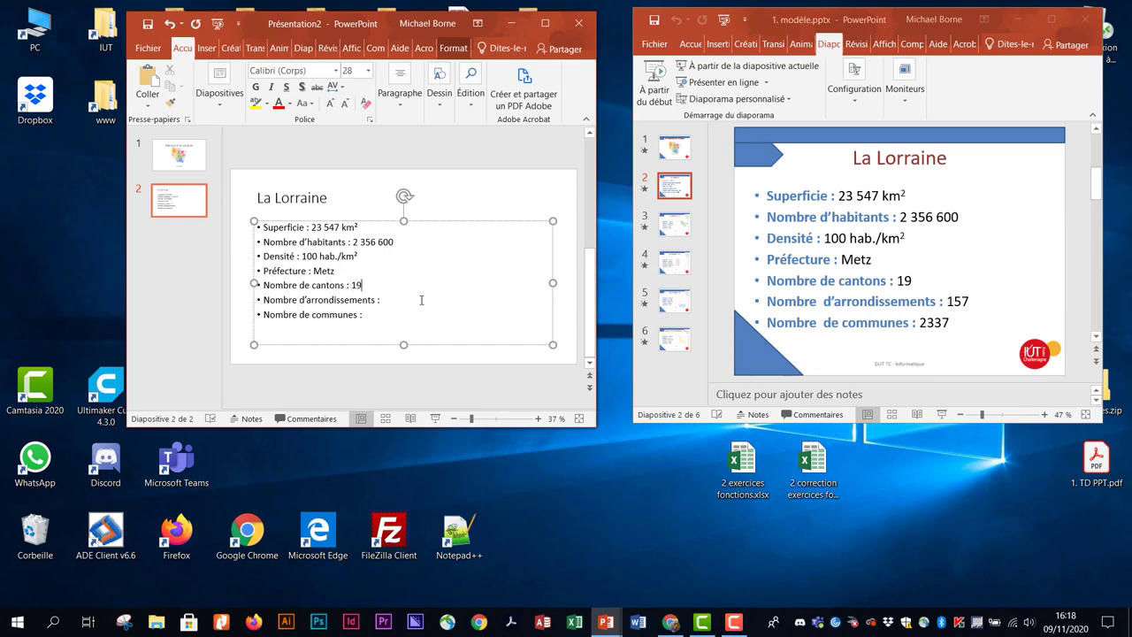
{"action": "left_click", "coordinate": [421, 299]}
{"action": "type", "text": "157"}
{"action": "left_click", "coordinate": [402, 317]}
{"action": "type", "text": "337"}
{"action": "left_click", "coordinate": [544, 23]}
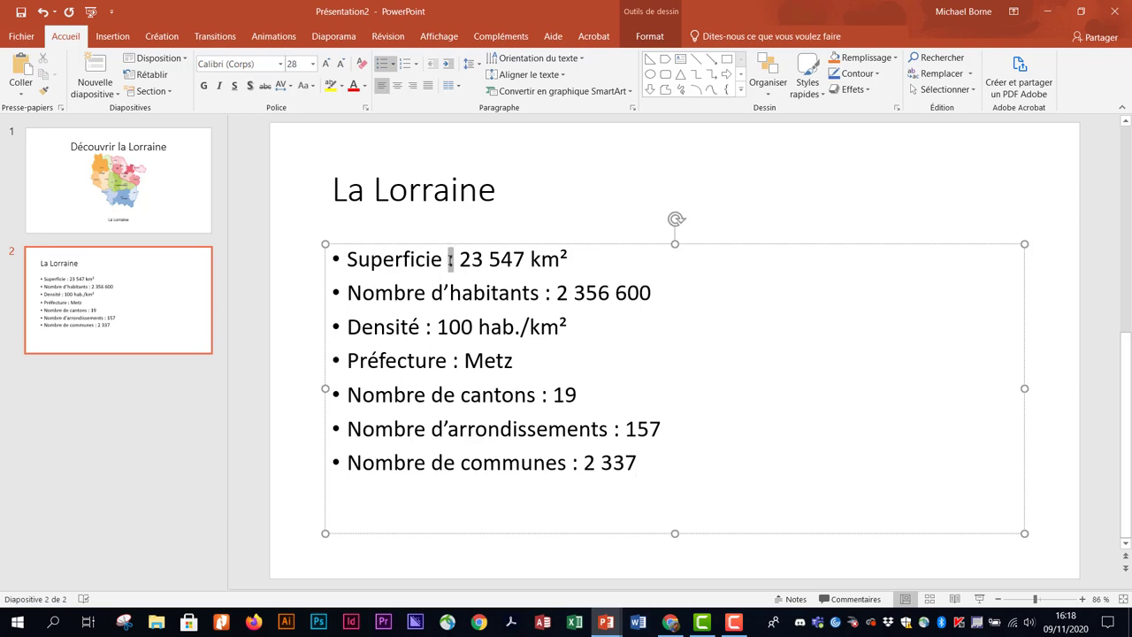
Step: Make the 'Superficie :' label bold and blue
{"action": "left_click_drag", "start_coordinate": [458, 259], "coordinate": [380, 256]}
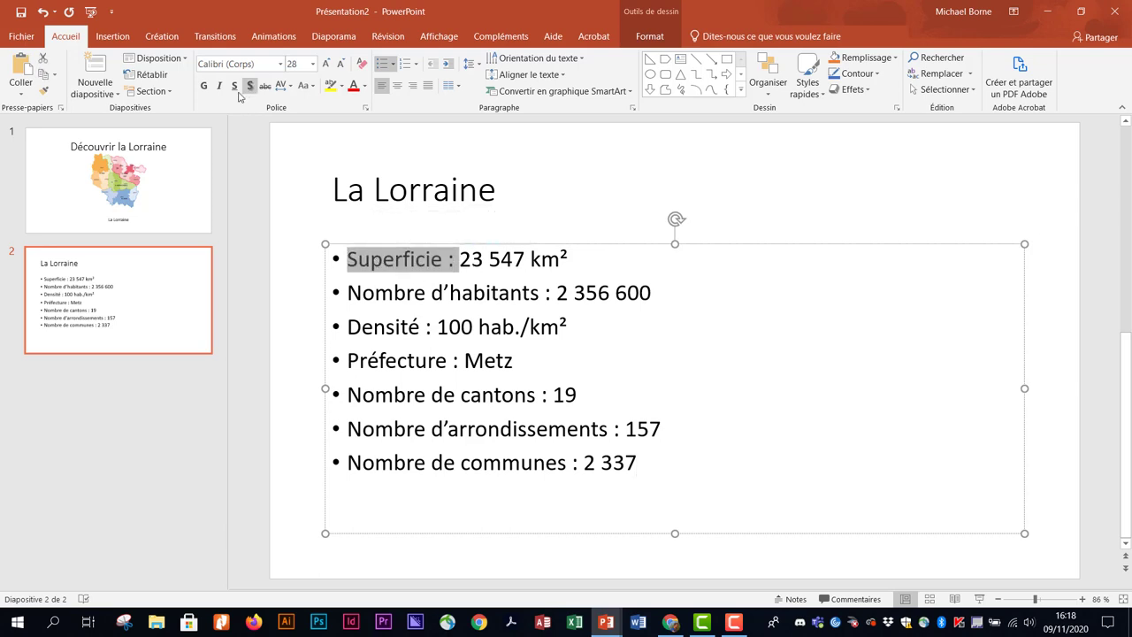
{"action": "left_click", "coordinate": [203, 86]}
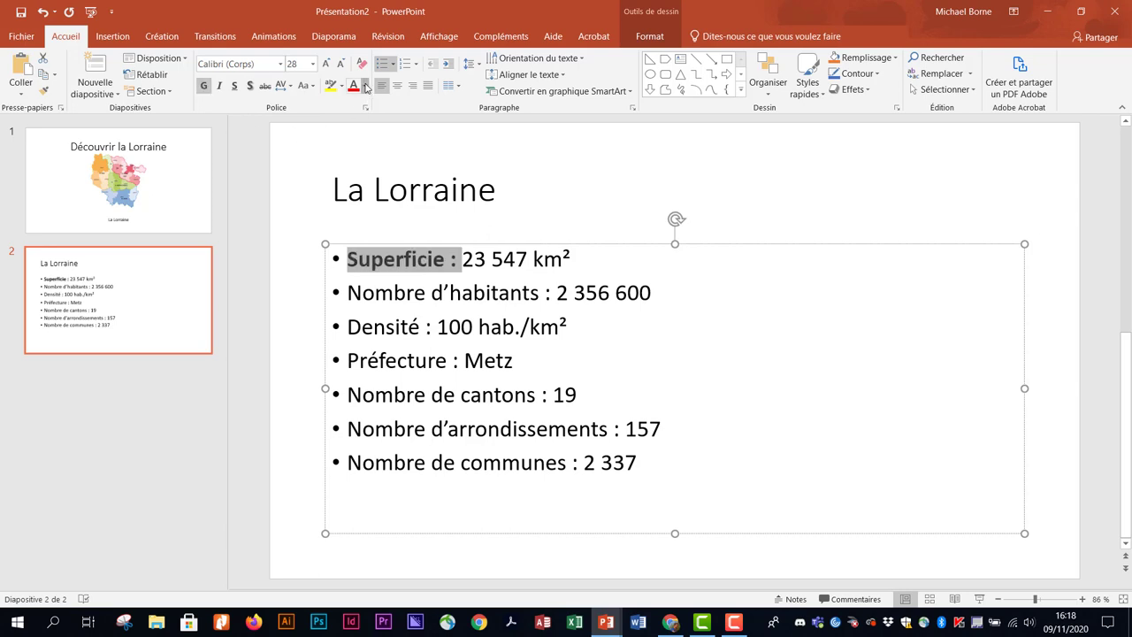
{"action": "left_click", "coordinate": [364, 86]}
{"action": "left_click", "coordinate": [400, 118]}
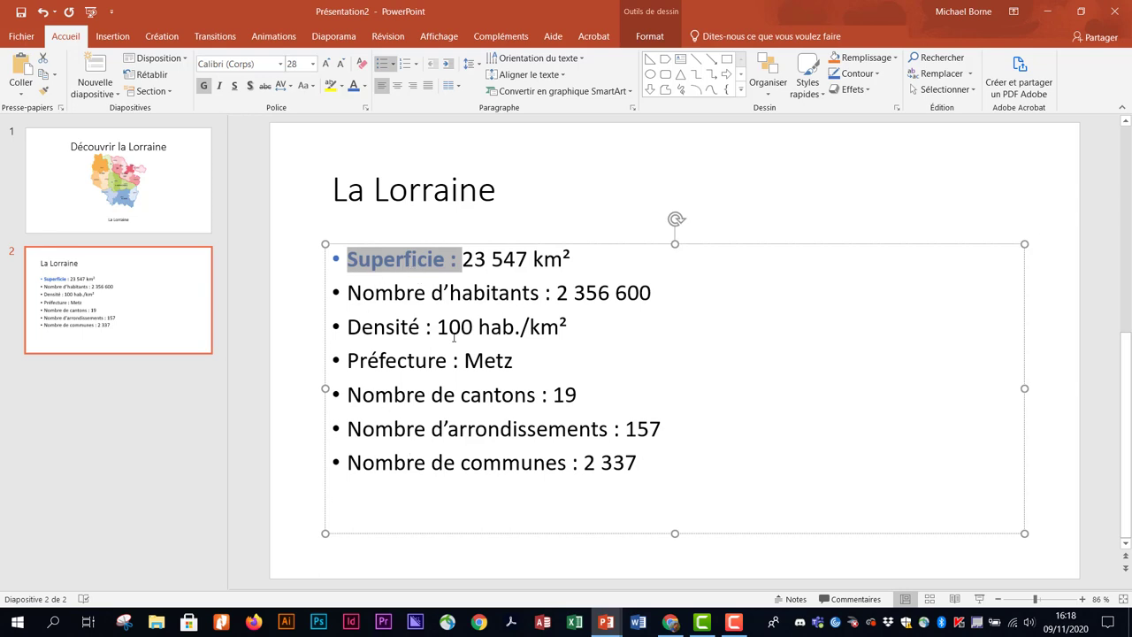
Step: Format Painter the blue bold style onto the six remaining labels, Nombre d'habitants to Nombre de communes
{"action": "left_click", "coordinate": [44, 93]}
{"action": "left_click_drag", "start_coordinate": [345, 291], "coordinate": [544, 293]}
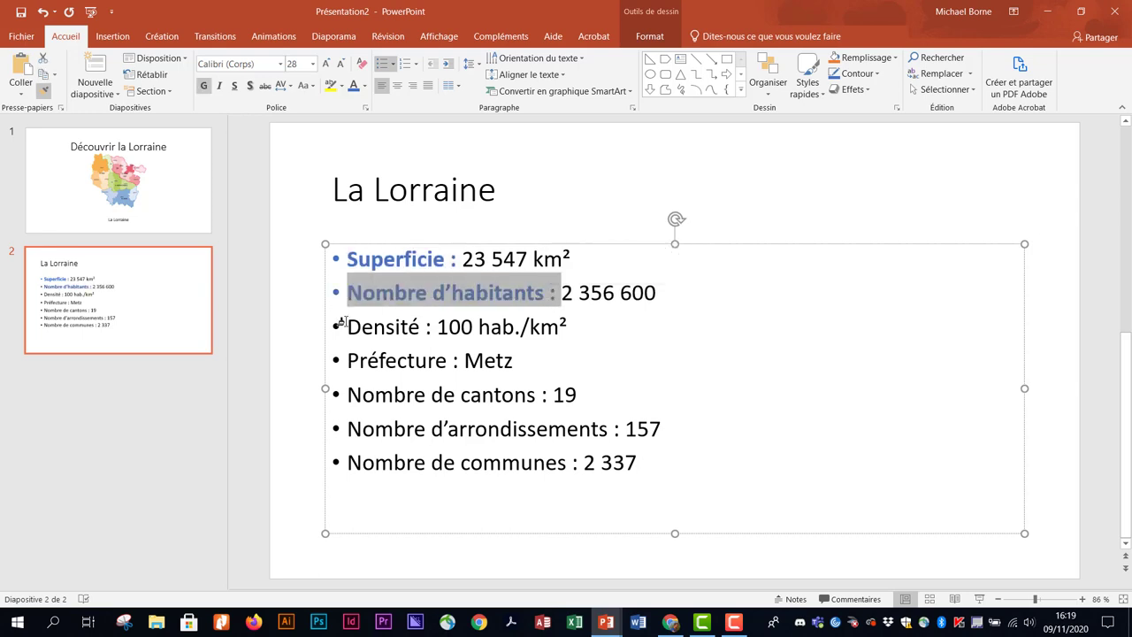
{"action": "left_click_drag", "start_coordinate": [347, 326], "coordinate": [432, 325]}
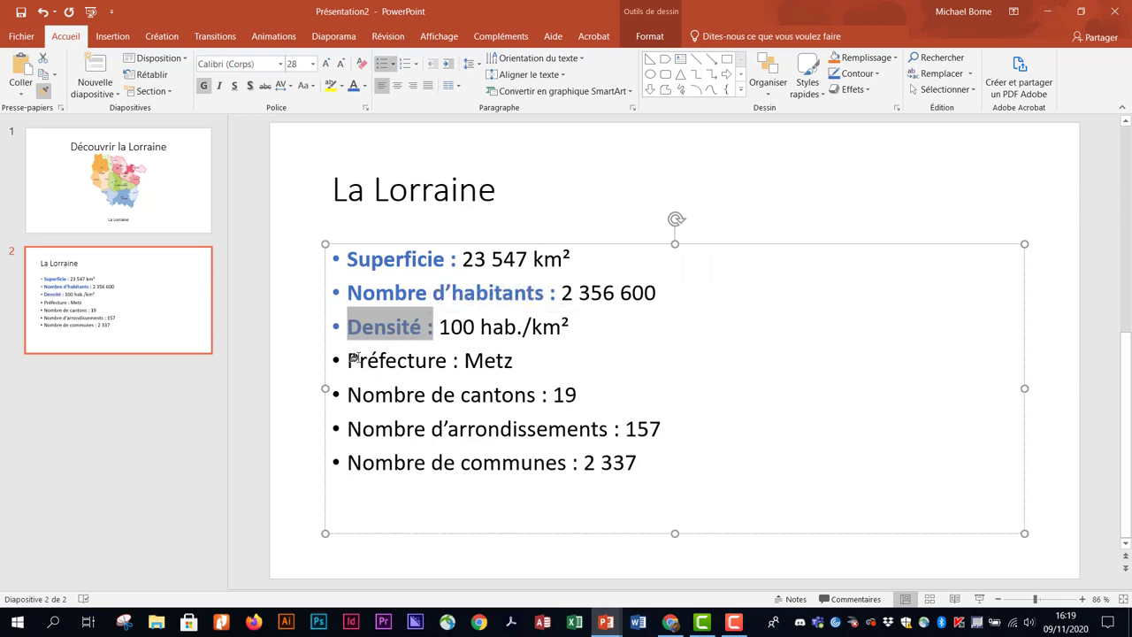
{"action": "left_click_drag", "start_coordinate": [344, 360], "coordinate": [459, 360]}
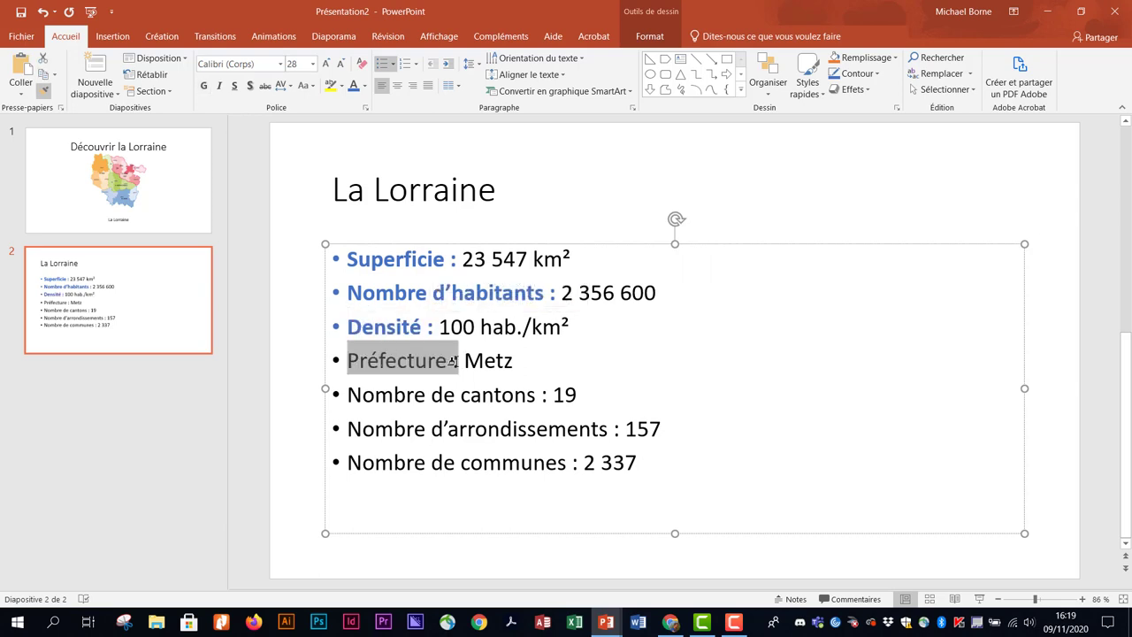
{"action": "left_click_drag", "start_coordinate": [343, 395], "coordinate": [550, 396]}
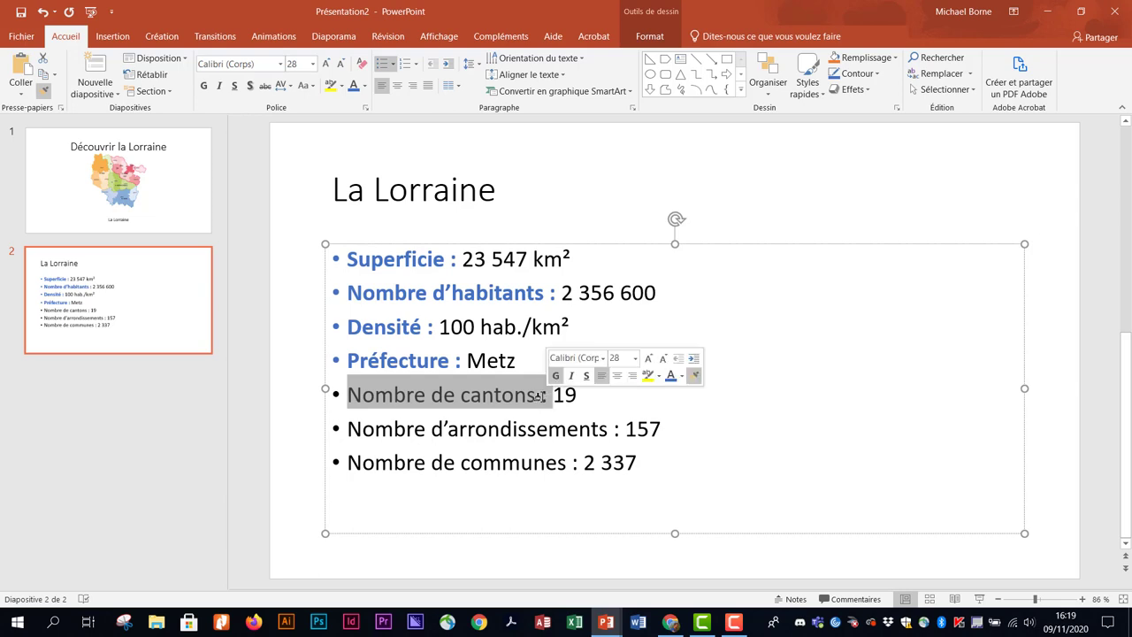
{"action": "left_click_drag", "start_coordinate": [344, 428], "coordinate": [628, 429]}
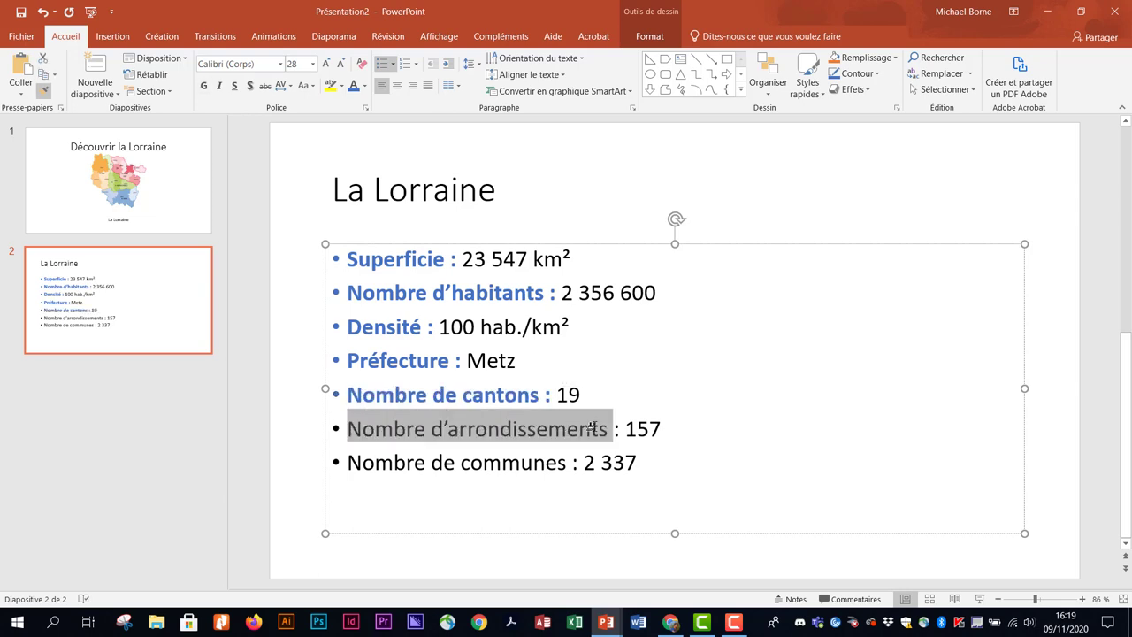
{"action": "left_click_drag", "start_coordinate": [344, 459], "coordinate": [574, 460]}
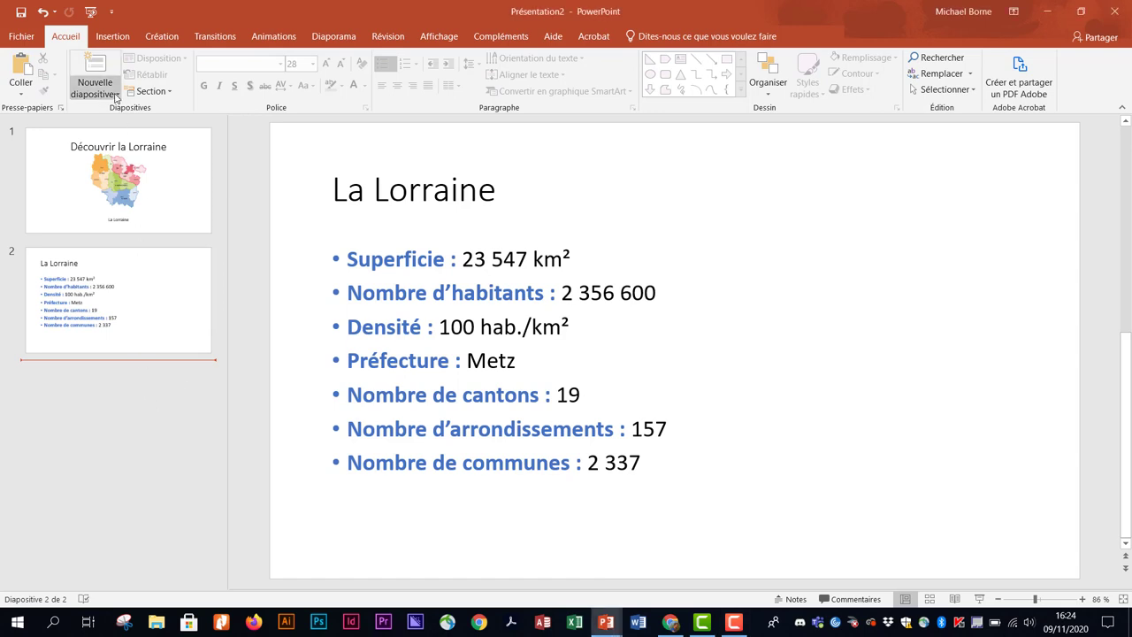
Step: Add a 'Deux contenus' slide 3 titled 'La Moselle - 57'
{"action": "left_click", "coordinate": [115, 95]}
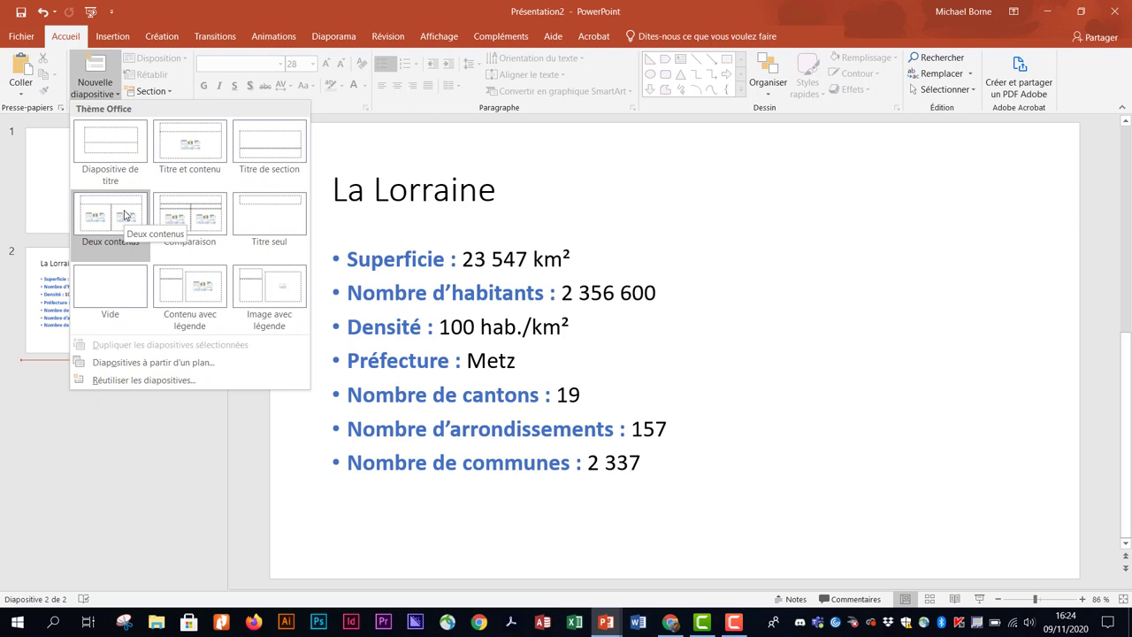
{"action": "left_click", "coordinate": [124, 215]}
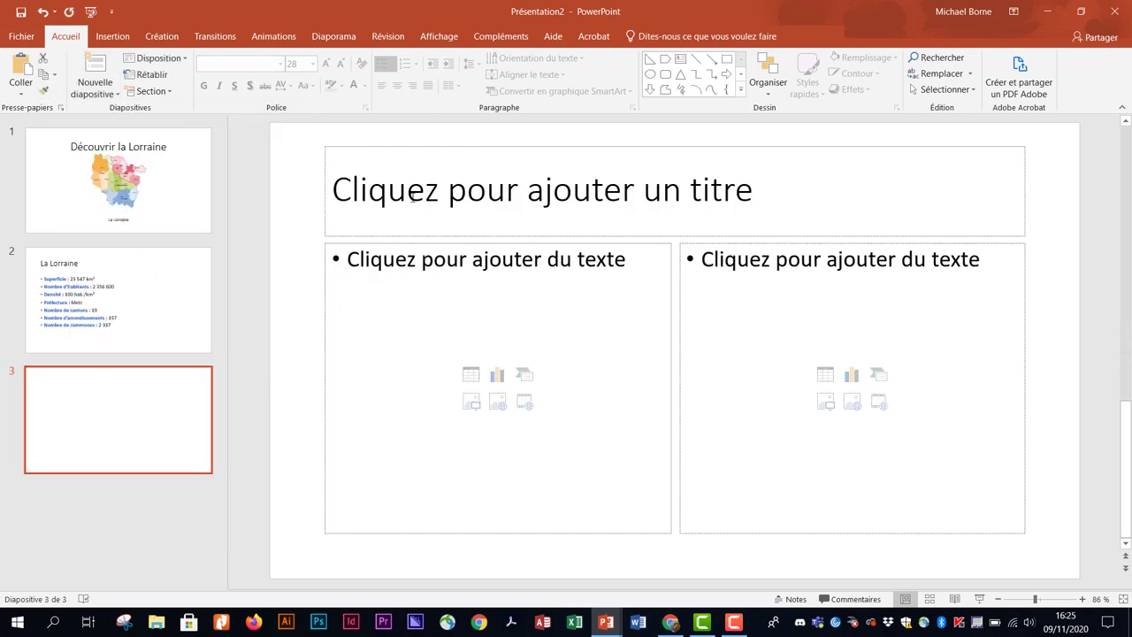
{"action": "left_click", "coordinate": [413, 198]}
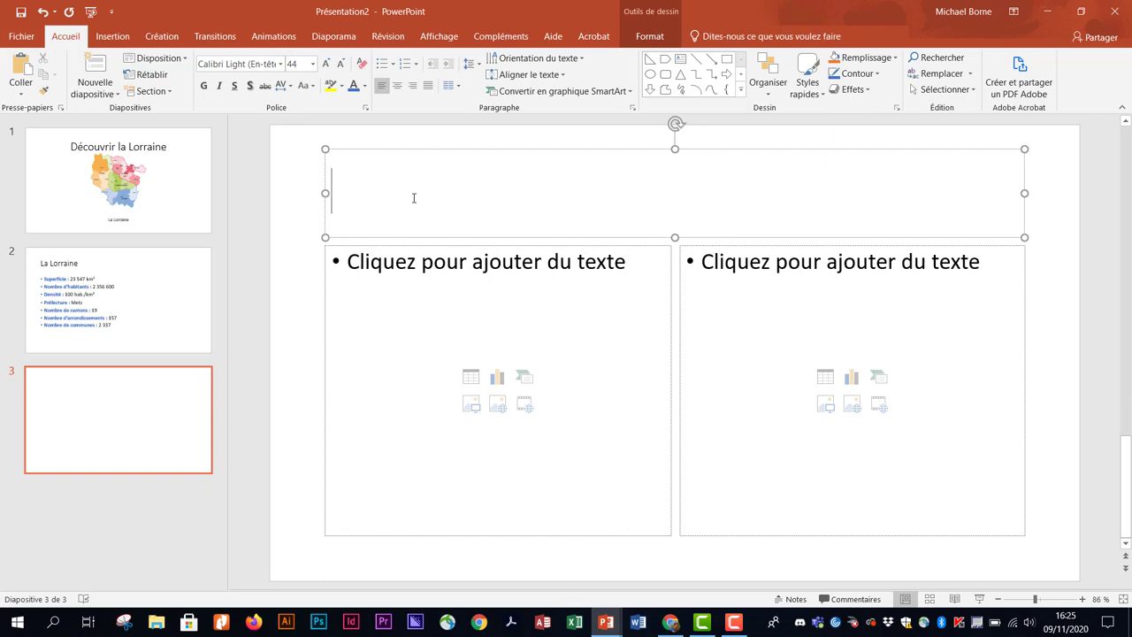
{"action": "type", "text": "La Mo"}
{"action": "type", "text": "selle - 5"}
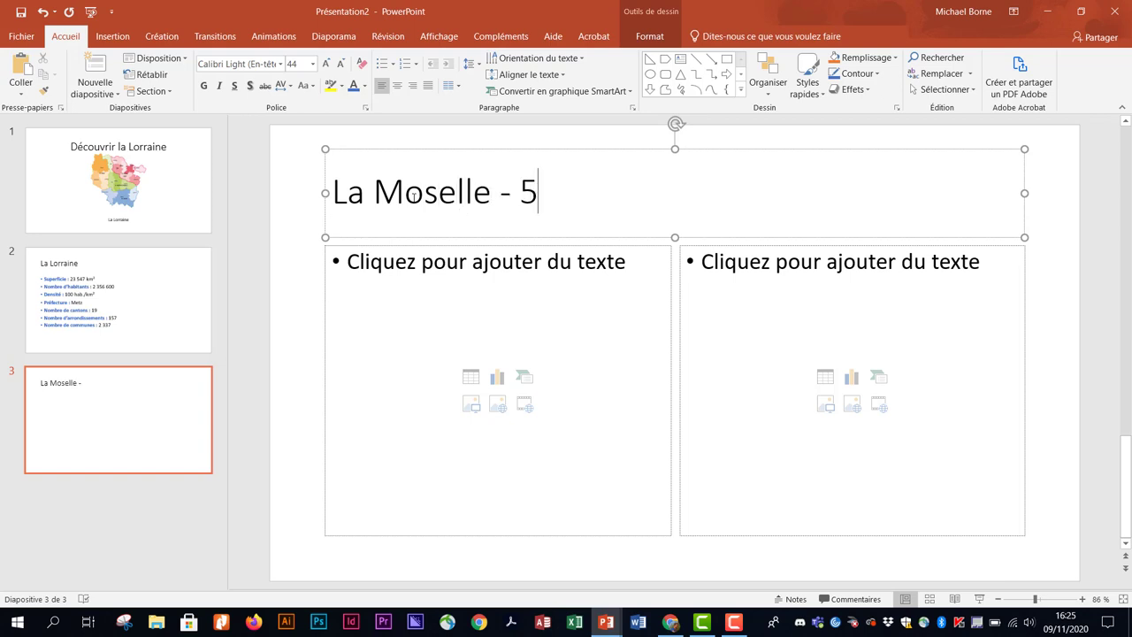
{"action": "type", "text": "7"}
{"action": "left_click", "coordinate": [405, 264]}
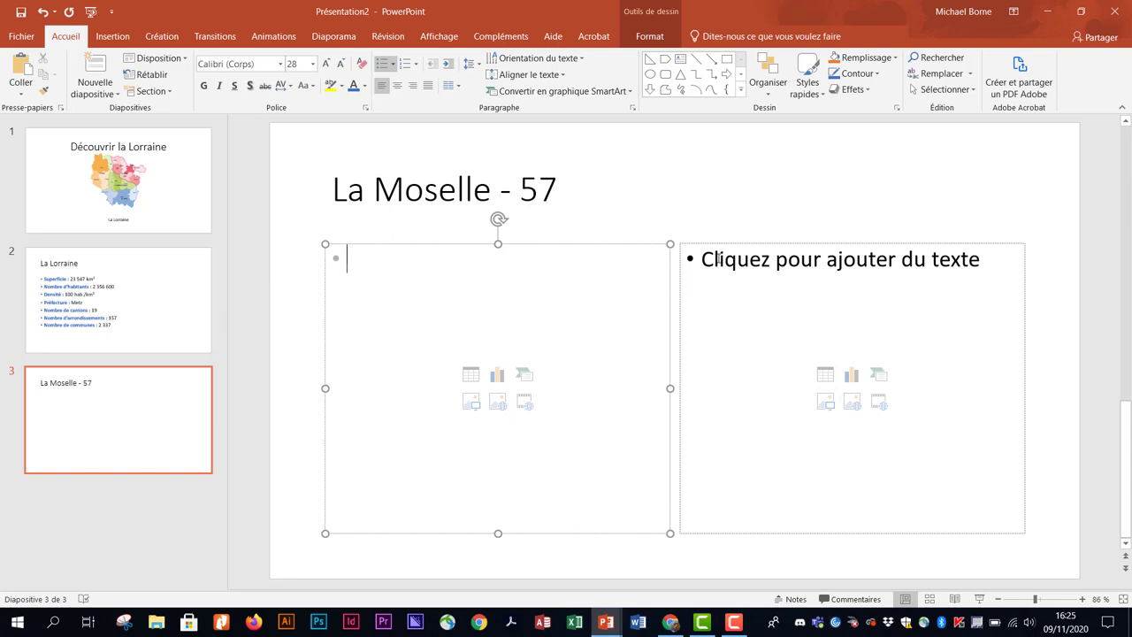
Step: Insert the moselle.jpg map into slide 3's right content area
{"action": "left_click", "coordinate": [823, 405]}
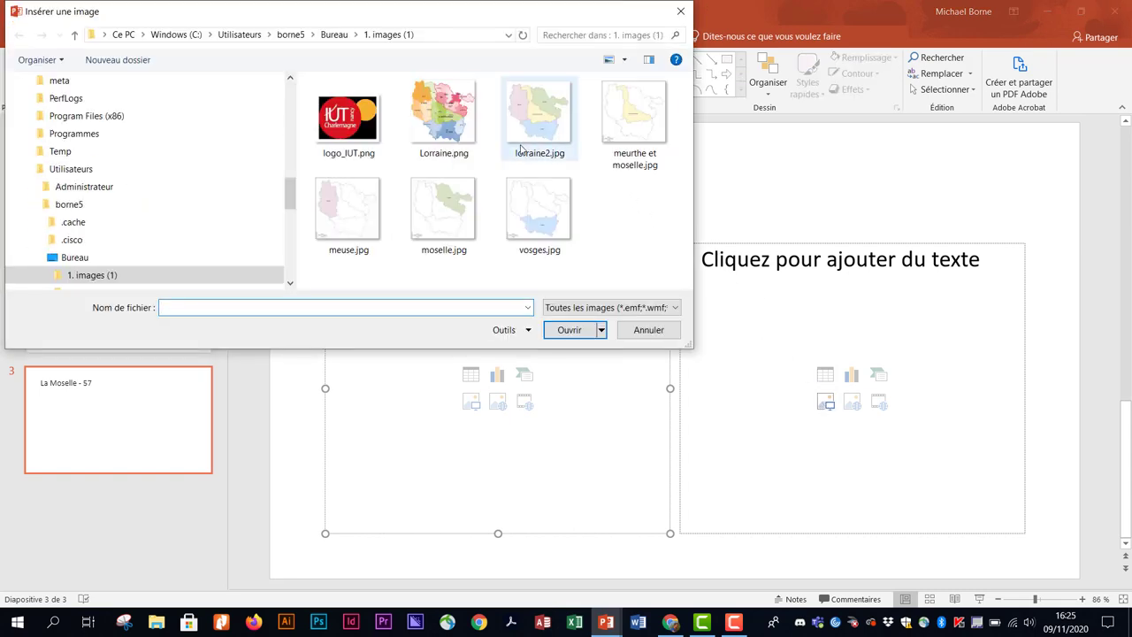
{"action": "left_click", "coordinate": [447, 214]}
{"action": "left_click", "coordinate": [568, 330]}
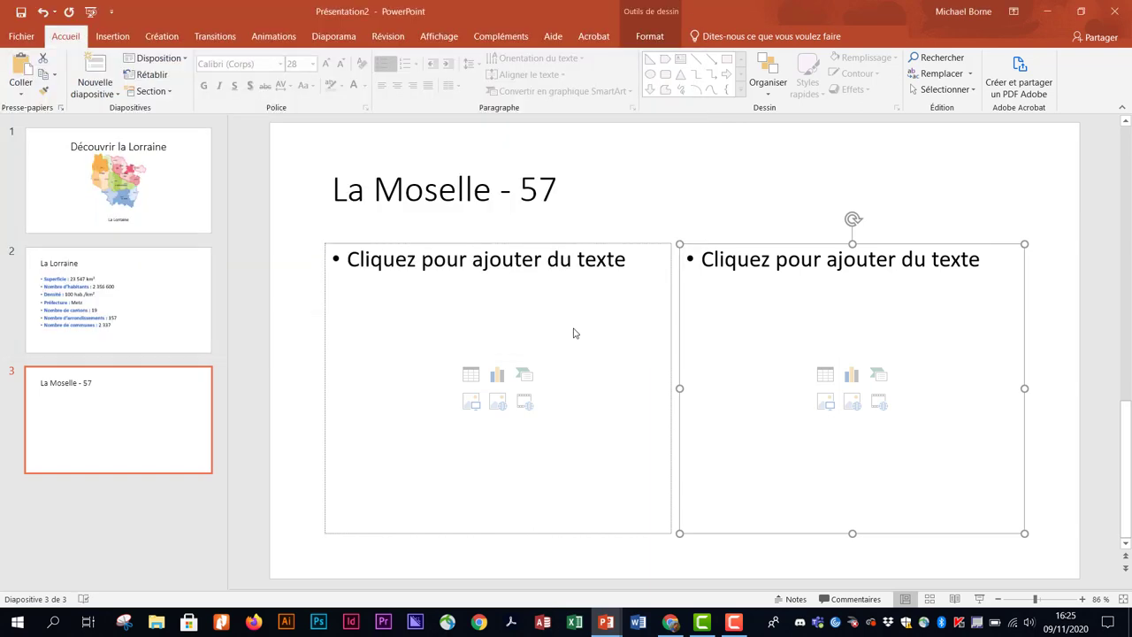
{"action": "left_click", "coordinate": [351, 265]}
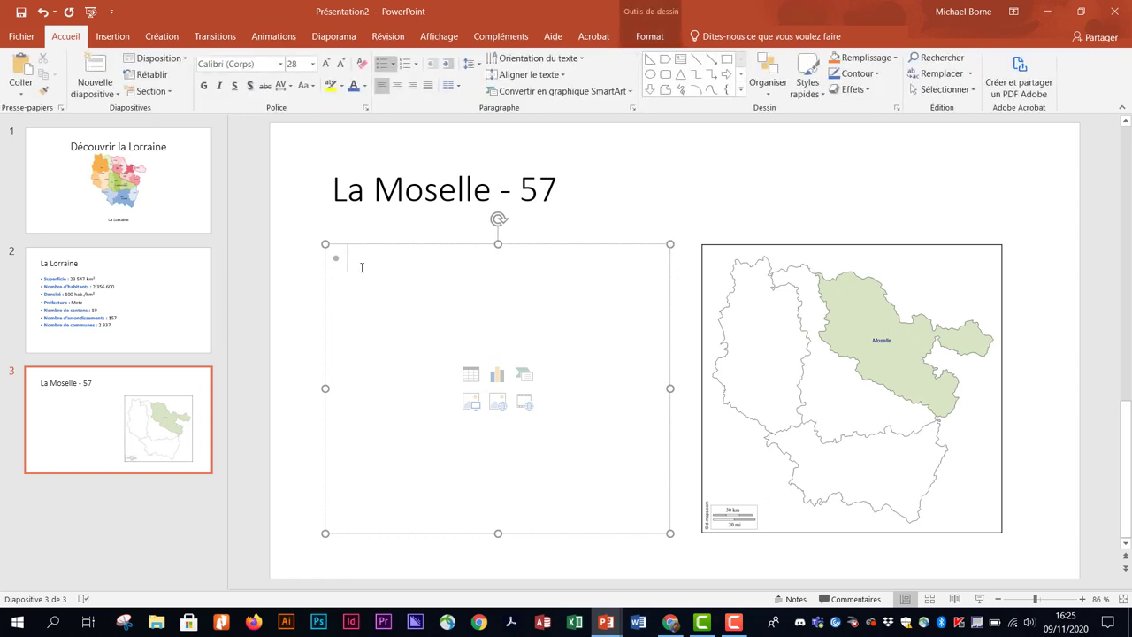
Step: List Superficie :, Habitants :, Densité :, Préfecture : and Communes : in the left area
{"action": "type", "text": "Superficie "}
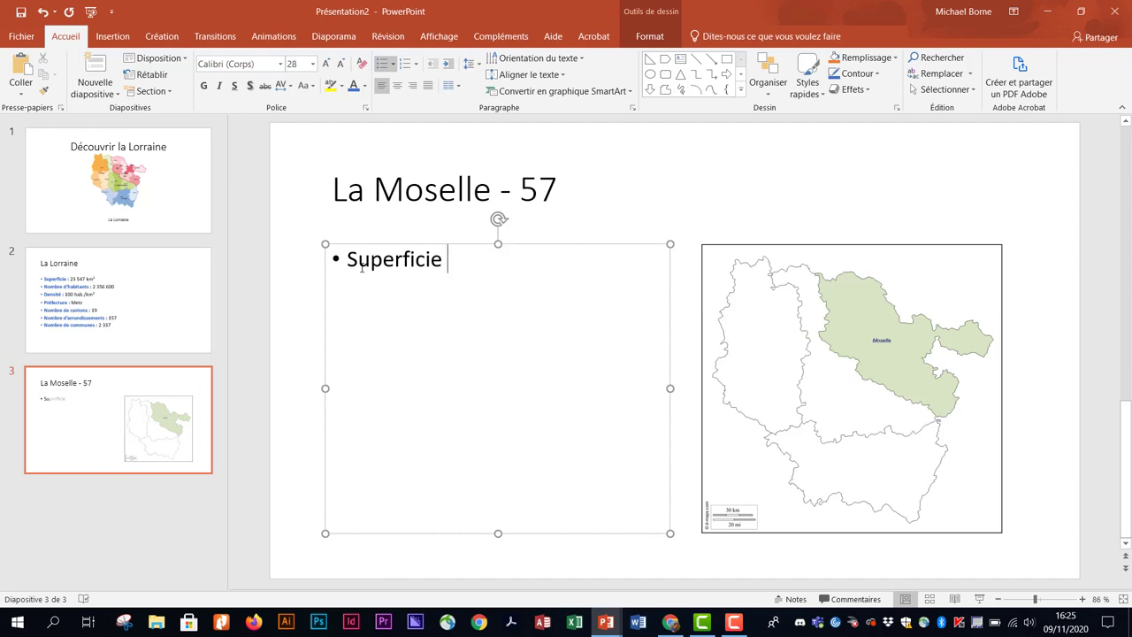
{"action": "type", "text": ":"}
{"action": "key", "text": "Return"}
{"action": "type", "text": "Habit"}
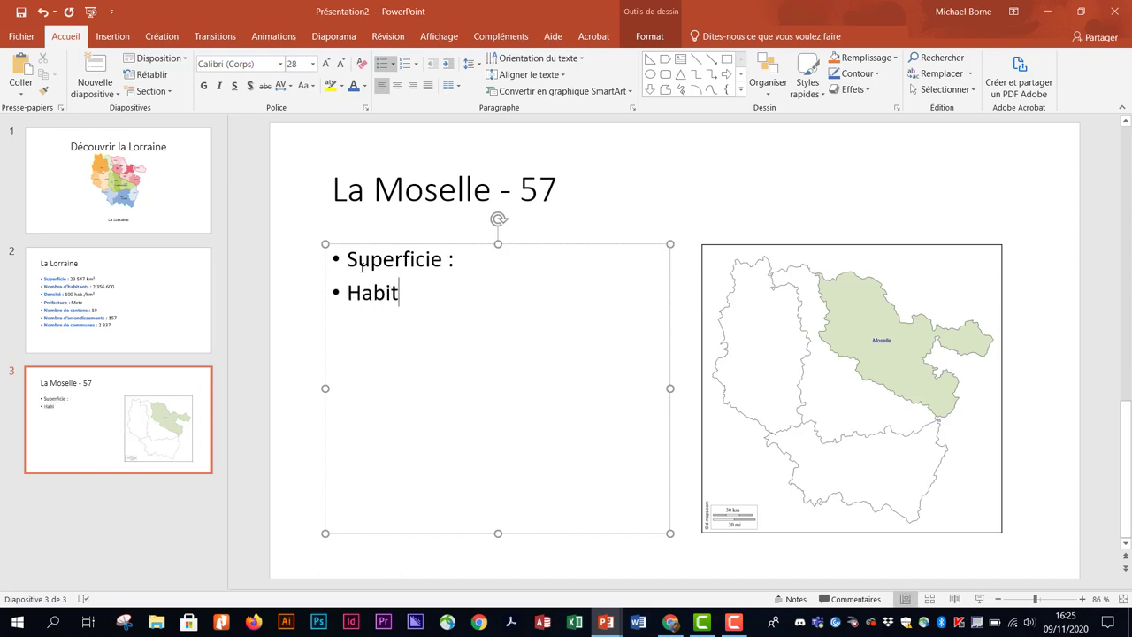
{"action": "type", "text": "ants "}
{"action": "type", "text": ":"}
{"action": "key", "text": "Return"}
{"action": "type", "text": "D"}
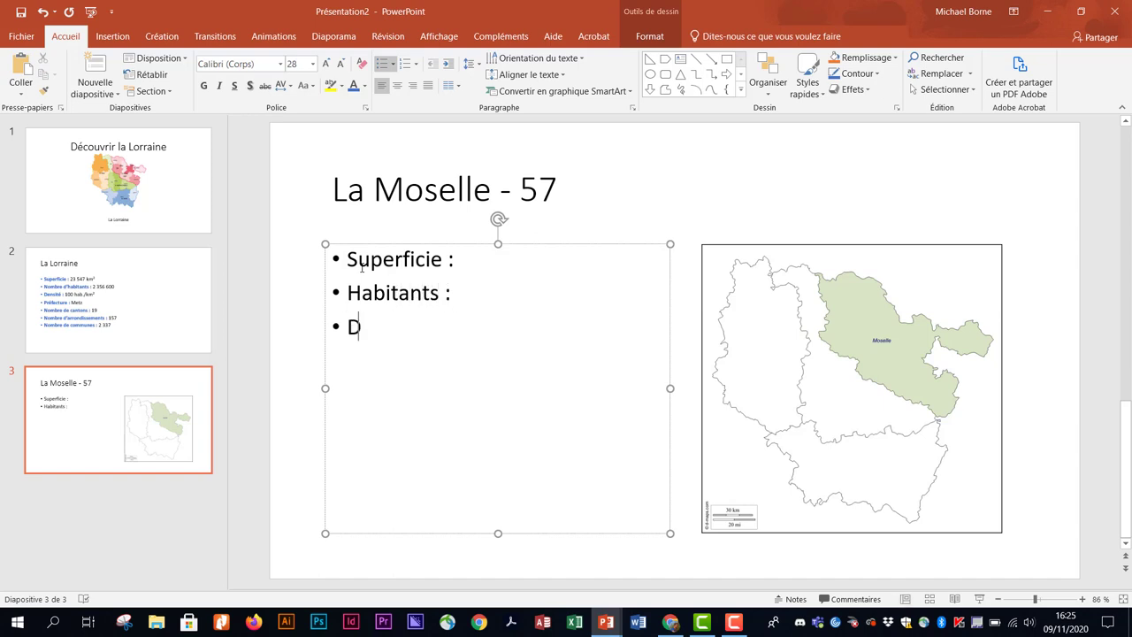
{"action": "type", "text": "ensité :"}
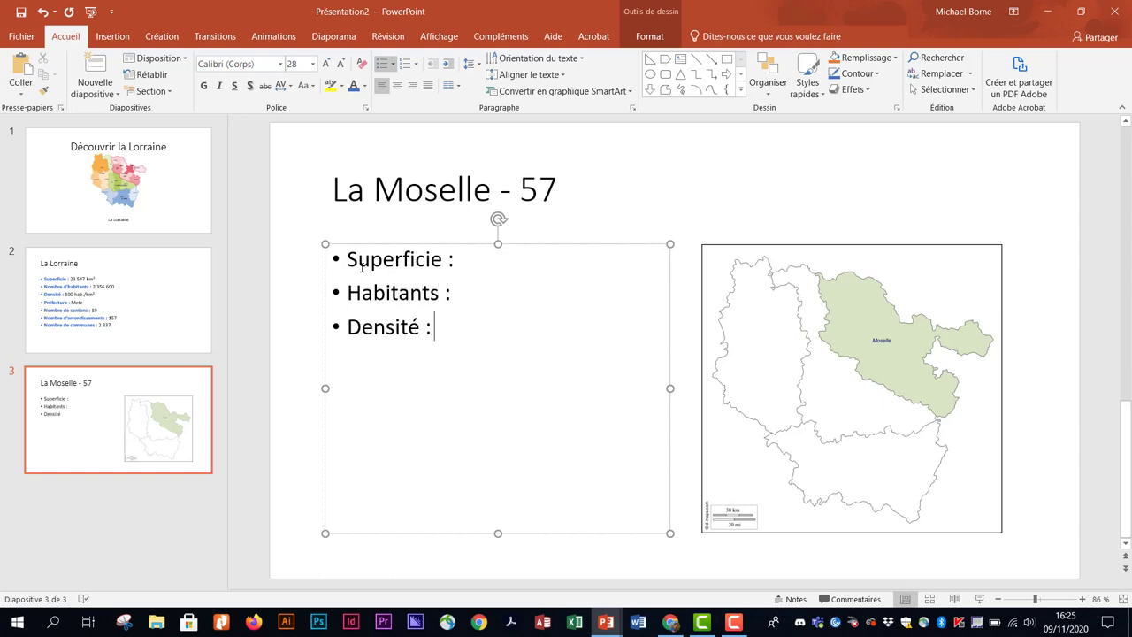
{"action": "key", "text": "Return"}
{"action": "type", "text": "Pré"}
{"action": "type", "text": "fecture"}
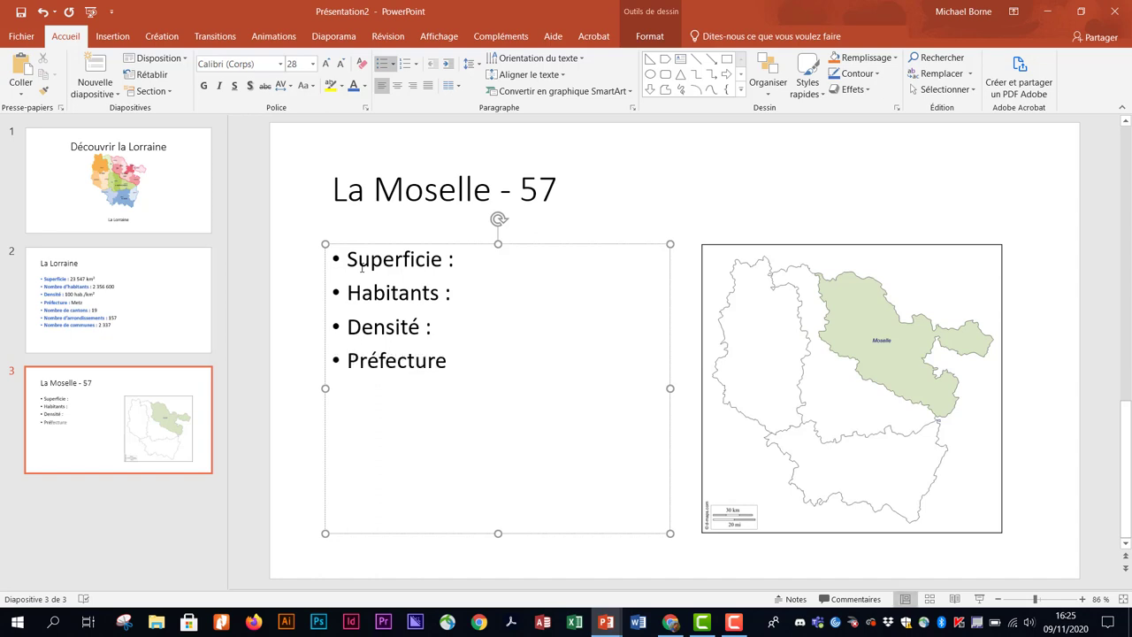
{"action": "type", "text": " :"}
{"action": "key", "text": "Return"}
{"action": "type", "text": "Commun"}
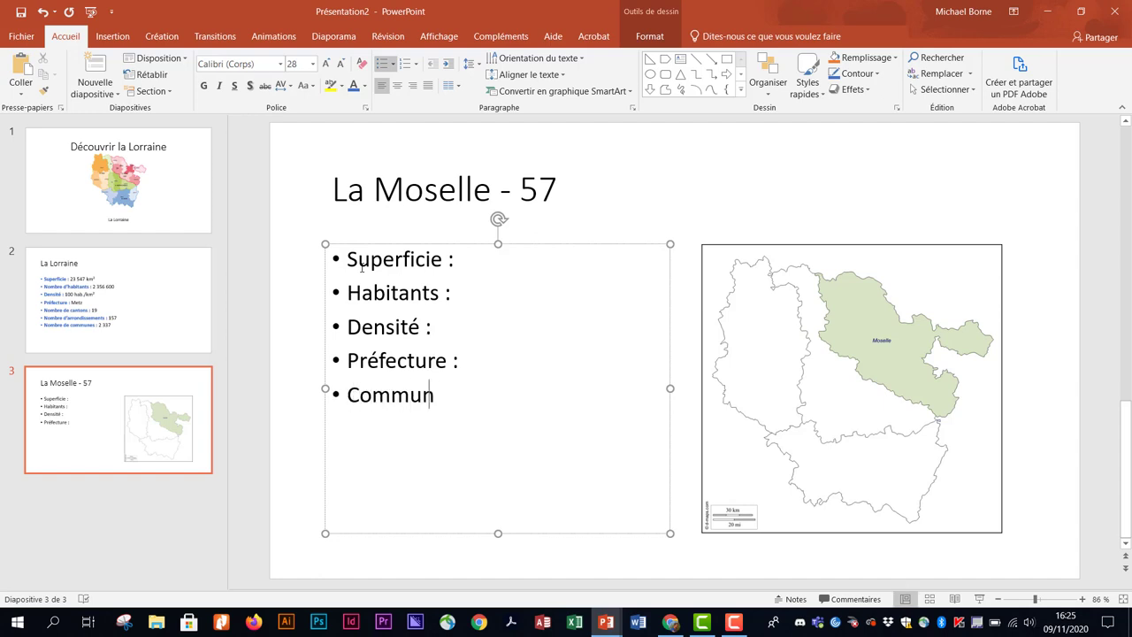
{"action": "type", "text": "es :"}
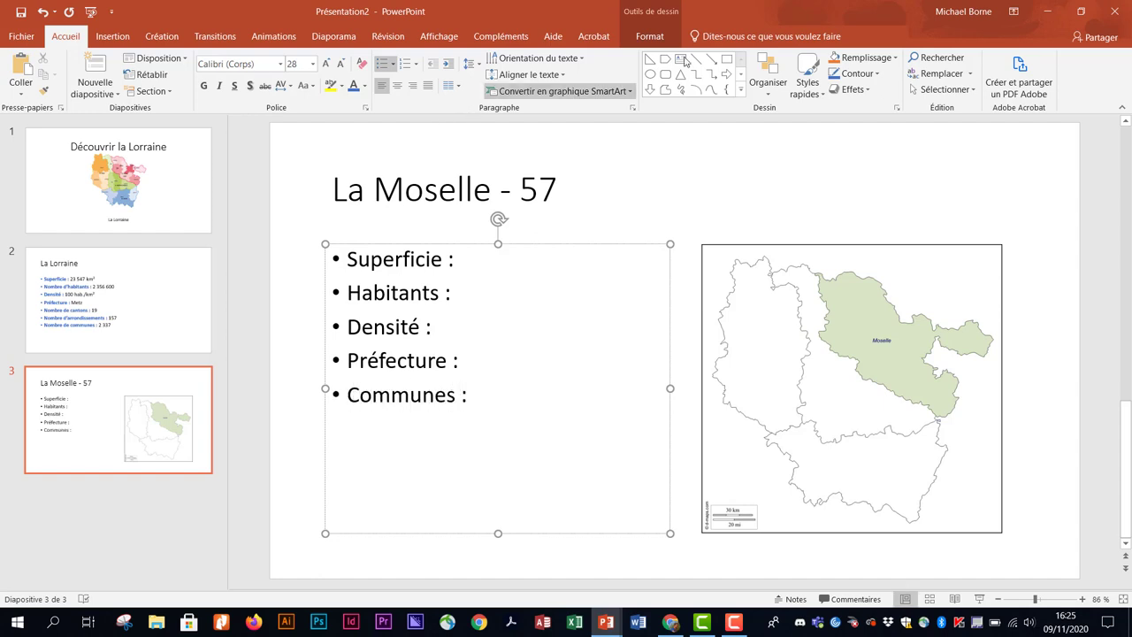
{"action": "left_click", "coordinate": [1080, 11]}
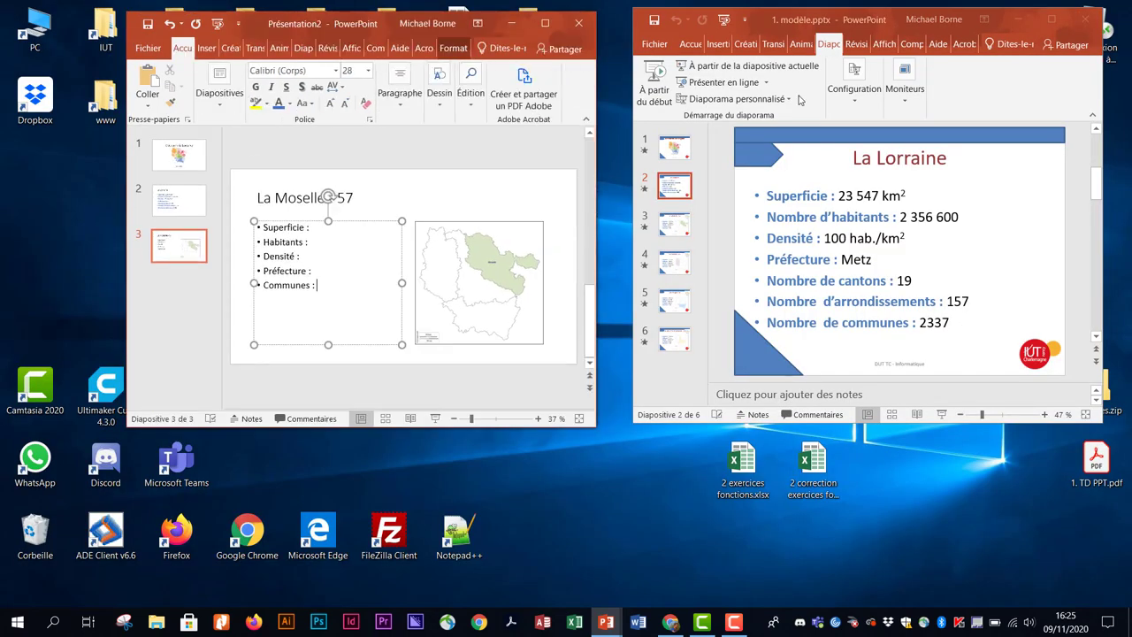
Step: Enter the Moselle values from the model deck: 6 216 km², 1 045 066, 168 hab./km², Metz, 730
{"action": "left_click", "coordinate": [686, 228]}
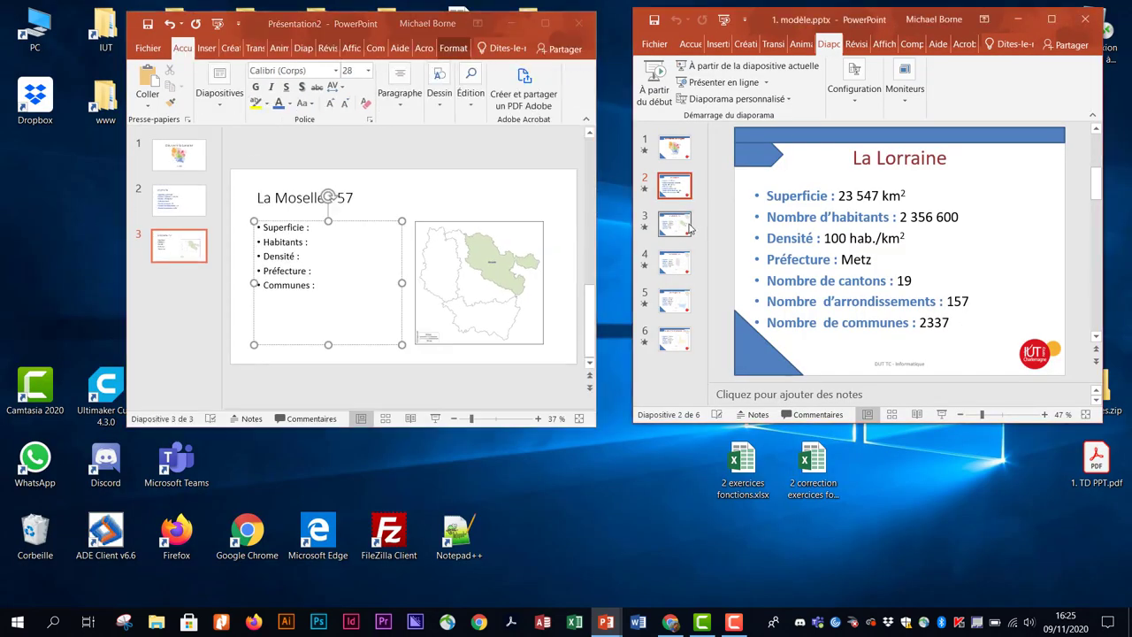
{"action": "left_click", "coordinate": [686, 227]}
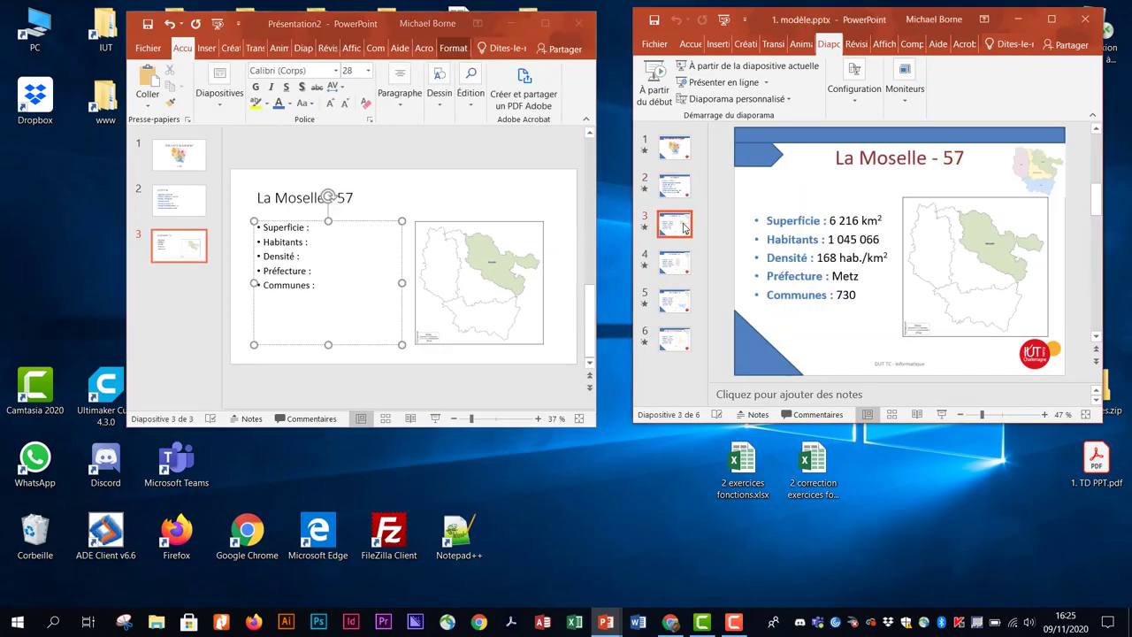
{"action": "left_click", "coordinate": [319, 232]}
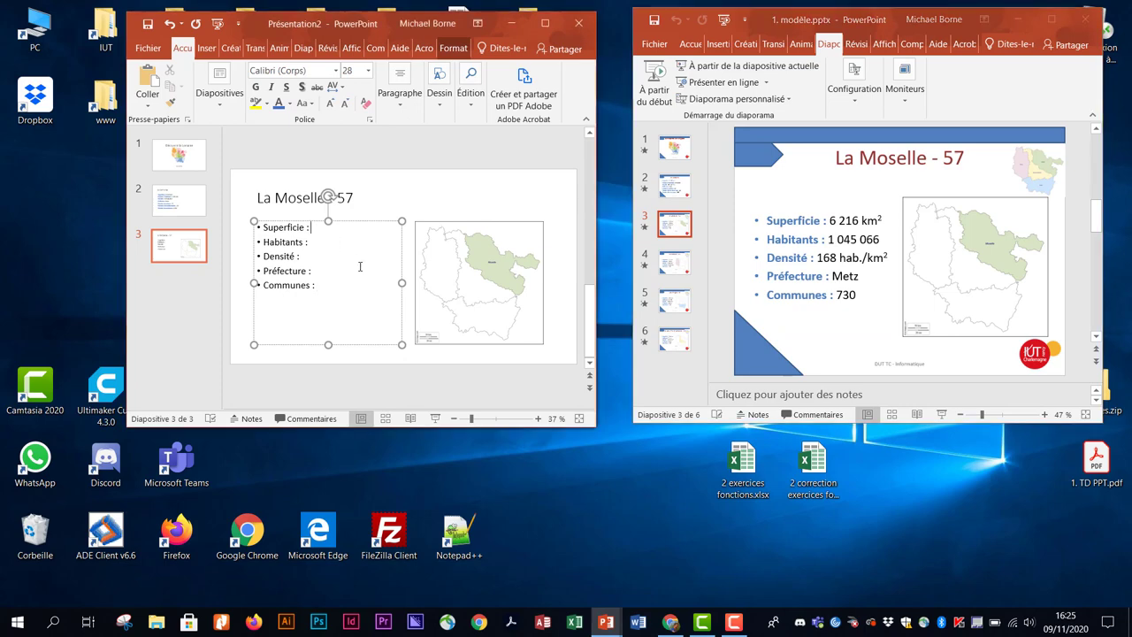
{"action": "type", "text": "6216"}
{"action": "type", "text": " km²"}
{"action": "left_click", "coordinate": [332, 244]}
{"action": "type", "text": "45"}
{"action": "type", "text": " 06"}
{"action": "type", "text": "6 Densité : "}
{"action": "type", "text": "168"}
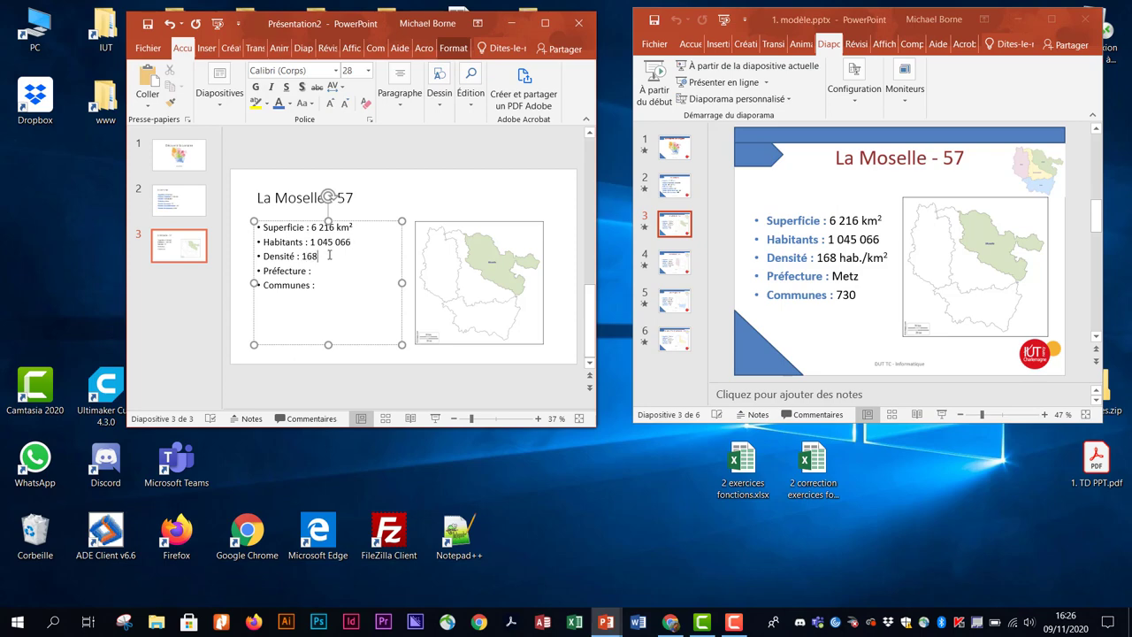
{"action": "type", "text": " hab./k"}
{"action": "type", "text": "m²"}
{"action": "left_click", "coordinate": [351, 271]}
{"action": "type", "text": "Me"}
{"action": "type", "text": "730"}
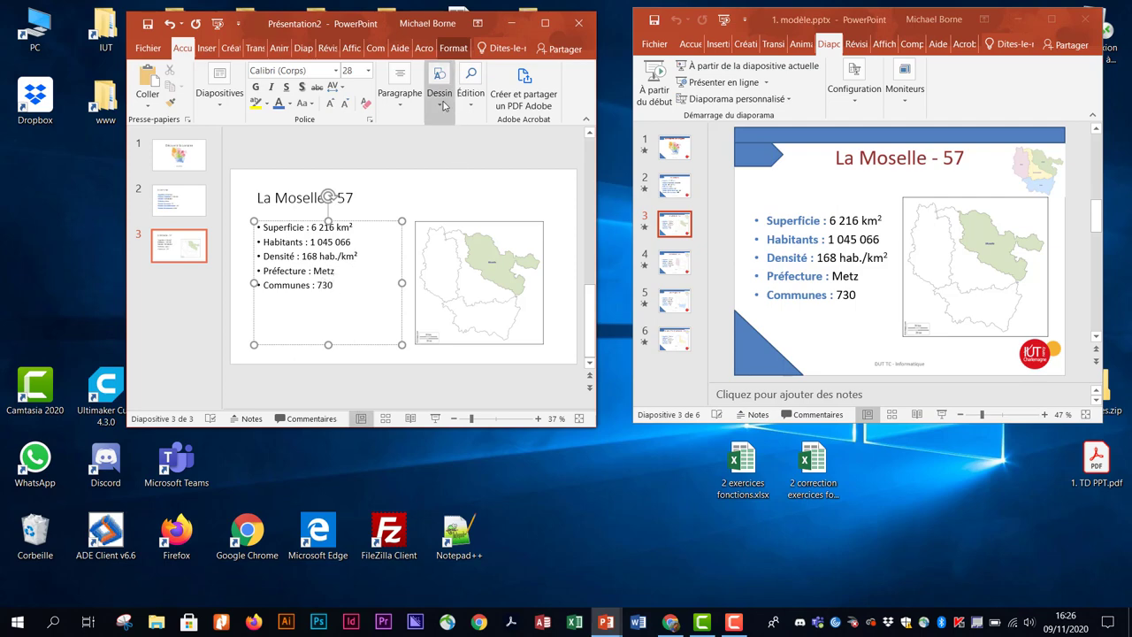
{"action": "left_click", "coordinate": [544, 24]}
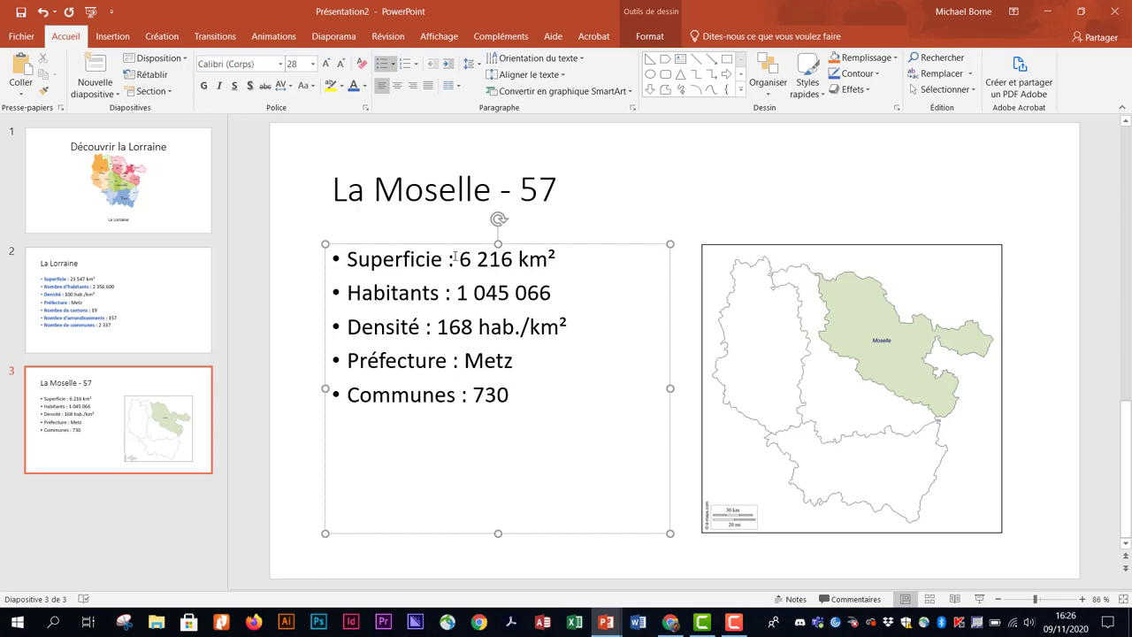
Step: Make all five Moselle labels blue bold, using Format Painter from 'Superficie :'
{"action": "left_click_drag", "start_coordinate": [454, 257], "coordinate": [346, 259]}
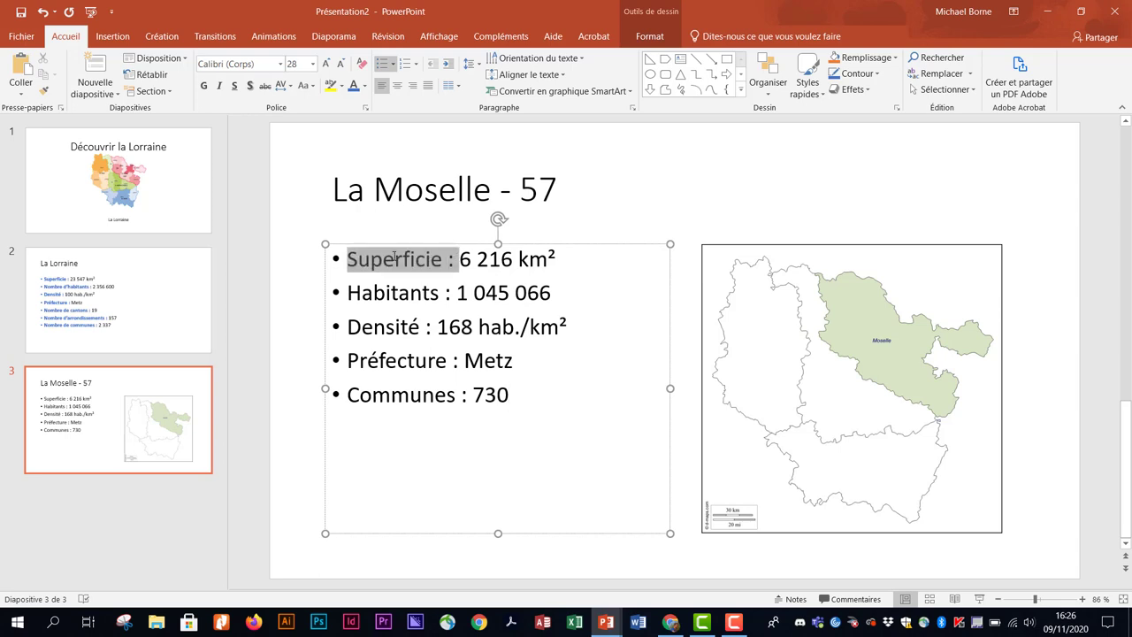
{"action": "left_click", "coordinate": [352, 86]}
{"action": "left_click", "coordinate": [205, 86]}
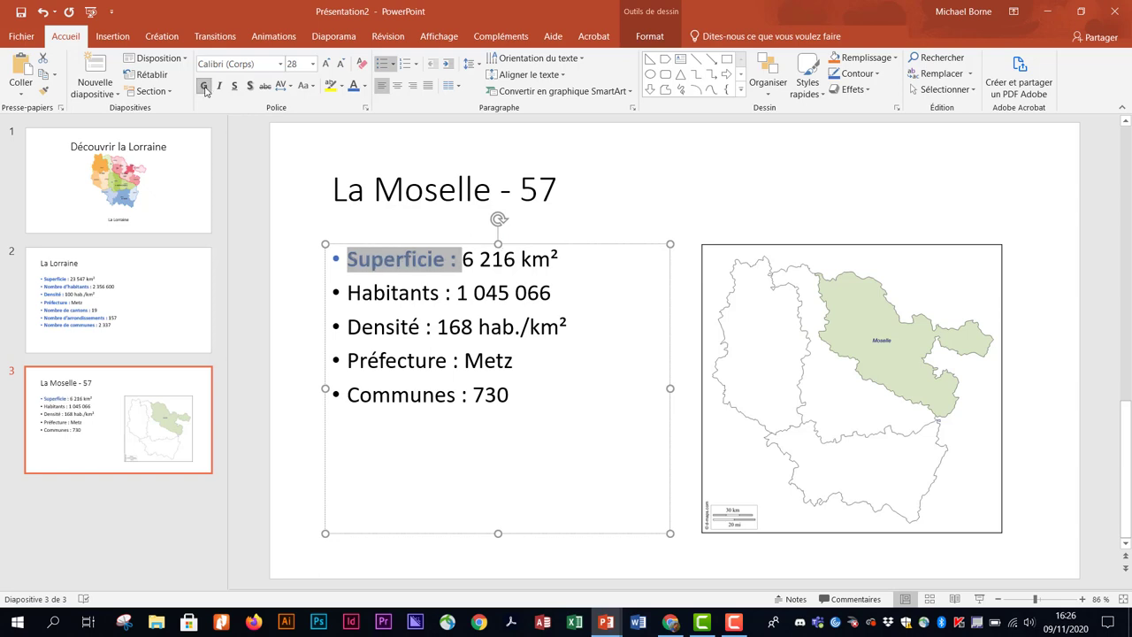
{"action": "left_click", "coordinate": [42, 91]}
{"action": "left_click_drag", "start_coordinate": [347, 292], "coordinate": [450, 290]}
{"action": "left_click_drag", "start_coordinate": [346, 326], "coordinate": [434, 326]}
{"action": "left_click_drag", "start_coordinate": [347, 359], "coordinate": [459, 359]}
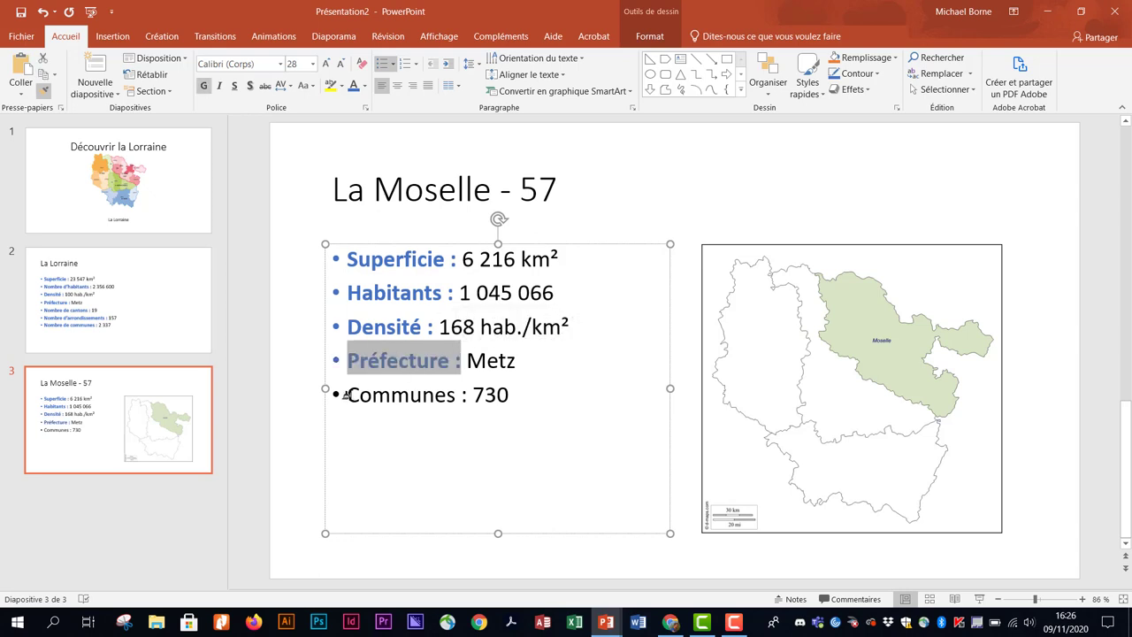
{"action": "left_click_drag", "start_coordinate": [345, 395], "coordinate": [467, 395]}
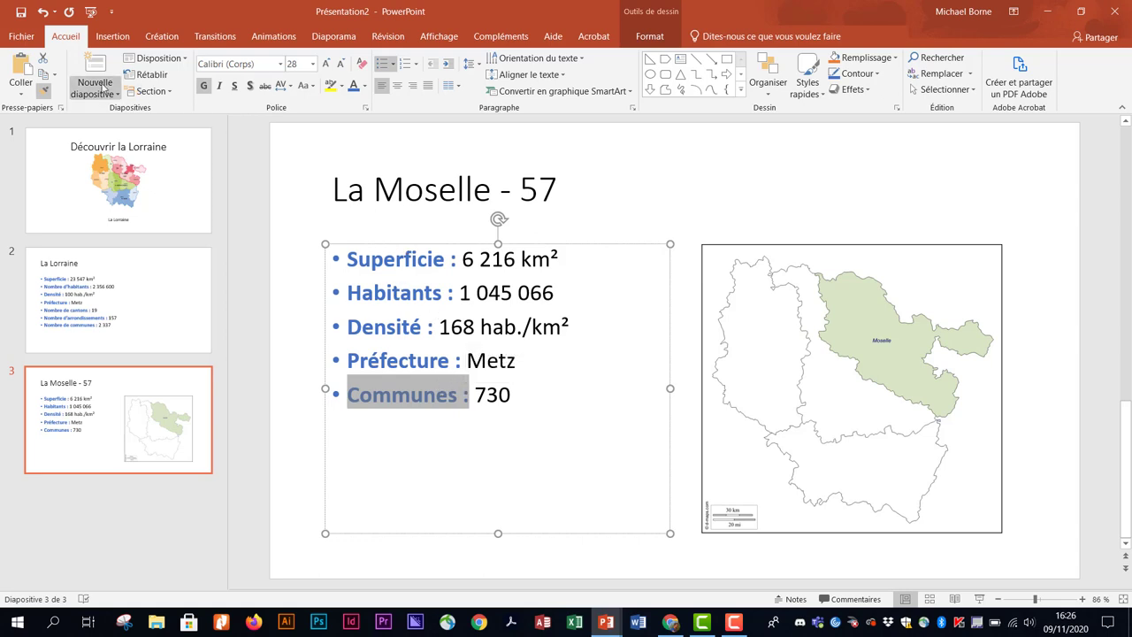
Step: Centre the bullet list vertically in its text box
{"action": "left_click", "coordinate": [439, 243]}
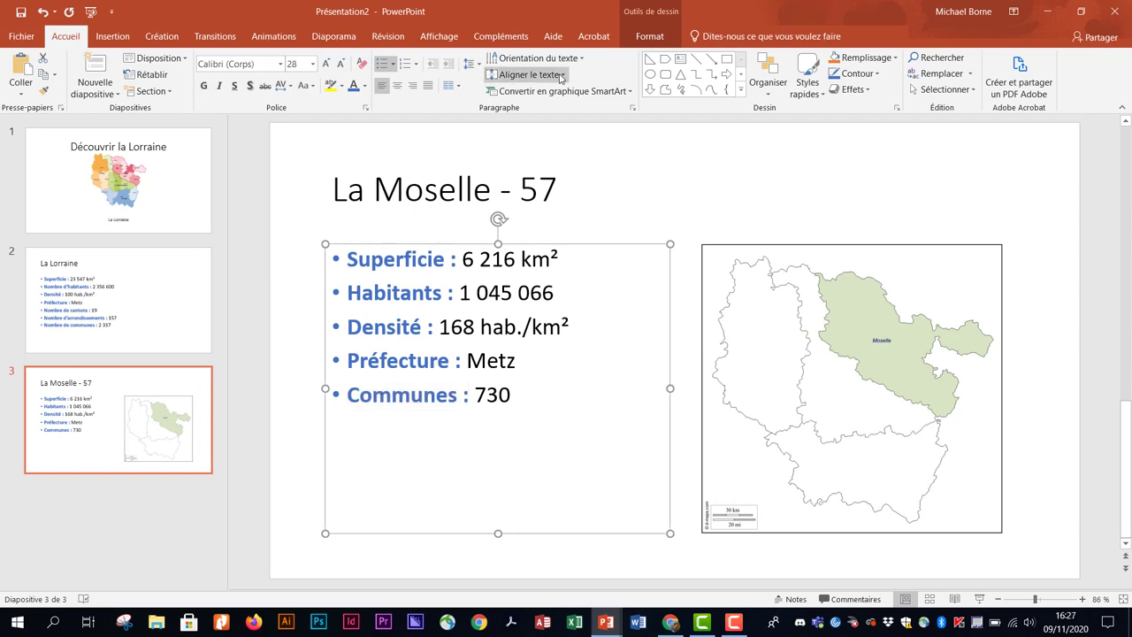
{"action": "left_click", "coordinate": [521, 74]}
{"action": "left_click", "coordinate": [556, 149]}
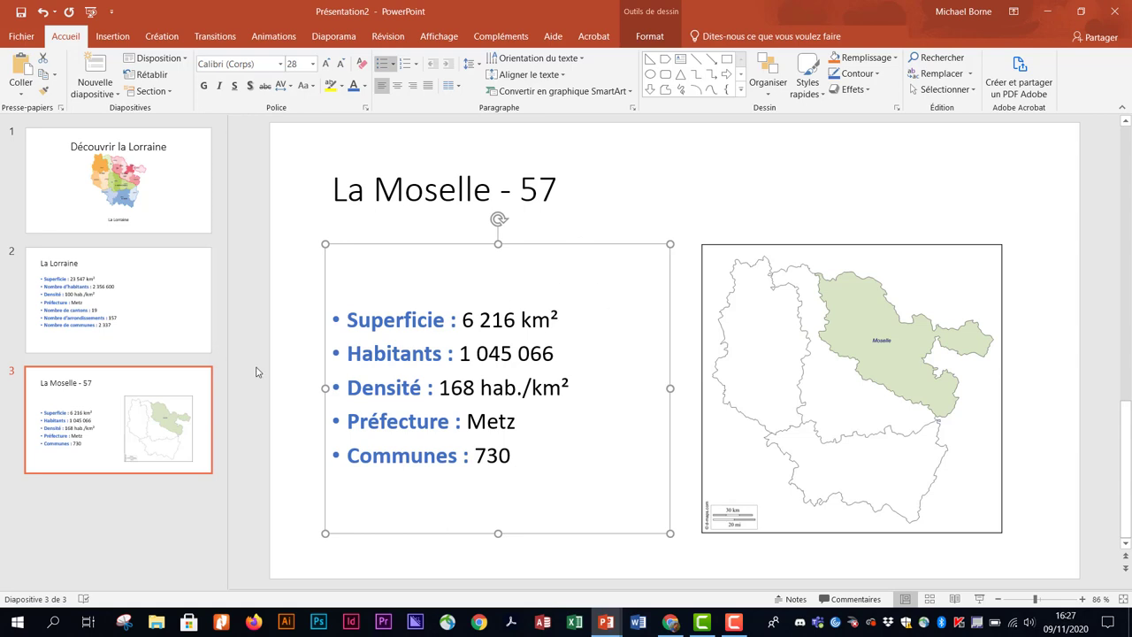
{"action": "left_click", "coordinate": [195, 504]}
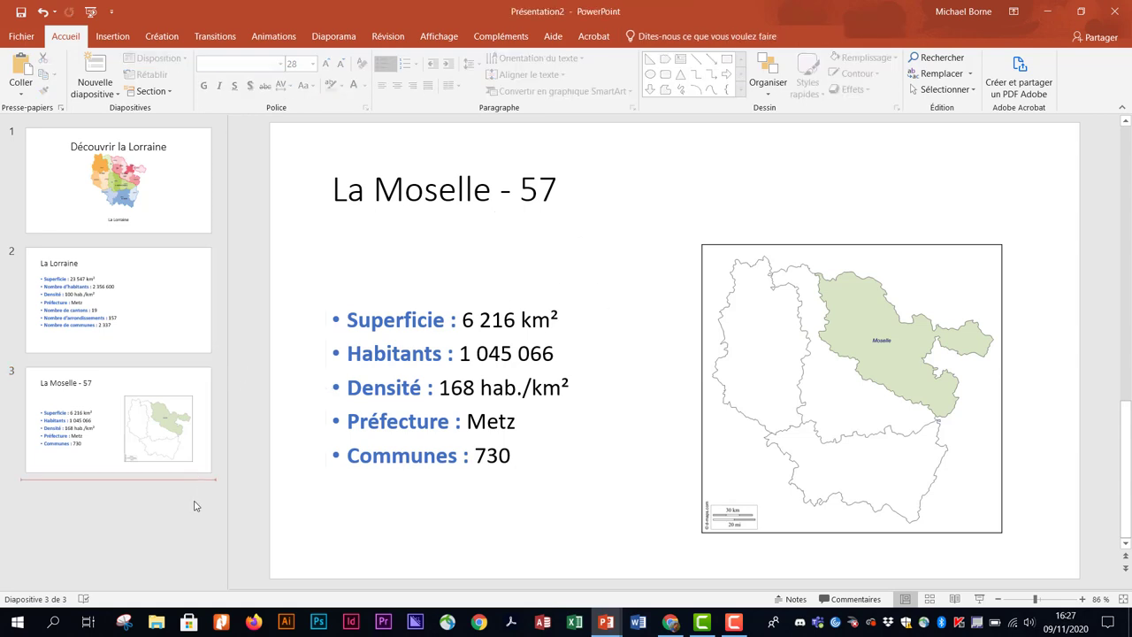
Step: Duplicate the 'La Moselle - 57' slide three times, creating slides 4 to 6
{"action": "right_click", "coordinate": [142, 388]}
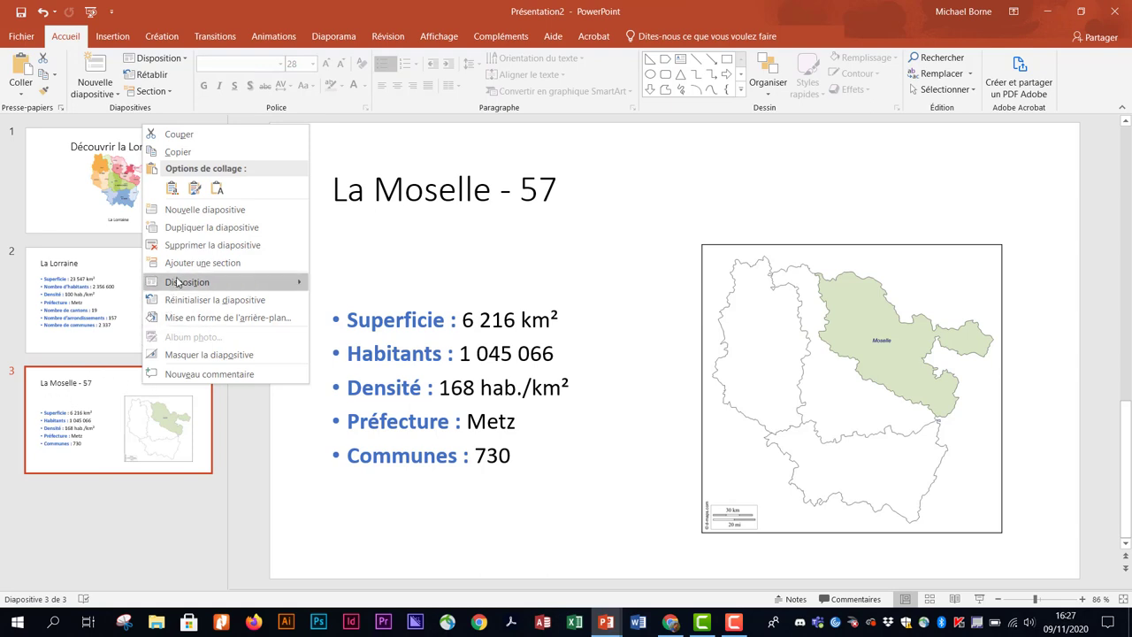
{"action": "left_click", "coordinate": [210, 227]}
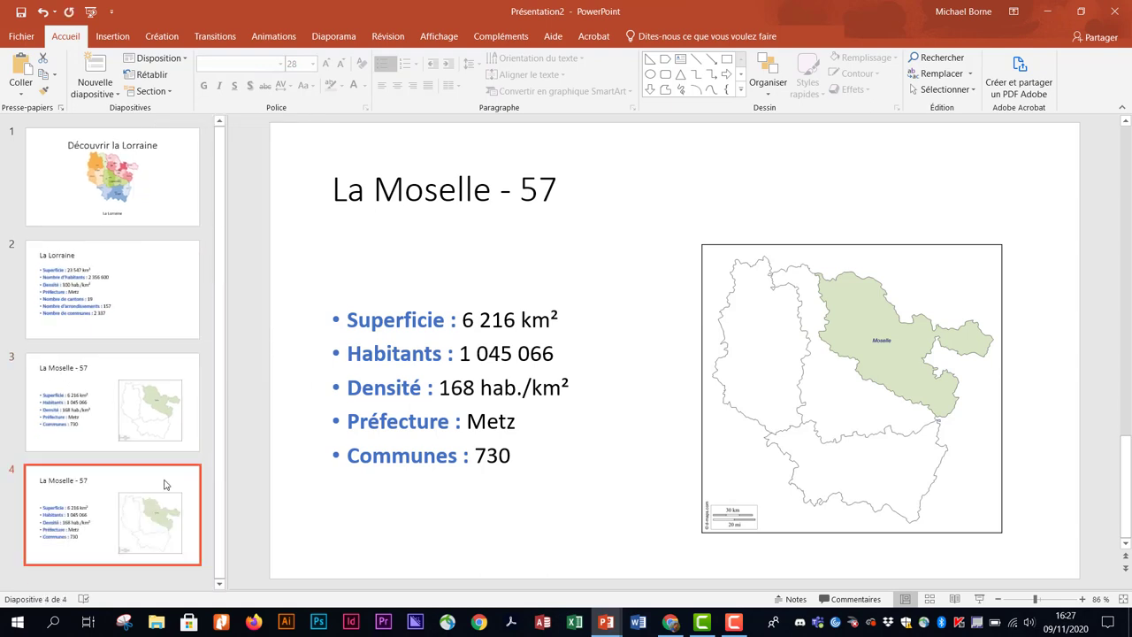
{"action": "right_click", "coordinate": [198, 541]}
{"action": "left_click", "coordinate": [221, 327]}
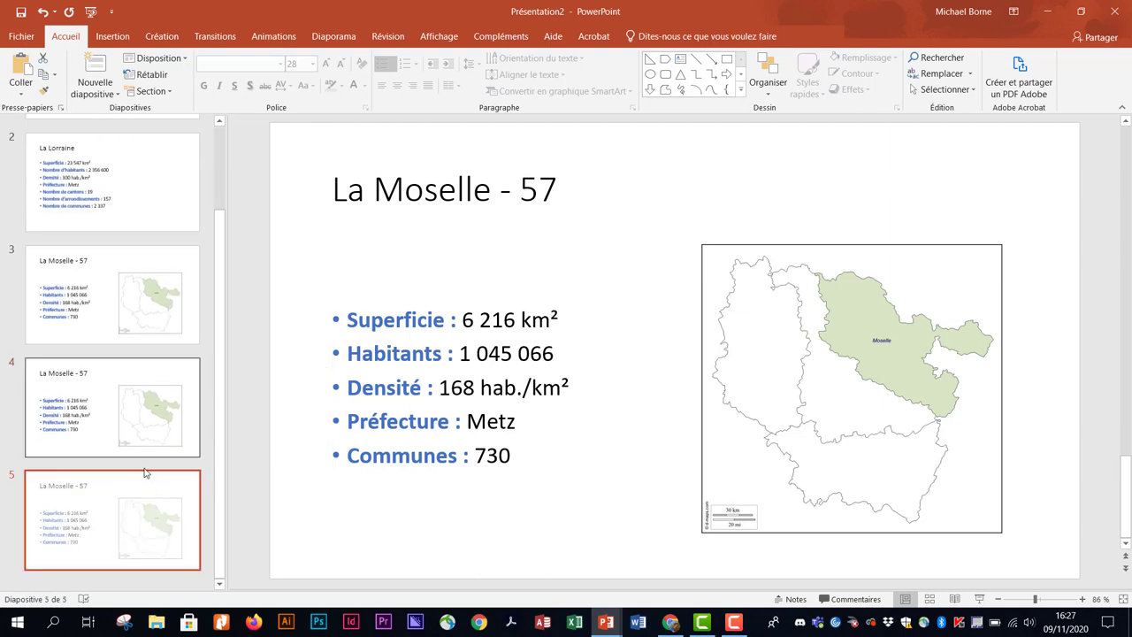
{"action": "right_click", "coordinate": [149, 483]}
{"action": "left_click", "coordinate": [204, 332]}
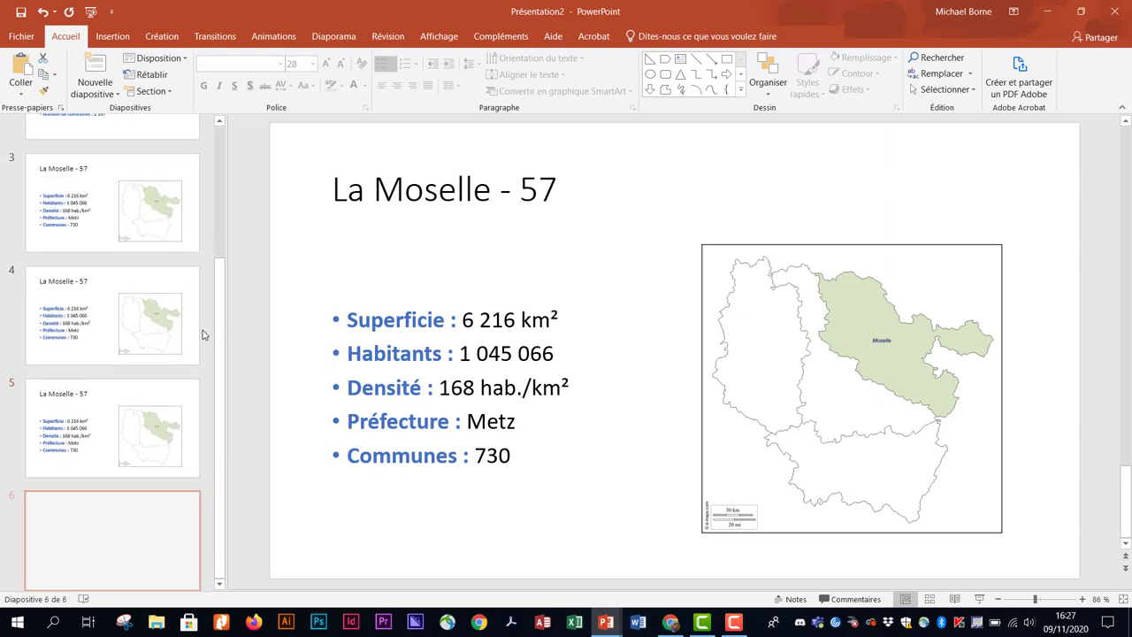
{"action": "left_click", "coordinate": [98, 296]}
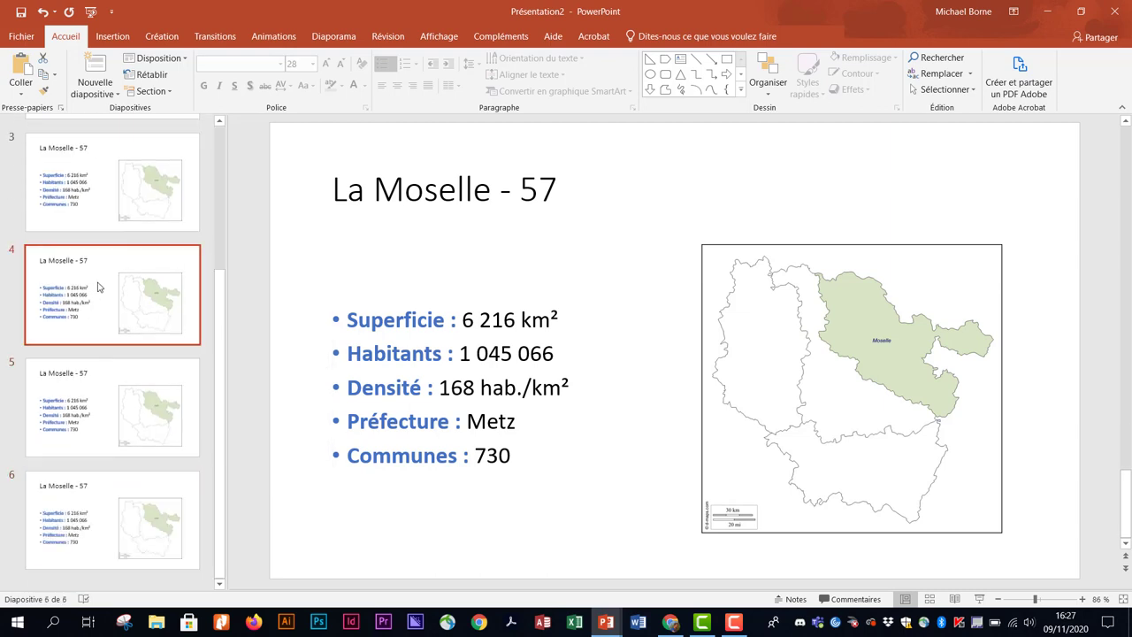
{"action": "left_click", "coordinate": [561, 191]}
Step: Retitle slide 4 'La Meuse - 55' and replace its map with meuse.jpg
{"action": "left_click_drag", "start_coordinate": [558, 193], "coordinate": [416, 205]}
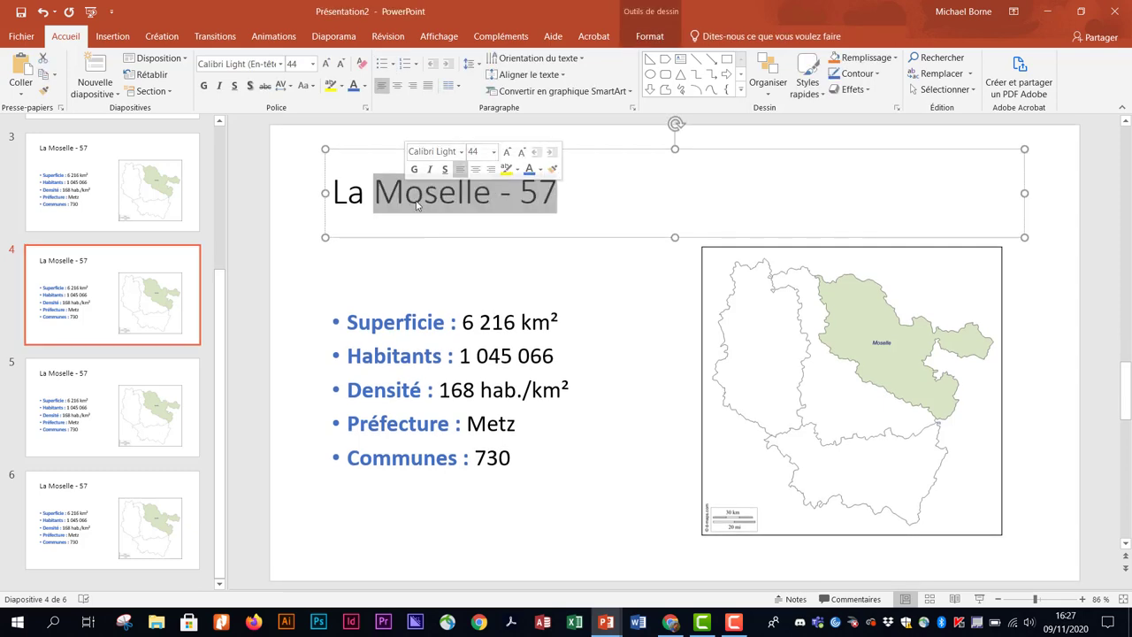
{"action": "type", "text": "Me"}
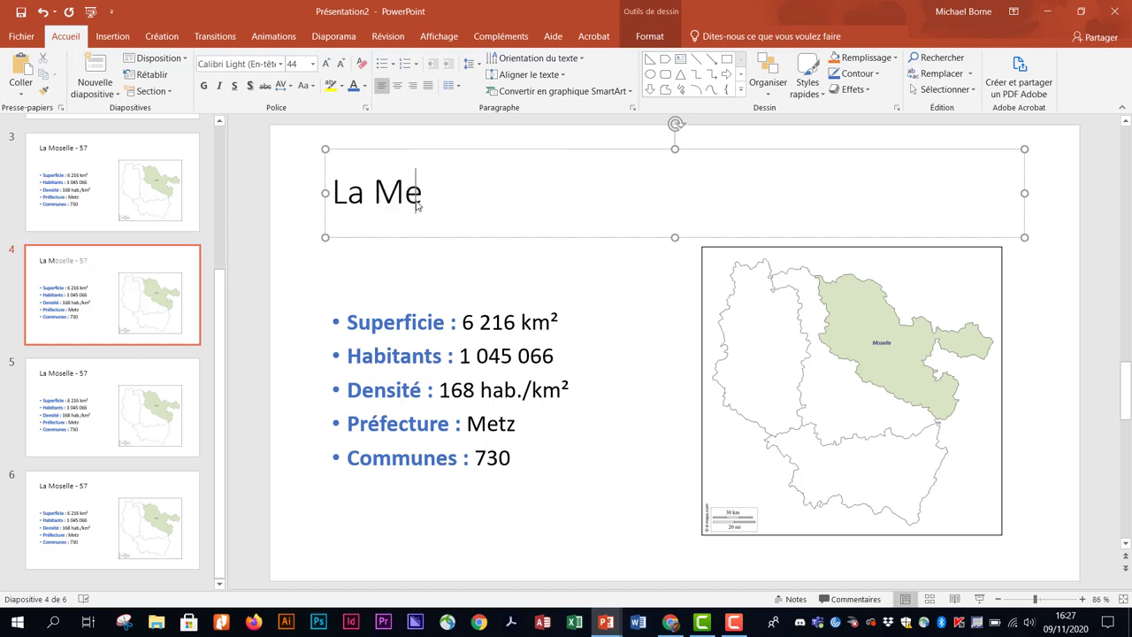
{"action": "type", "text": "use - 55"}
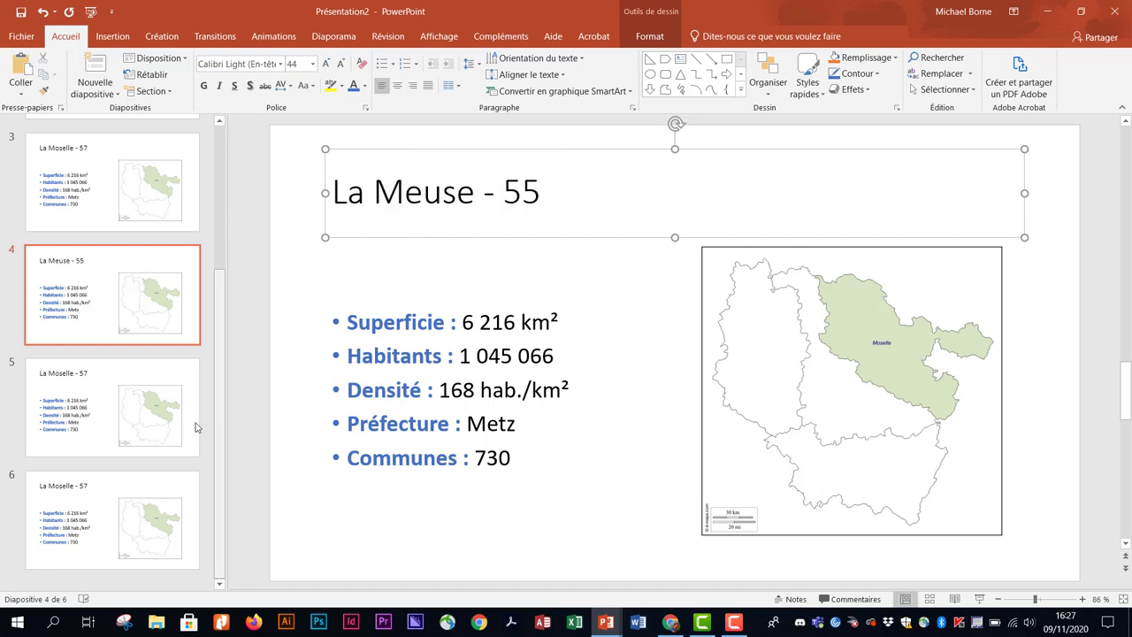
{"action": "left_click", "coordinate": [737, 309]}
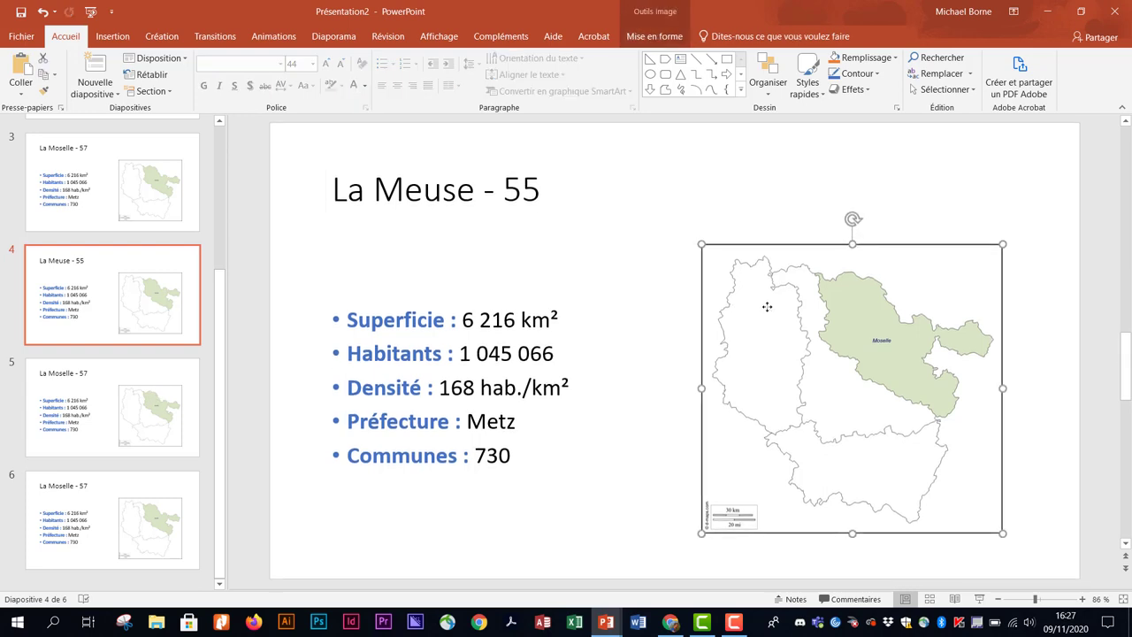
{"action": "right_click", "coordinate": [766, 306]}
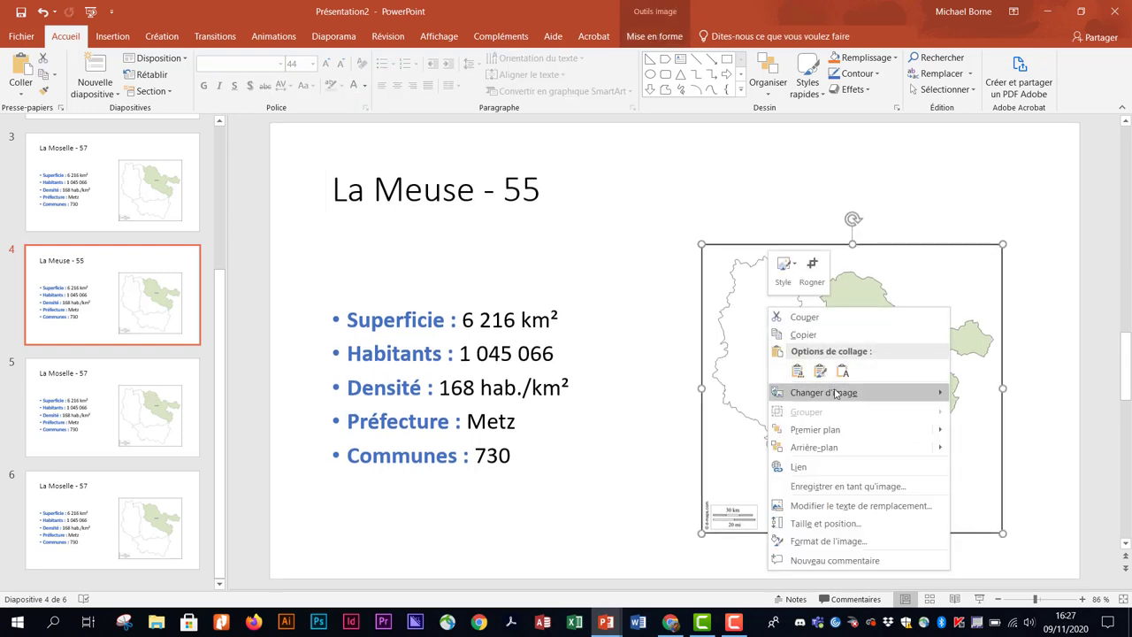
{"action": "mouse_move", "coordinate": [862, 395]}
{"action": "left_click", "coordinate": [981, 395]}
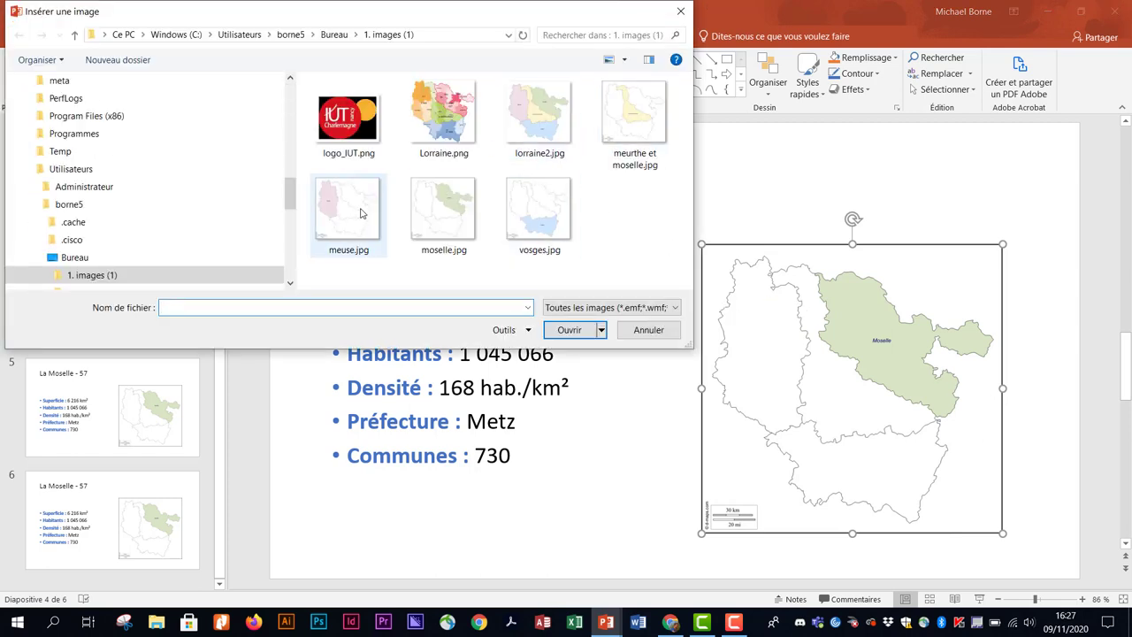
{"action": "left_click", "coordinate": [363, 212]}
{"action": "left_click", "coordinate": [569, 330]}
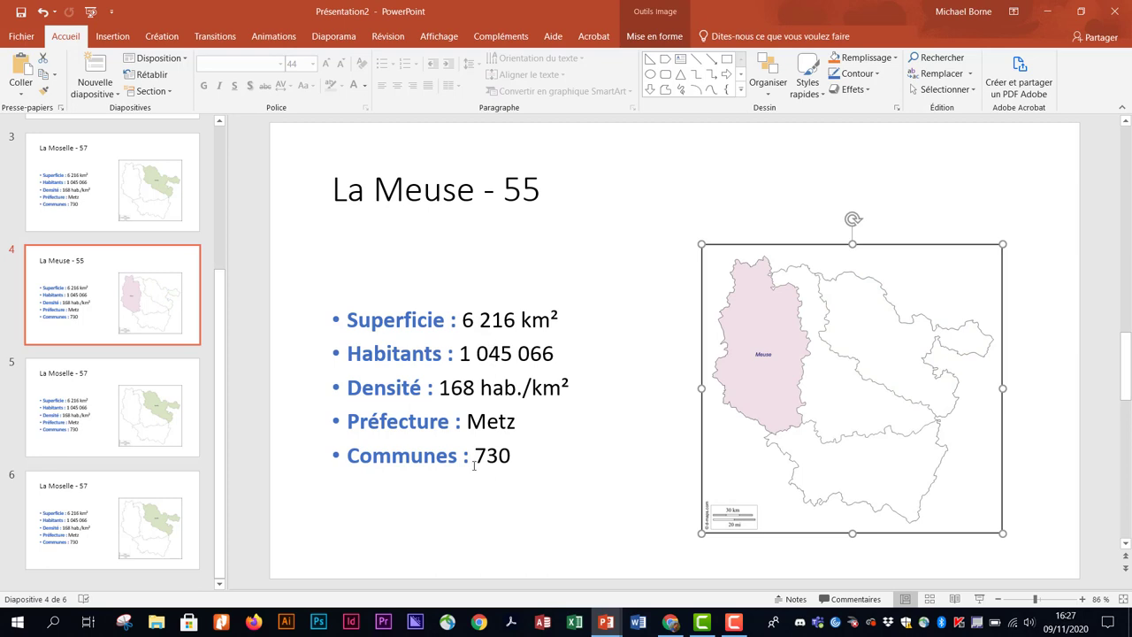
Step: Change the slide 5 title from 'Moselle - 57' to 'Meurthe et Moselle -54'
{"action": "left_click", "coordinate": [113, 389]}
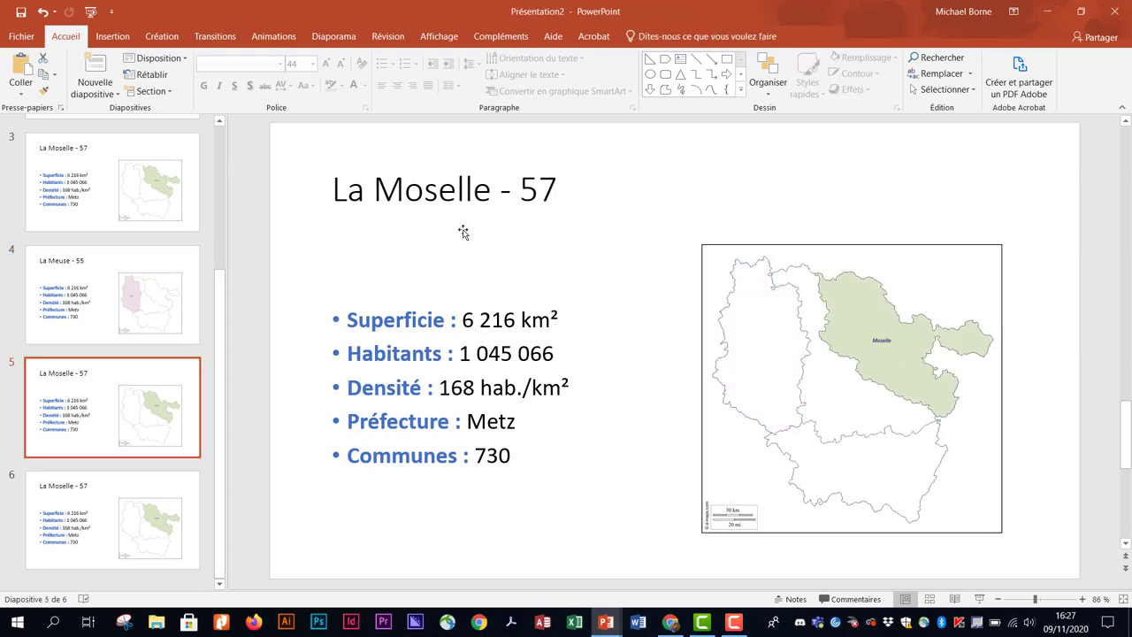
{"action": "left_click", "coordinate": [558, 190]}
{"action": "left_click_drag", "start_coordinate": [559, 190], "coordinate": [412, 192]}
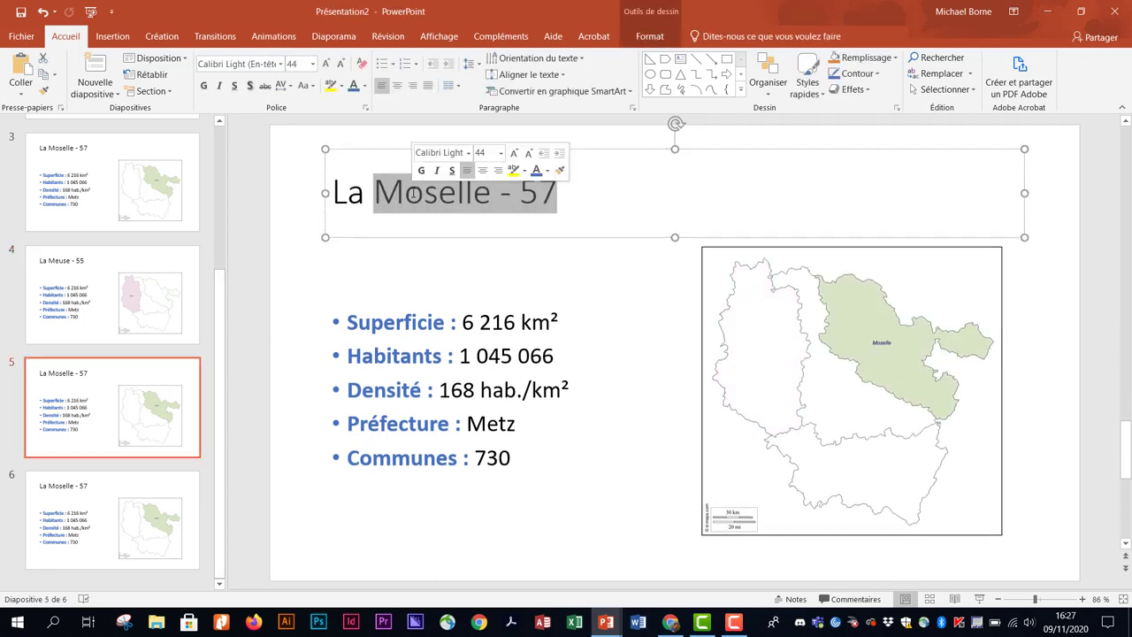
{"action": "type", "text": "Meu"}
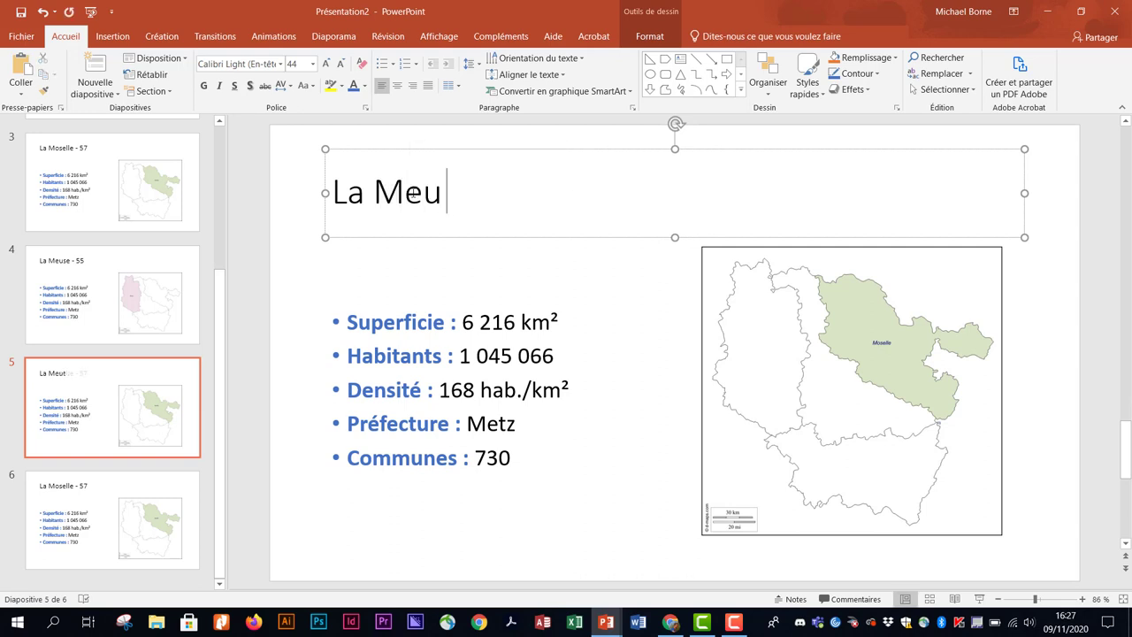
{"action": "type", "text": "rthe et M"}
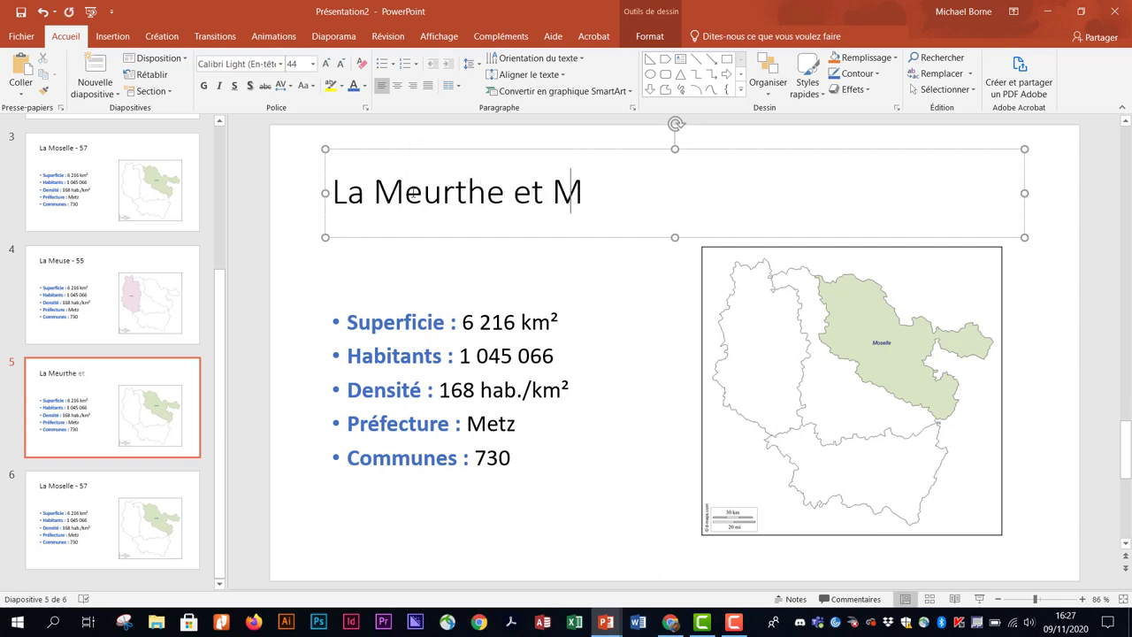
{"action": "type", "text": "oselle -5"}
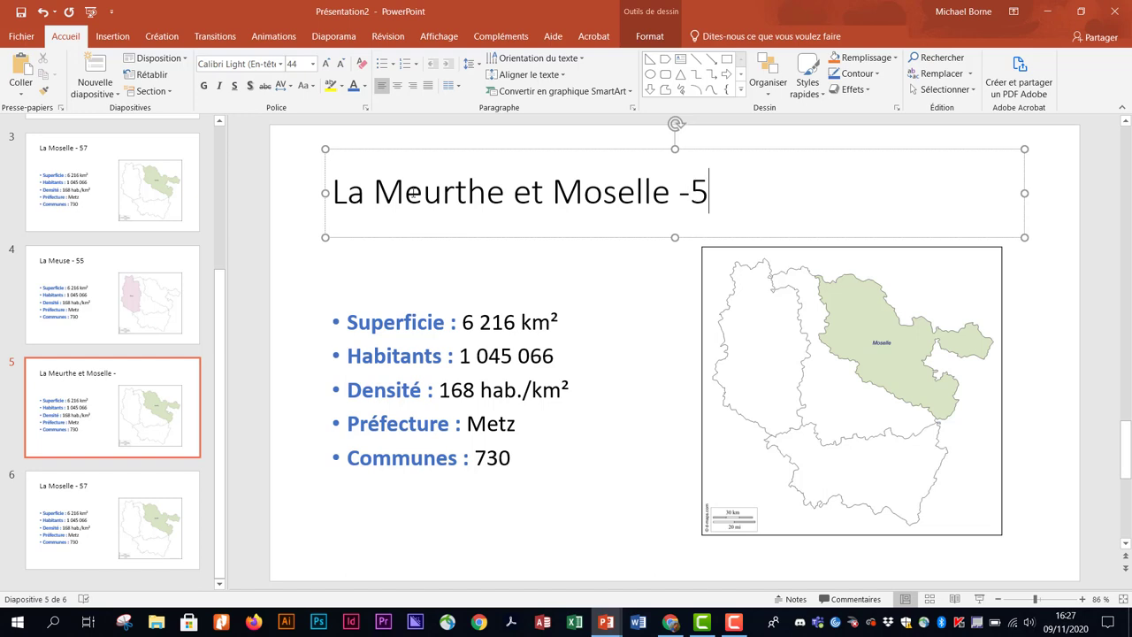
{"action": "type", "text": "4"}
Step: Replace the slide 5 map with meurthe et moselle.jpg
{"action": "left_click", "coordinate": [771, 278]}
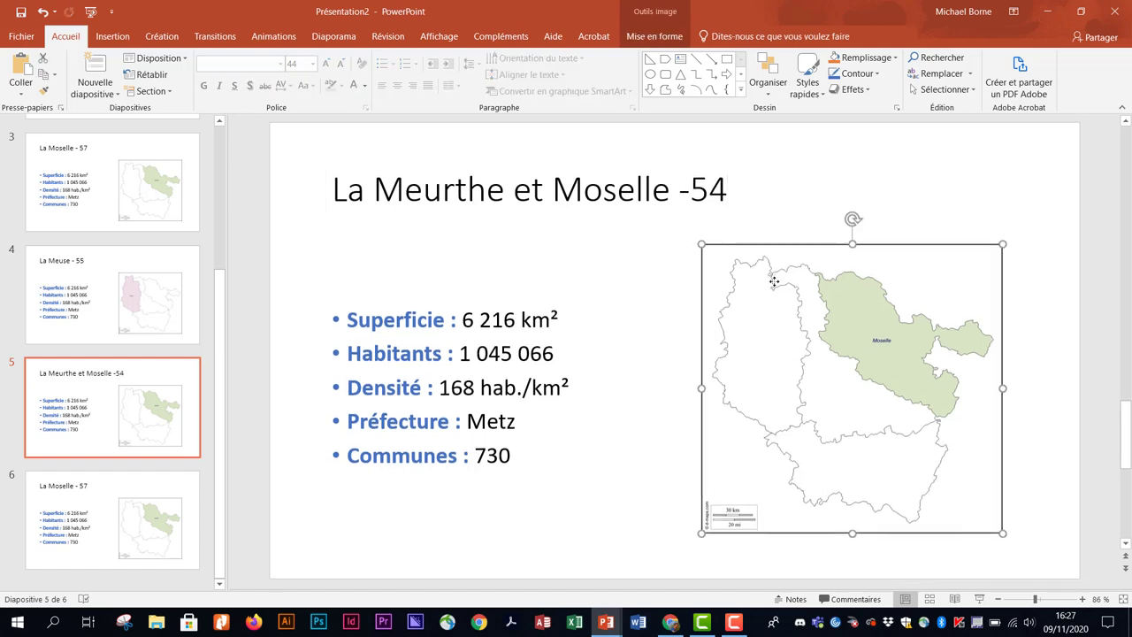
{"action": "right_click", "coordinate": [773, 282]}
{"action": "mouse_move", "coordinate": [919, 367]}
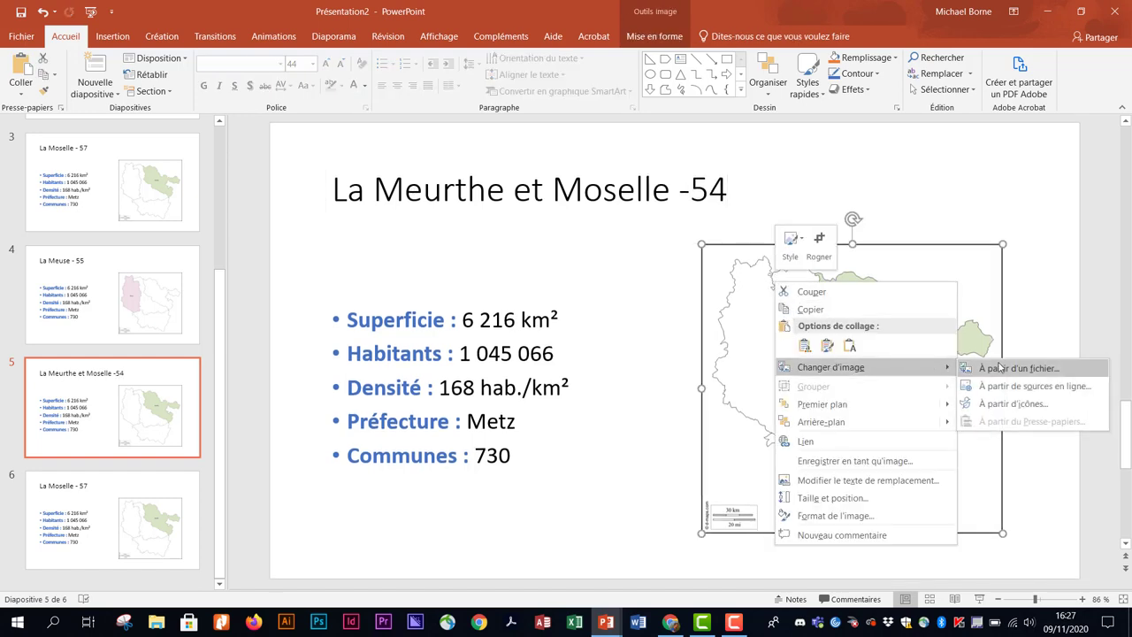
{"action": "left_click", "coordinate": [1002, 368]}
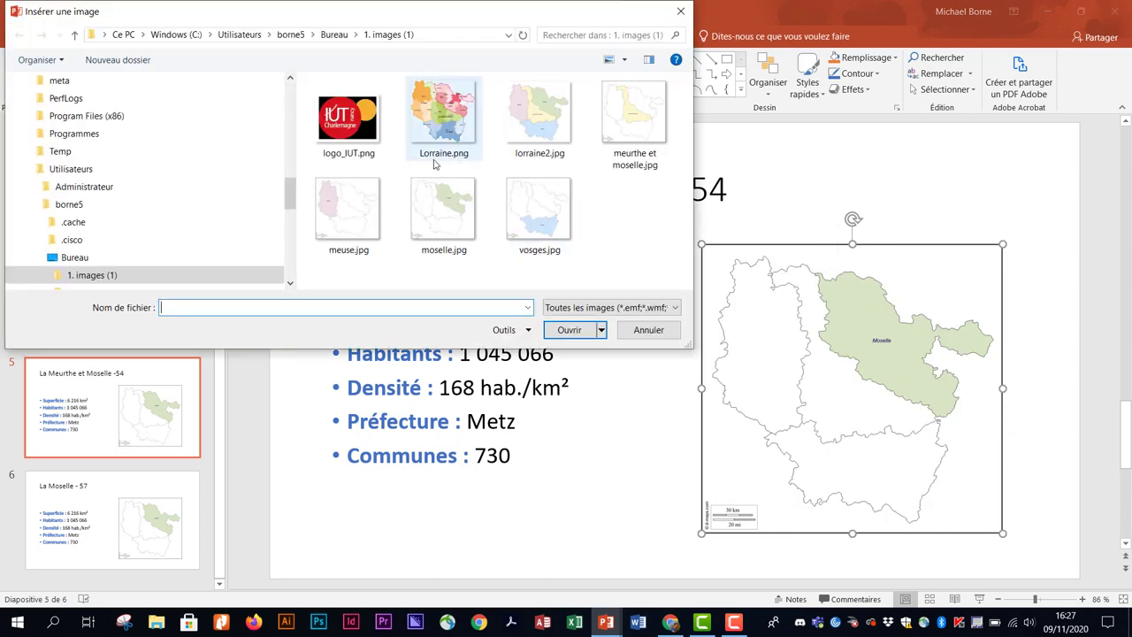
{"action": "left_click", "coordinate": [636, 123]}
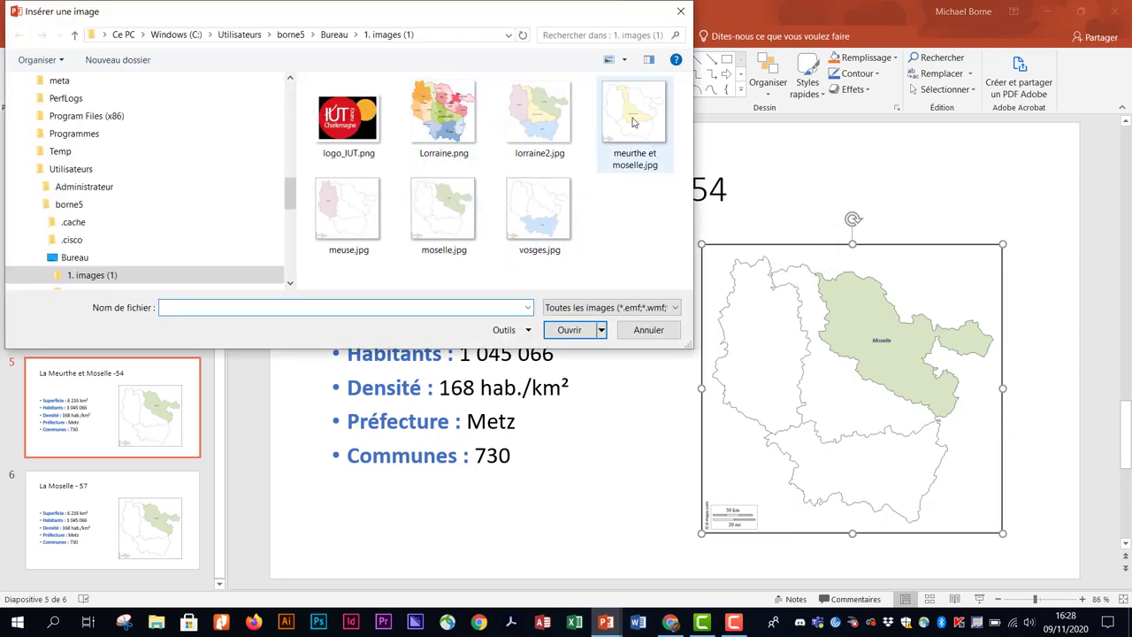
{"action": "left_click", "coordinate": [568, 330]}
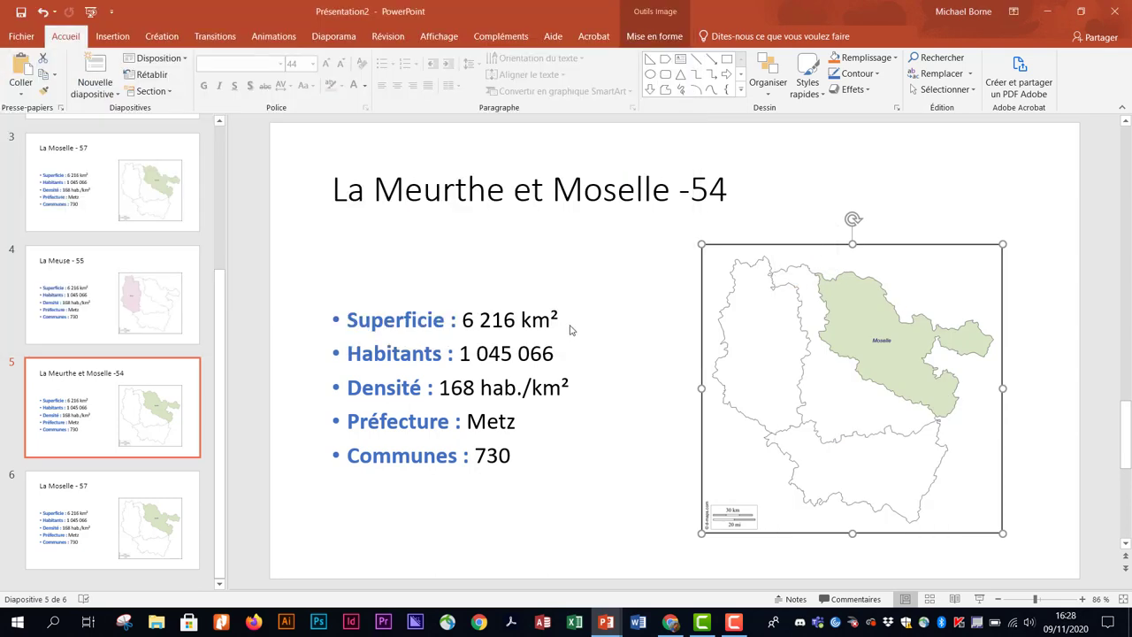
{"action": "left_click", "coordinate": [78, 500]}
Step: Retitle slide 6 'Les Vosges - 88' and swap its map for vosges.jpg
{"action": "left_click_drag", "start_coordinate": [558, 190], "coordinate": [334, 199]}
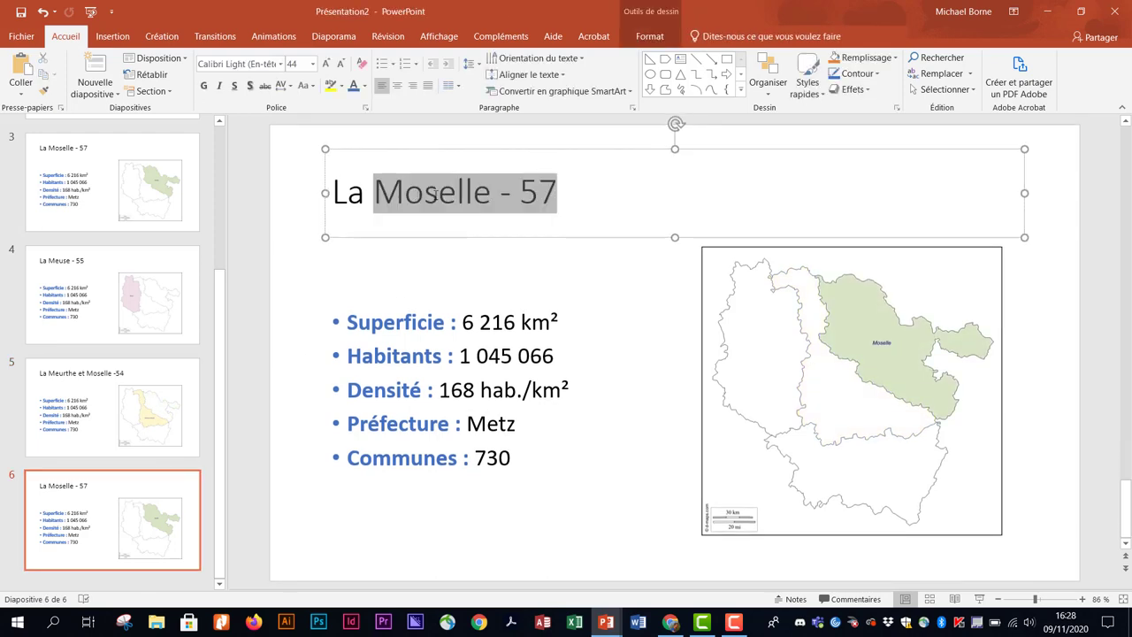
{"action": "type", "text": "Le"}
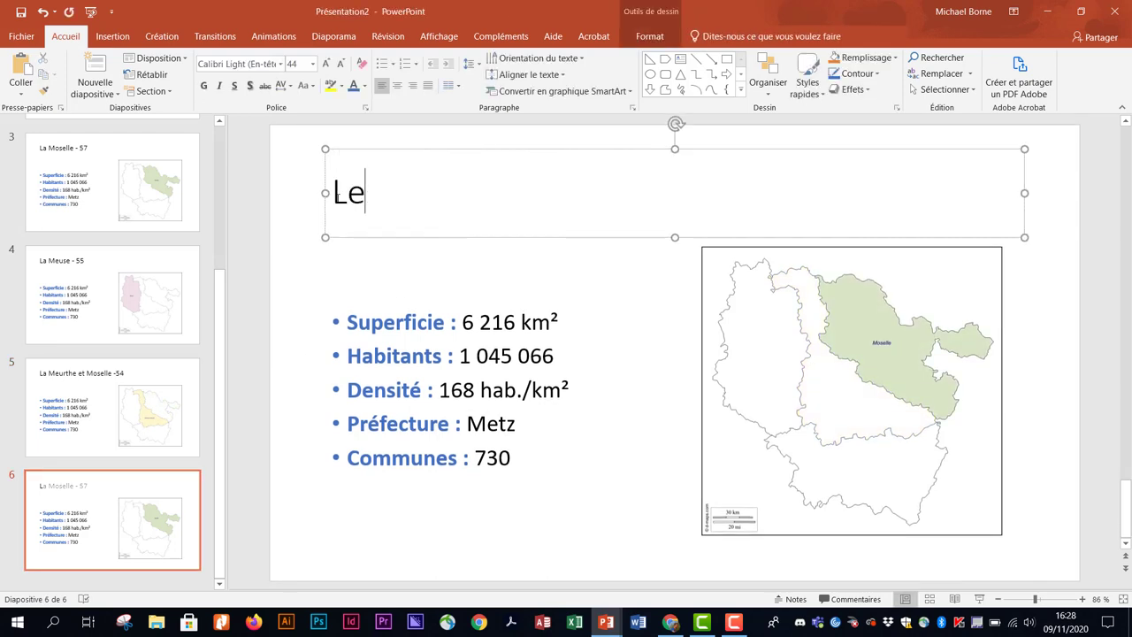
{"action": "type", "text": "s Vosges"}
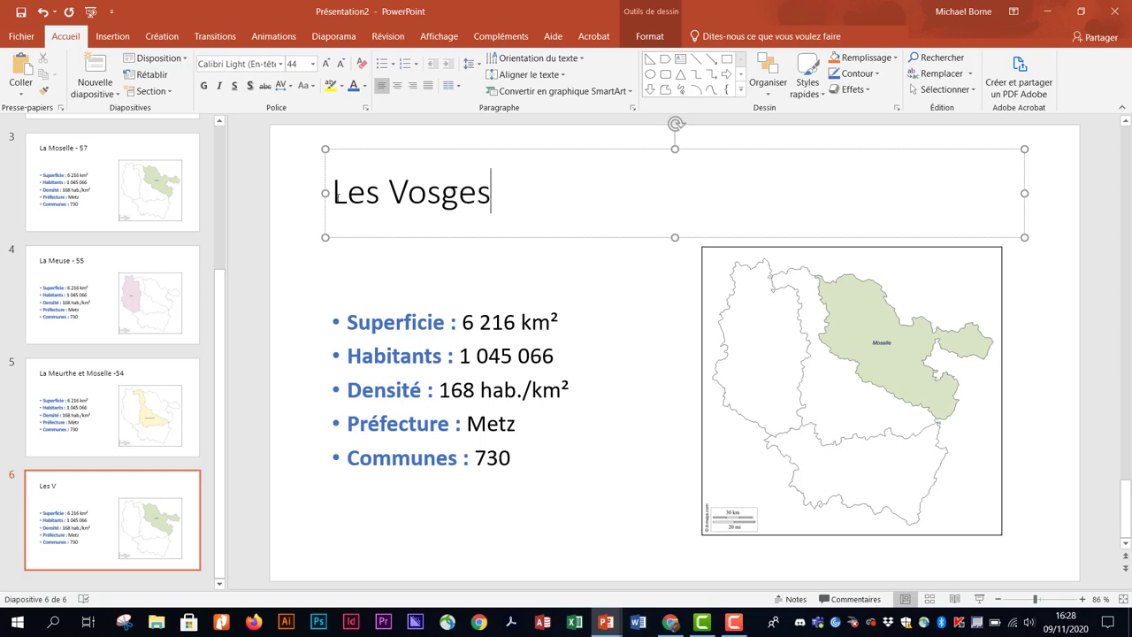
{"action": "type", "text": " - 8"}
{"action": "type", "text": "8"}
{"action": "left_click", "coordinate": [851, 308]}
{"action": "right_click", "coordinate": [851, 307]}
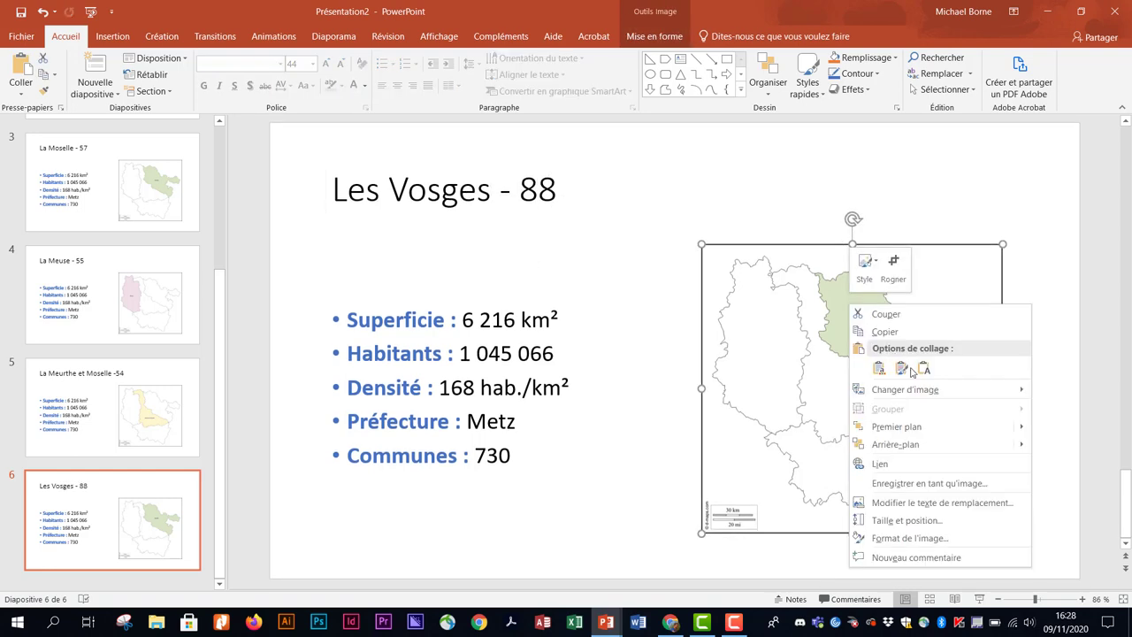
{"action": "mouse_move", "coordinate": [927, 400]}
{"action": "left_click", "coordinate": [782, 389]}
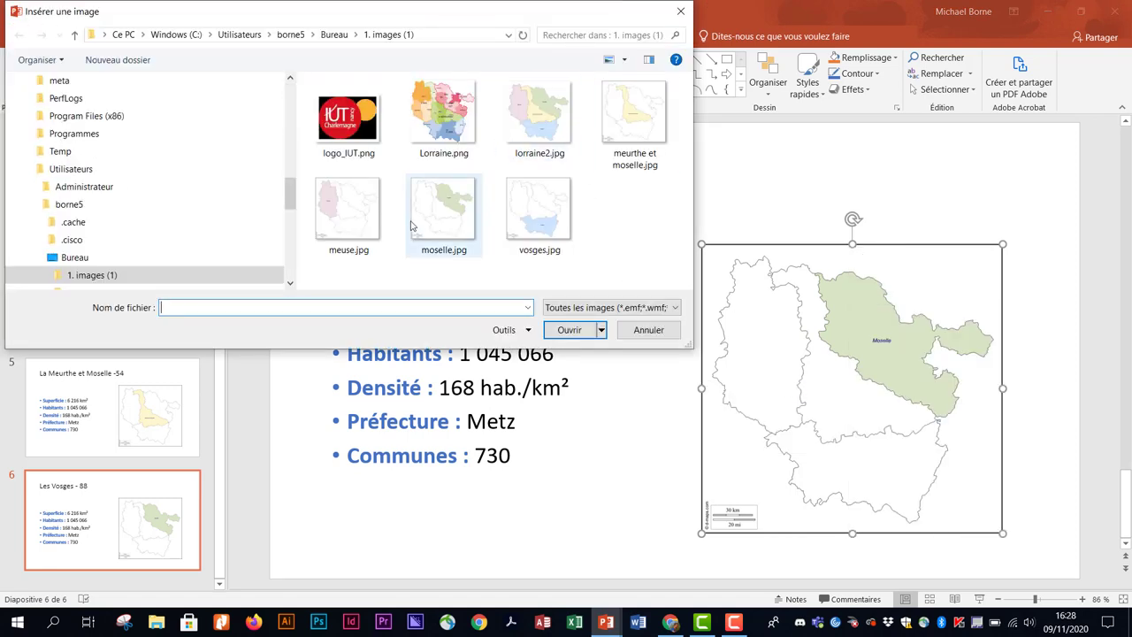
{"action": "left_click", "coordinate": [539, 217]}
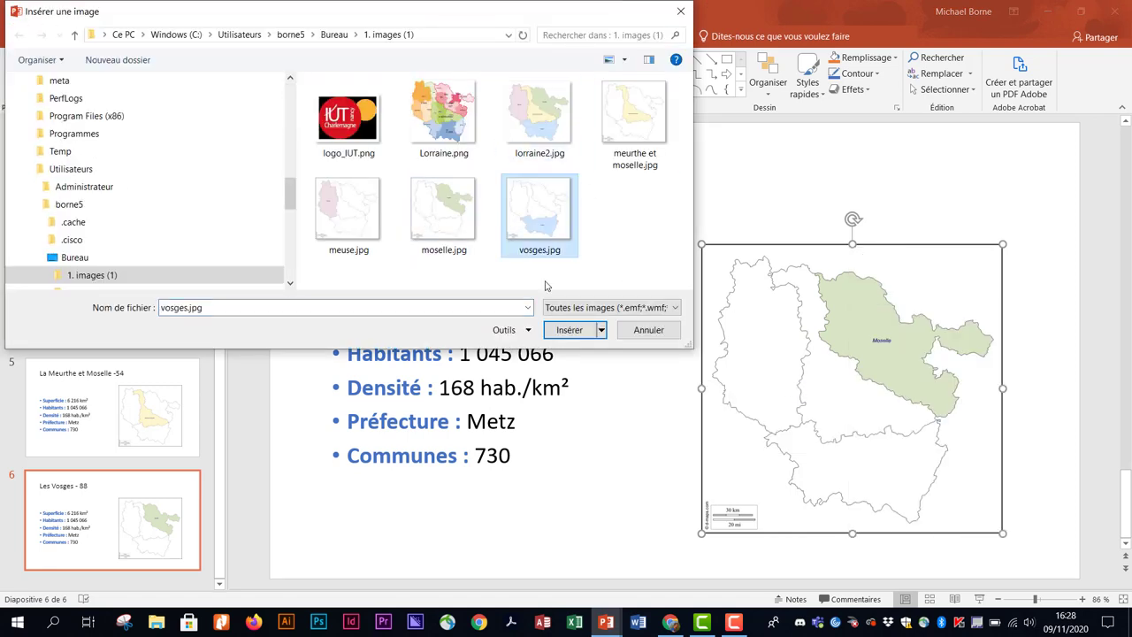
{"action": "left_click", "coordinate": [569, 329]}
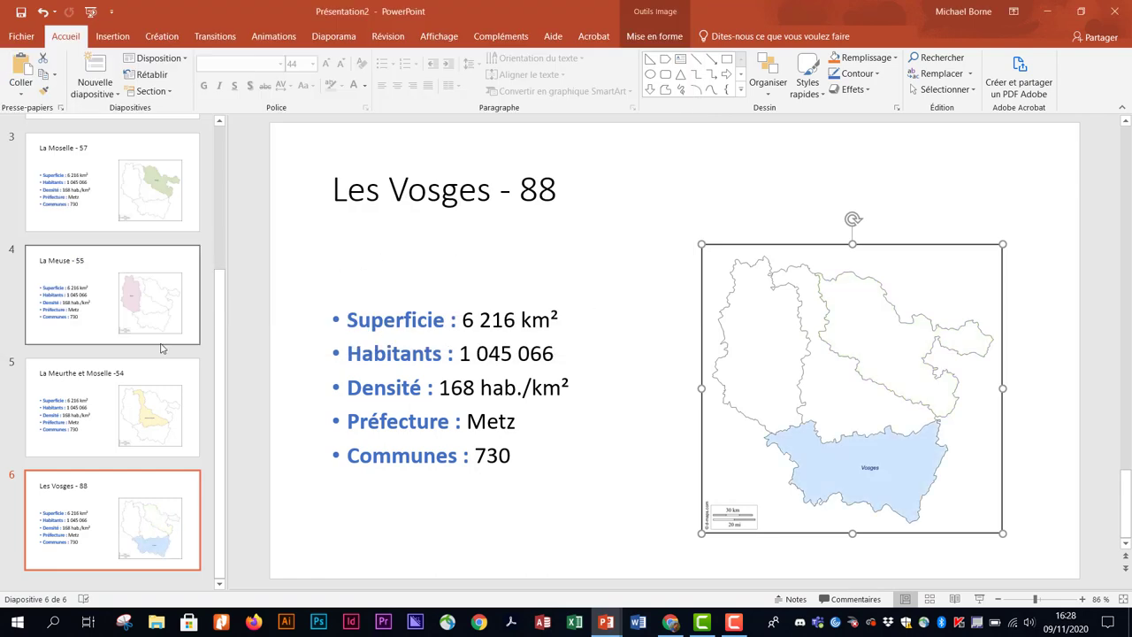
{"action": "left_click", "coordinate": [111, 212]}
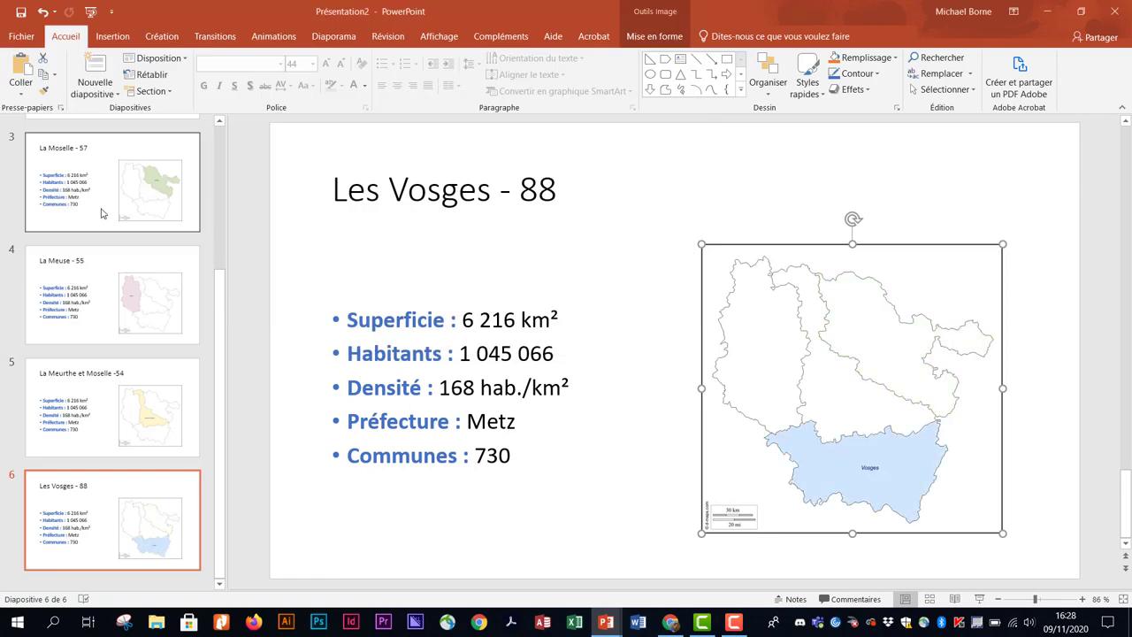
{"action": "left_click", "coordinate": [101, 314]}
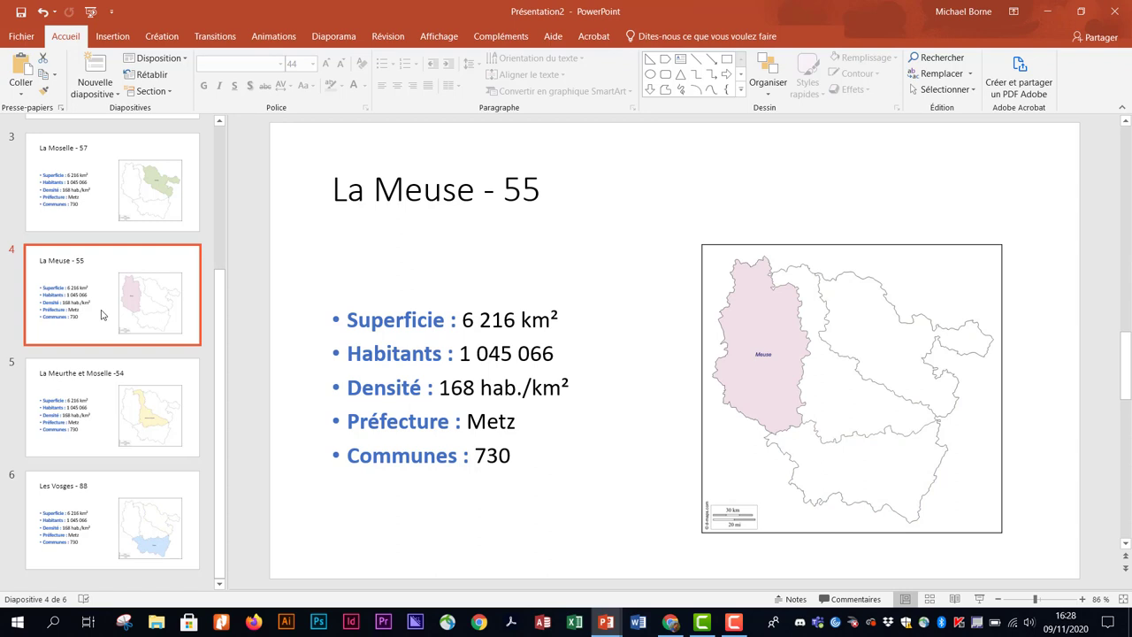
Step: Check slides 3–6 for their own figures, e.g. Vosges: 5 874 km², 379 724 inhabitants, Épinal
{"action": "left_click", "coordinate": [106, 391]}
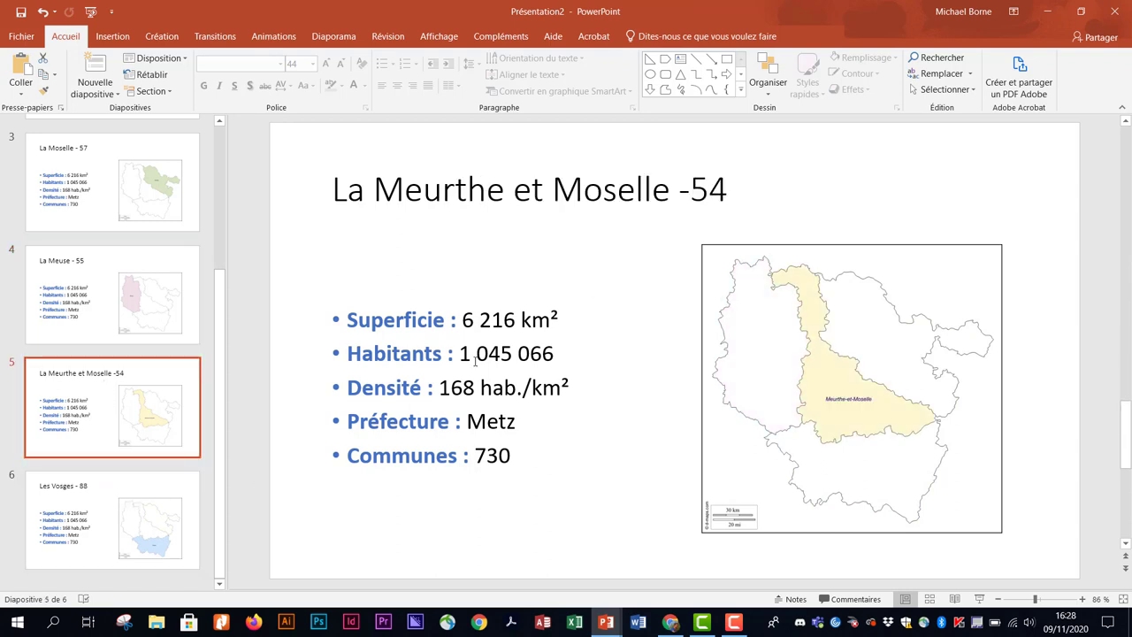
{"action": "left_click", "coordinate": [96, 524]}
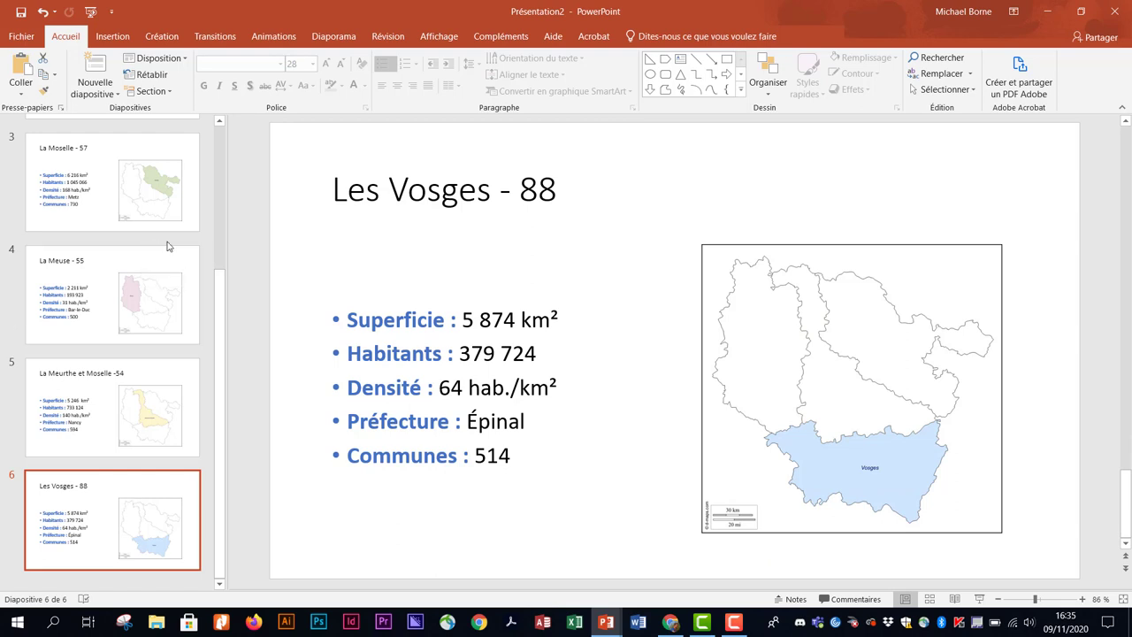
{"action": "scroll", "coordinate": [191, 241], "scroll_direction": "up", "scroll_amount": 1}
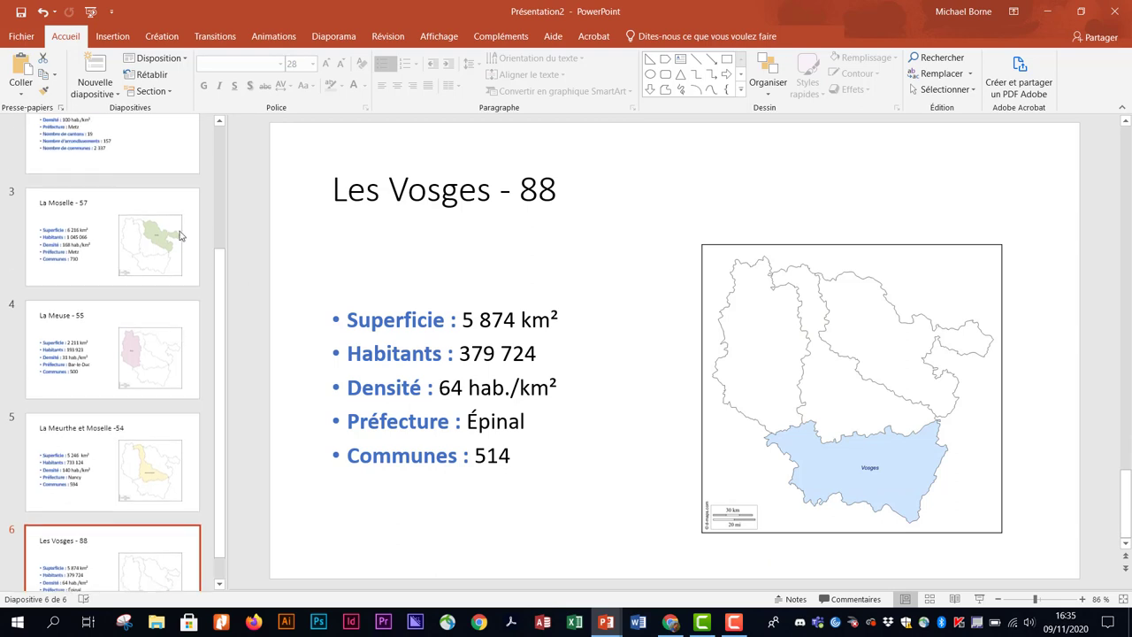
{"action": "left_click", "coordinate": [103, 235]}
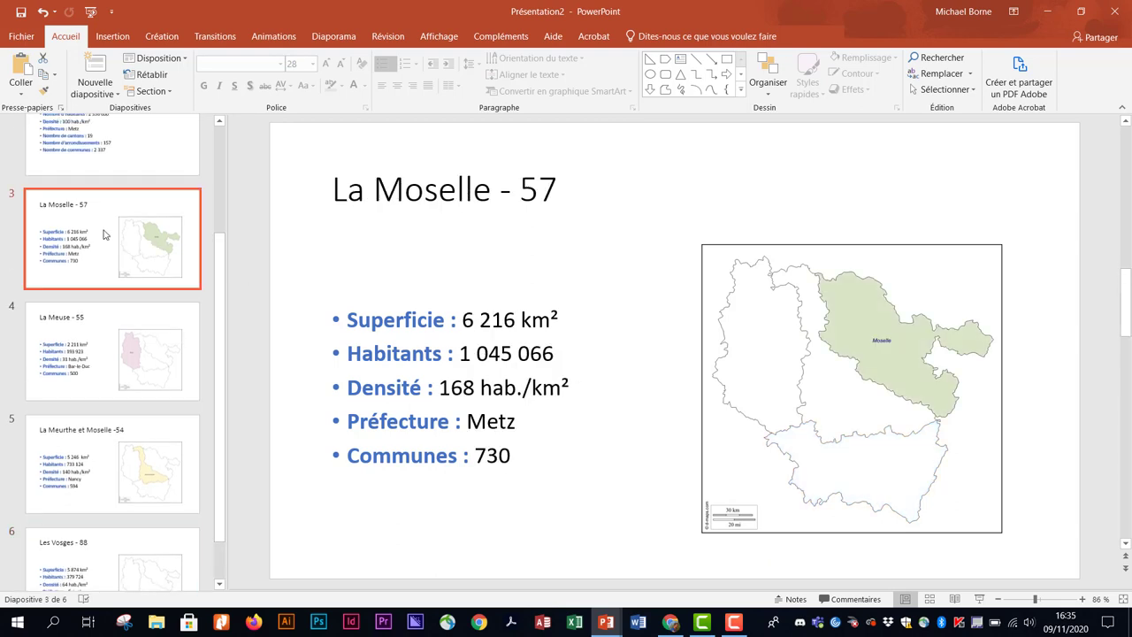
{"action": "left_click", "coordinate": [104, 365]}
{"action": "left_click", "coordinate": [102, 467]}
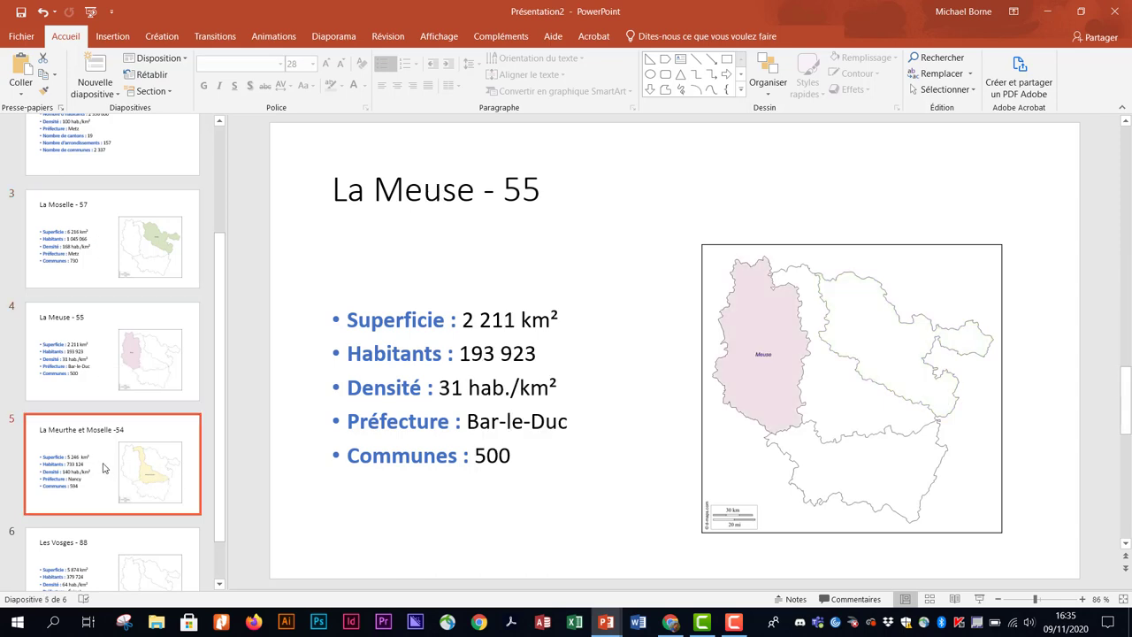
{"action": "scroll", "coordinate": [103, 467], "scroll_direction": "down", "scroll_amount": 1}
{"action": "left_click", "coordinate": [106, 537]}
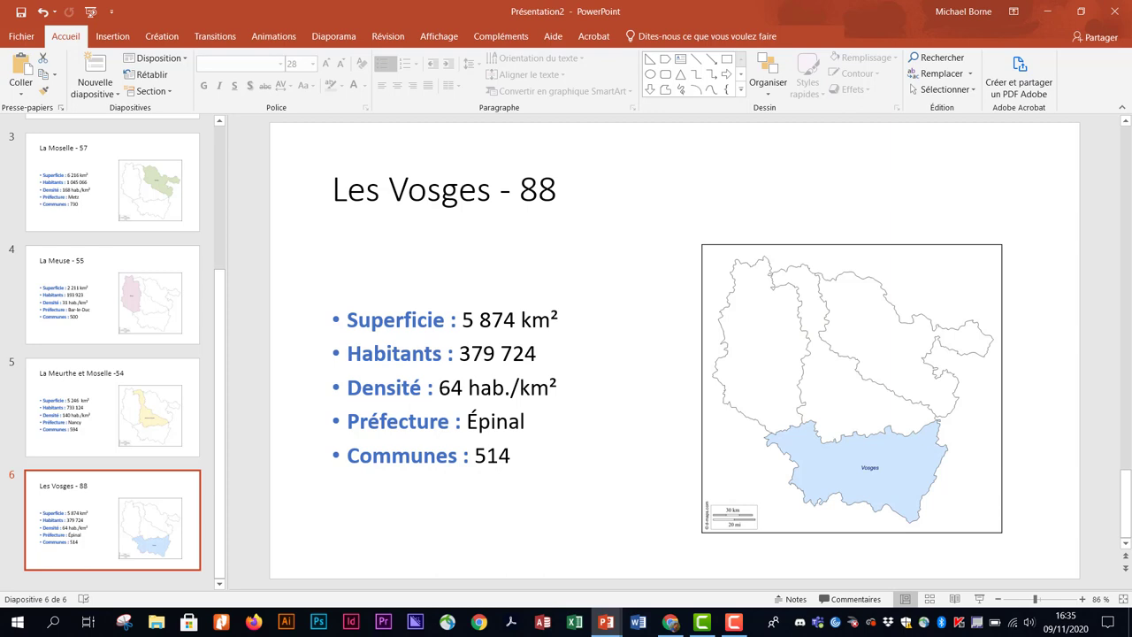
{"action": "left_click", "coordinate": [437, 36]}
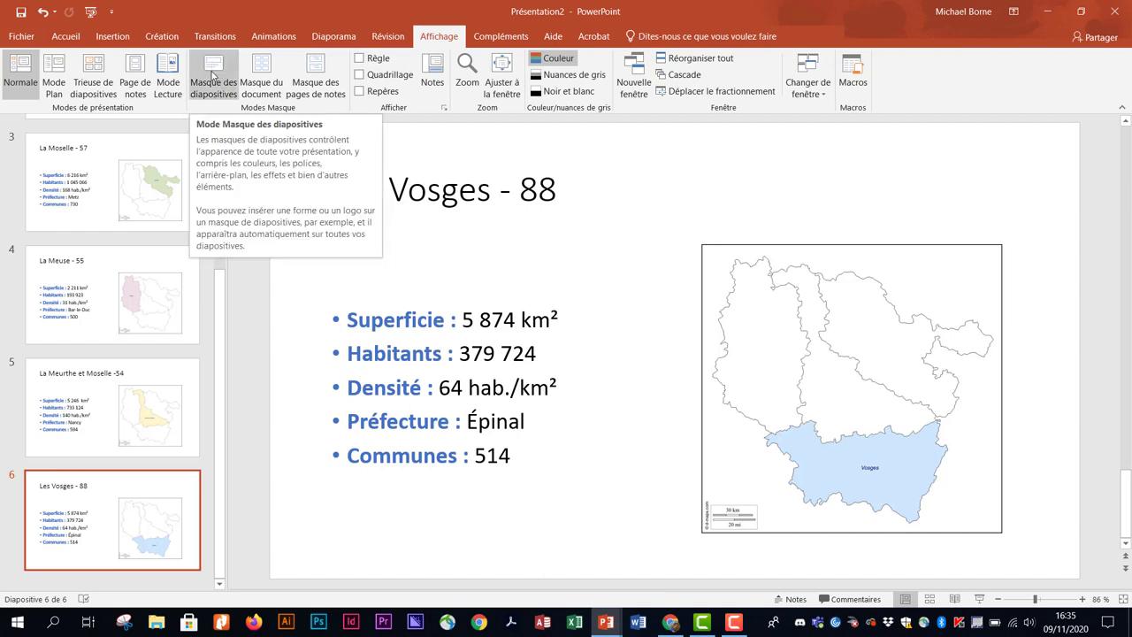
Step: Switch to Masque des diapositives view and scroll through the layout thumbnails
{"action": "left_click", "coordinate": [212, 76]}
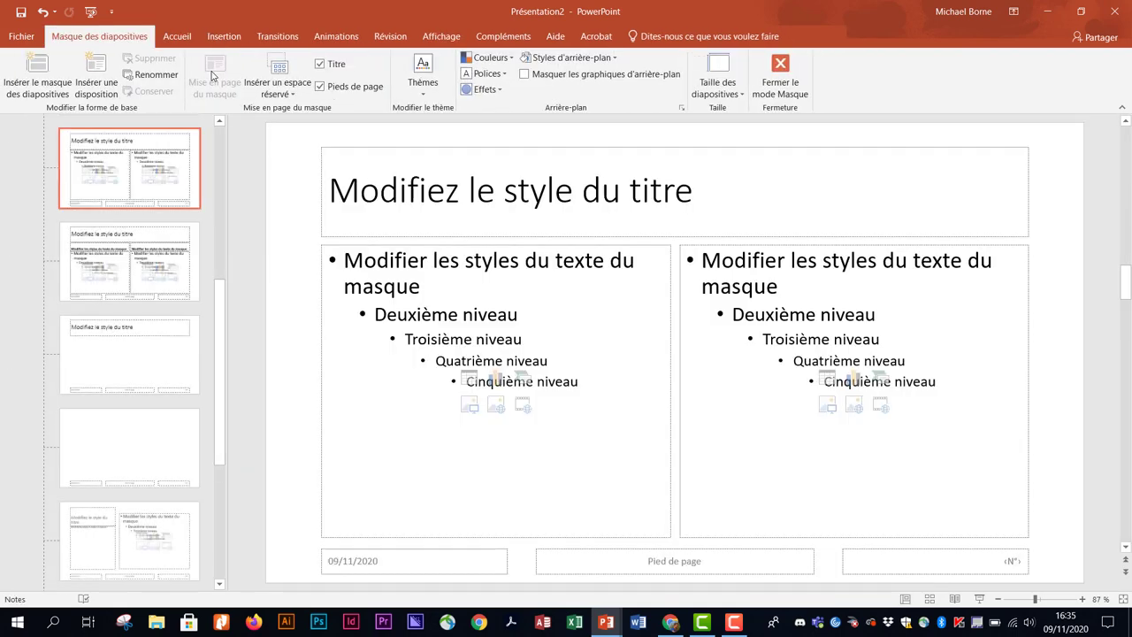
{"action": "left_click_drag", "start_coordinate": [221, 281], "coordinate": [227, 156]}
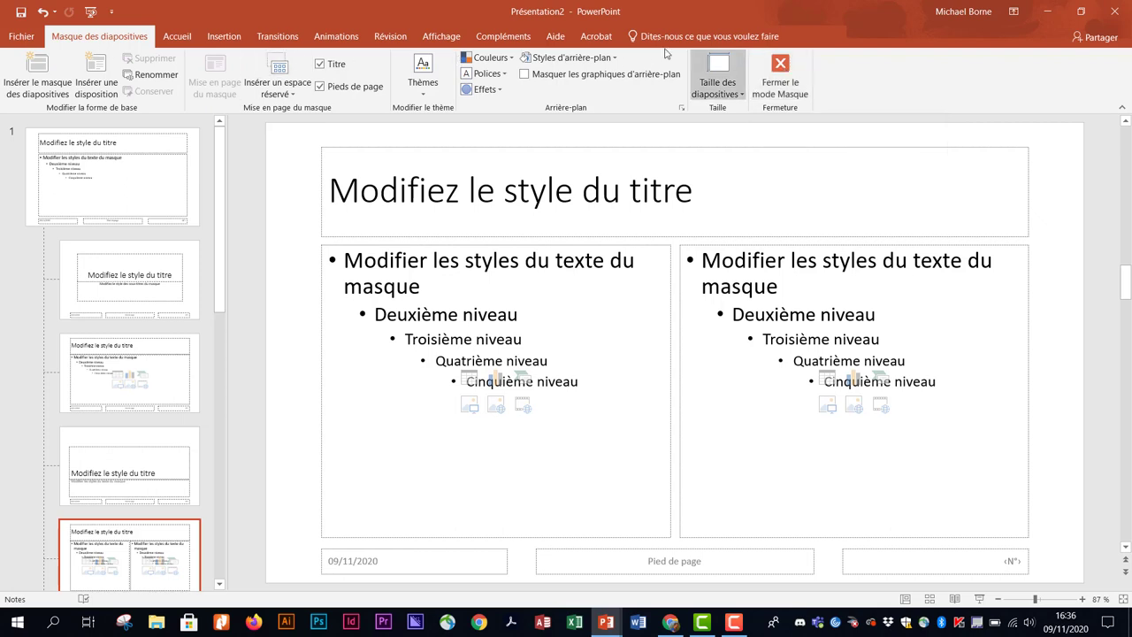
{"action": "left_click", "coordinate": [440, 38]}
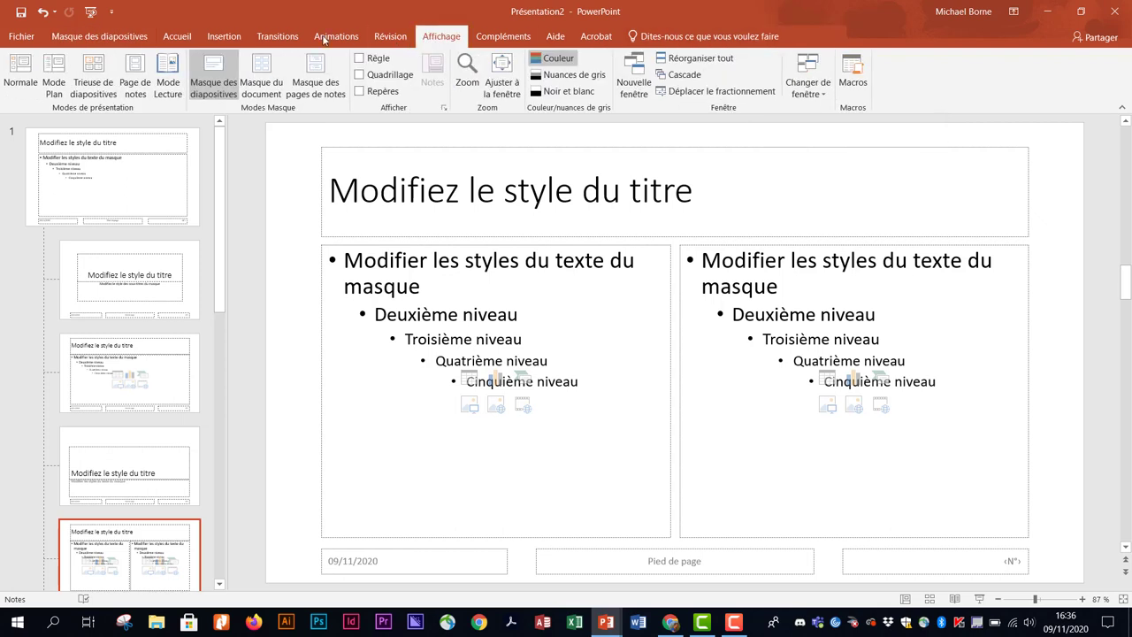
Step: Return to Normal view on the 'Les Vosges - 88' slide
{"action": "left_click", "coordinate": [21, 73]}
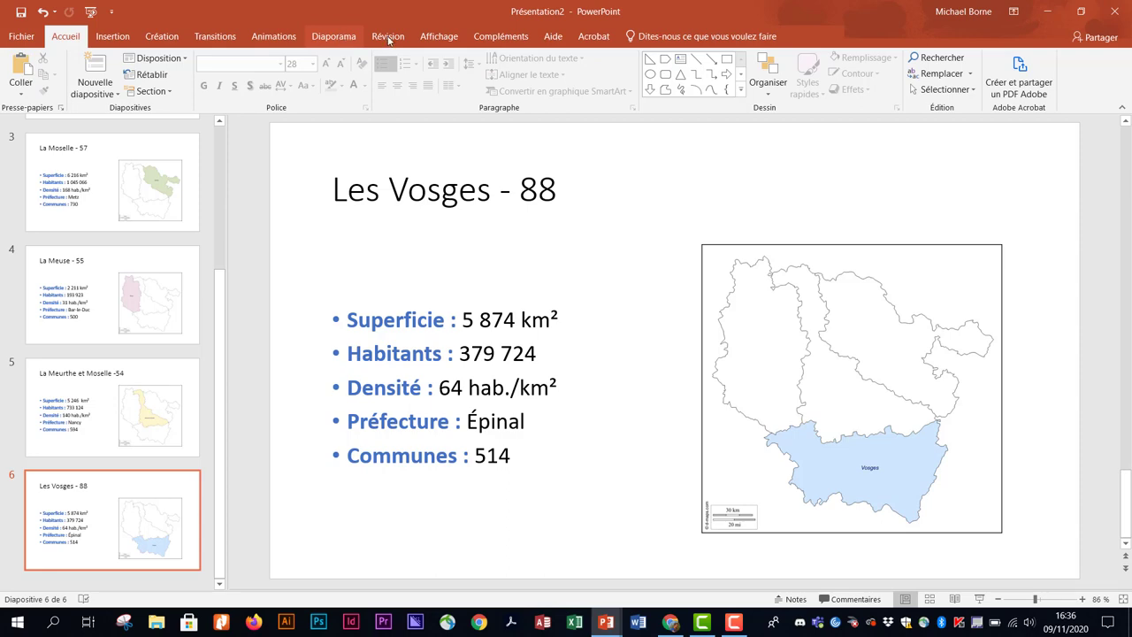
{"action": "left_click", "coordinate": [447, 39]}
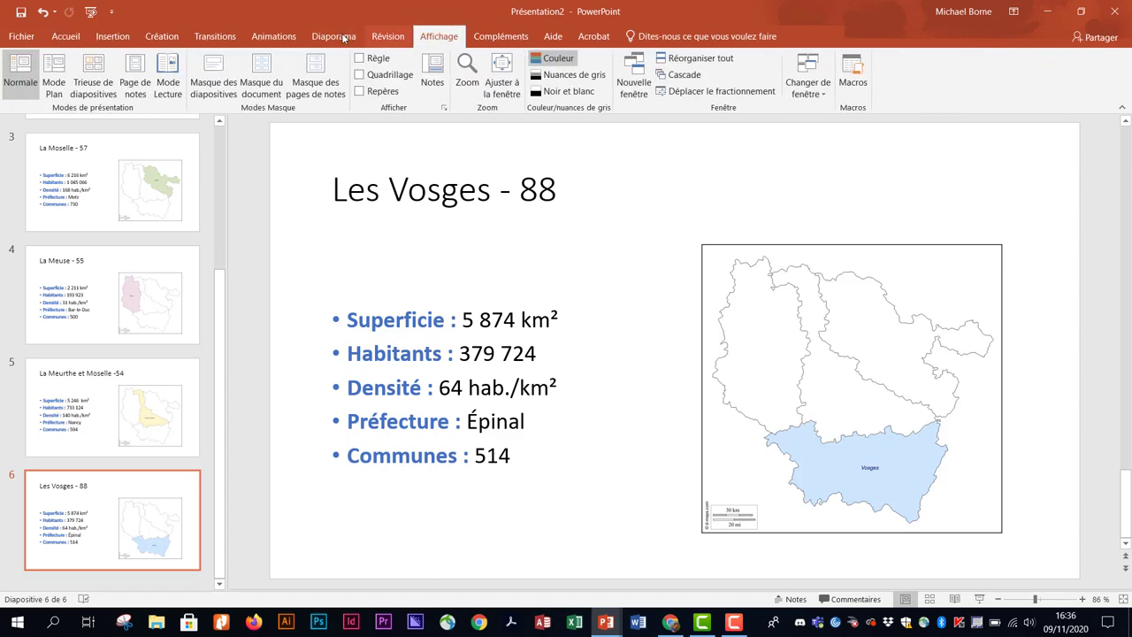
Step: Re-enter slide master view and browse the layouts up to the top master slide
{"action": "left_click", "coordinate": [223, 75]}
{"action": "left_click_drag", "start_coordinate": [220, 292], "coordinate": [229, 143]}
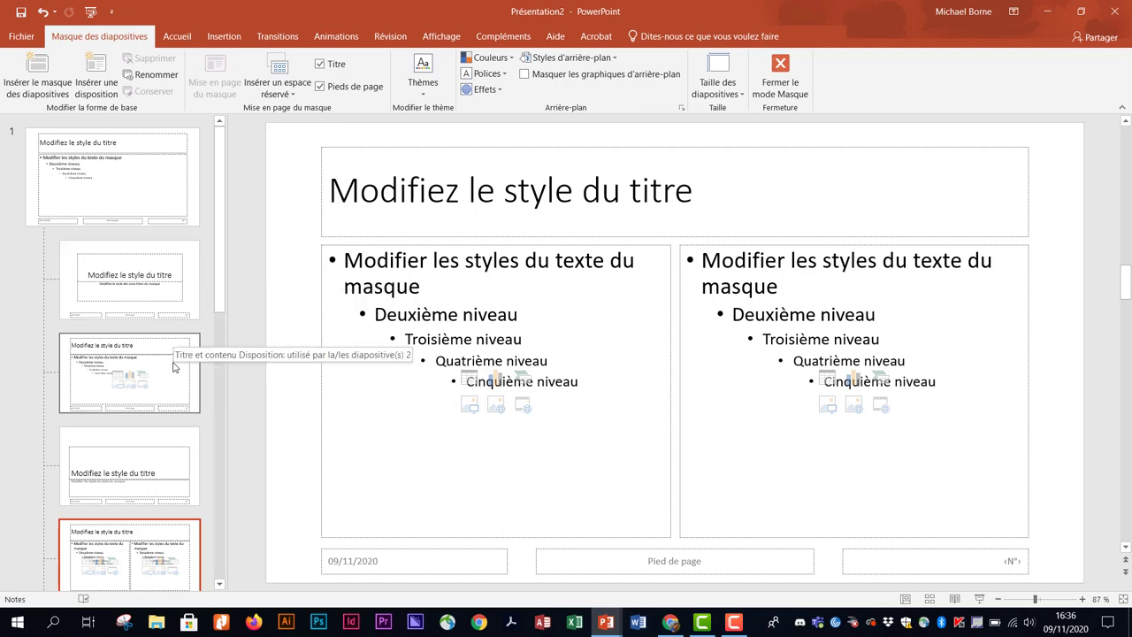
{"action": "scroll", "coordinate": [168, 370], "scroll_direction": "down", "scroll_amount": 4}
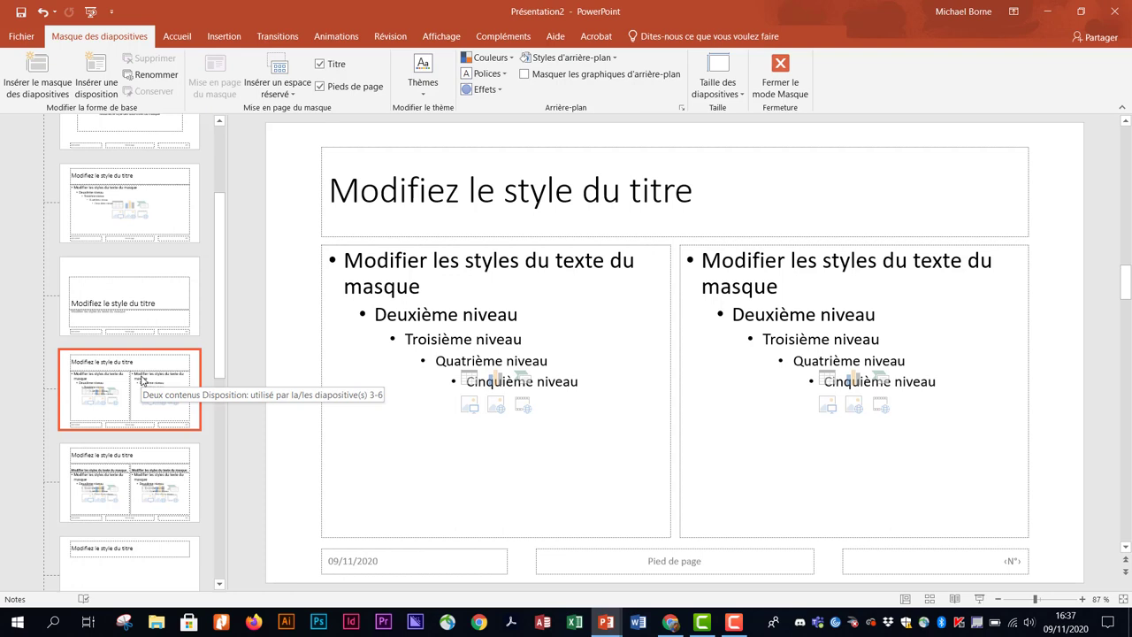
{"action": "left_click_drag", "start_coordinate": [222, 306], "coordinate": [222, 223]}
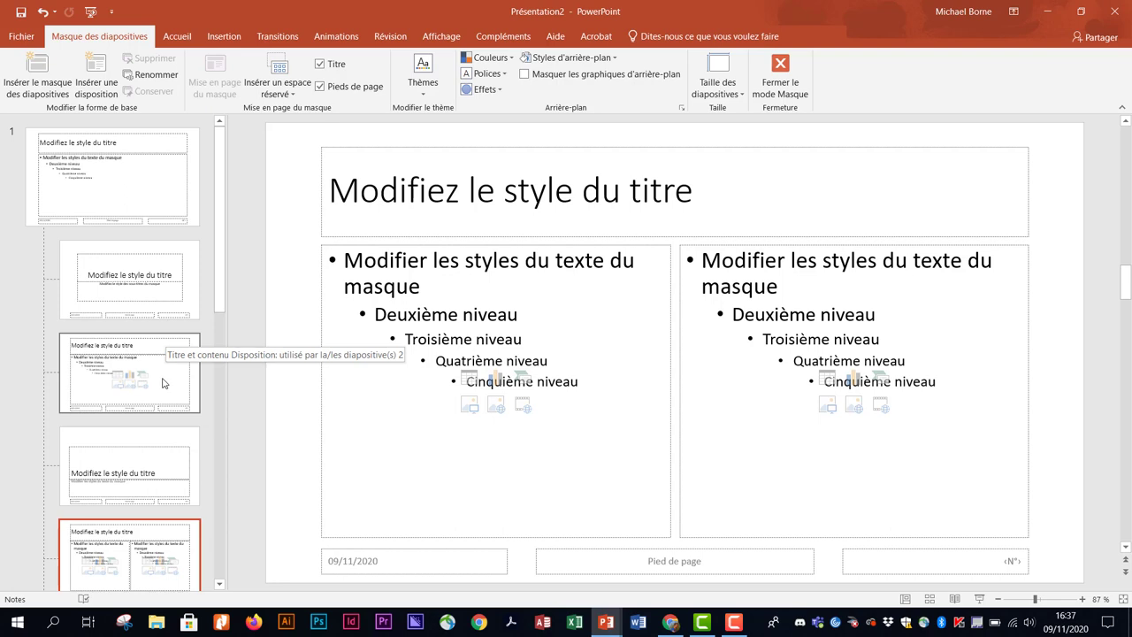
{"action": "right_click", "coordinate": [168, 178]}
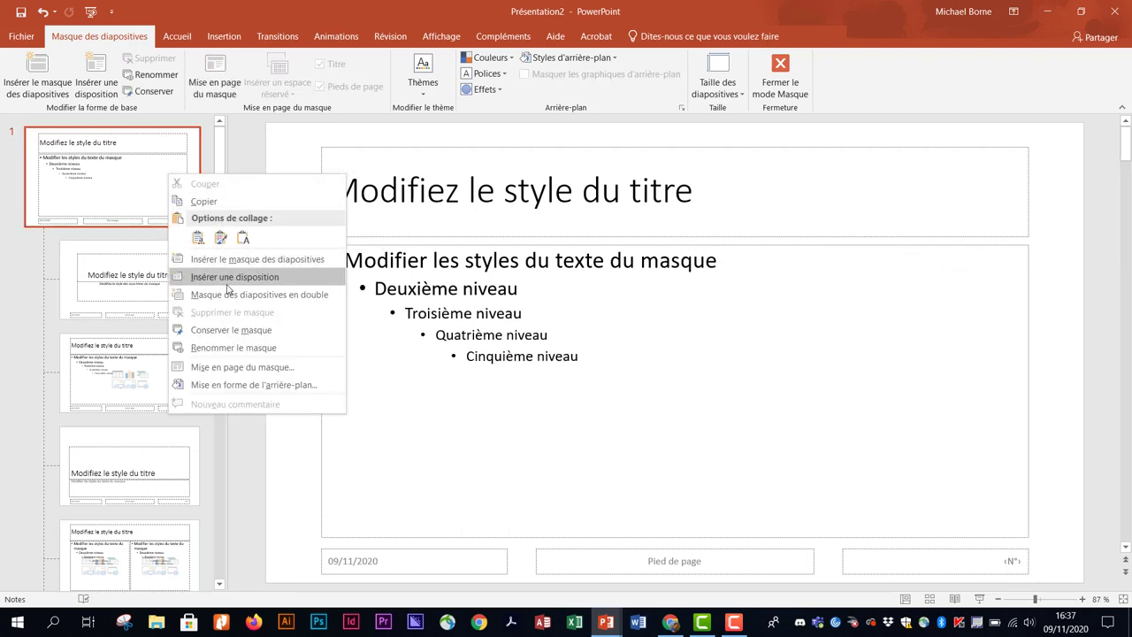
Step: Rename the slide master to THEME
{"action": "left_click", "coordinate": [232, 347]}
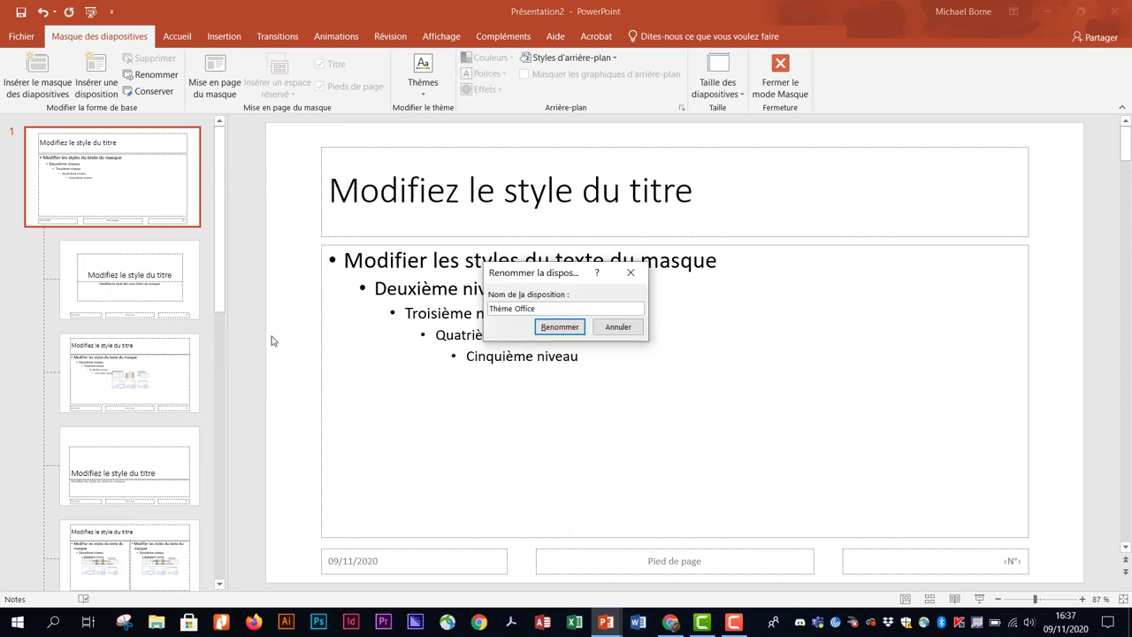
{"action": "left_click_drag", "start_coordinate": [541, 307], "coordinate": [486, 308]}
{"action": "type", "text": "THEME"}
{"action": "left_click", "coordinate": [575, 326]}
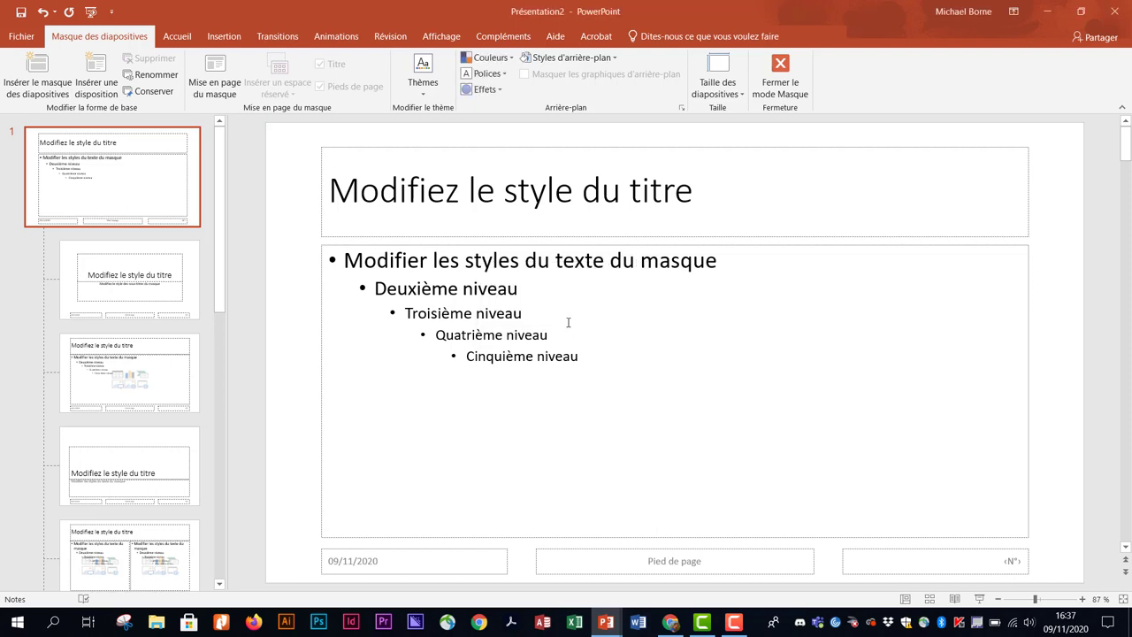
Step: Rename the title-slide layout to TITRE
{"action": "left_click", "coordinate": [175, 282]}
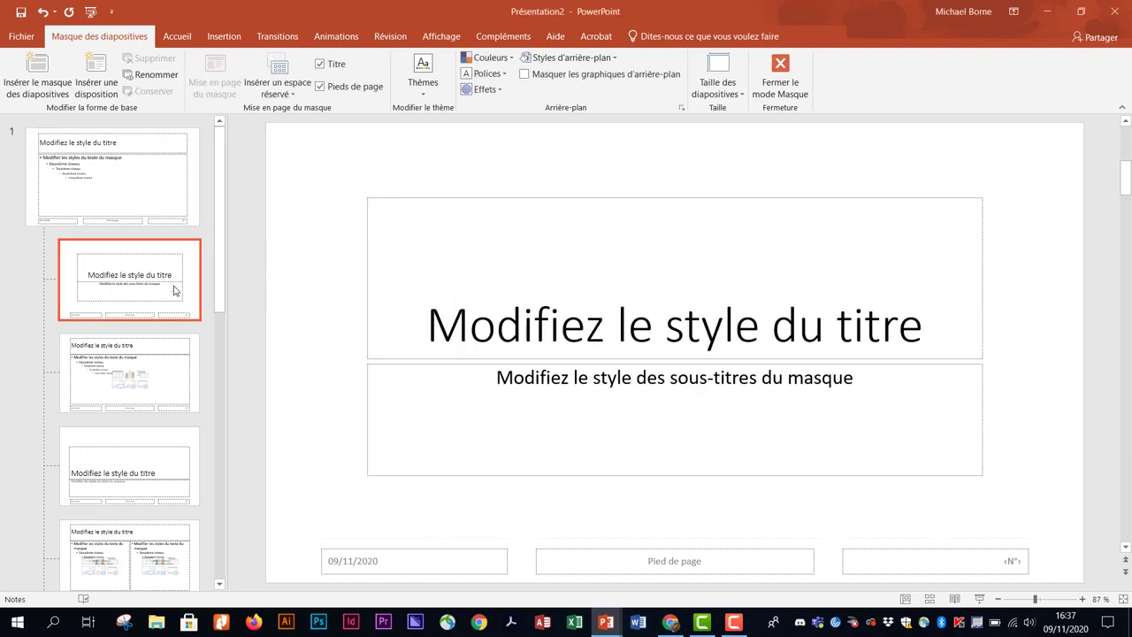
{"action": "right_click", "coordinate": [184, 287]}
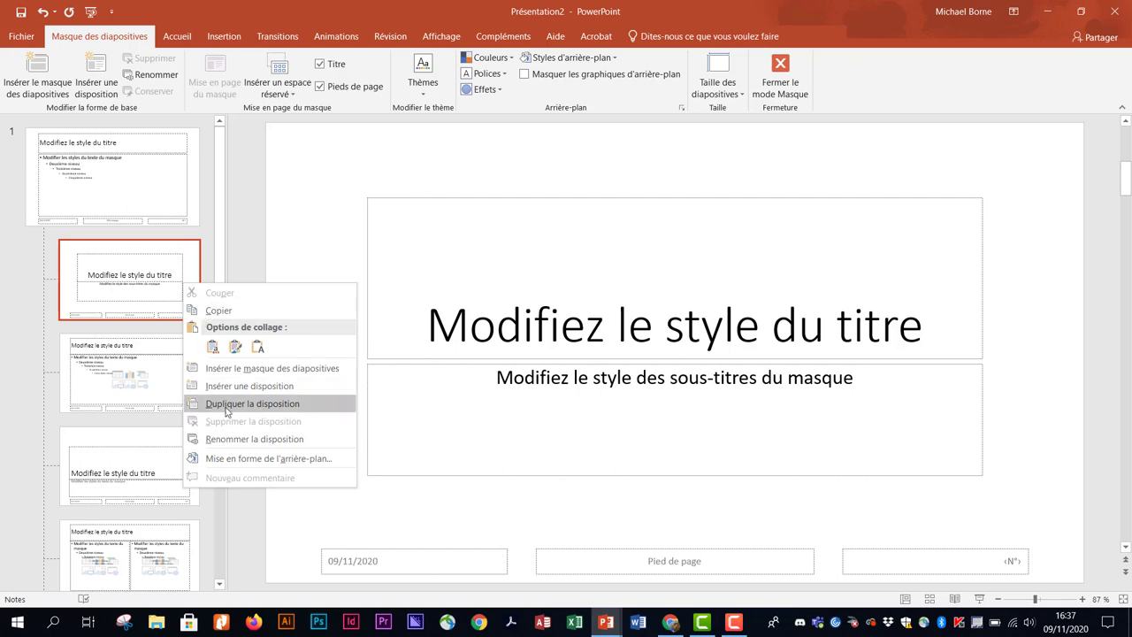
{"action": "left_click", "coordinate": [244, 444]}
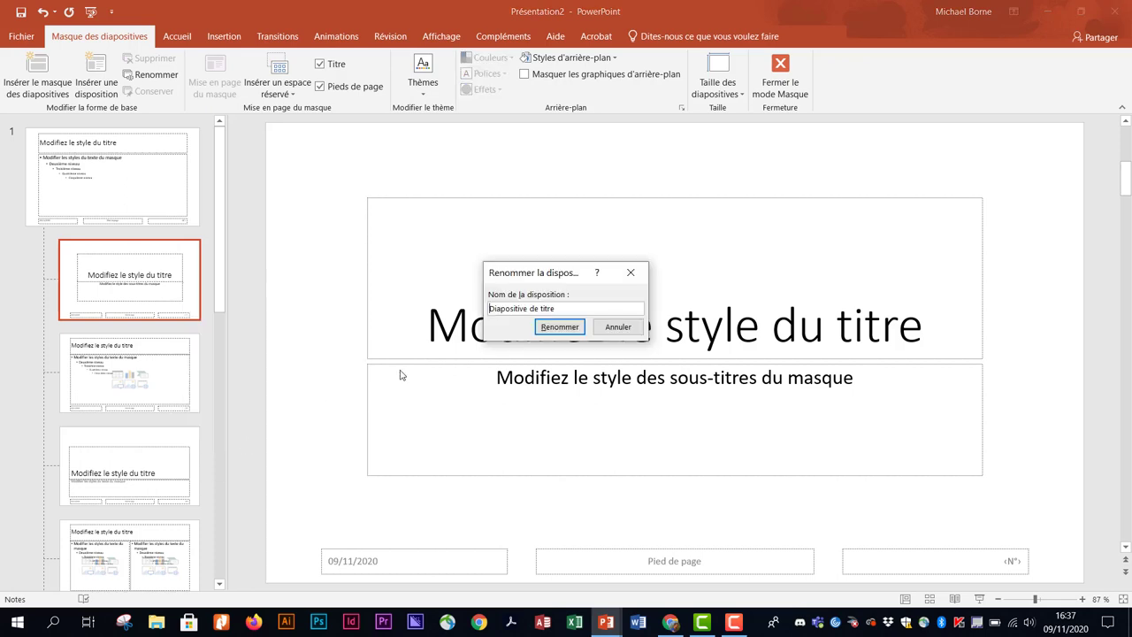
{"action": "left_click_drag", "start_coordinate": [558, 307], "coordinate": [489, 304]}
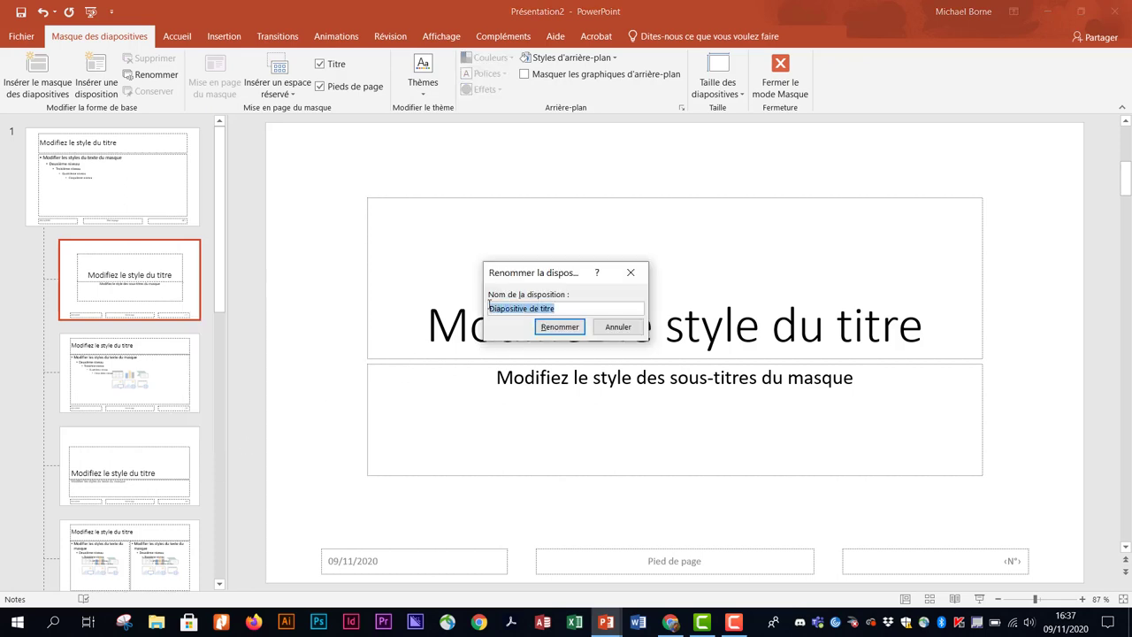
{"action": "type", "text": "TITRE"}
{"action": "left_click", "coordinate": [560, 327]}
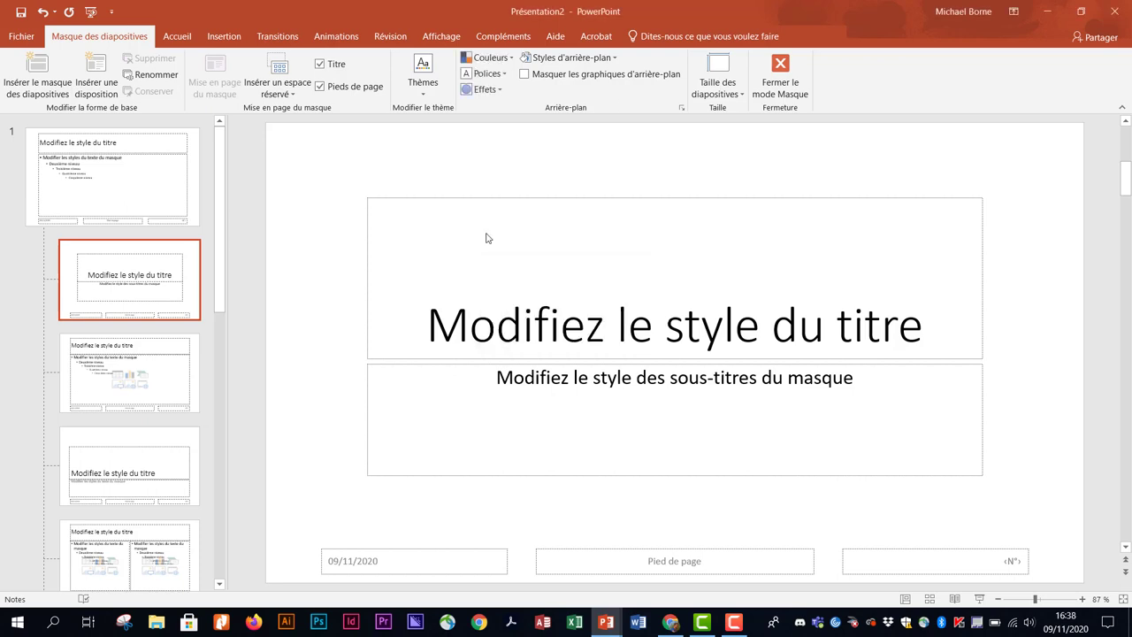
{"action": "mouse_move", "coordinate": [218, 181]}
{"action": "left_mouse_down"}
{"action": "mouse_move", "coordinate": [218, 340]}
{"action": "mouse_move", "coordinate": [228, 163]}
{"action": "left_mouse_up"}
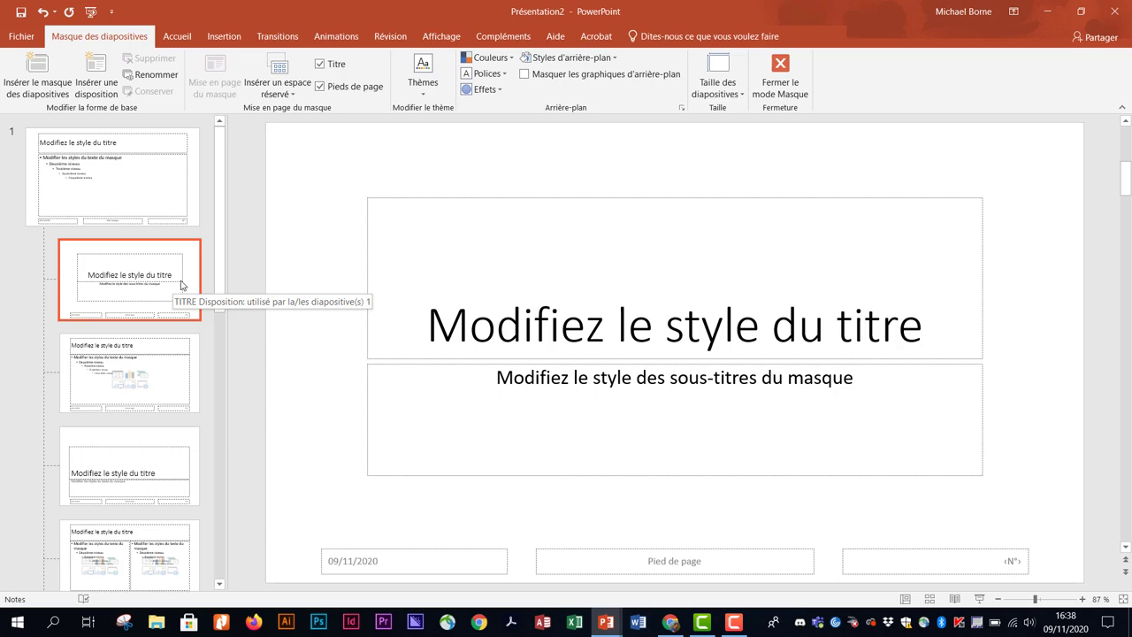
Step: Leave master view, look over the Nouvelle diapositive layouts, then reopen slide master view
{"action": "left_click", "coordinate": [781, 70]}
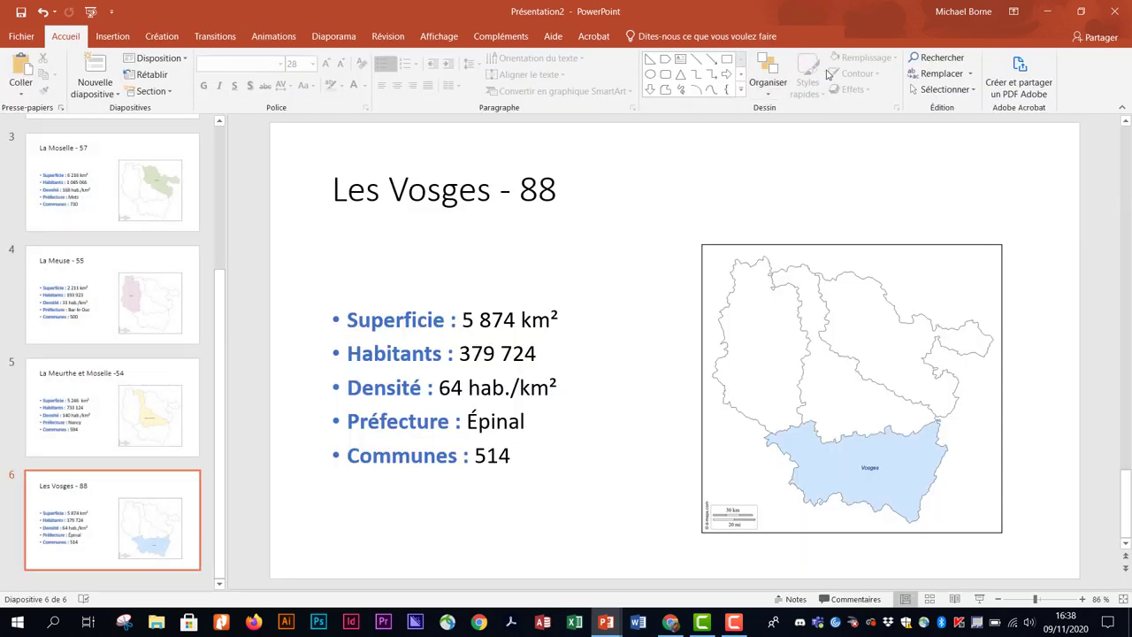
{"action": "left_click_drag", "start_coordinate": [221, 296], "coordinate": [223, 133]}
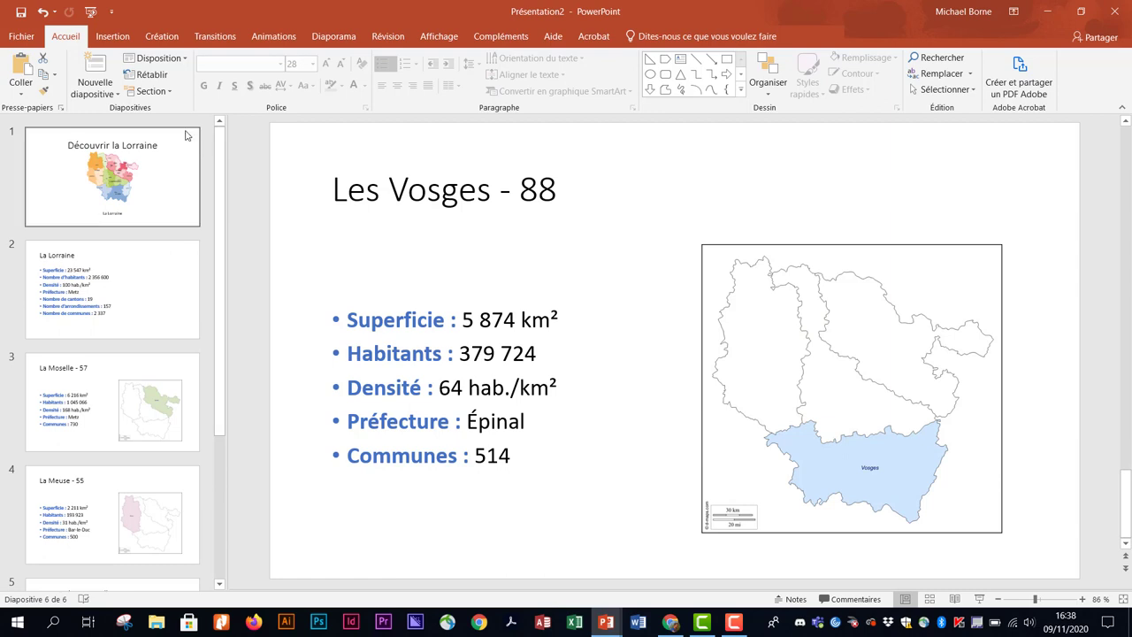
{"action": "left_click", "coordinate": [110, 94]}
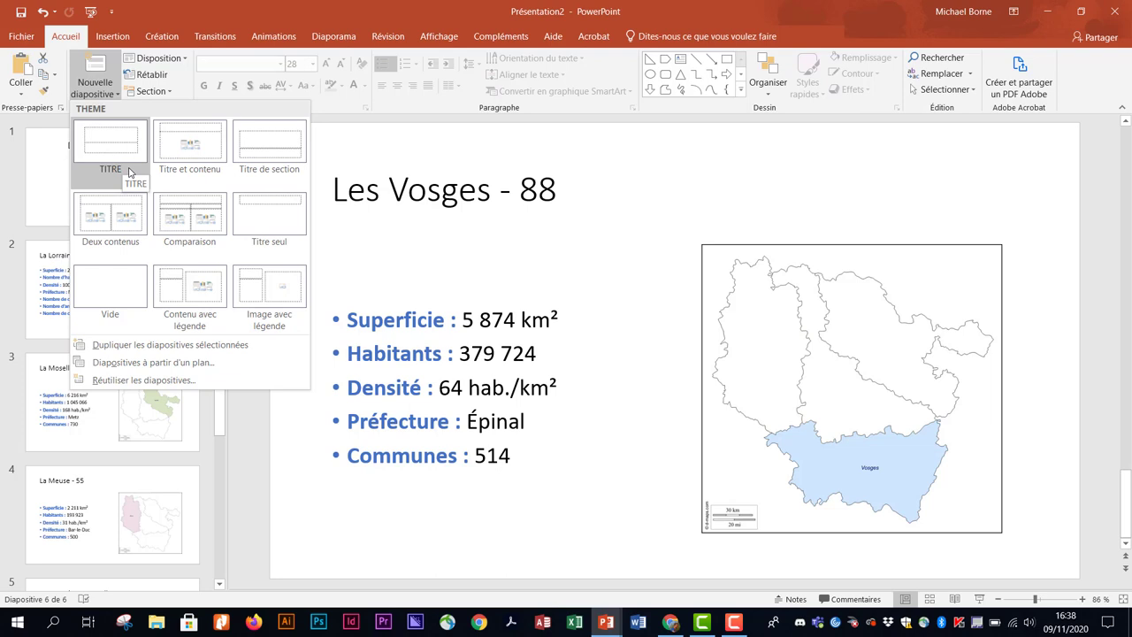
{"action": "left_click", "coordinate": [449, 40]}
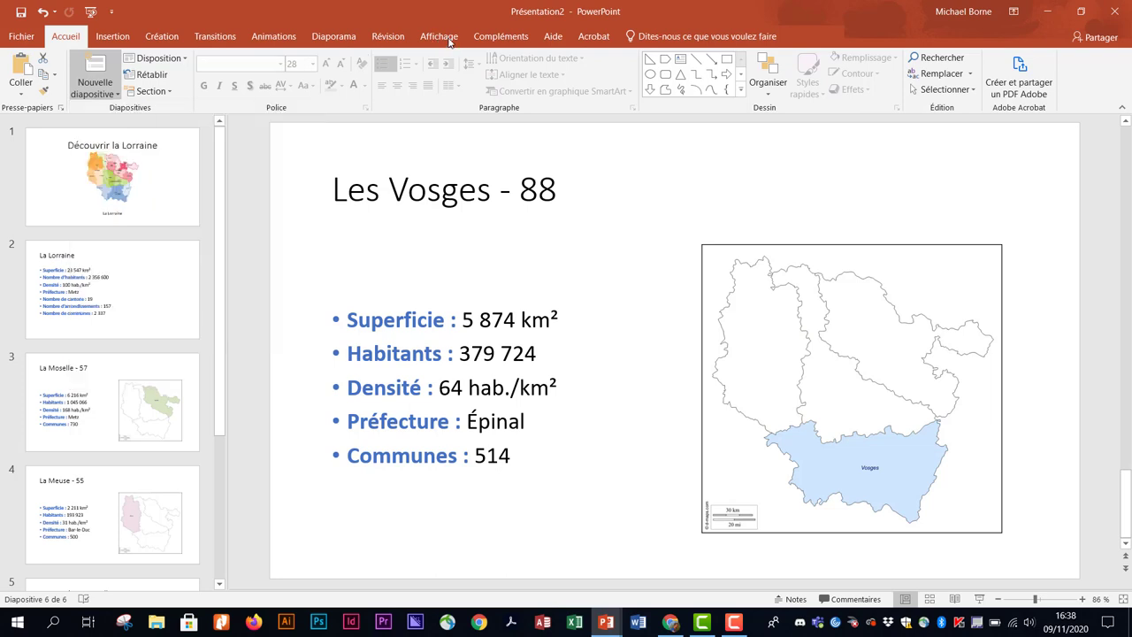
{"action": "left_click", "coordinate": [213, 71]}
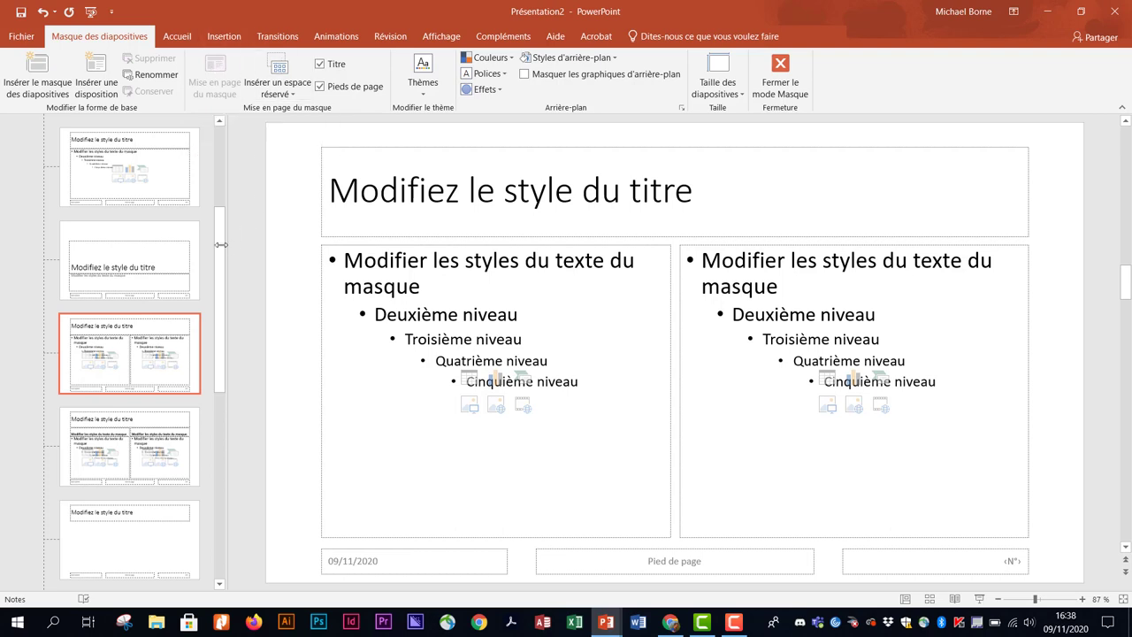
Step: Apply footer 'DUT TC - Informatique' and slide numbers to all slides, hidden on the title slide
{"action": "scroll", "coordinate": [225, 214], "scroll_direction": "up", "scroll_amount": 1}
{"action": "scroll", "coordinate": [225, 214], "scroll_direction": "up", "scroll_amount": 3}
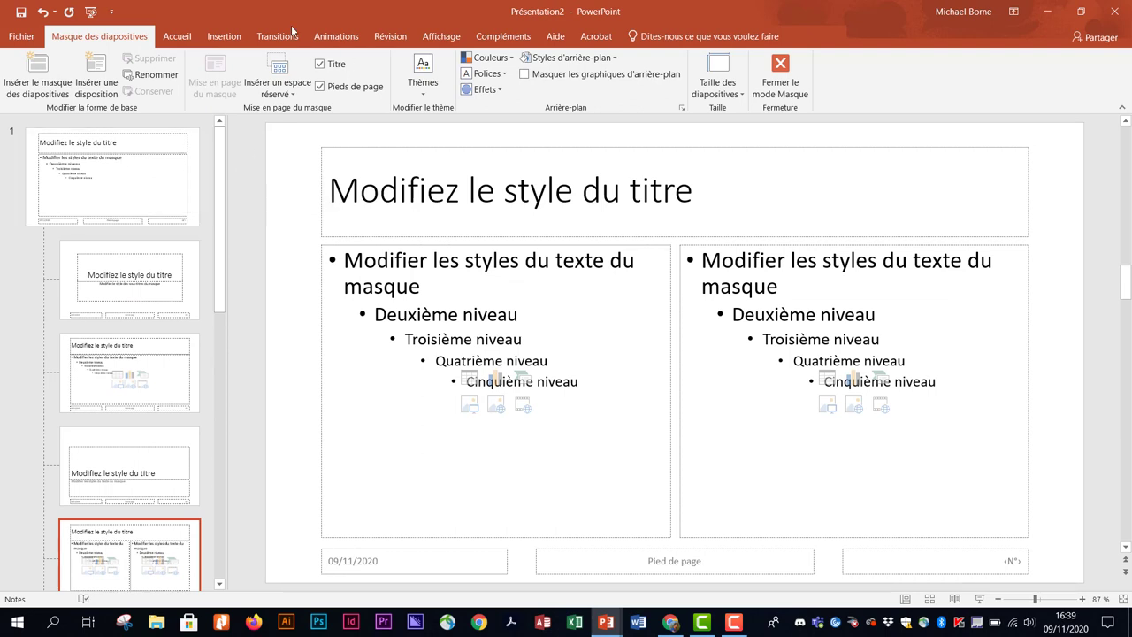
{"action": "left_click", "coordinate": [235, 40]}
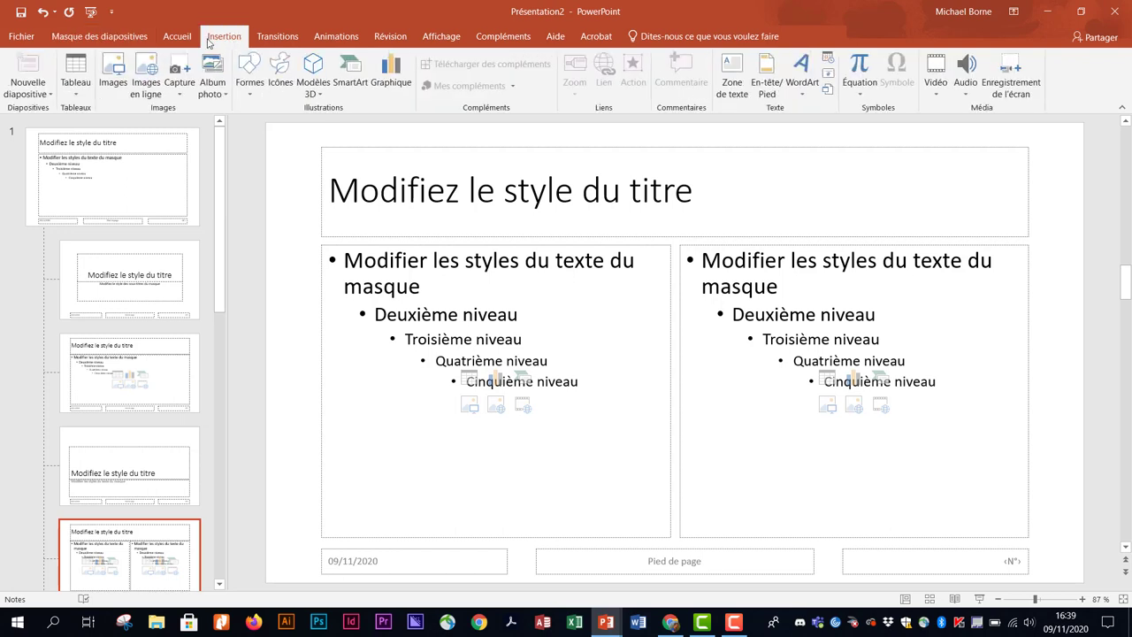
{"action": "left_click", "coordinate": [772, 90]}
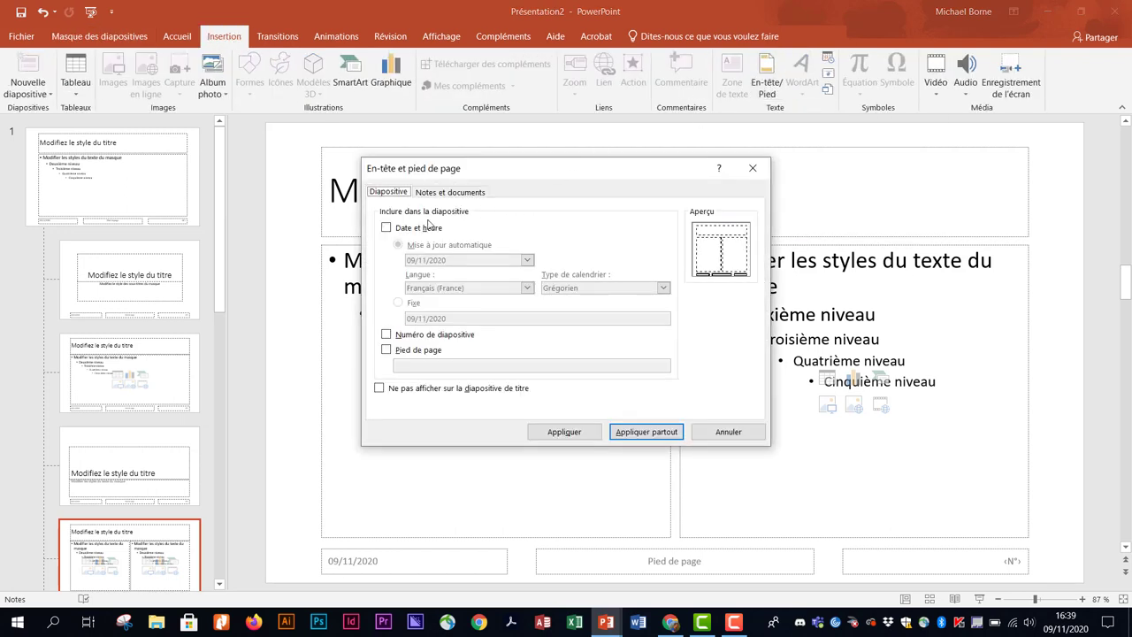
{"action": "left_click", "coordinate": [387, 335]}
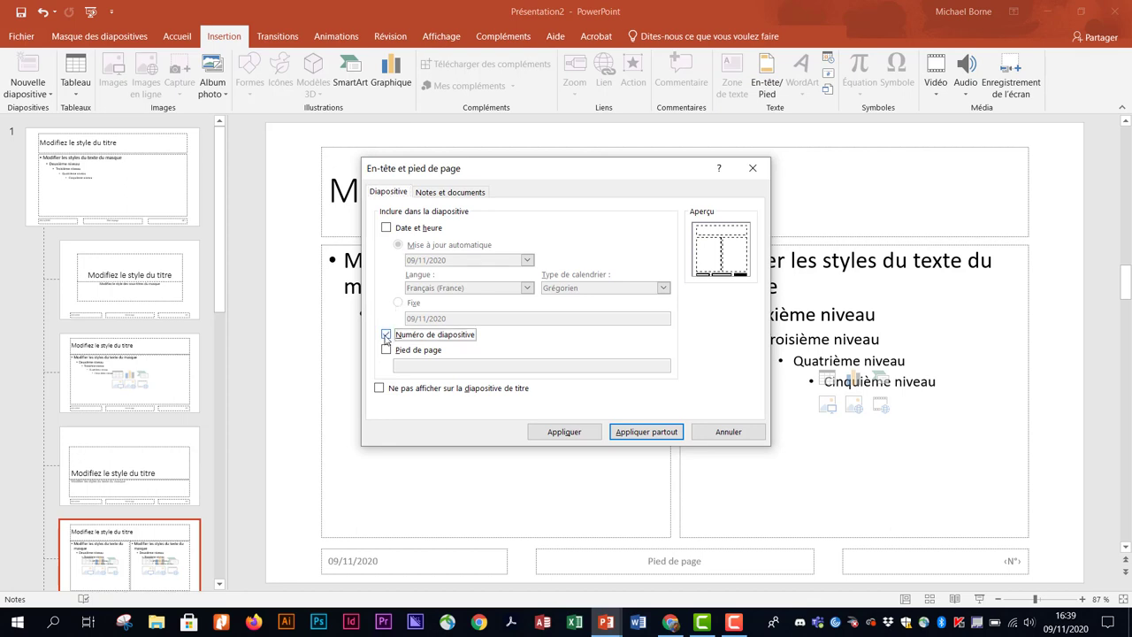
{"action": "left_click", "coordinate": [385, 350]}
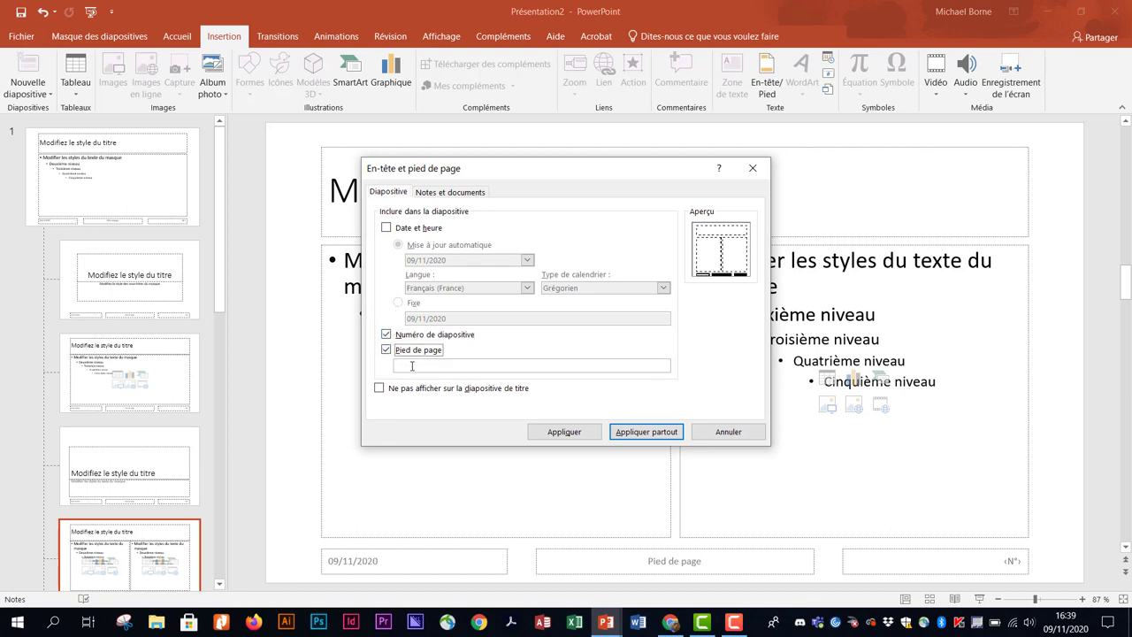
{"action": "left_click", "coordinate": [412, 366]}
{"action": "type", "text": "DUT "}
{"action": "type", "text": "TC - "}
{"action": "type", "text": "Inf"}
{"action": "type", "text": "ormatique"}
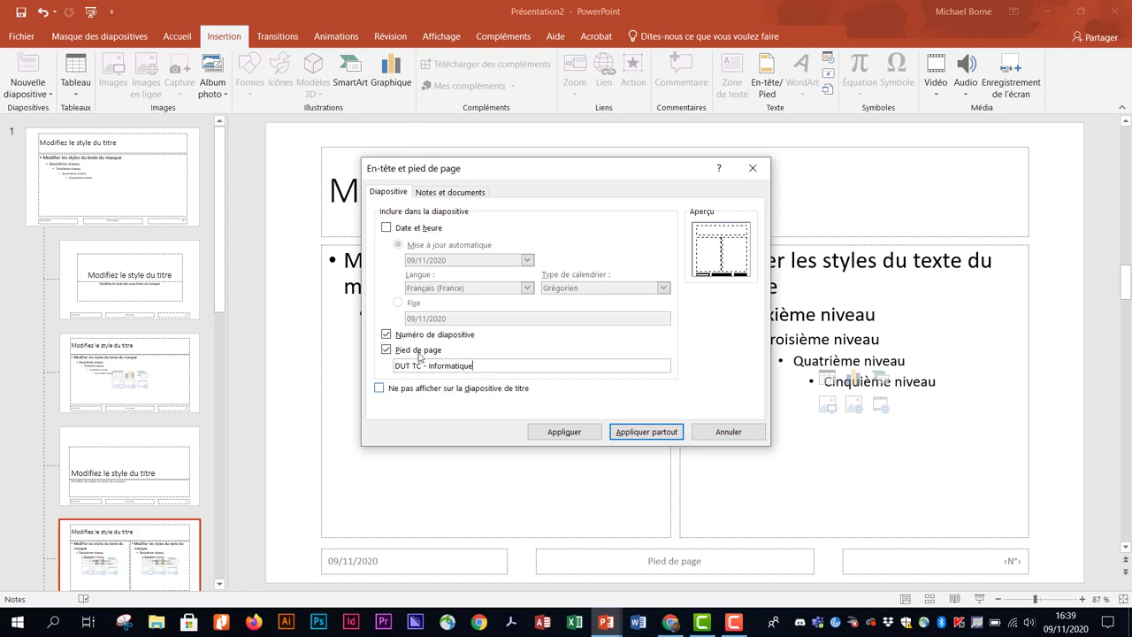
{"action": "left_click", "coordinate": [381, 389]}
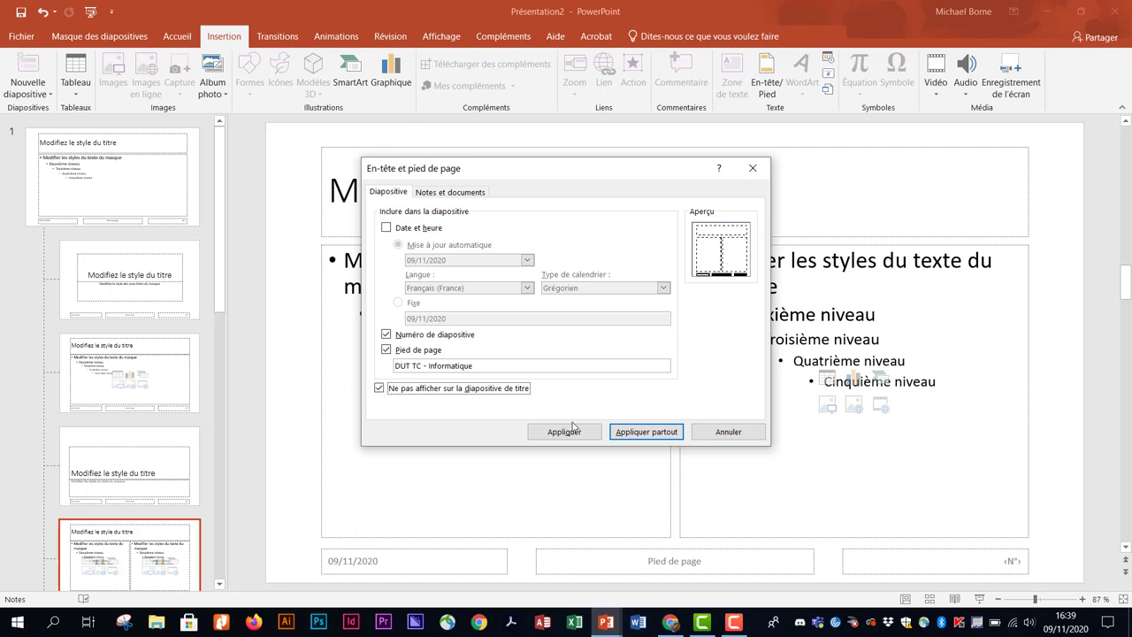
{"action": "left_click", "coordinate": [643, 433]}
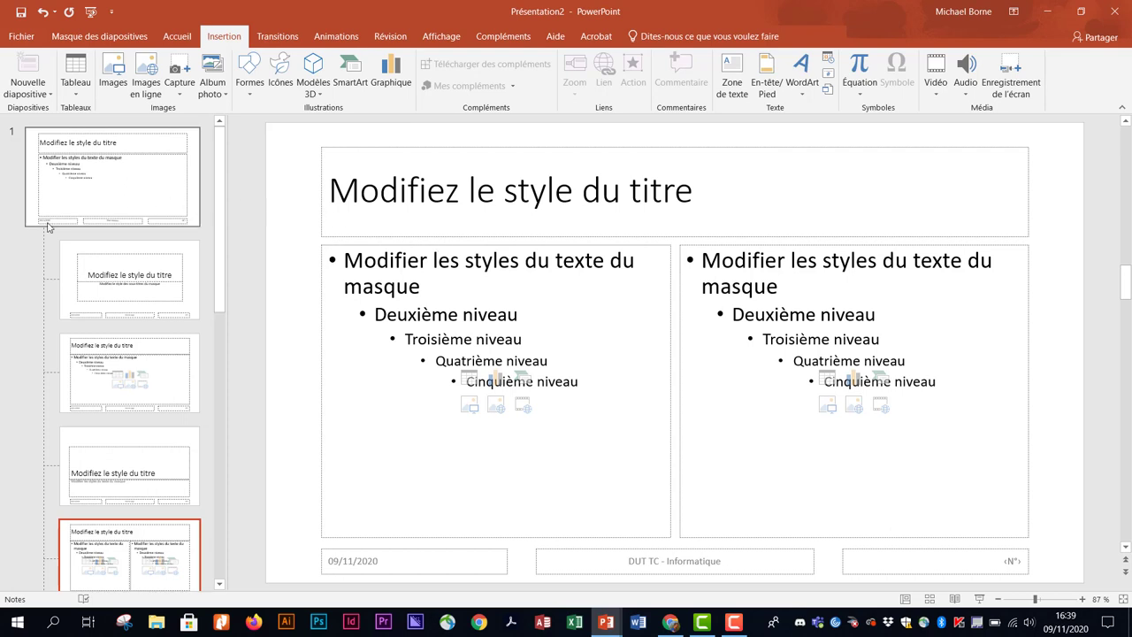
Step: Inspect the Title and Content layout in the slide master to check its footer
{"action": "left_click", "coordinate": [152, 395]}
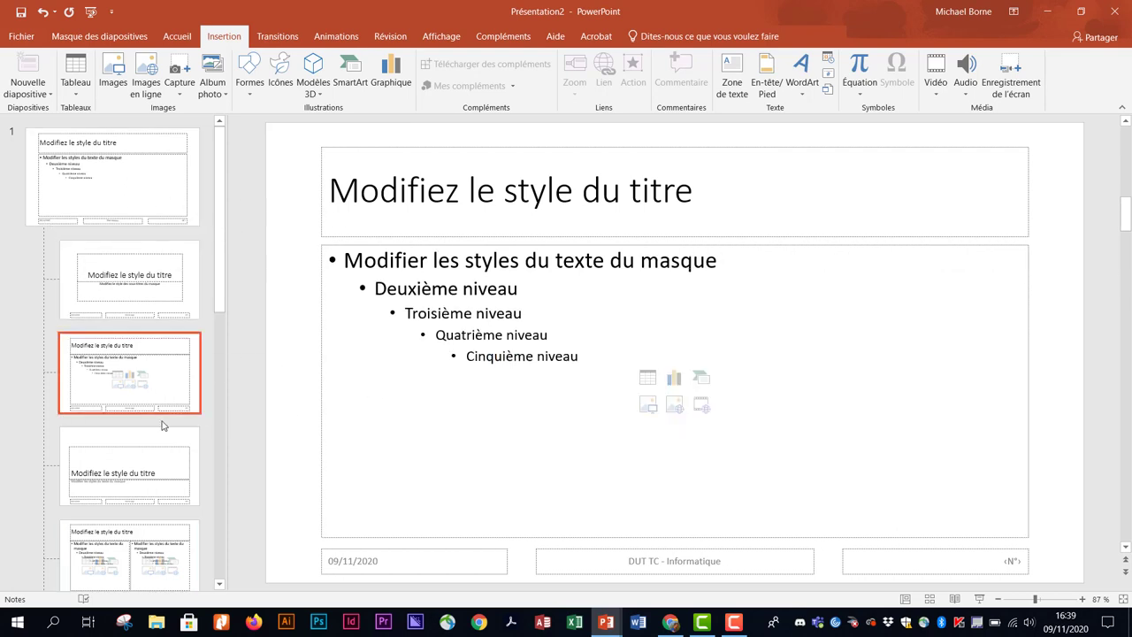
{"action": "scroll", "coordinate": [141, 398], "scroll_direction": "down", "scroll_amount": 2}
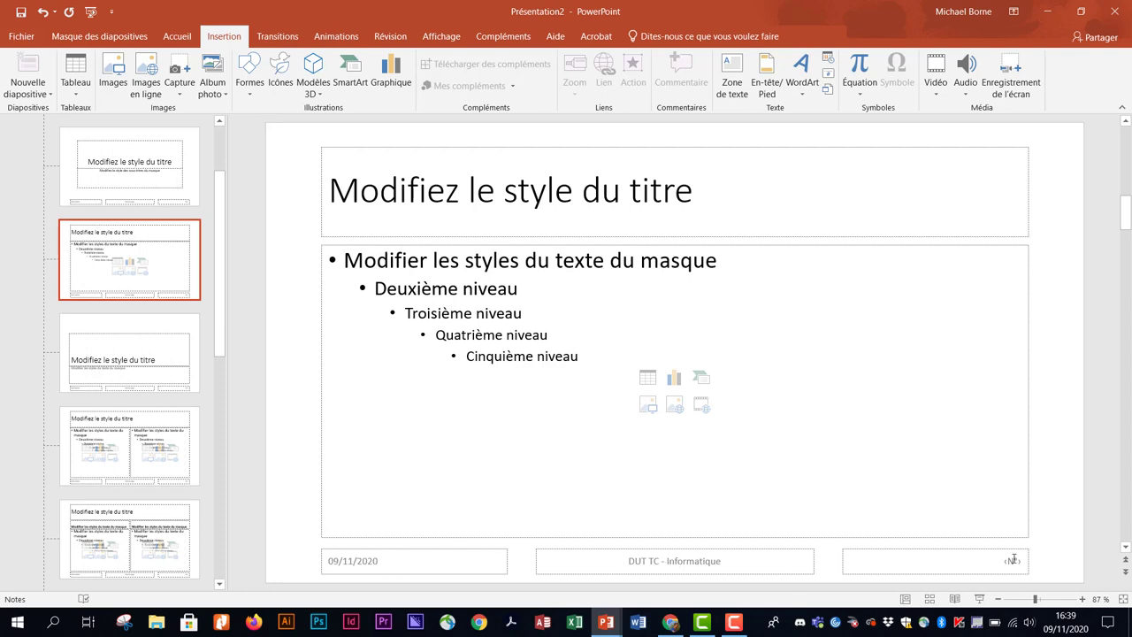
{"action": "scroll", "coordinate": [678, 265], "scroll_direction": "up", "scroll_amount": 2}
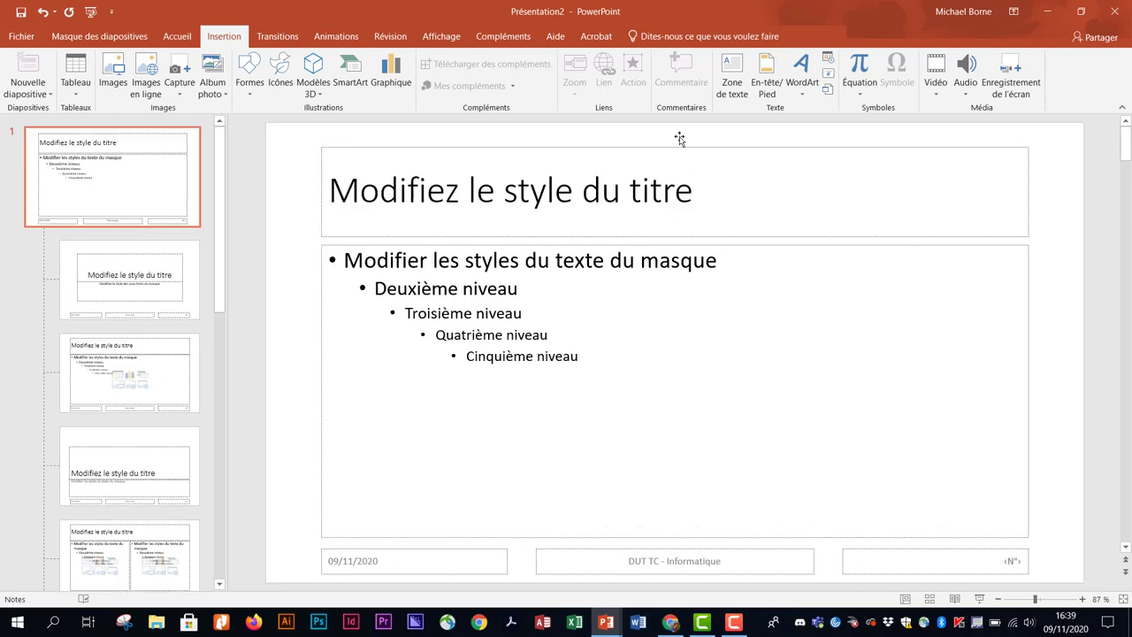
Step: Return to Normal view and go back up to the title slide
{"action": "left_click", "coordinate": [448, 40]}
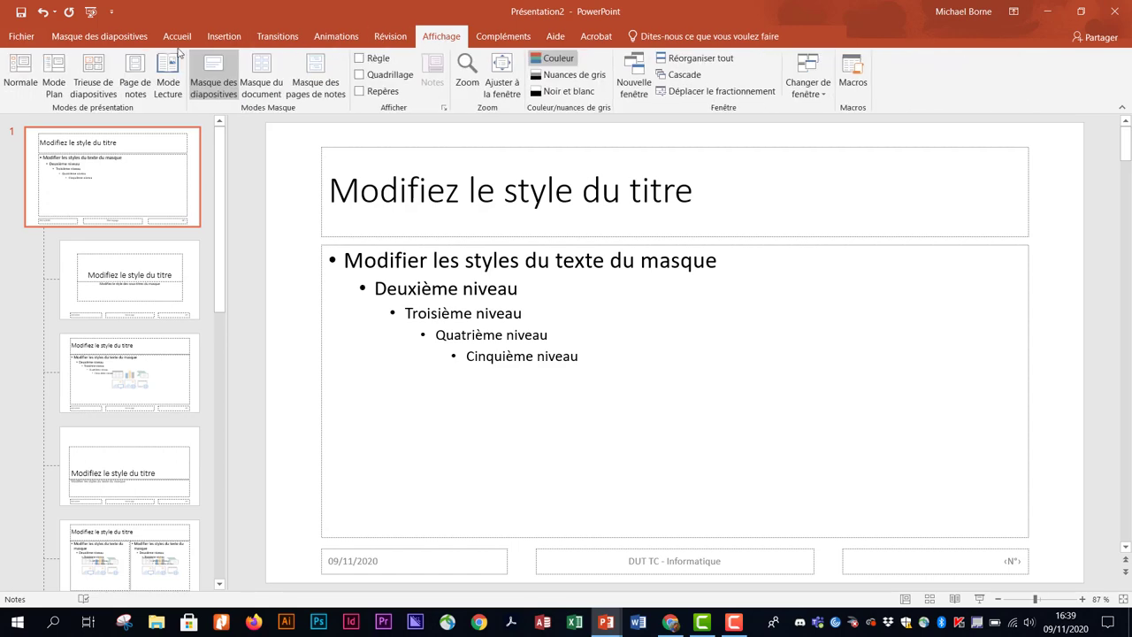
{"action": "left_click", "coordinate": [19, 77]}
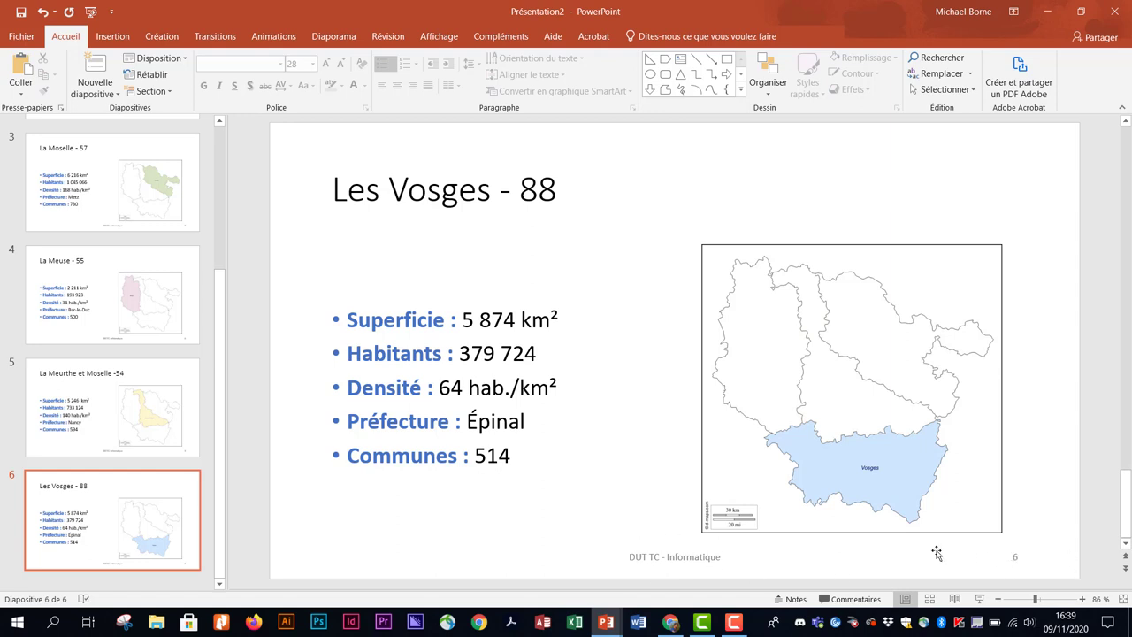
{"action": "scroll", "coordinate": [240, 305], "scroll_direction": "up", "scroll_amount": 3}
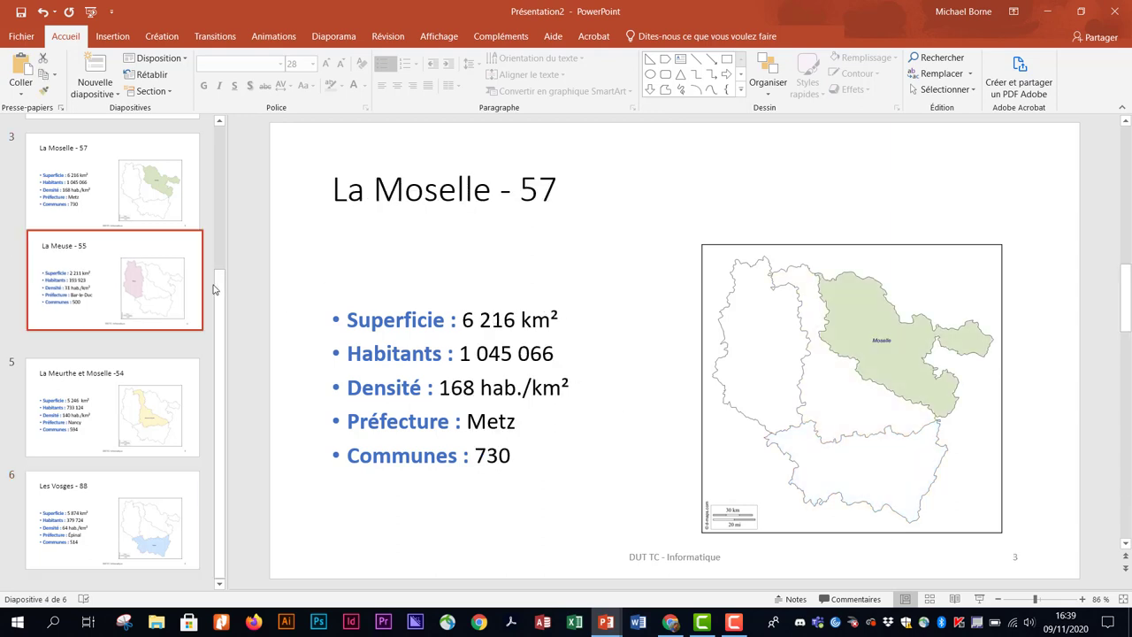
{"action": "scroll", "coordinate": [223, 303], "scroll_direction": "up", "scroll_amount": 3}
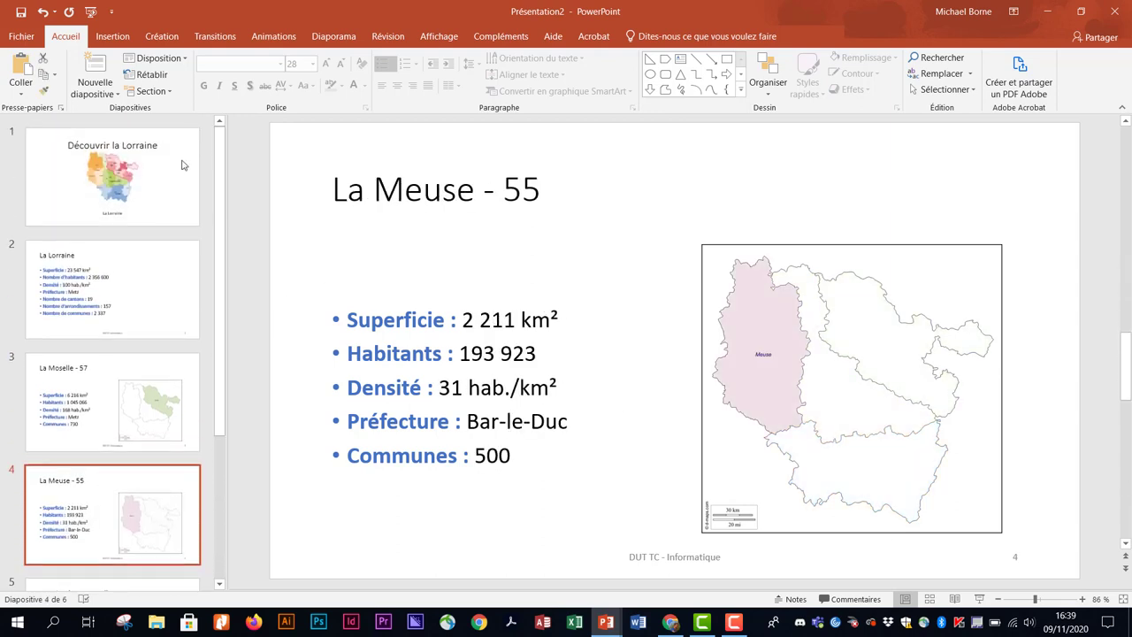
{"action": "left_click", "coordinate": [181, 168]}
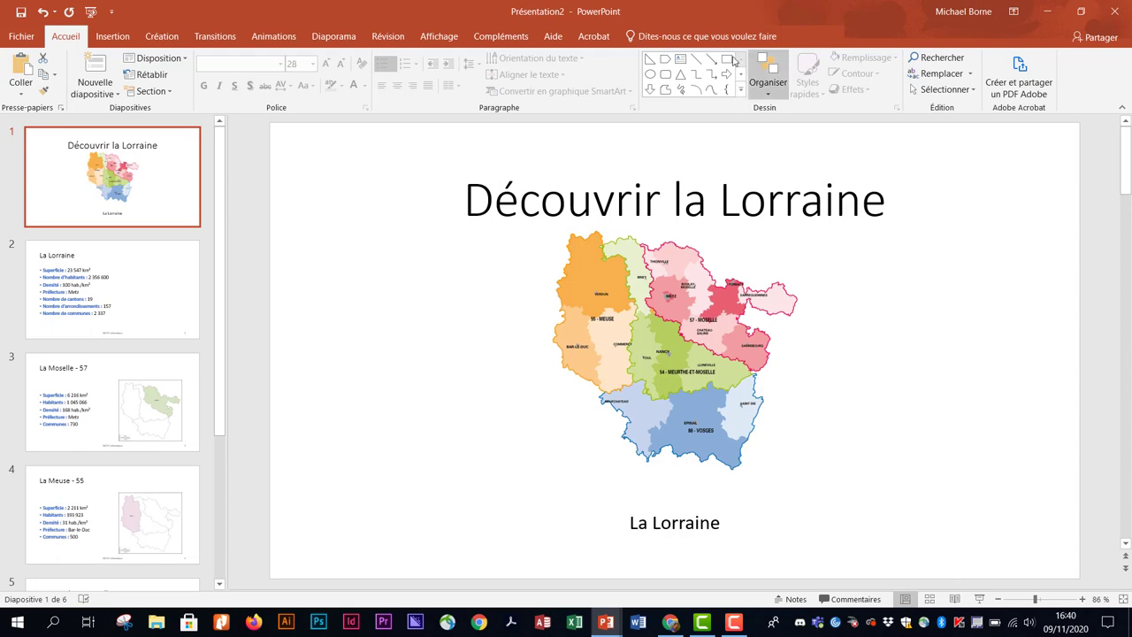
Step: Reopen Slide Master view and select the top slide master
{"action": "left_click", "coordinate": [447, 38]}
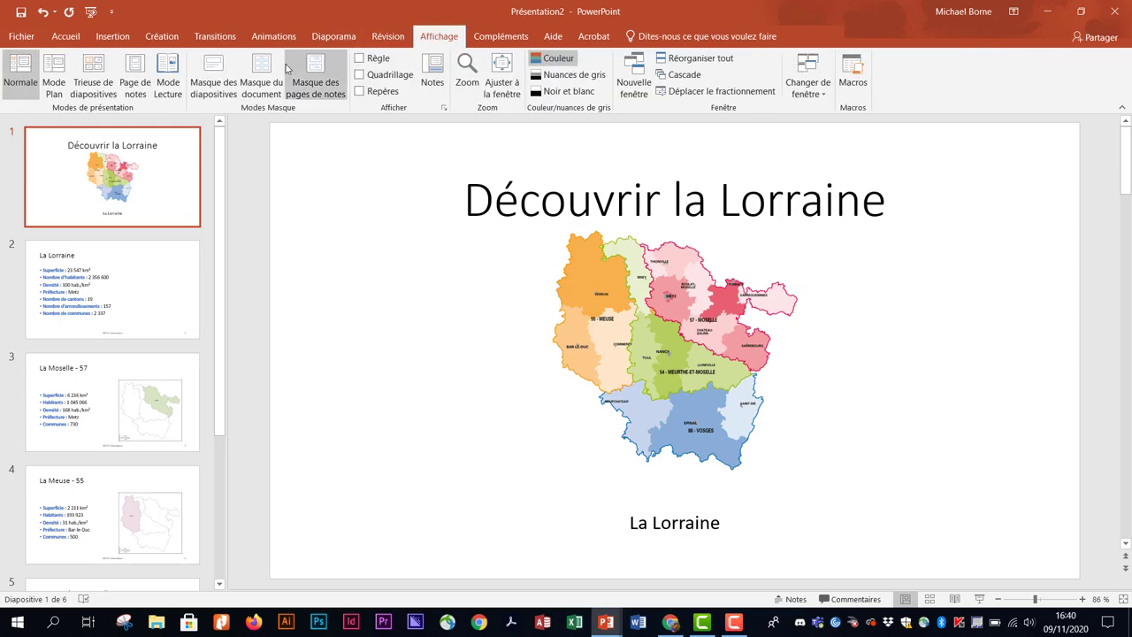
{"action": "left_click", "coordinate": [217, 78]}
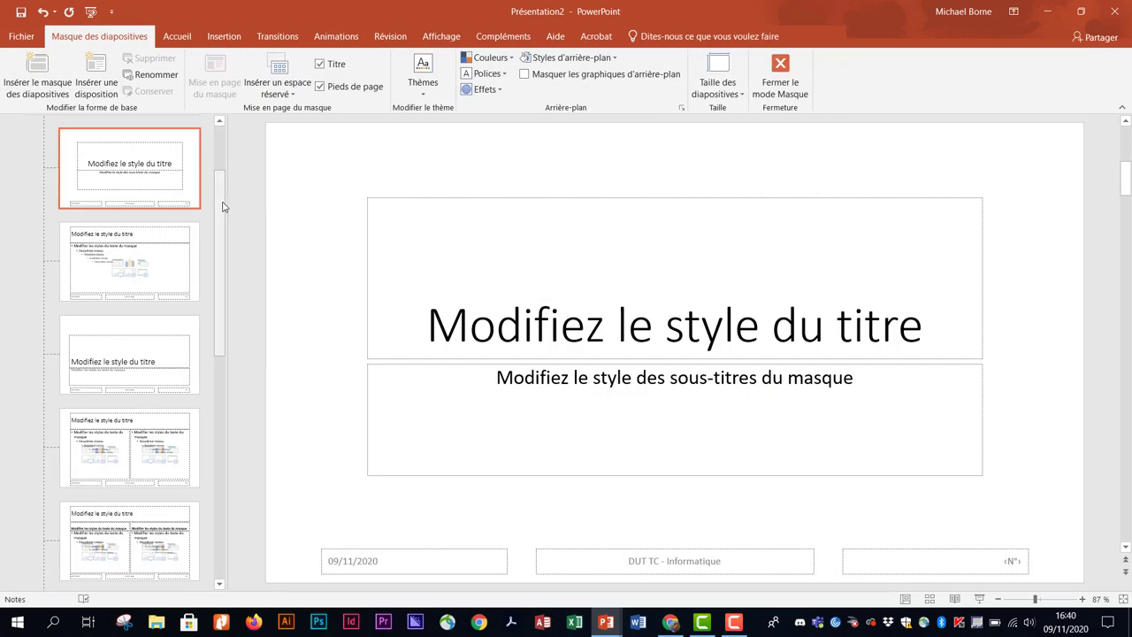
{"action": "scroll", "coordinate": [176, 203], "scroll_direction": "up", "scroll_amount": 2}
{"action": "left_click", "coordinate": [187, 180]}
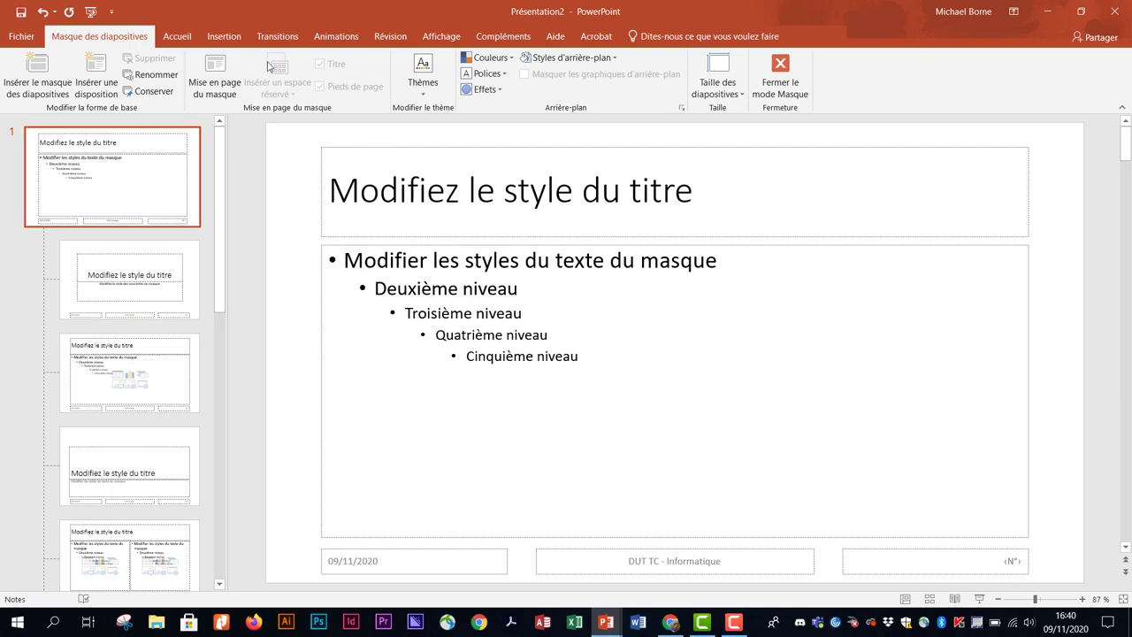
Step: Allow the footer on the title slide, apply it to all slides, and return to Normal view
{"action": "left_click", "coordinate": [241, 39]}
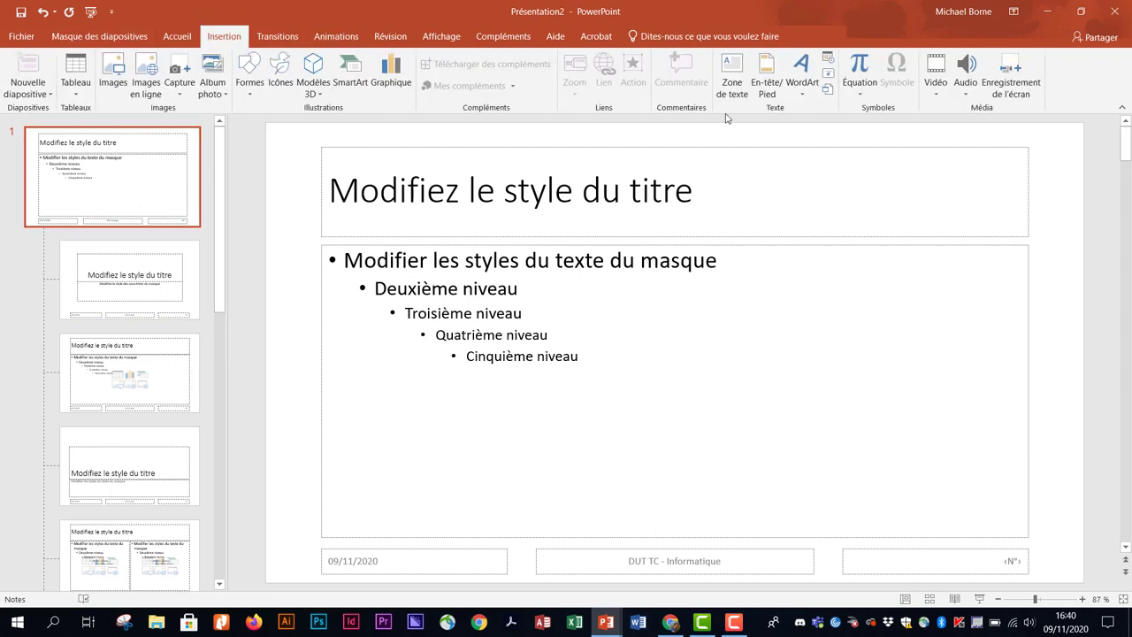
{"action": "left_click", "coordinate": [767, 78]}
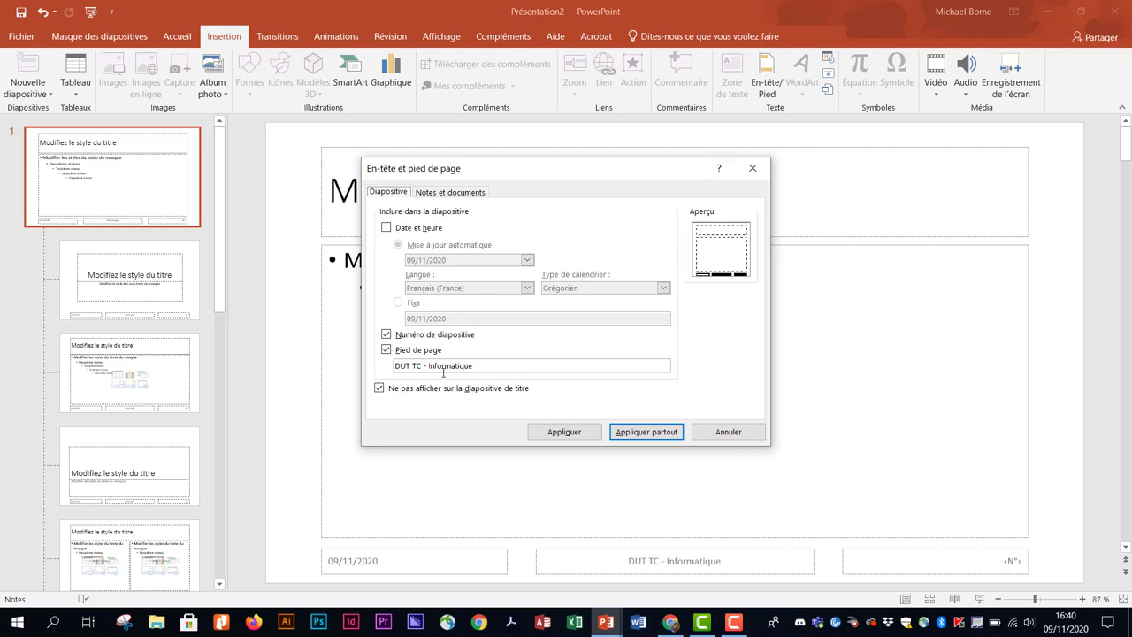
{"action": "left_click", "coordinate": [379, 389]}
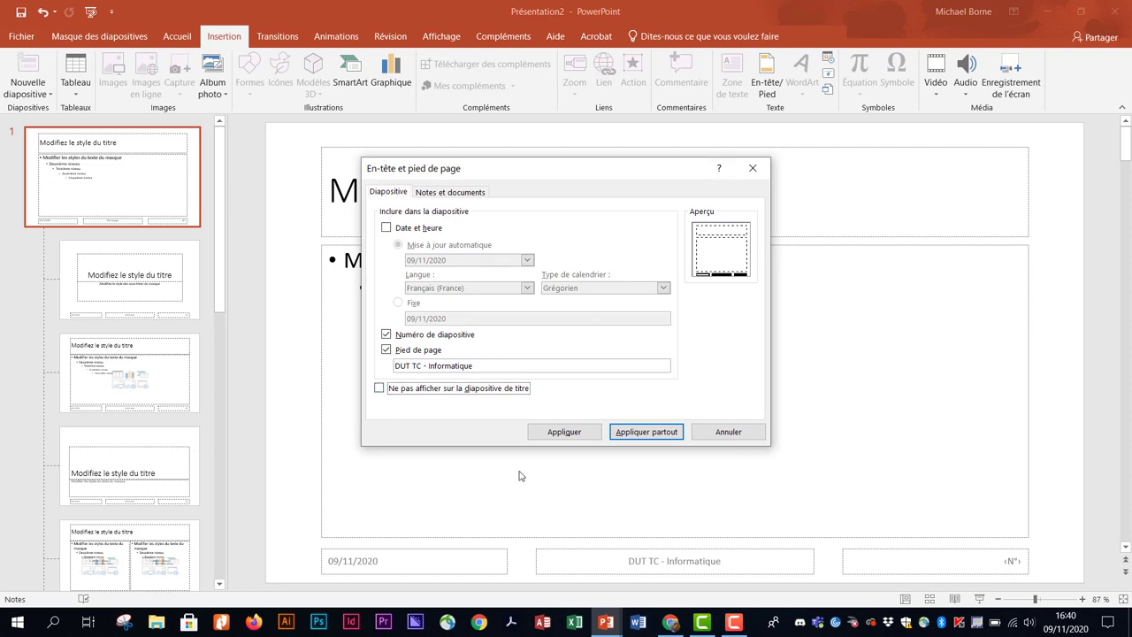
{"action": "left_click", "coordinate": [656, 437]}
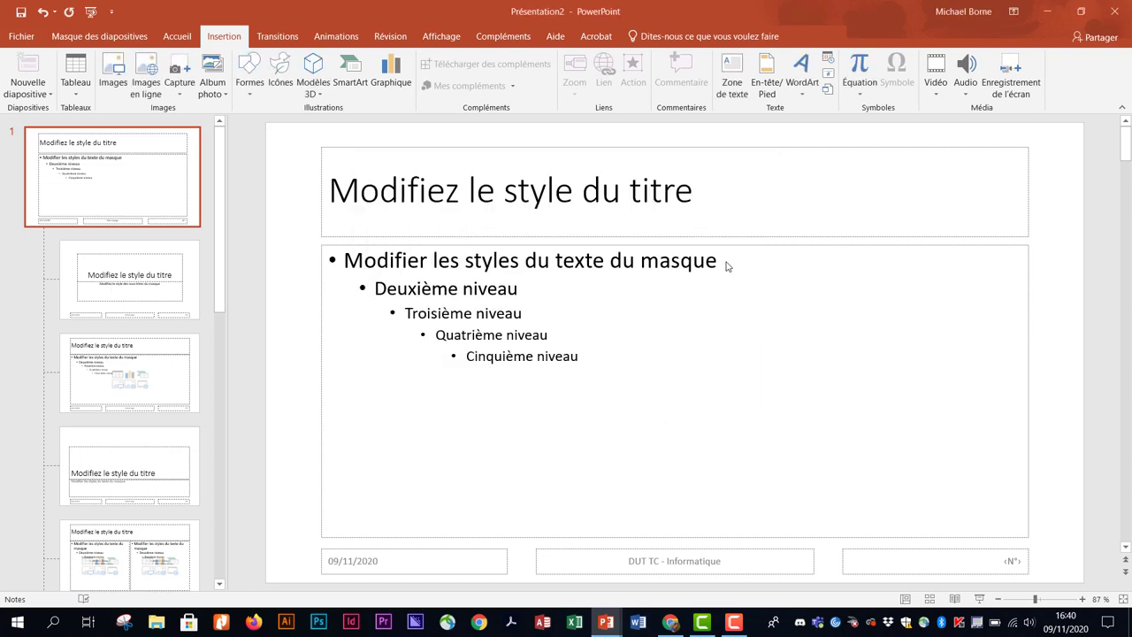
{"action": "left_click", "coordinate": [441, 36]}
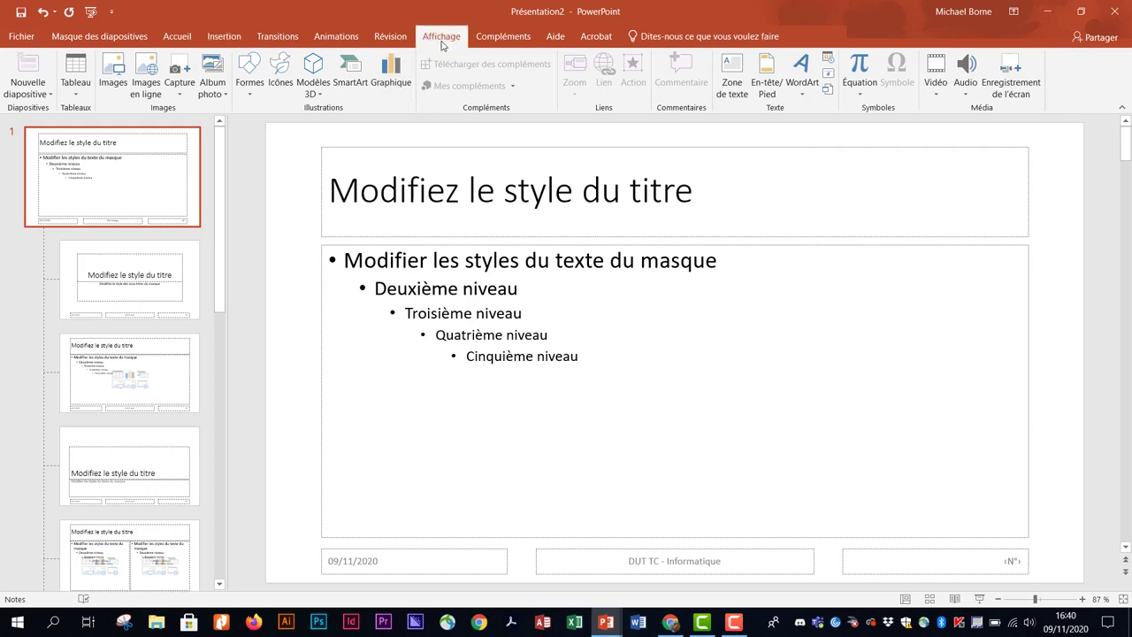
{"action": "left_click", "coordinate": [20, 78]}
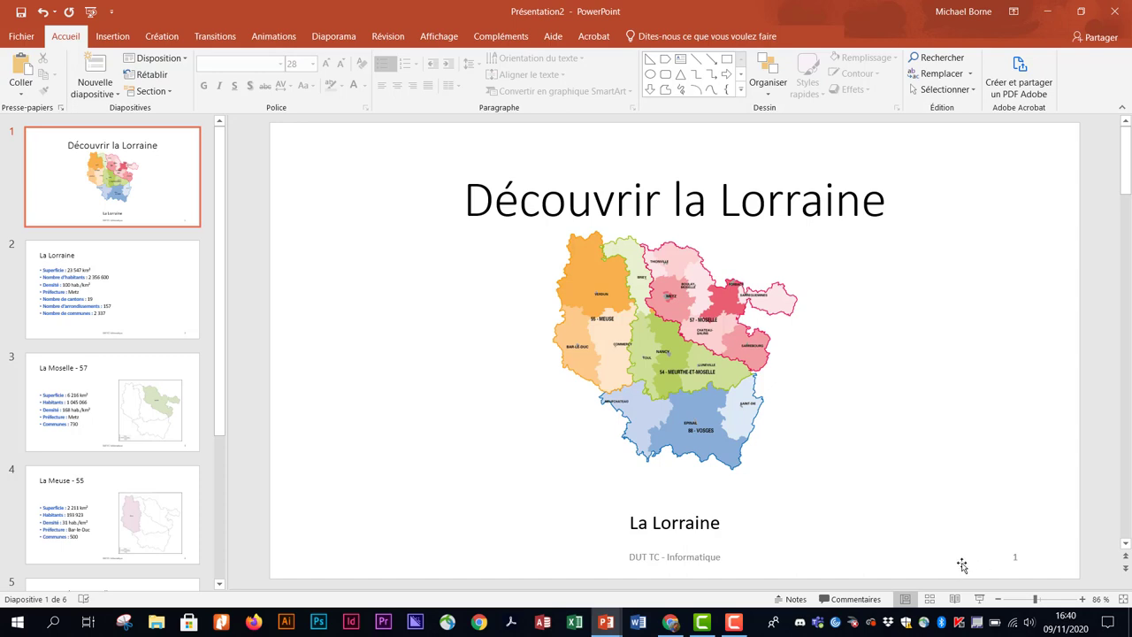
Step: Switch to Slide Master view (Affichage > Masque des diapositives) and select the top parent master slide
{"action": "left_click", "coordinate": [351, 44]}
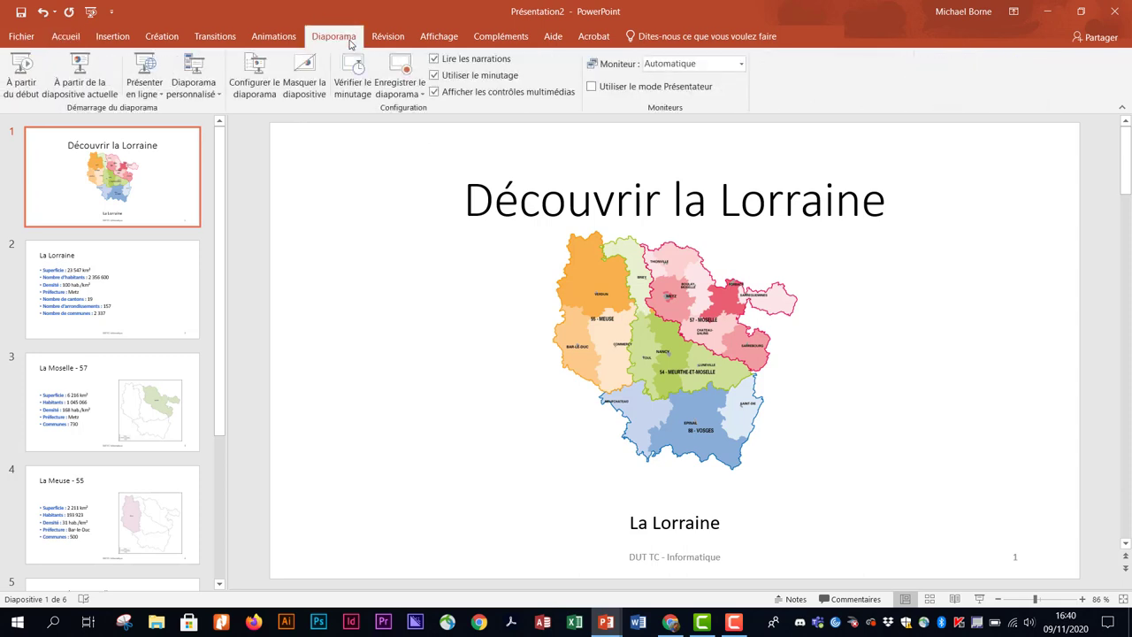
{"action": "left_click", "coordinate": [438, 36]}
{"action": "left_click", "coordinate": [225, 75]}
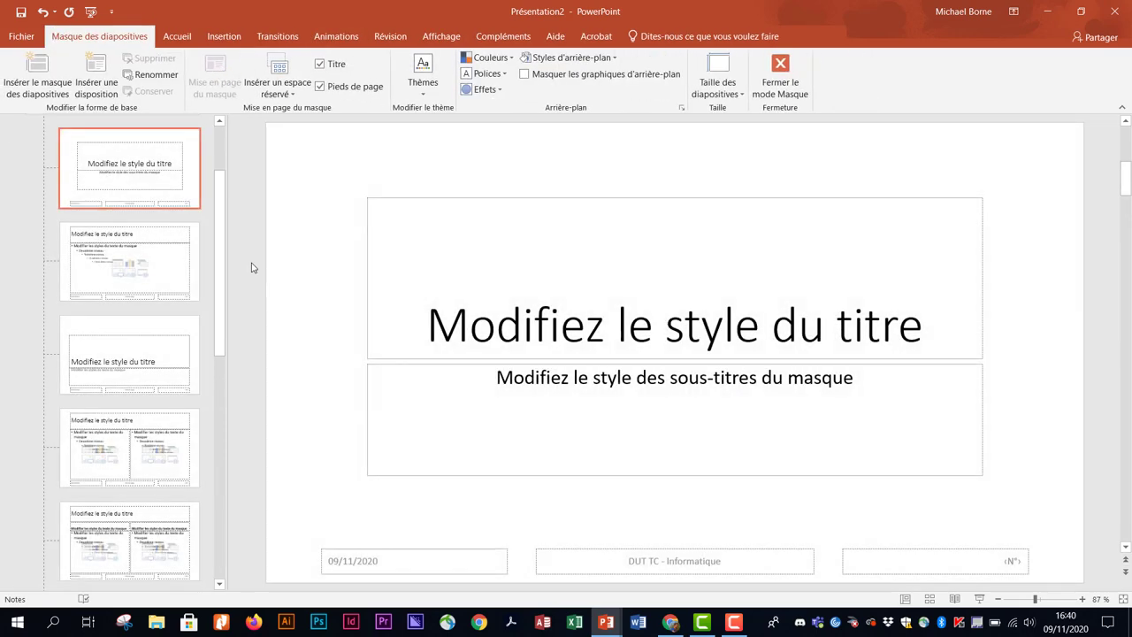
{"action": "left_click_drag", "start_coordinate": [221, 257], "coordinate": [221, 214]}
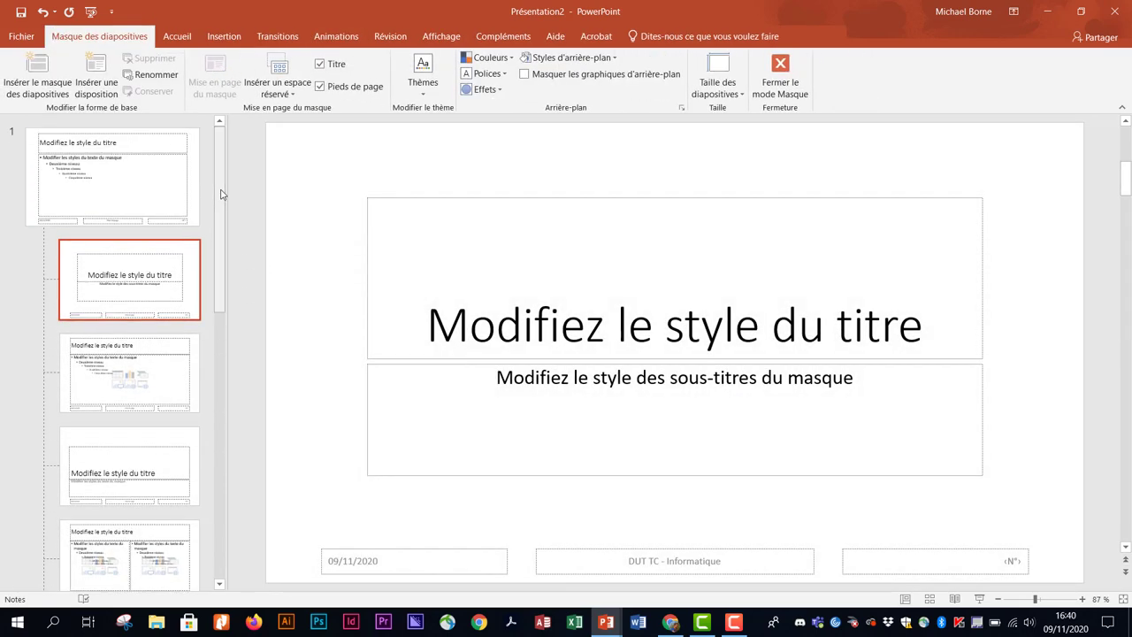
{"action": "left_click", "coordinate": [194, 179]}
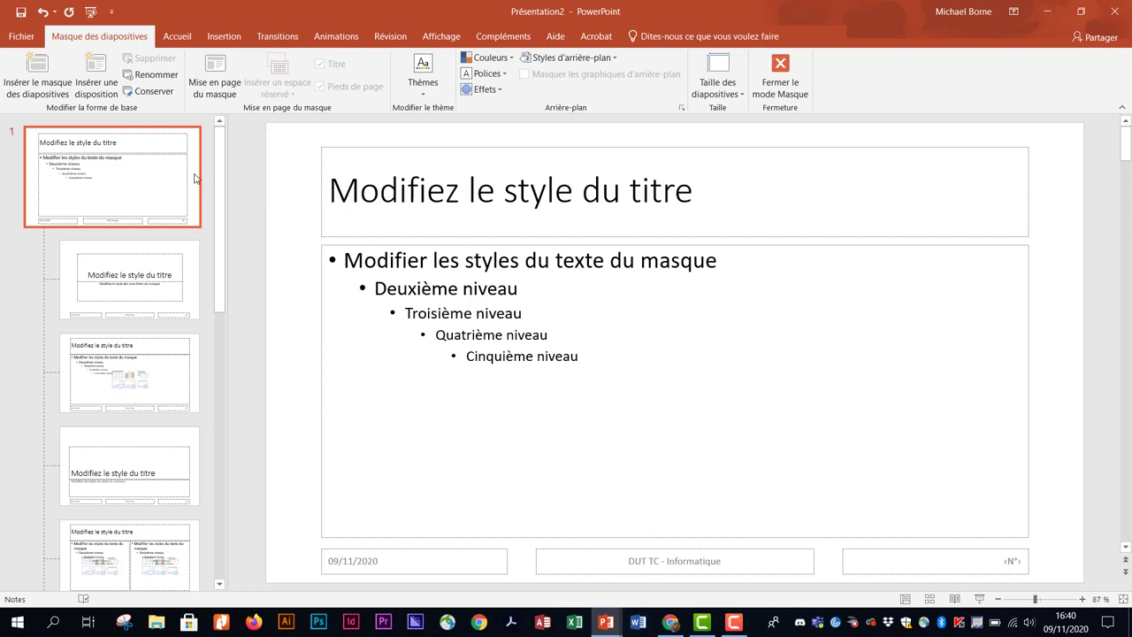
{"action": "left_click", "coordinate": [207, 36]}
Step: Draw a thin blue rectangle banner (33,87 × 1,01 cm) across the master slide's top edge
{"action": "left_click", "coordinate": [246, 88]}
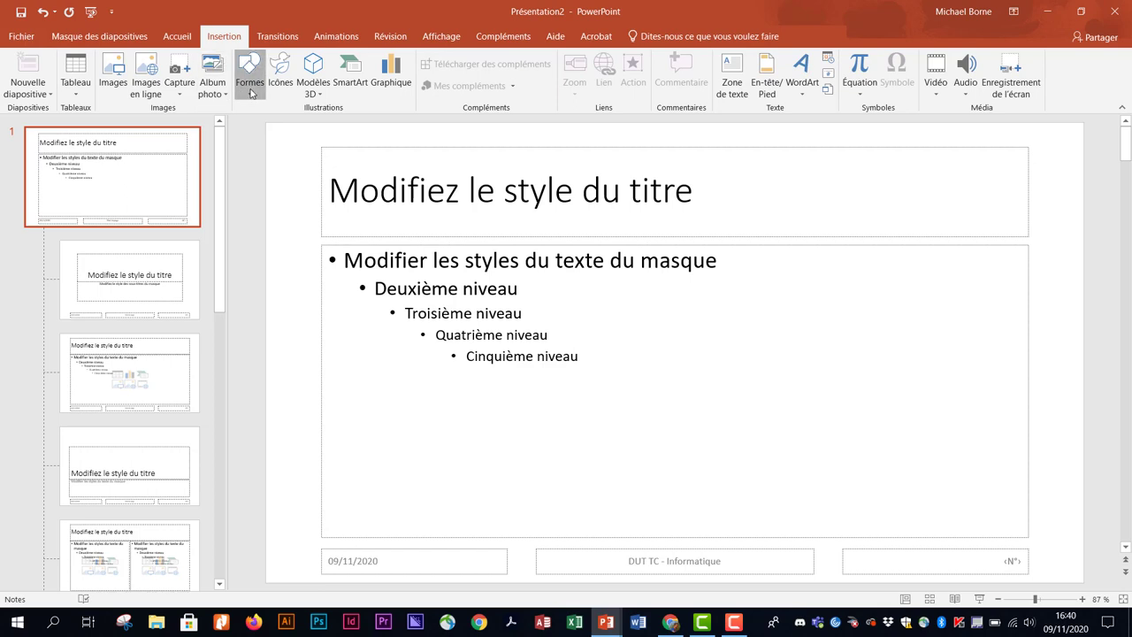
{"action": "left_click", "coordinate": [321, 124]}
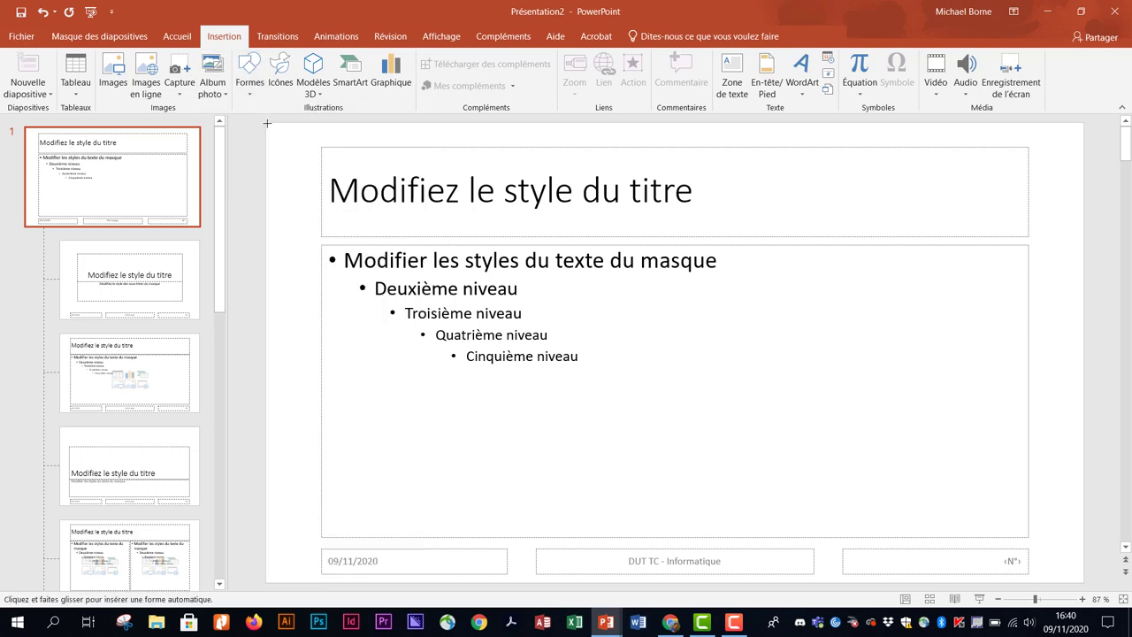
{"action": "left_click_drag", "start_coordinate": [266, 123], "coordinate": [1085, 149]}
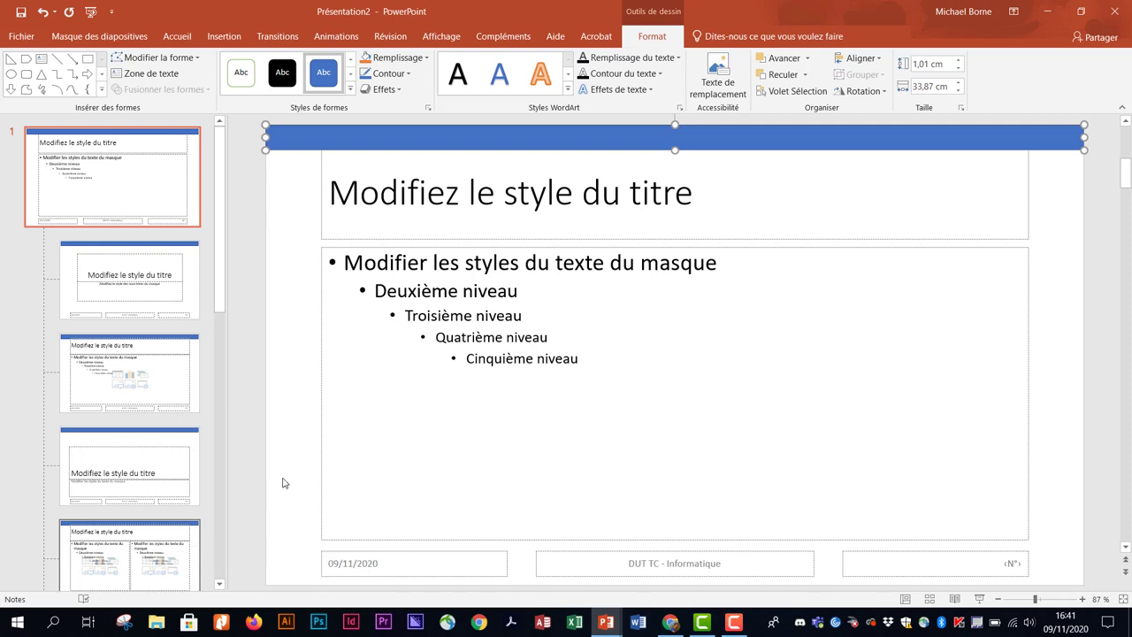
{"action": "left_click", "coordinate": [239, 40]}
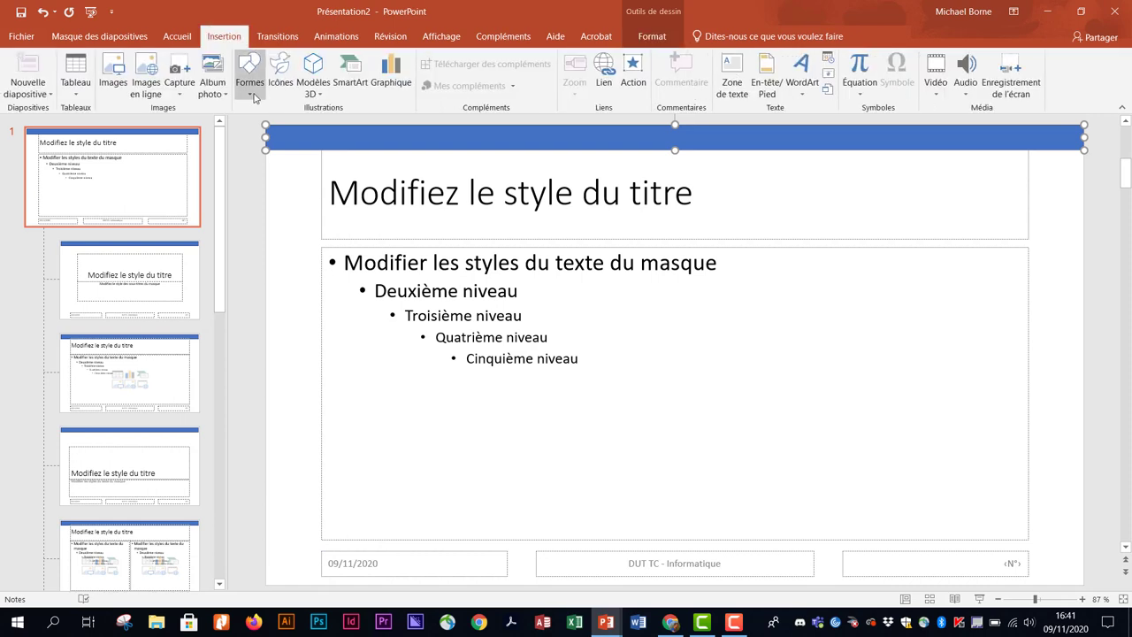
Step: Draw a pentagon arrow tab just below the top banner at the left
{"action": "left_click", "coordinate": [249, 75]}
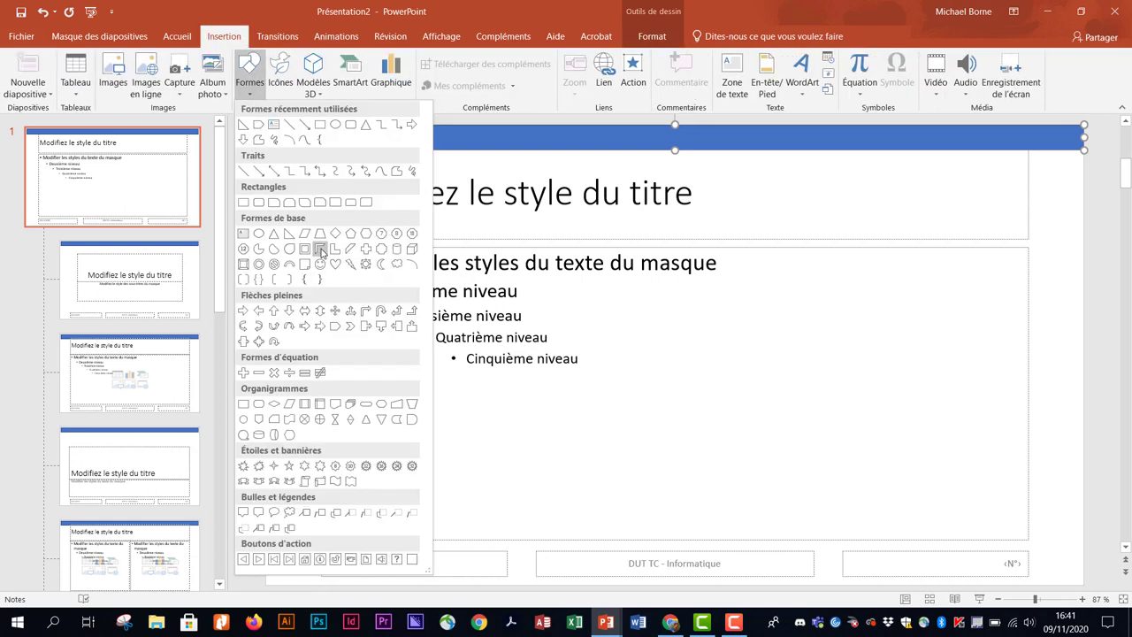
{"action": "left_click", "coordinate": [335, 326]}
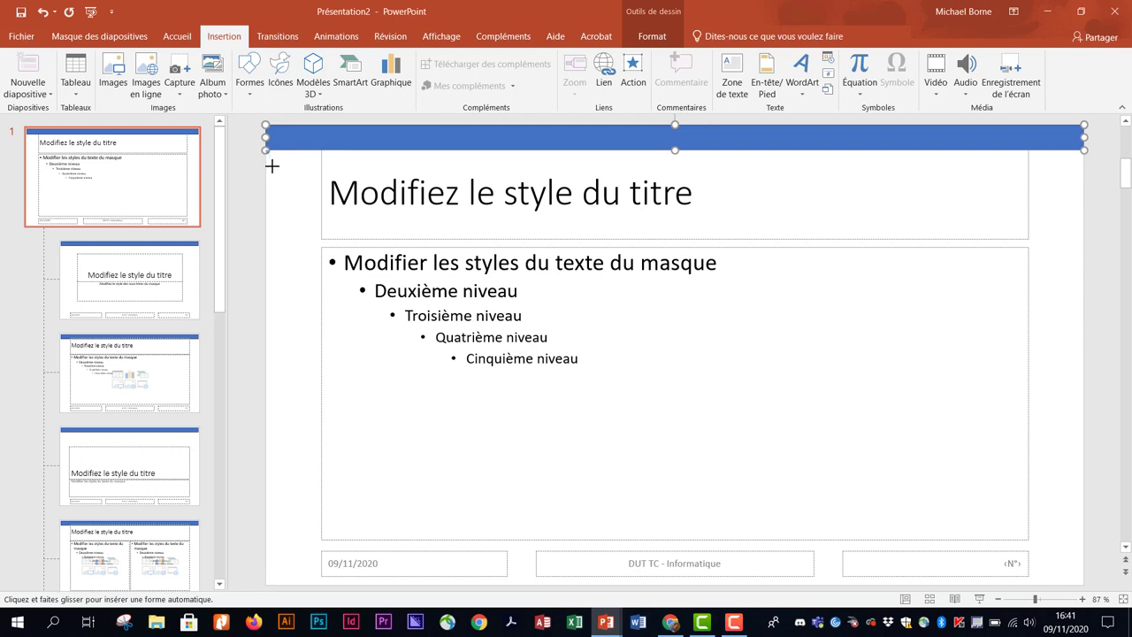
{"action": "left_click_drag", "start_coordinate": [271, 165], "coordinate": [437, 174]}
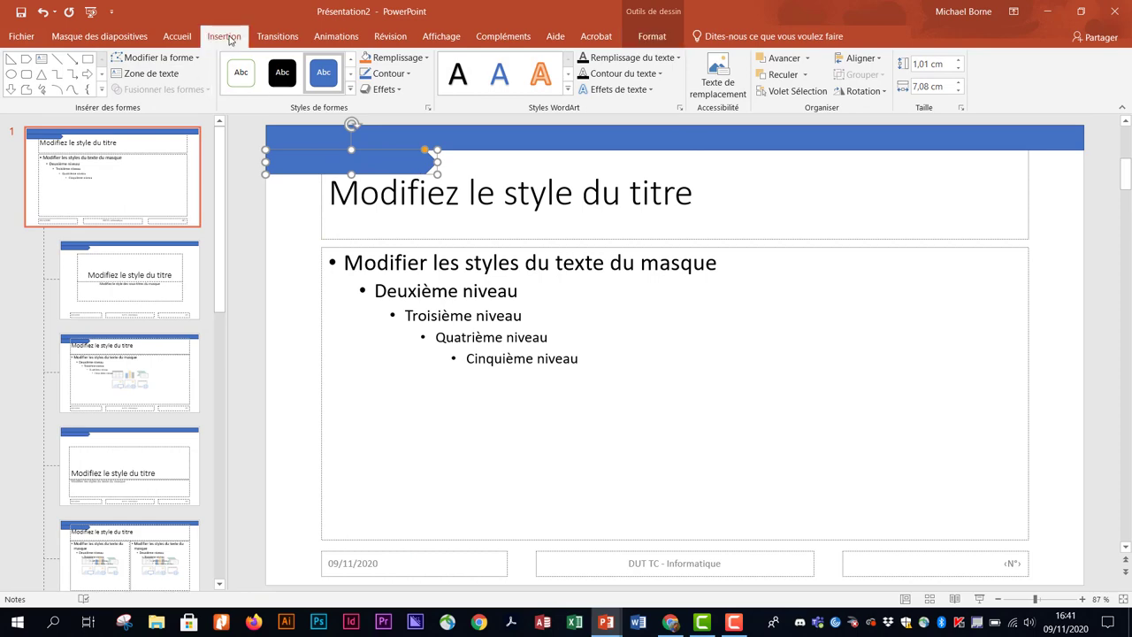
Step: Draw a right triangle in the master slide's bottom-left corner
{"action": "left_click", "coordinate": [225, 36]}
{"action": "left_click", "coordinate": [250, 72]}
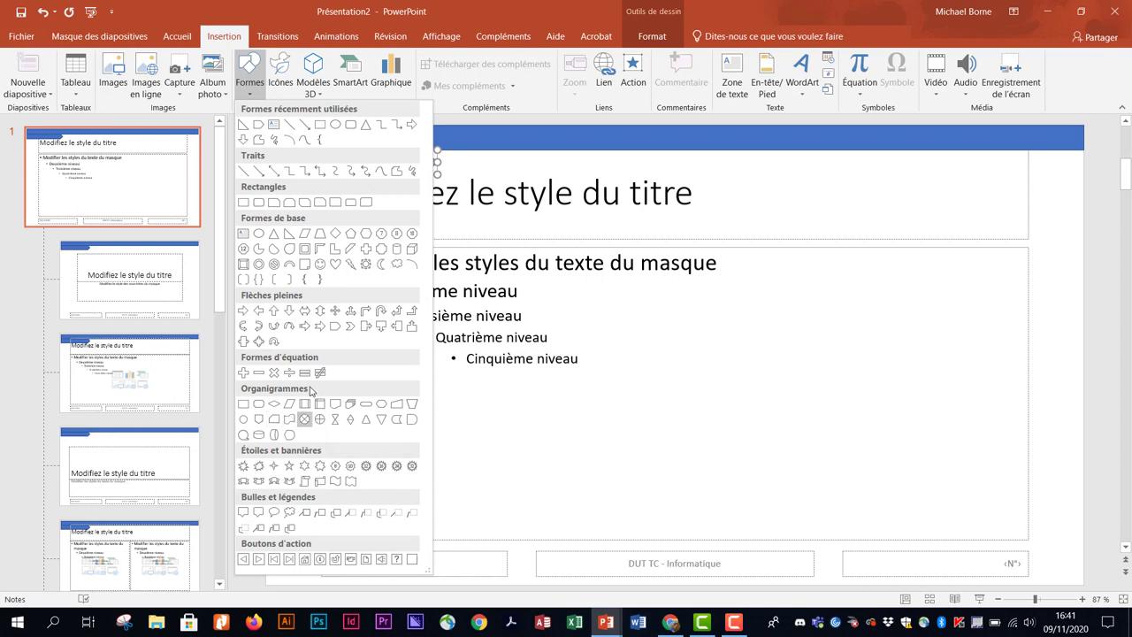
{"action": "left_click", "coordinate": [291, 233]}
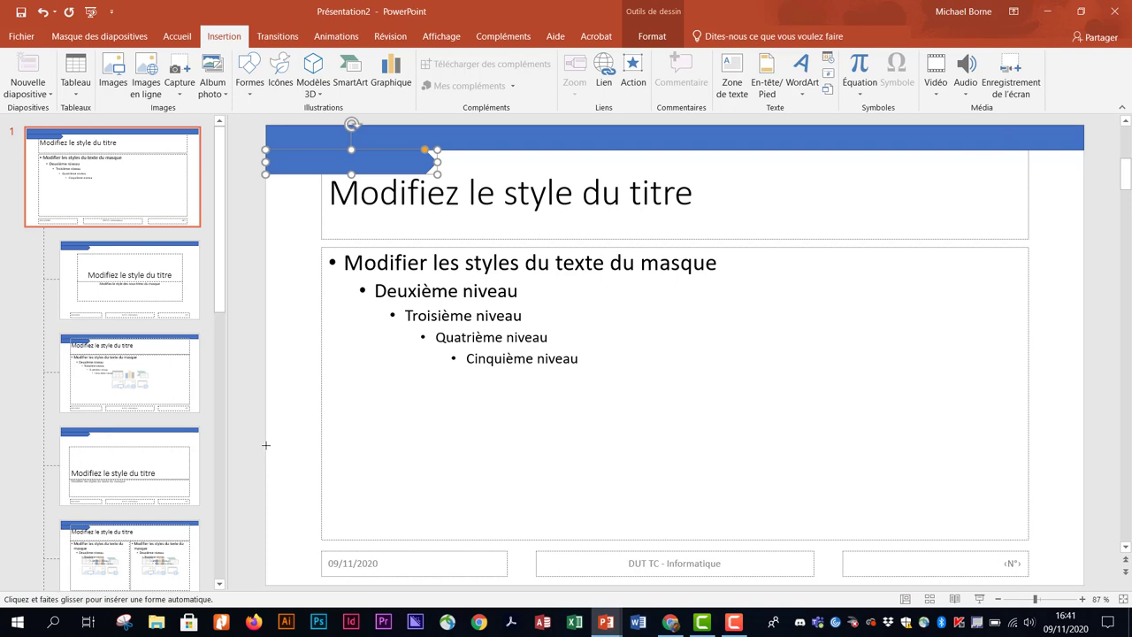
{"action": "left_click_drag", "start_coordinate": [266, 453], "coordinate": [459, 580]}
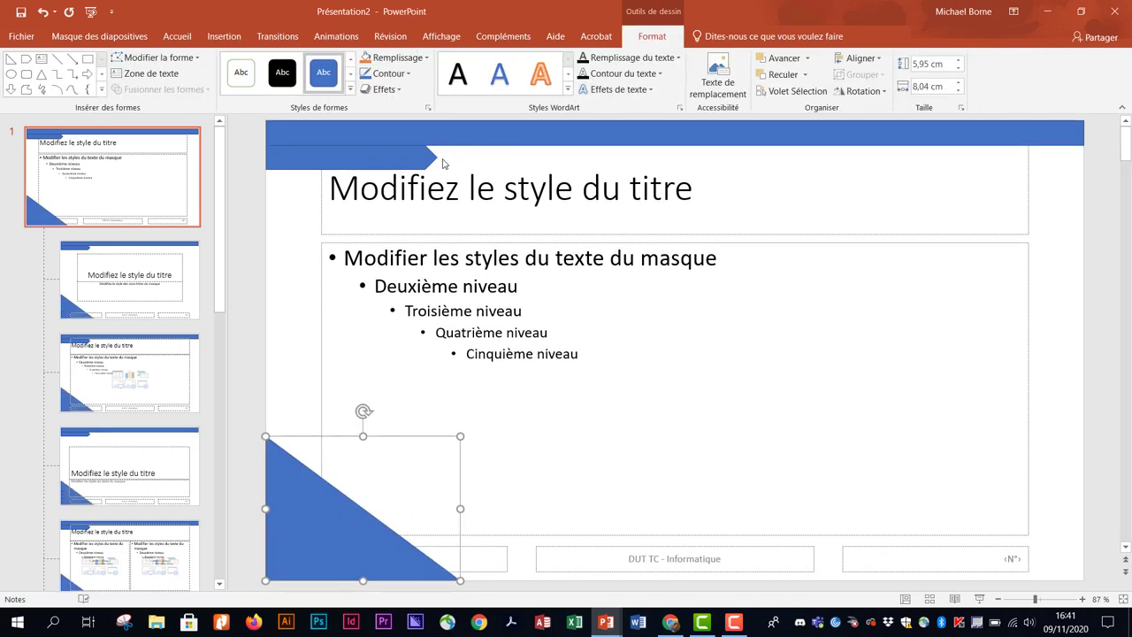
{"action": "left_click", "coordinate": [224, 36]}
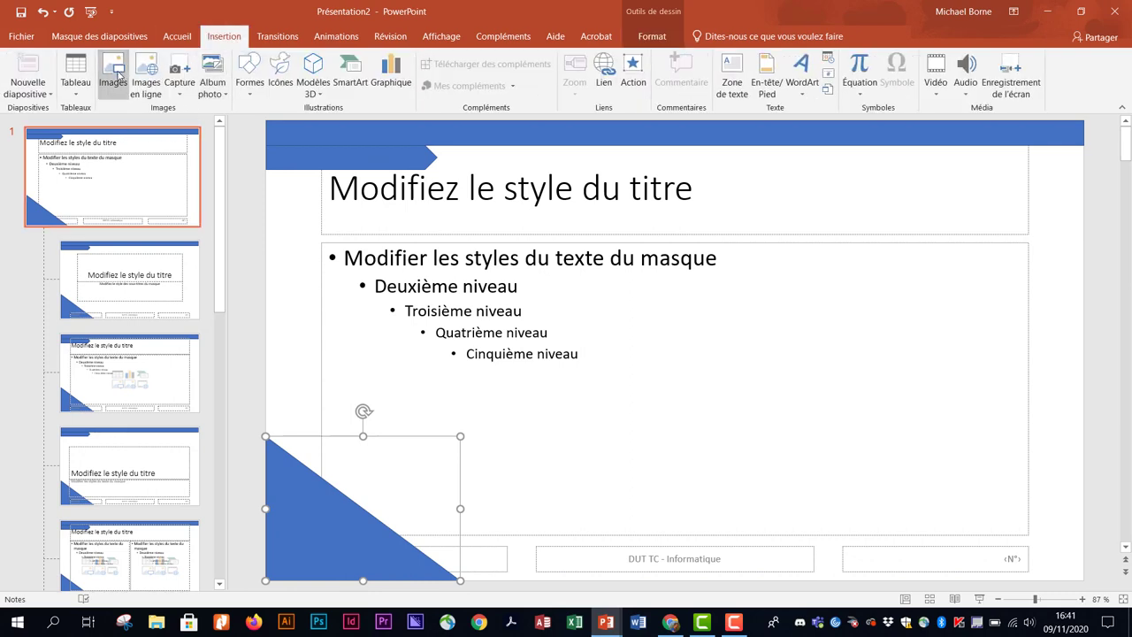
Step: Insert logo_IUT.png and shrink it to 1,65 × 2,2 cm in the master's bottom-right corner
{"action": "left_click", "coordinate": [115, 76]}
{"action": "left_click", "coordinate": [353, 126]}
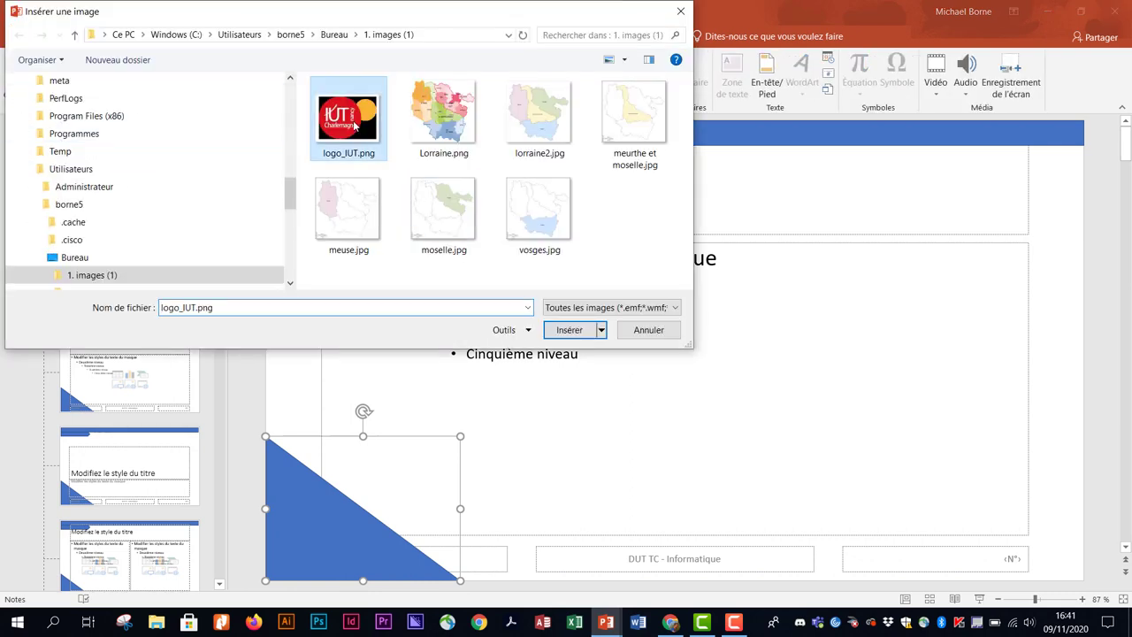
{"action": "left_click", "coordinate": [572, 330]}
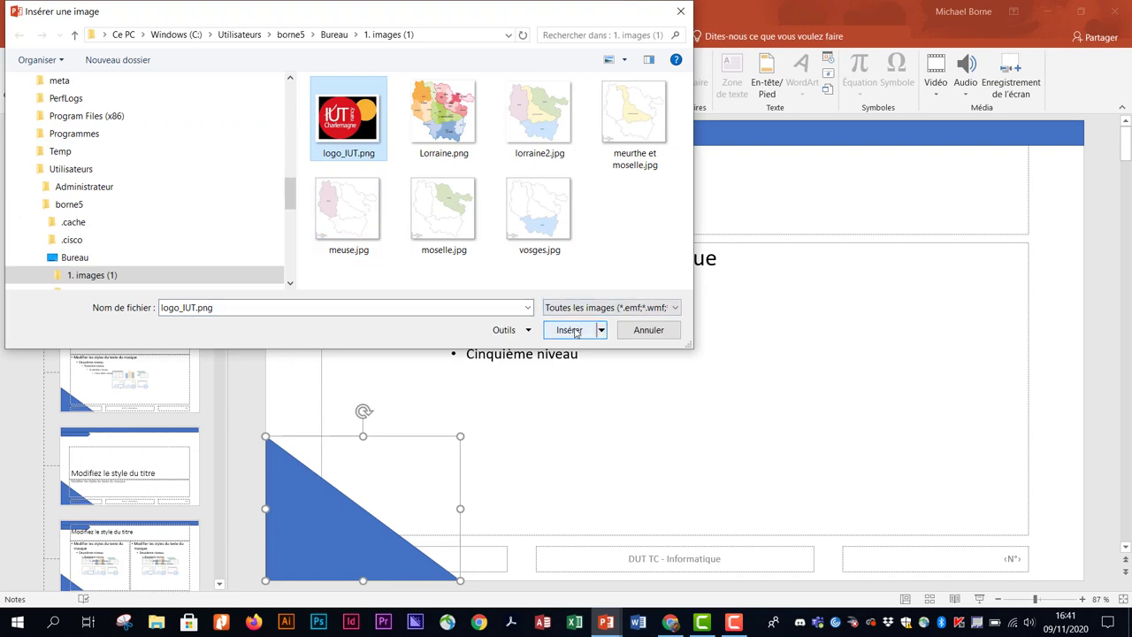
{"action": "left_click", "coordinate": [572, 330]}
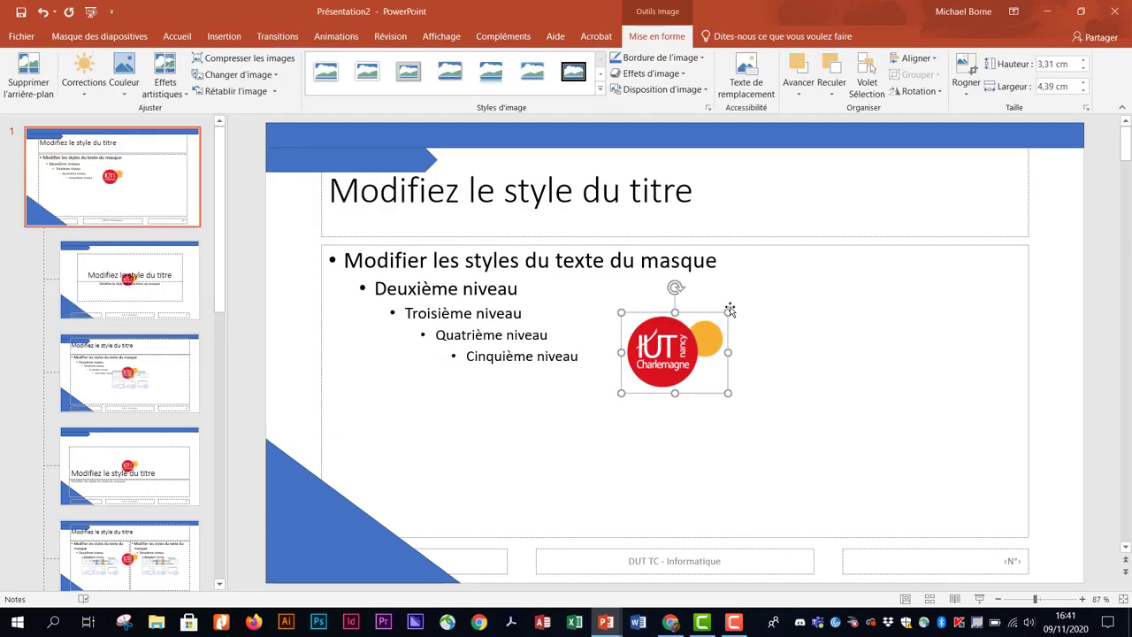
{"action": "mouse_move", "coordinate": [727, 312]}
{"action": "left_mouse_down"}
{"action": "mouse_move", "coordinate": [678, 352]}
{"action": "mouse_move", "coordinate": [1049, 550]}
{"action": "left_mouse_up"}
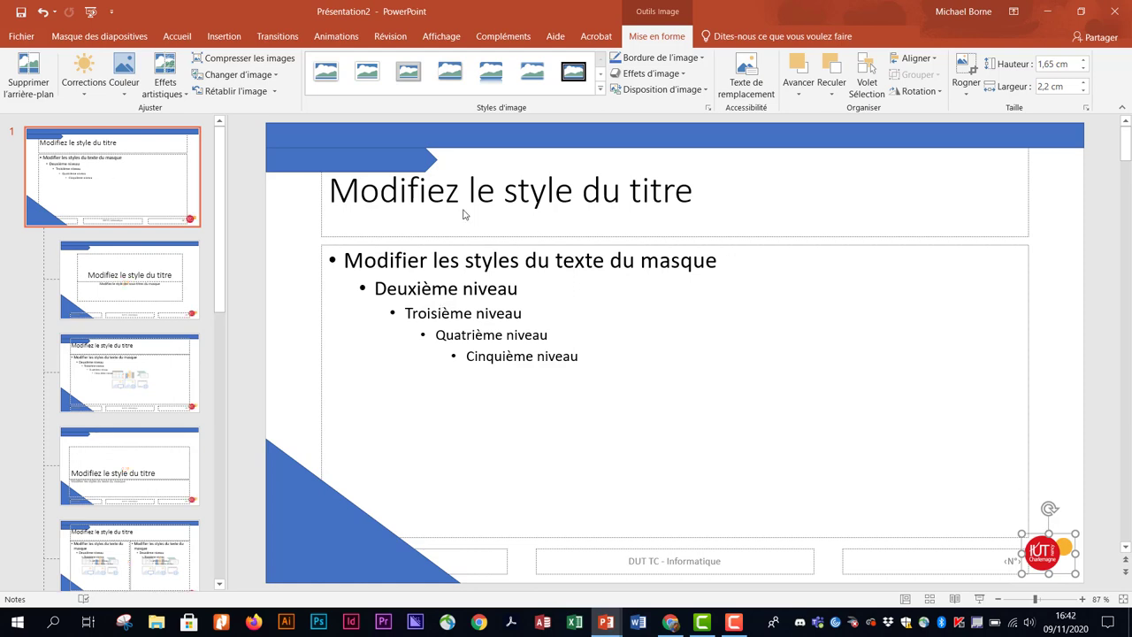
{"action": "left_click", "coordinate": [442, 37]}
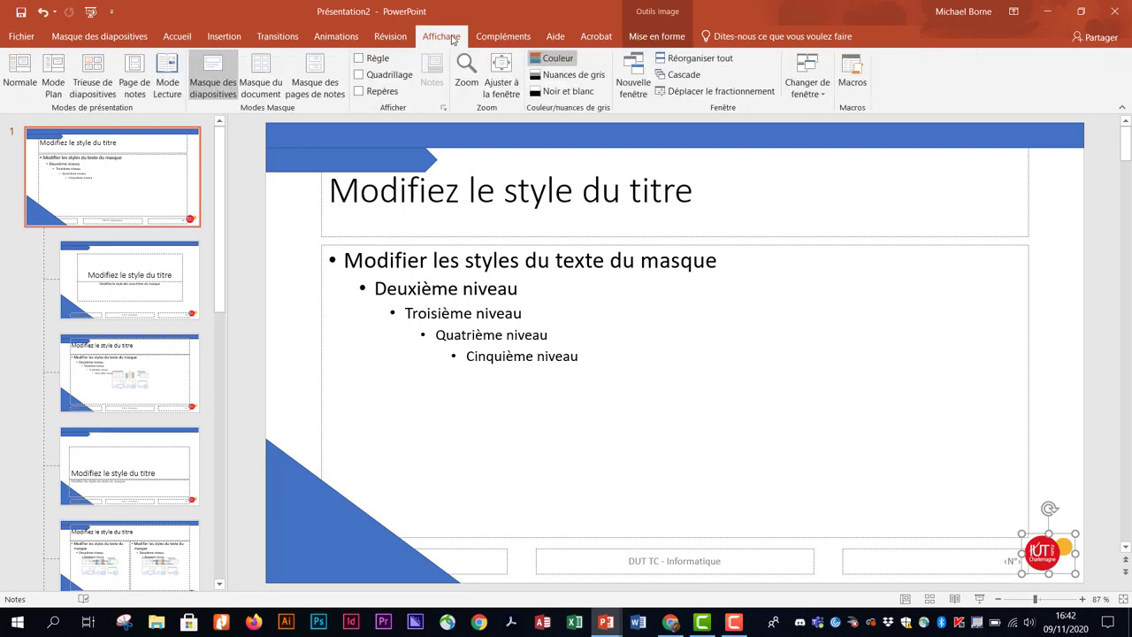
Step: Return to Normal view and browse slides 2–4, such as 'La Meuse - 55', to check the design
{"action": "left_click", "coordinate": [29, 71]}
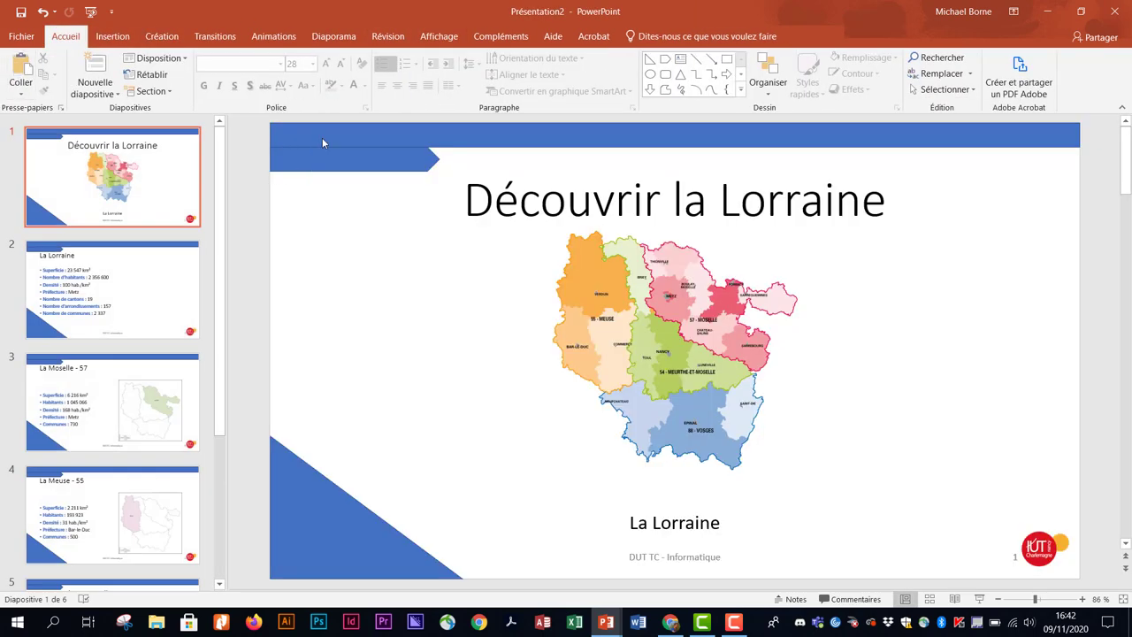
{"action": "left_click", "coordinate": [177, 286]}
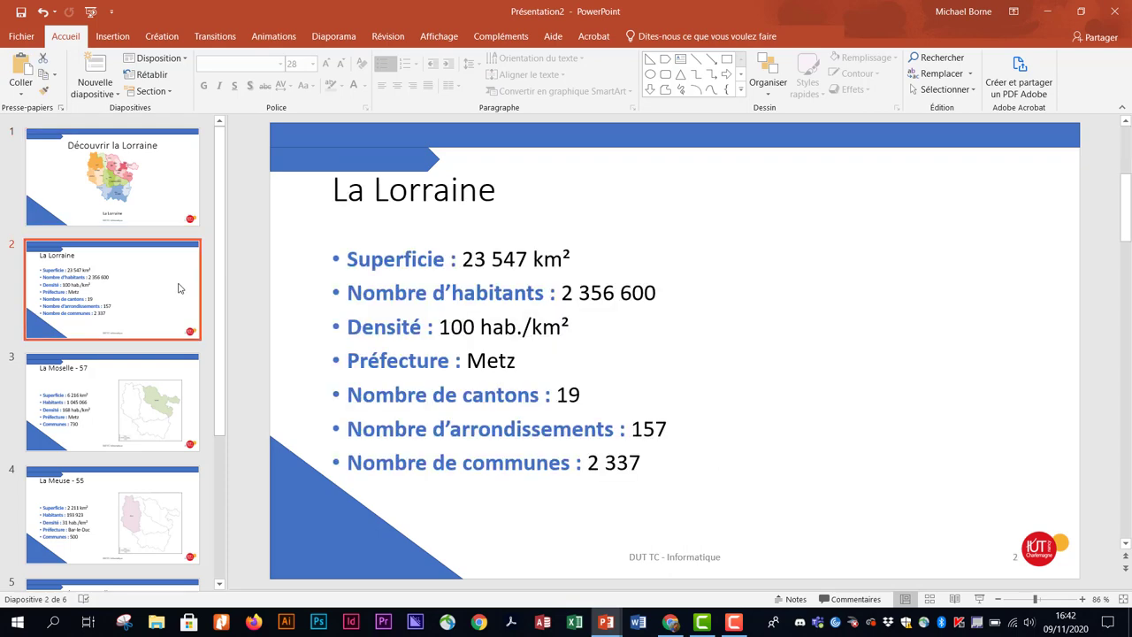
{"action": "left_click", "coordinate": [149, 403]}
{"action": "left_click", "coordinate": [151, 517]}
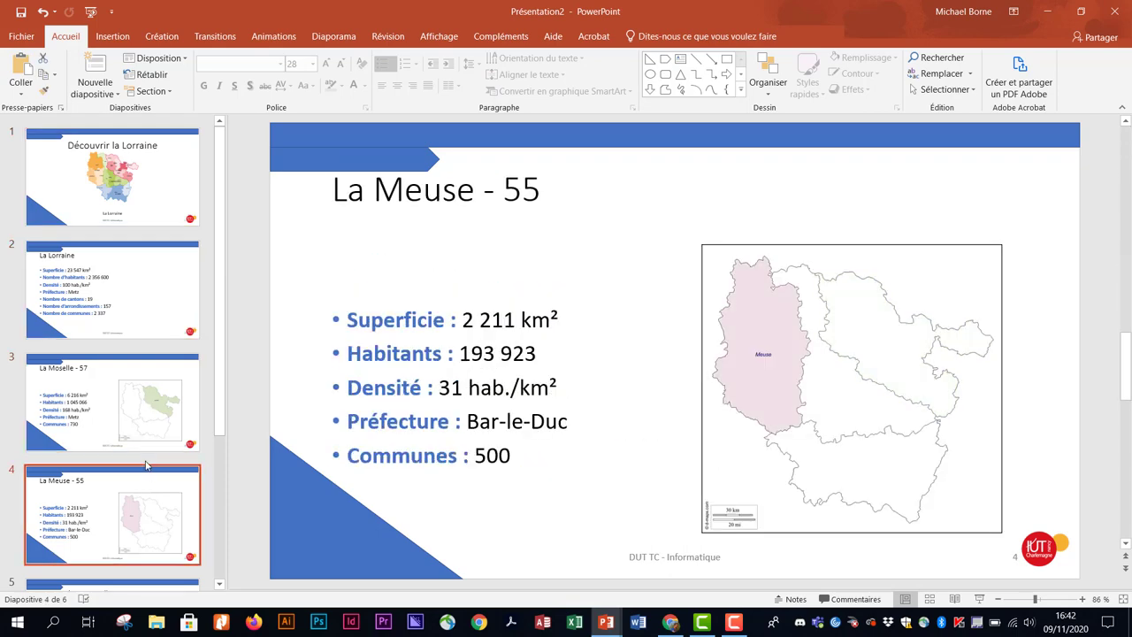
{"action": "scroll", "coordinate": [147, 466], "scroll_direction": "down", "scroll_amount": 3}
{"action": "scroll", "coordinate": [147, 466], "scroll_direction": "up", "scroll_amount": 2}
{"action": "scroll", "coordinate": [145, 464], "scroll_direction": "up", "scroll_amount": 1}
{"action": "left_click", "coordinate": [340, 140]}
{"action": "left_click", "coordinate": [312, 137]}
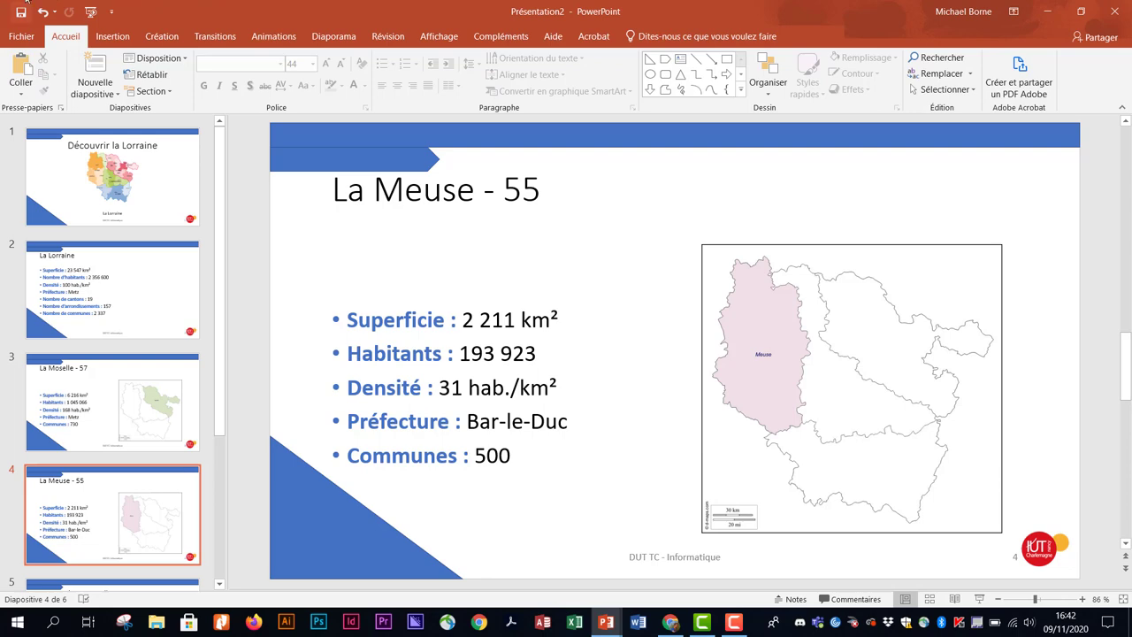
{"action": "left_click", "coordinate": [438, 36]}
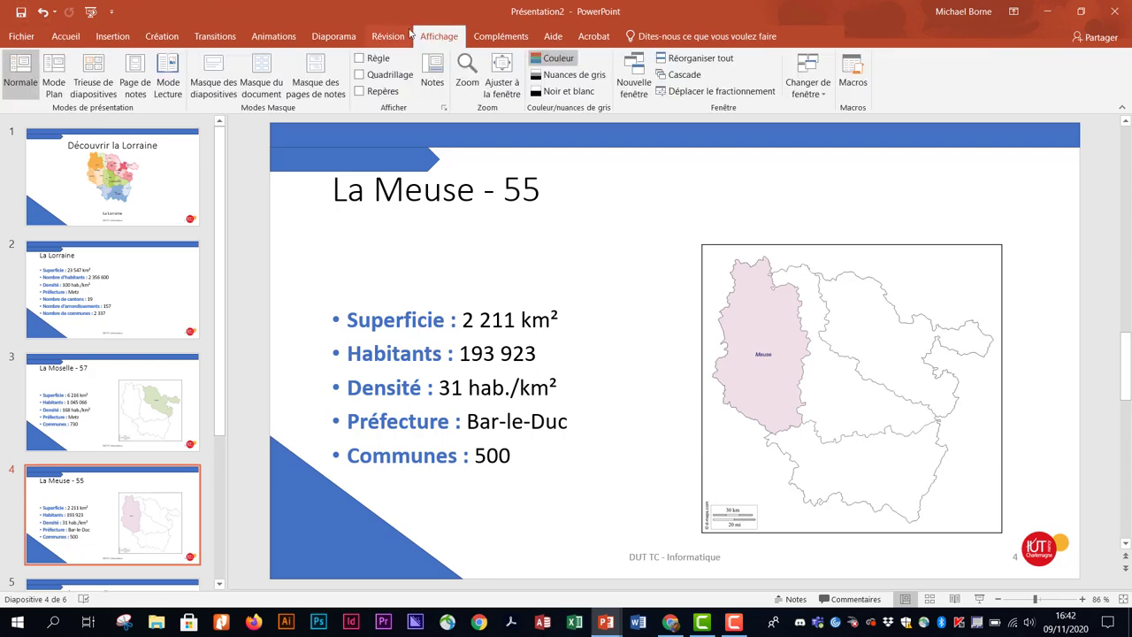
Step: Reopen Slide Master view, select the parent master slide and highlight its title text
{"action": "left_click", "coordinate": [208, 73]}
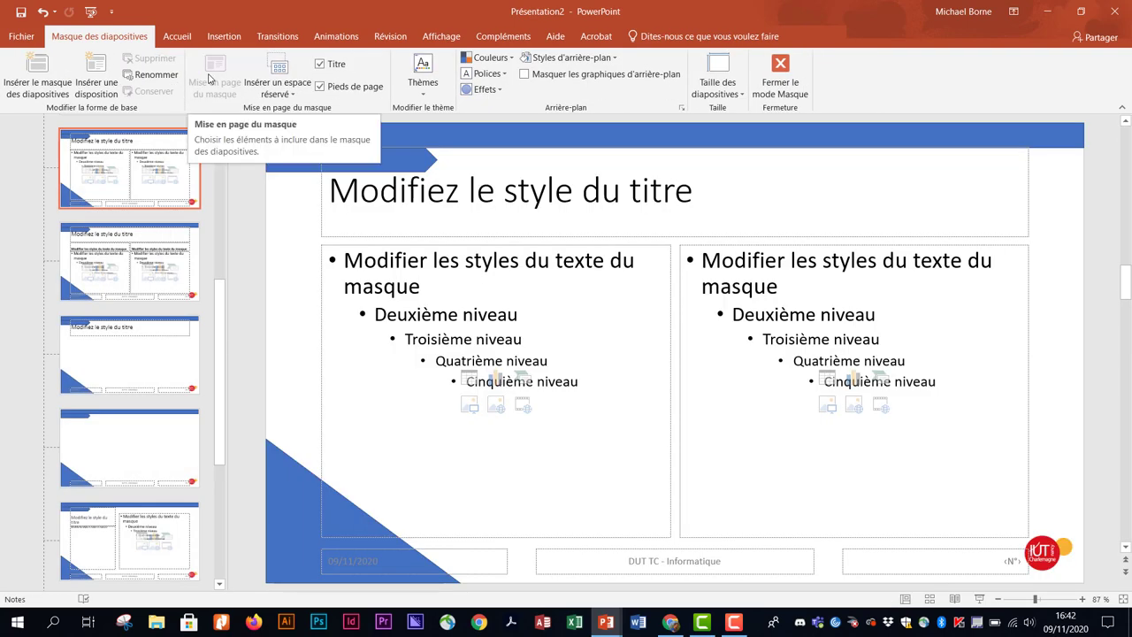
{"action": "scroll", "coordinate": [187, 164], "scroll_direction": "up", "scroll_amount": 5}
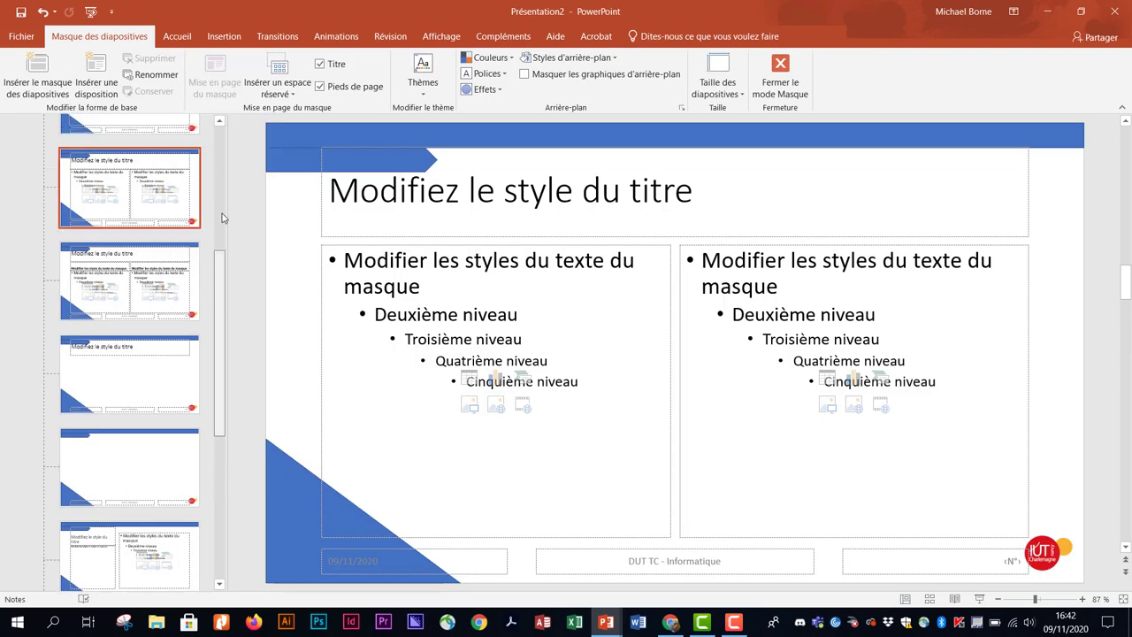
{"action": "left_click", "coordinate": [187, 155]}
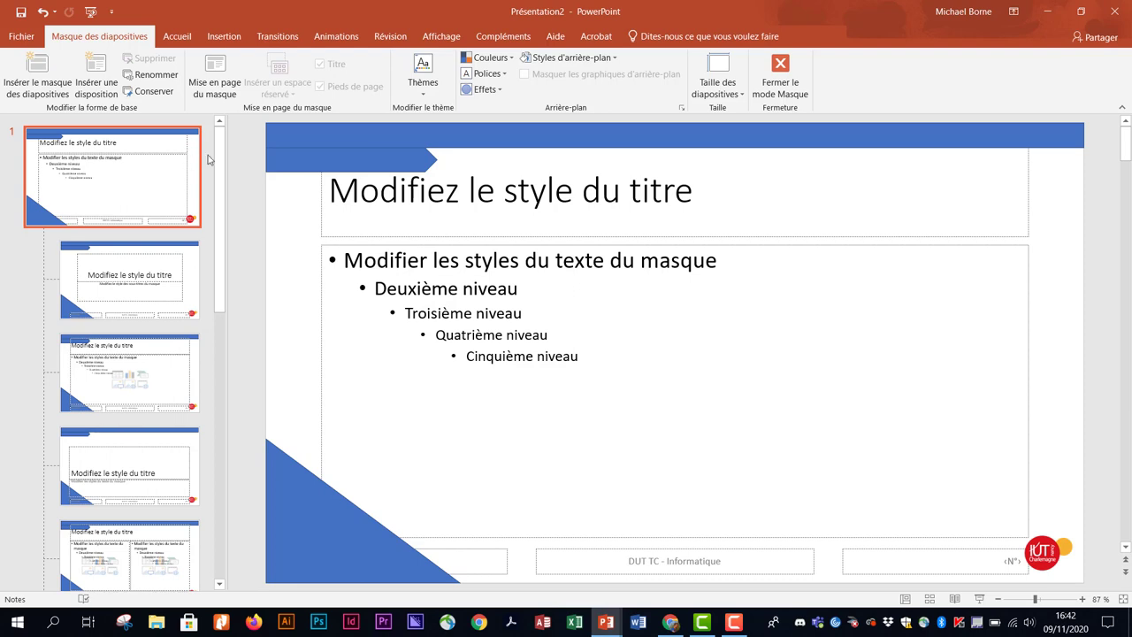
{"action": "left_click_drag", "start_coordinate": [329, 192], "coordinate": [713, 193]}
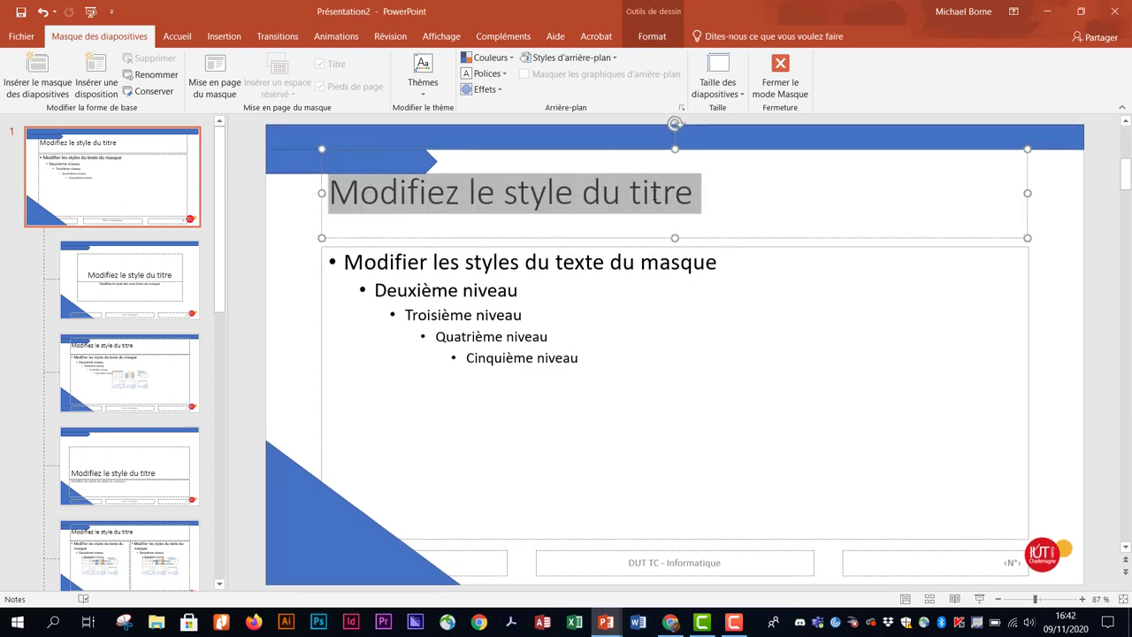
Step: Format the master title text as Calibri, 48 pt, in red
{"action": "left_click", "coordinate": [178, 36]}
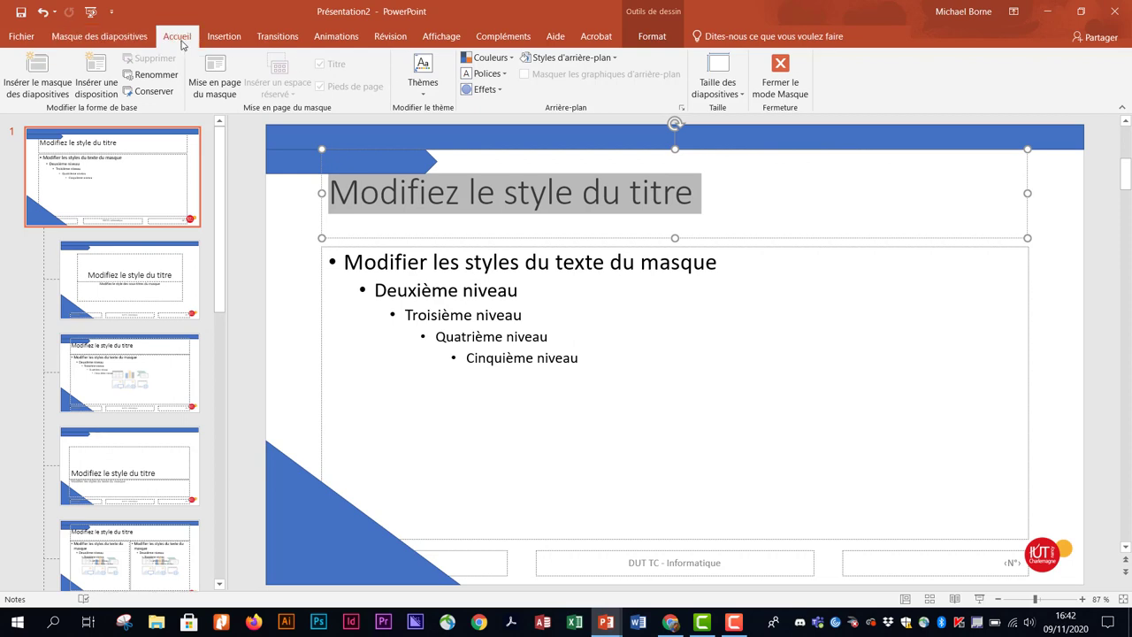
{"action": "left_click", "coordinate": [369, 63]}
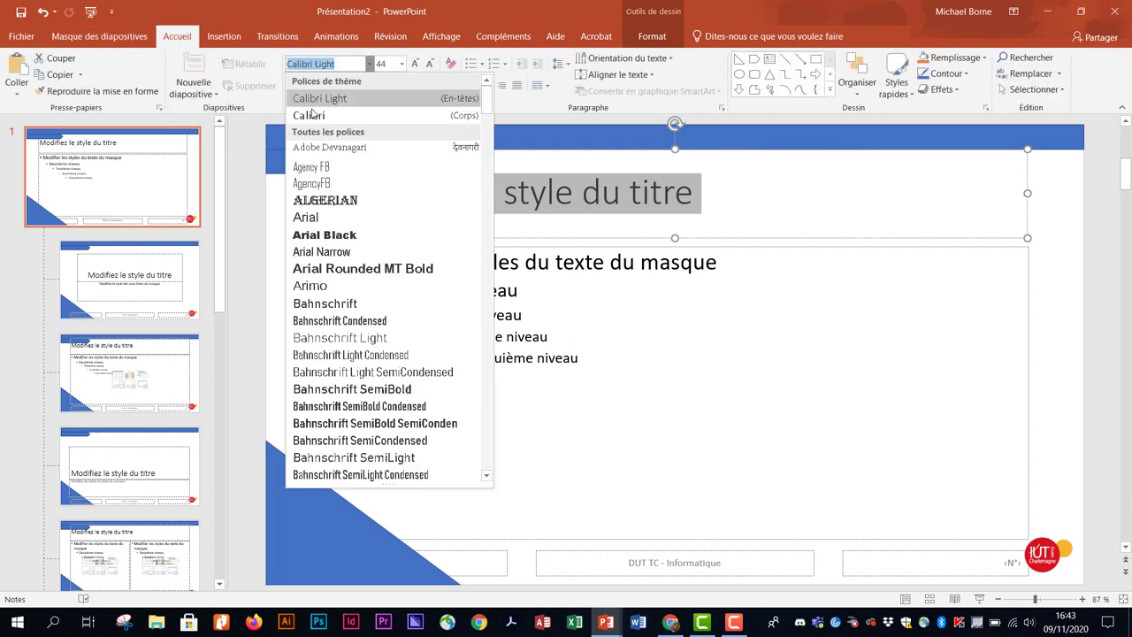
{"action": "left_click", "coordinate": [320, 114]}
{"action": "left_click", "coordinate": [402, 65]}
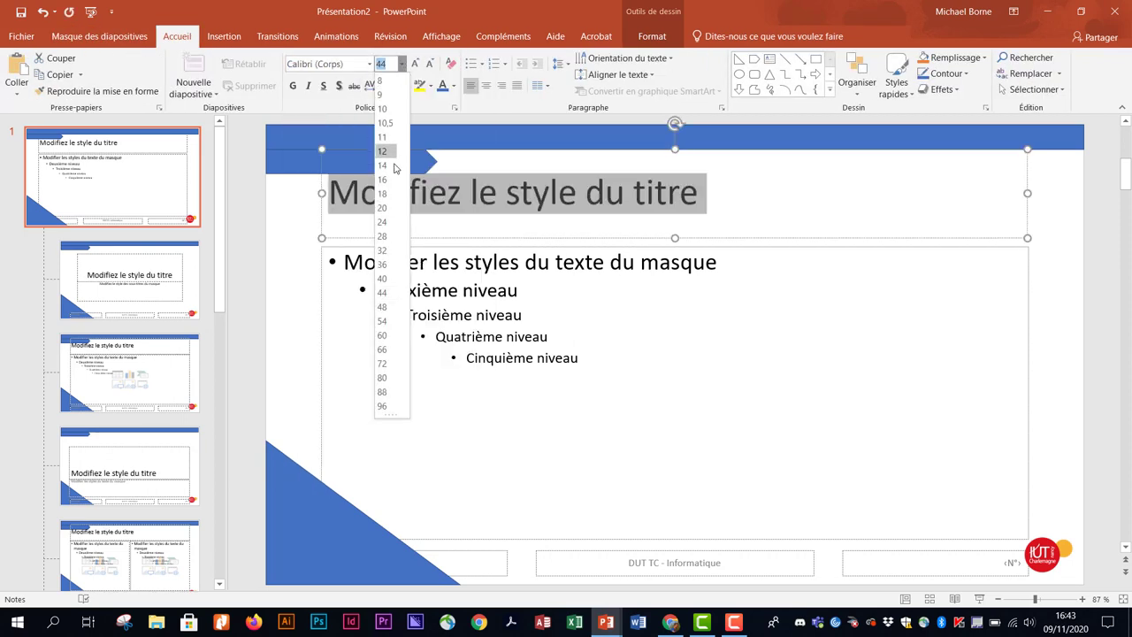
{"action": "left_click", "coordinate": [382, 293]}
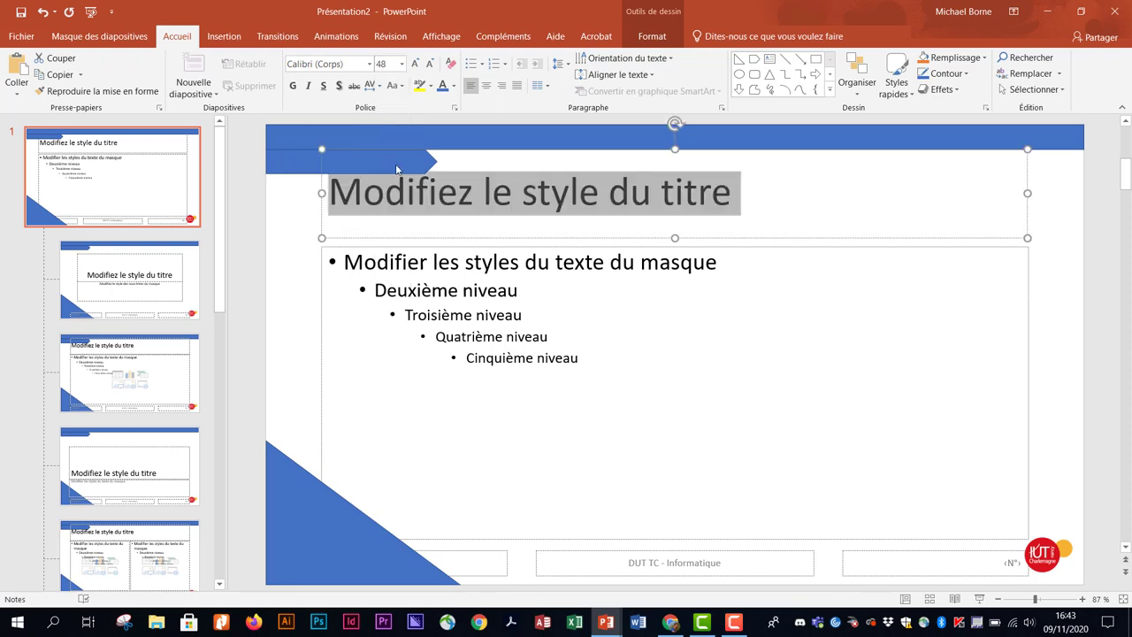
{"action": "left_click", "coordinate": [452, 86]}
{"action": "left_click", "coordinate": [453, 196]}
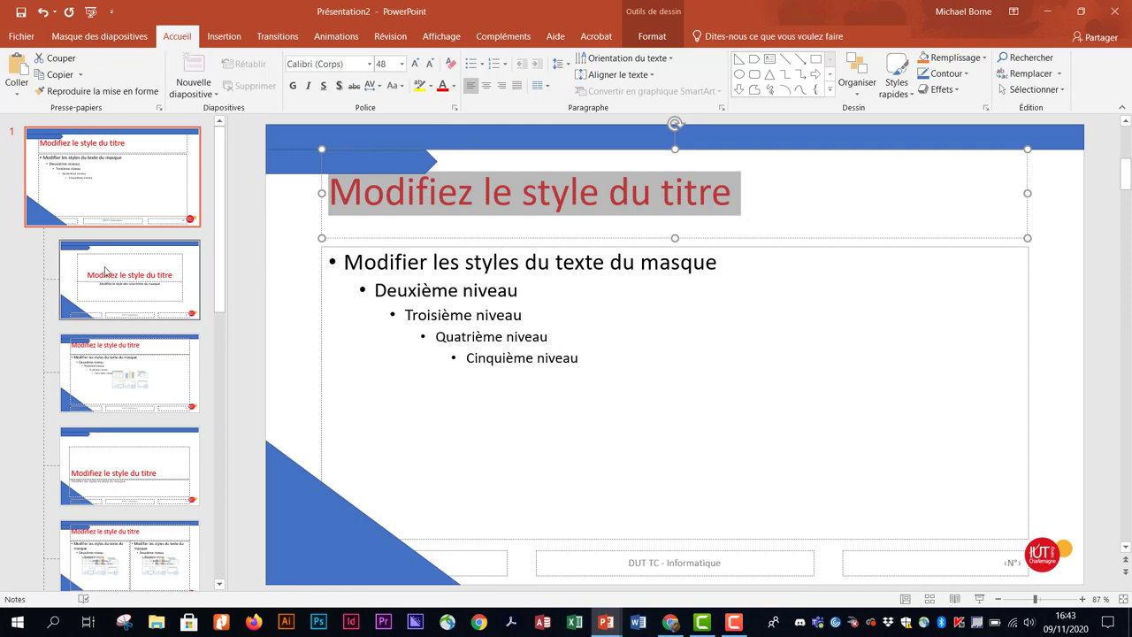
{"action": "left_click", "coordinate": [127, 371]}
{"action": "scroll", "coordinate": [133, 372], "scroll_direction": "down", "scroll_amount": 5}
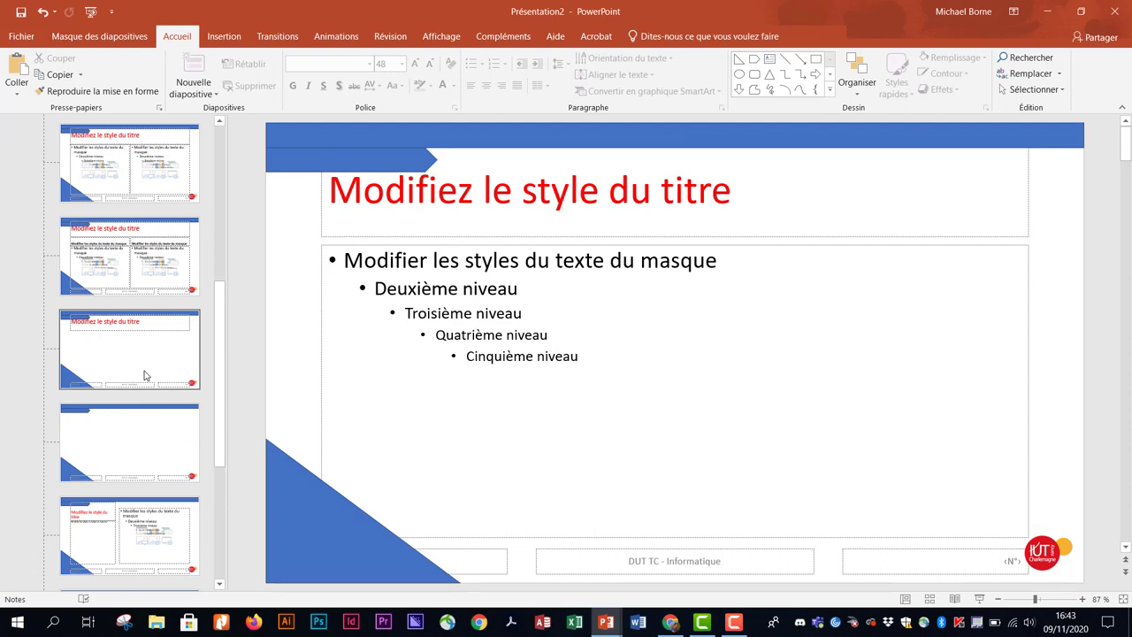
{"action": "scroll", "coordinate": [146, 374], "scroll_direction": "up", "scroll_amount": 1}
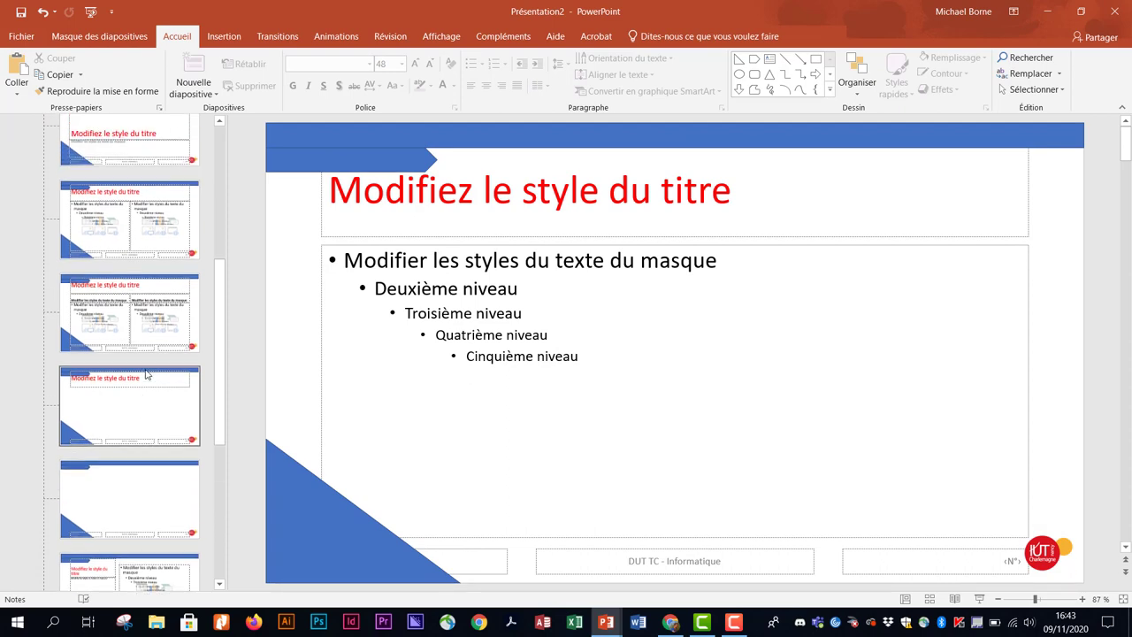
{"action": "scroll", "coordinate": [147, 374], "scroll_direction": "up", "scroll_amount": 3}
{"action": "scroll", "coordinate": [147, 374], "scroll_direction": "up", "scroll_amount": 3}
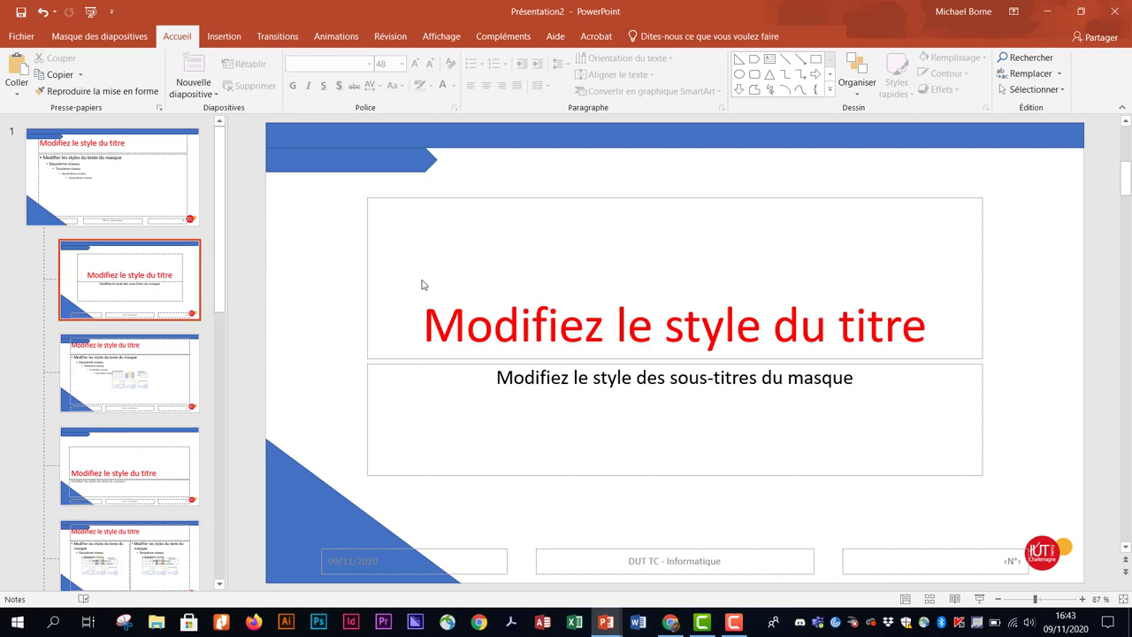
Step: Make the Title Slide layout's title bold, then select the Two Content layout
{"action": "left_click_drag", "start_coordinate": [425, 323], "coordinate": [886, 309]}
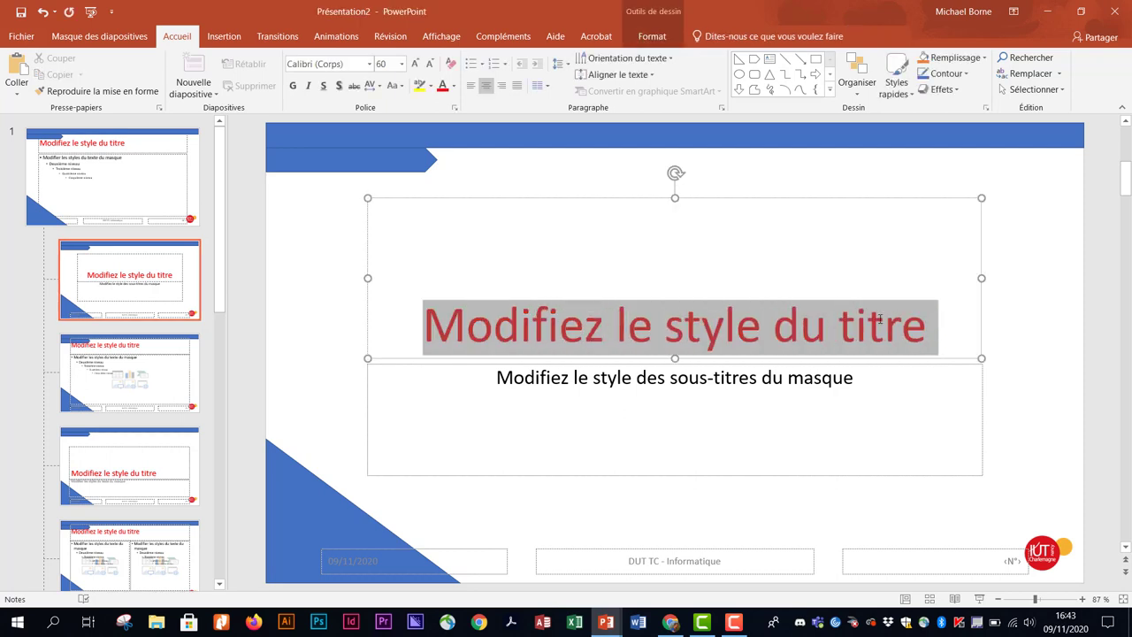
{"action": "left_click", "coordinate": [294, 87]}
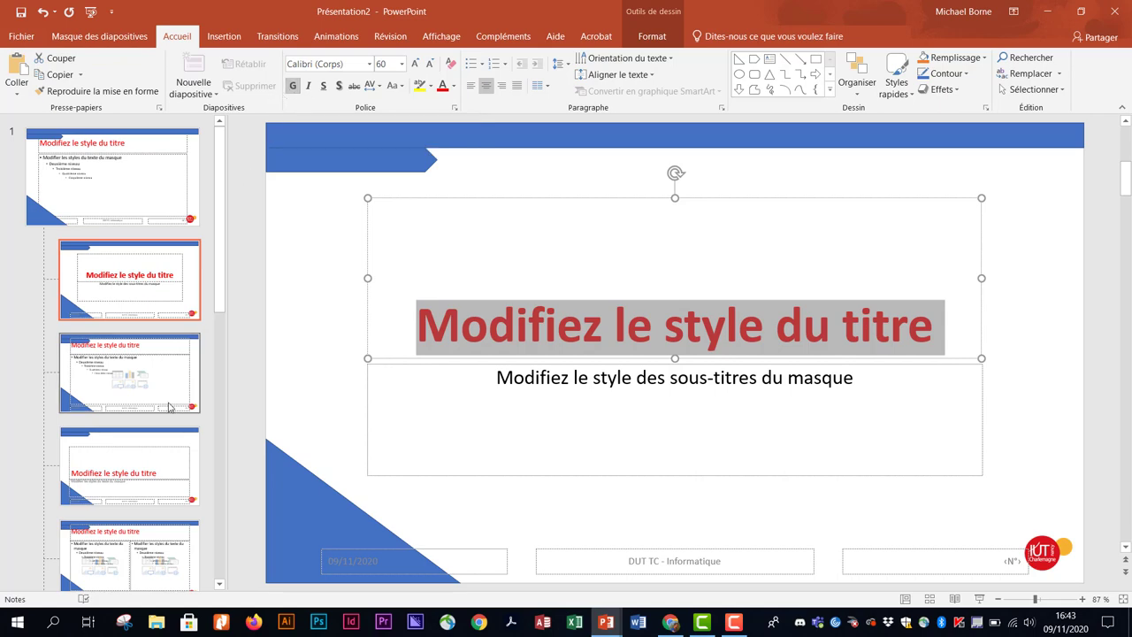
{"action": "scroll", "coordinate": [176, 406], "scroll_direction": "down", "scroll_amount": 4}
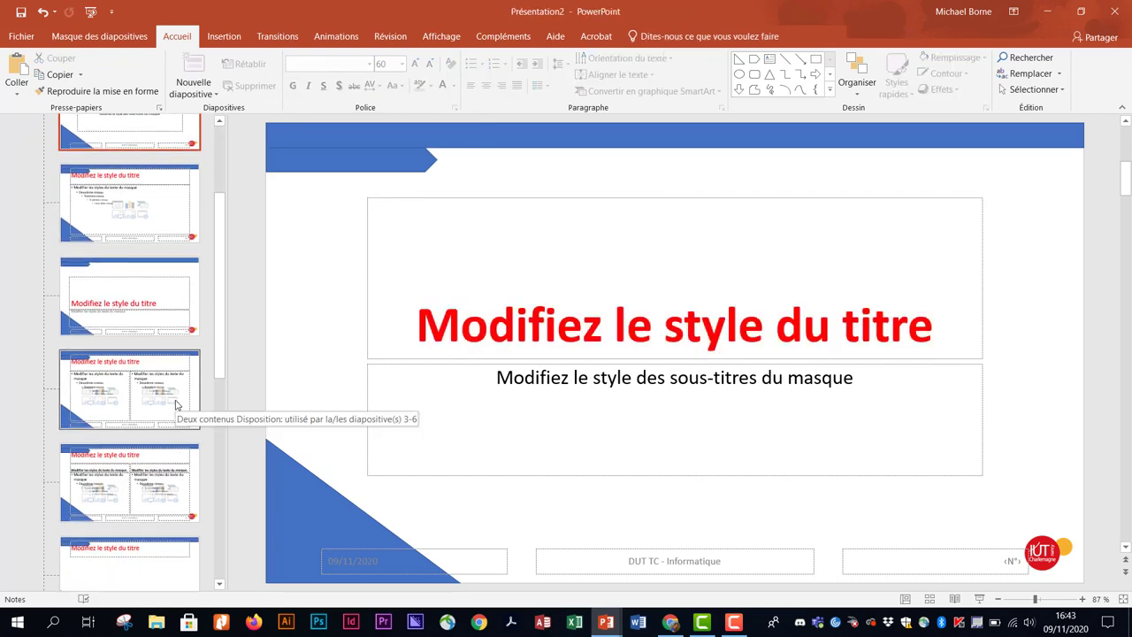
{"action": "left_click", "coordinate": [176, 406]}
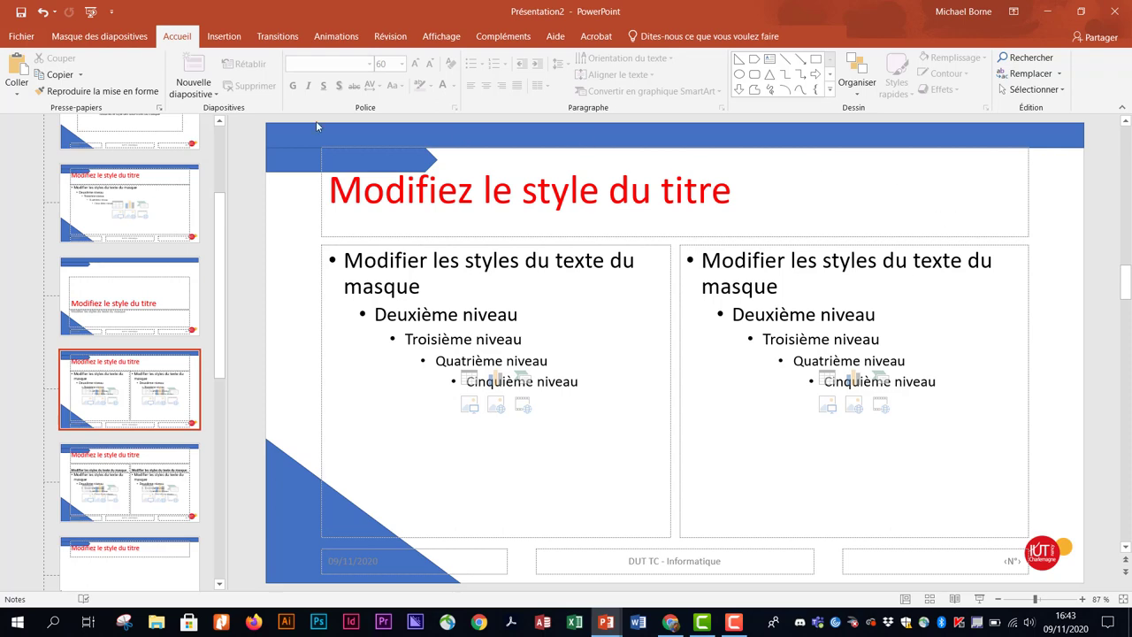
Step: Insert lorraine2.jpg on the Two Content layout, set its height to 4 cm, and place it top-right
{"action": "left_click", "coordinate": [226, 39]}
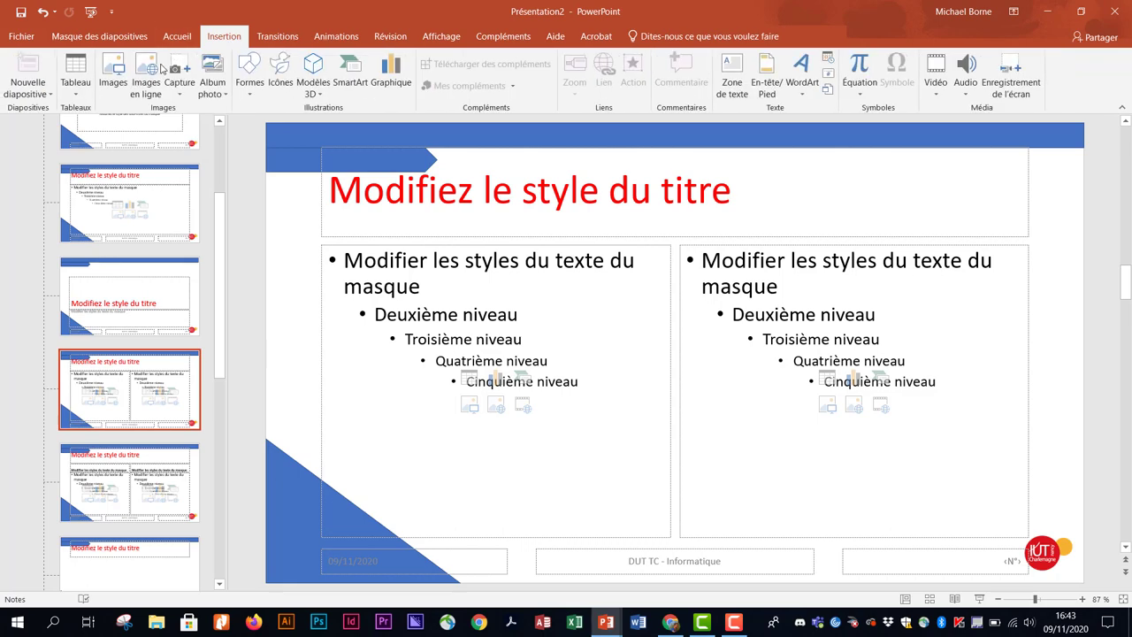
{"action": "left_click", "coordinate": [116, 95]}
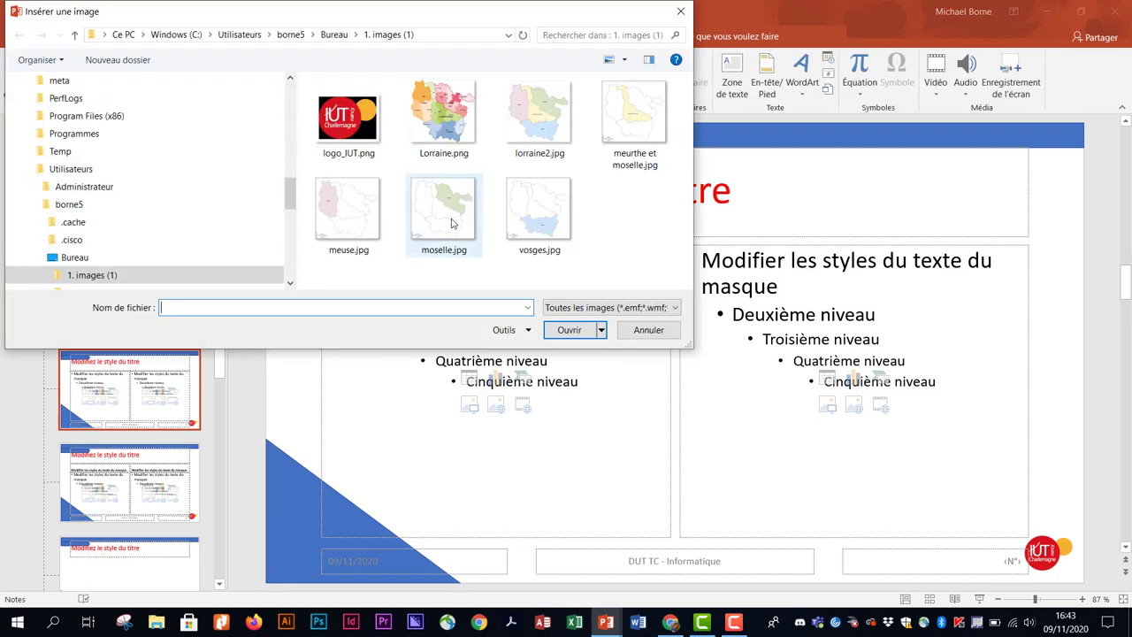
{"action": "left_click", "coordinate": [535, 130]}
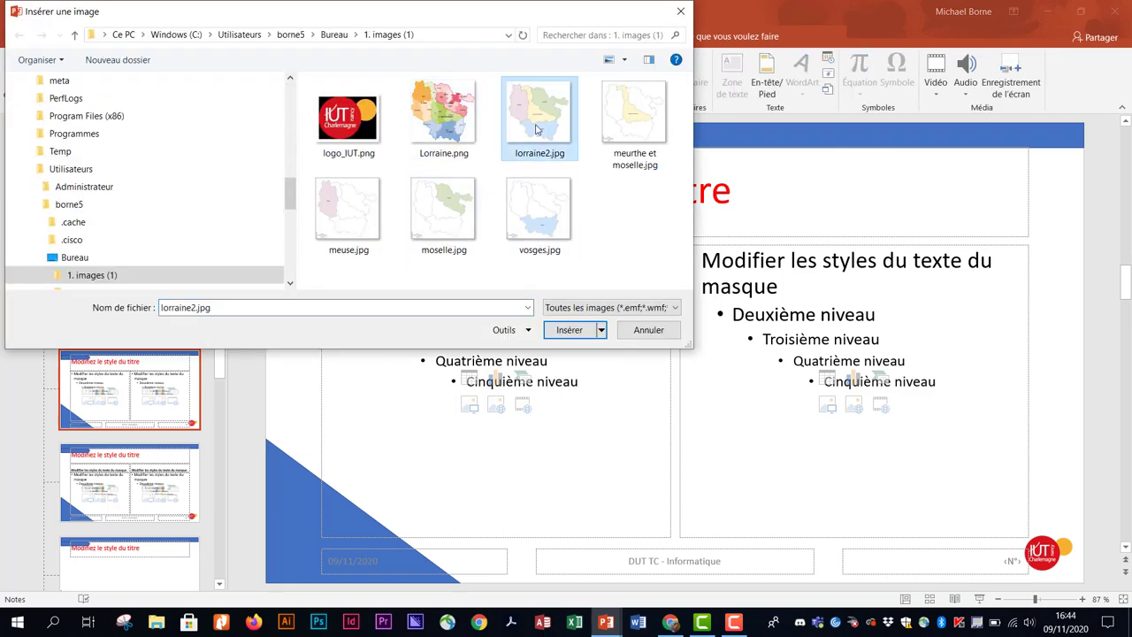
{"action": "left_click", "coordinate": [570, 331]}
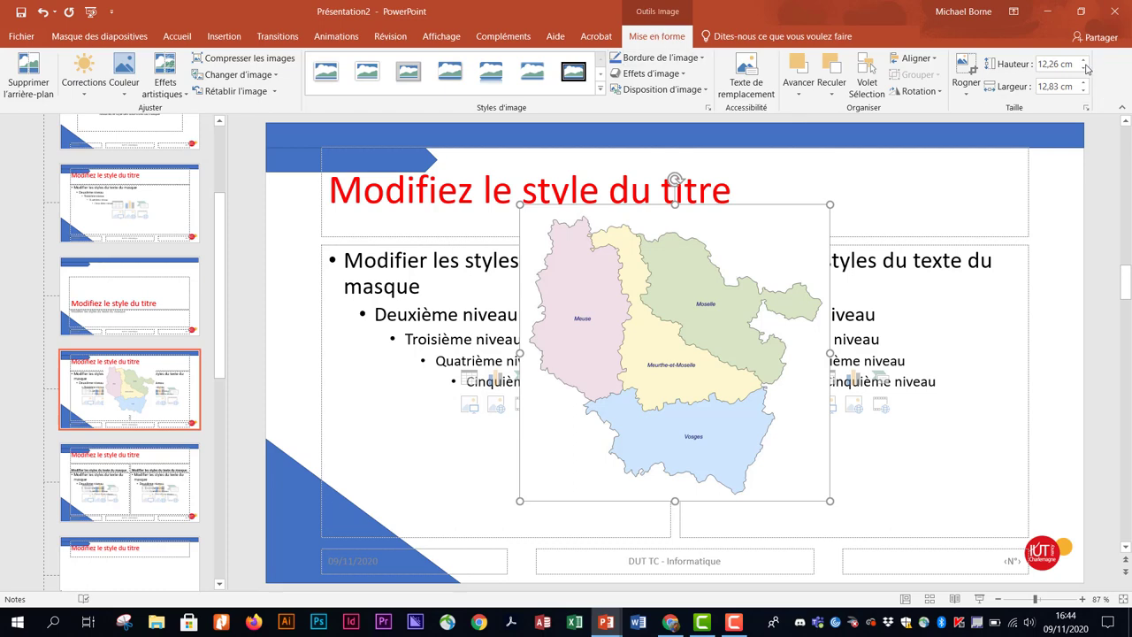
{"action": "left_click", "coordinate": [1057, 65]}
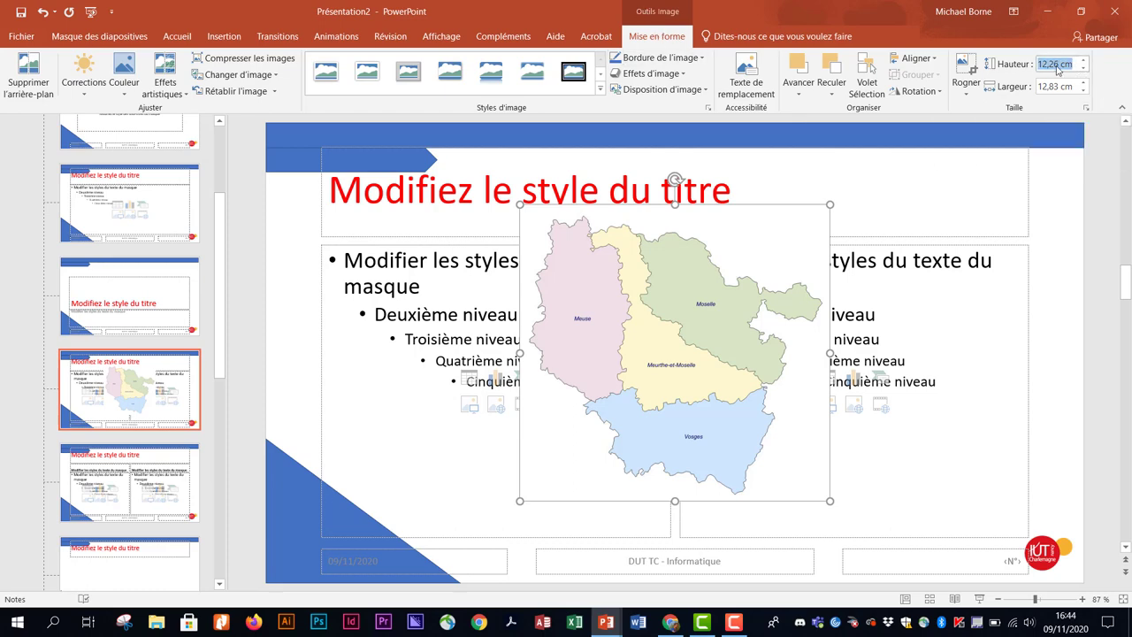
{"action": "type", "text": "4"}
{"action": "key", "text": "Return"}
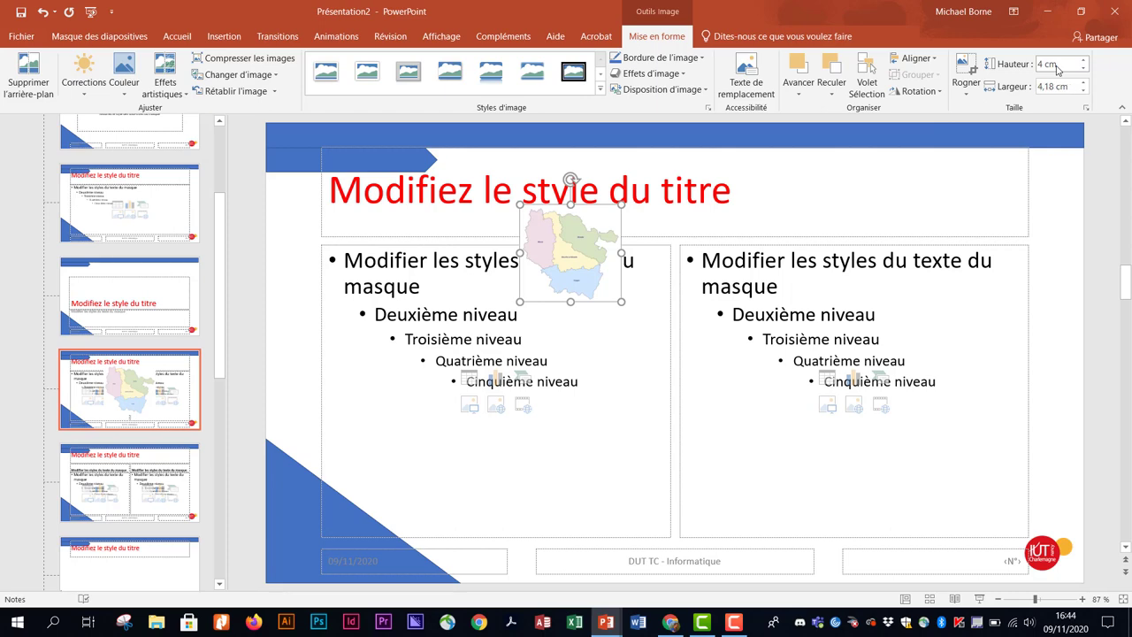
{"action": "left_click_drag", "start_coordinate": [632, 229], "coordinate": [1044, 177]}
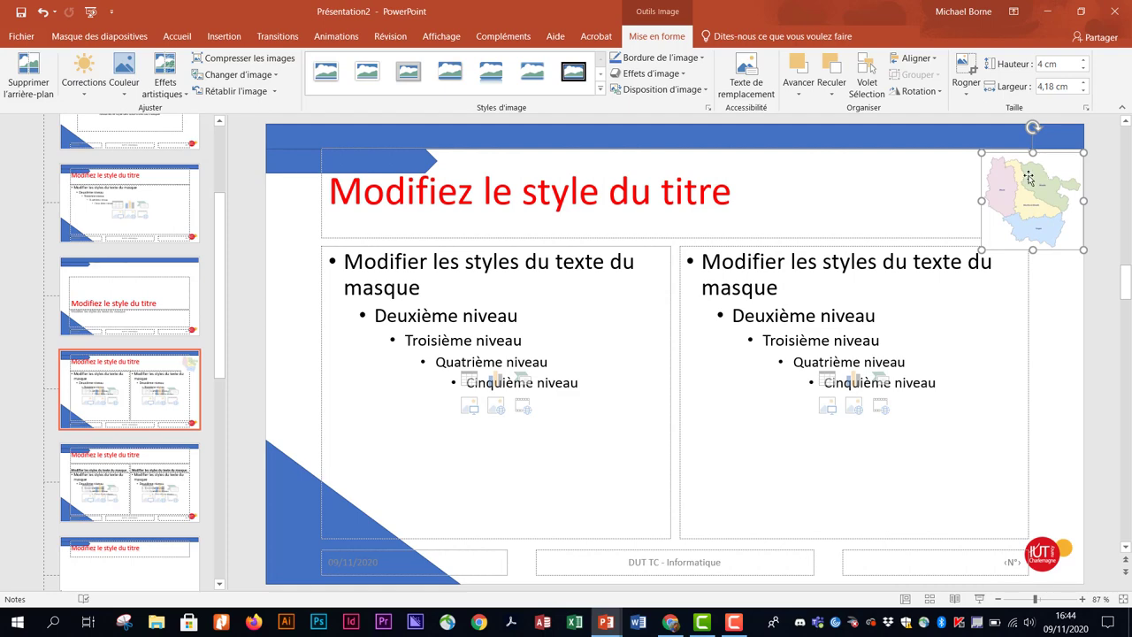
Step: Return to Normal view and step through slides 1 to 4
{"action": "left_click", "coordinate": [442, 36]}
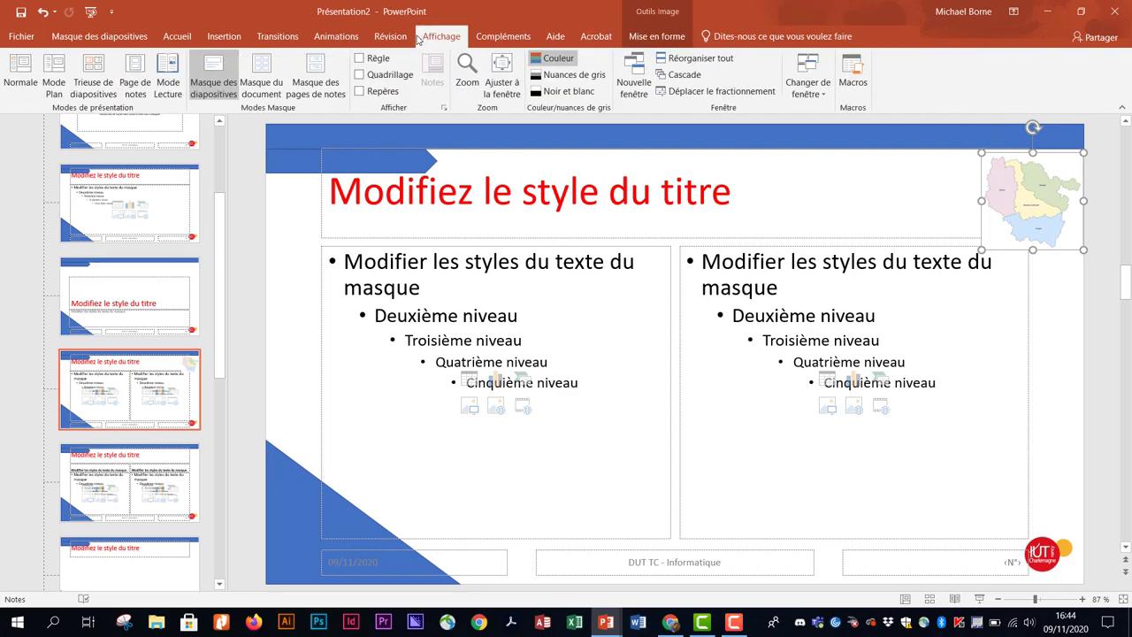
{"action": "left_click", "coordinate": [21, 76]}
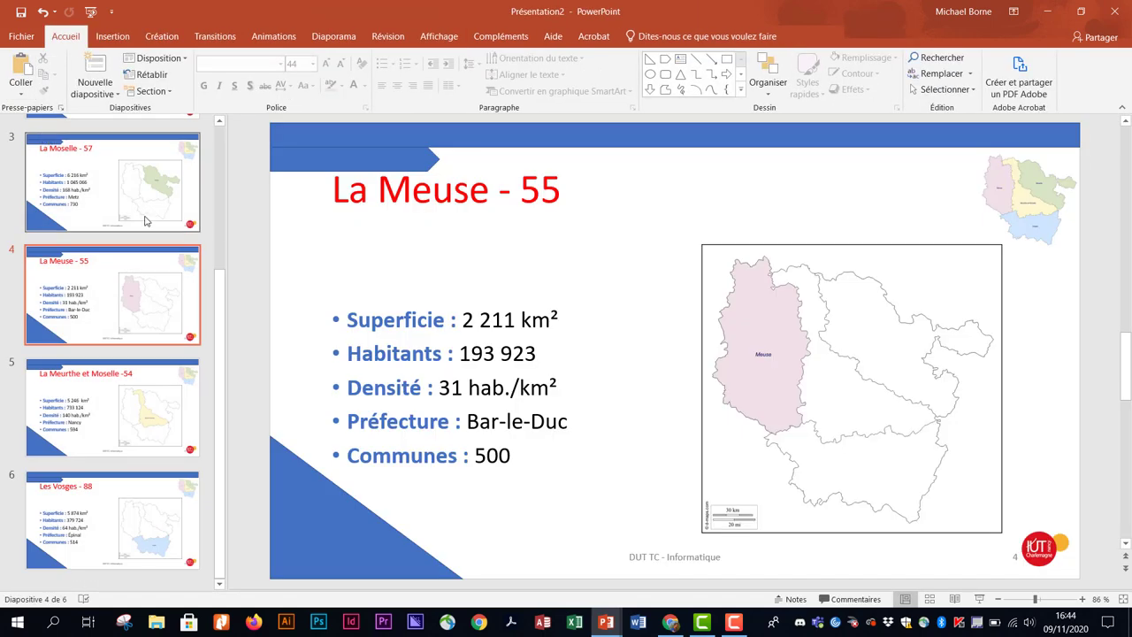
{"action": "scroll", "coordinate": [147, 221], "scroll_direction": "up", "scroll_amount": 1}
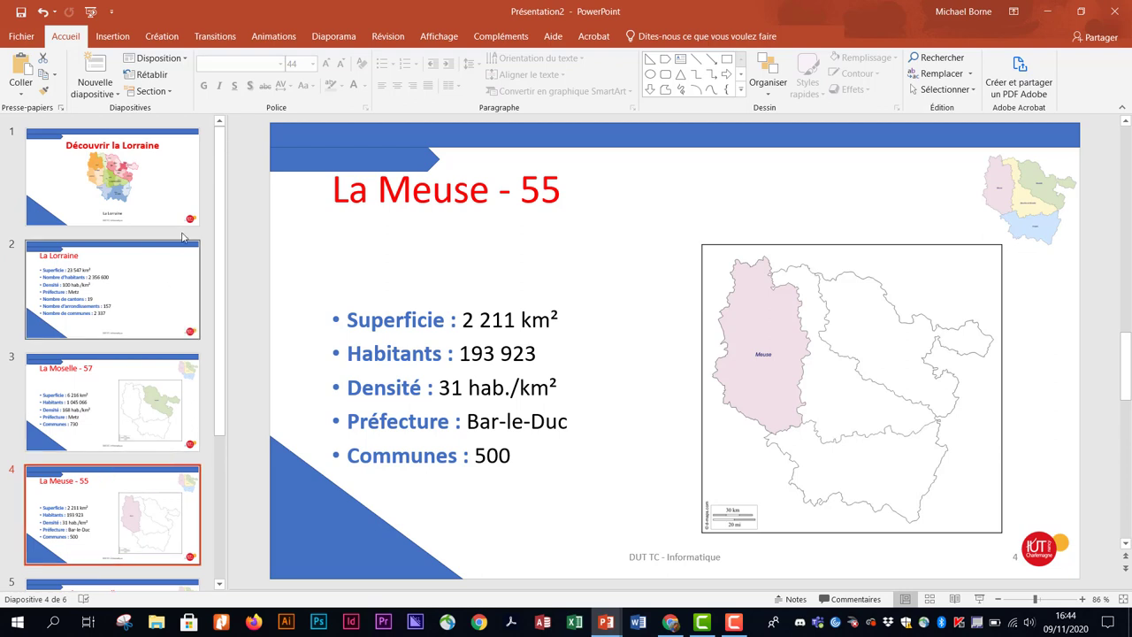
{"action": "left_click", "coordinate": [168, 186]}
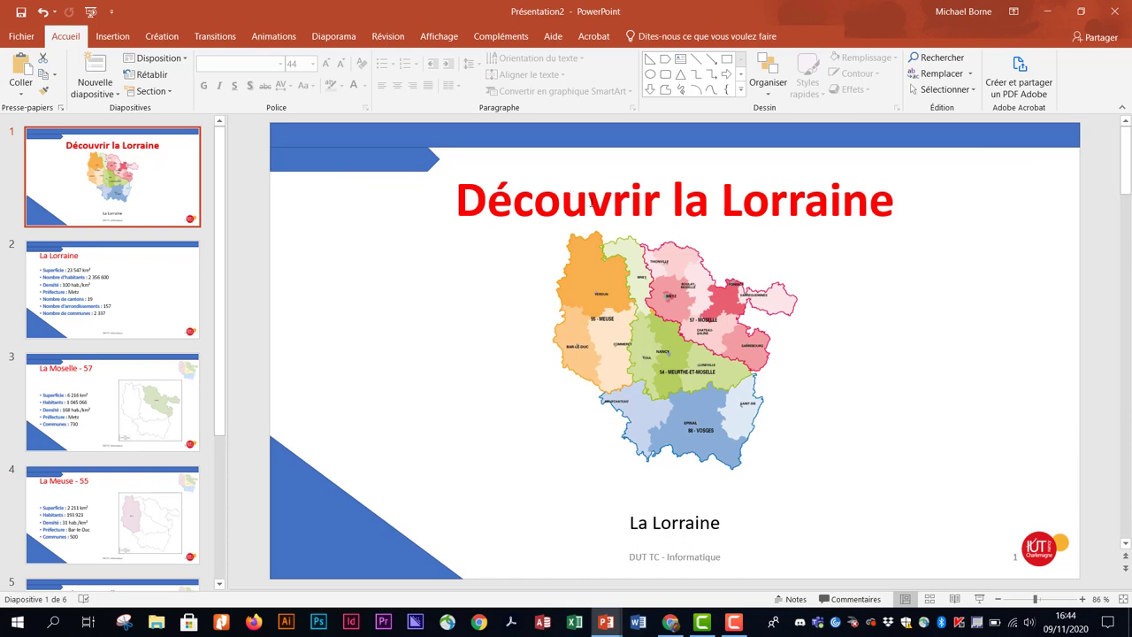
{"action": "left_click", "coordinate": [151, 283]}
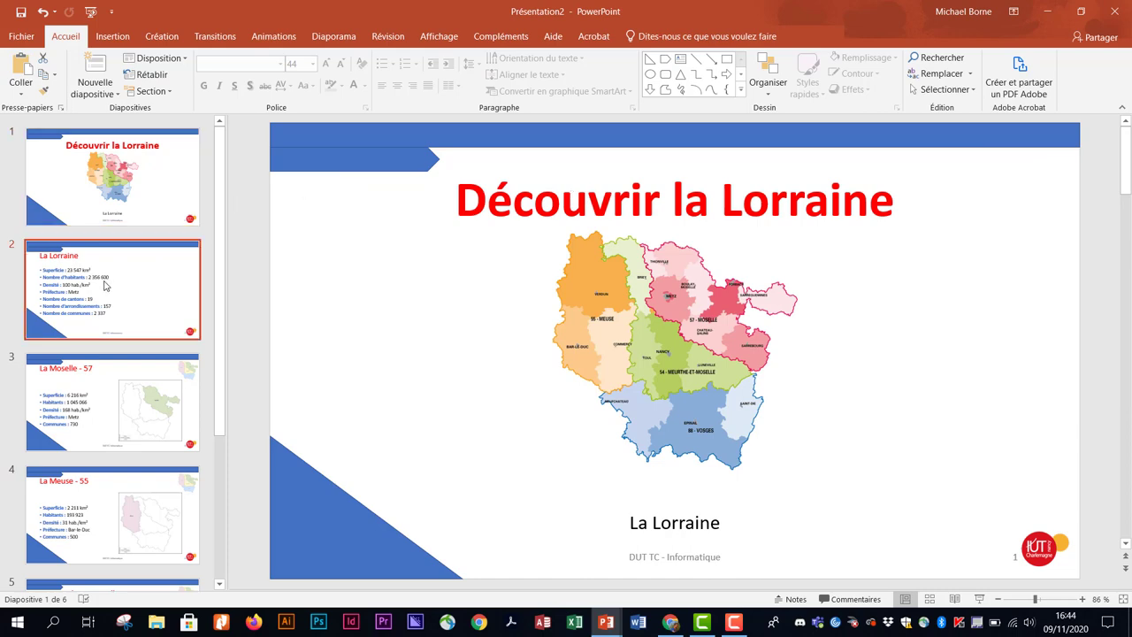
{"action": "left_click", "coordinate": [113, 394]}
{"action": "left_click", "coordinate": [97, 496]}
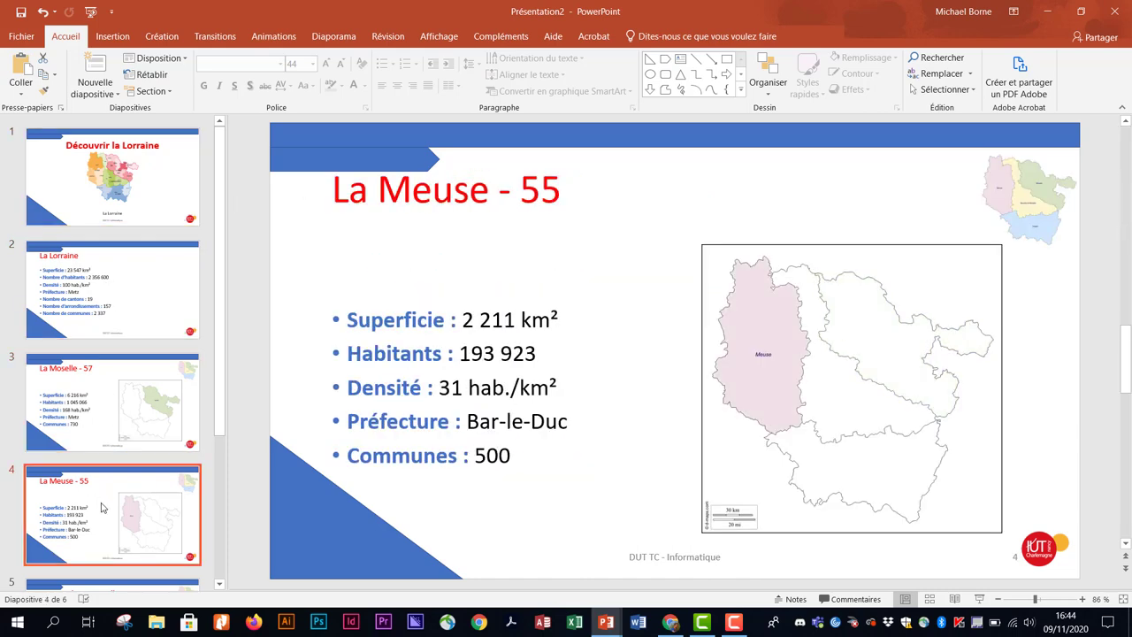
Step: Check slides 5 and 6, then go back to slide 5, 'La Meurthe et Moselle -54', and click its title
{"action": "scroll", "coordinate": [102, 468], "scroll_direction": "down", "scroll_amount": 2}
{"action": "scroll", "coordinate": [105, 455], "scroll_direction": "down", "scroll_amount": 1}
{"action": "left_click", "coordinate": [106, 449]}
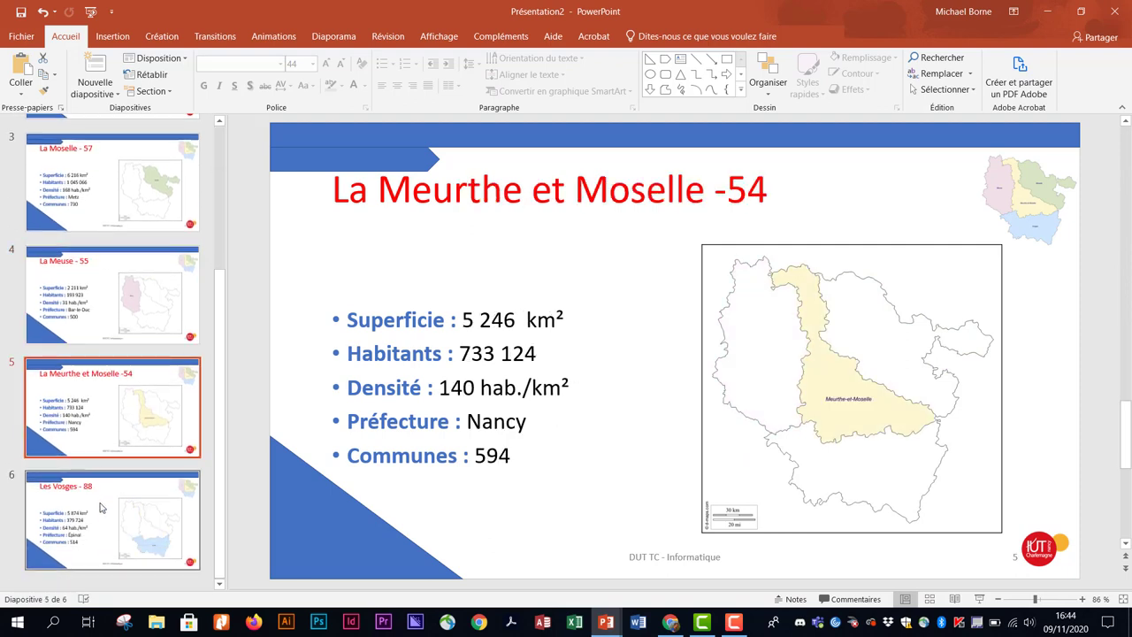
{"action": "left_click", "coordinate": [101, 504]}
{"action": "left_click", "coordinate": [92, 419]}
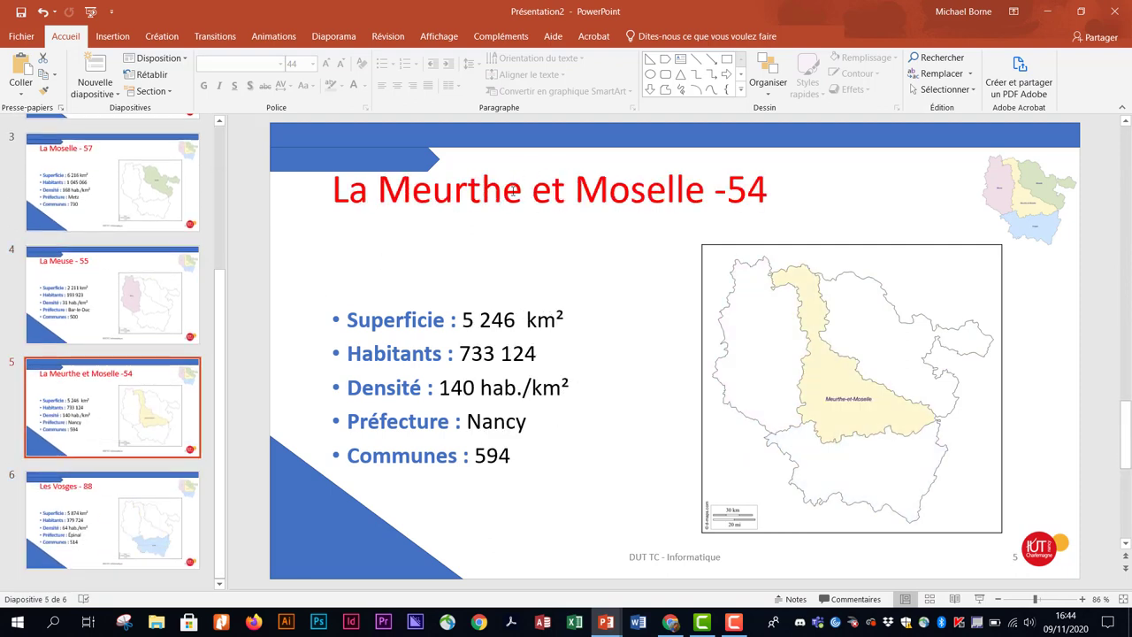
{"action": "left_click", "coordinate": [339, 187]}
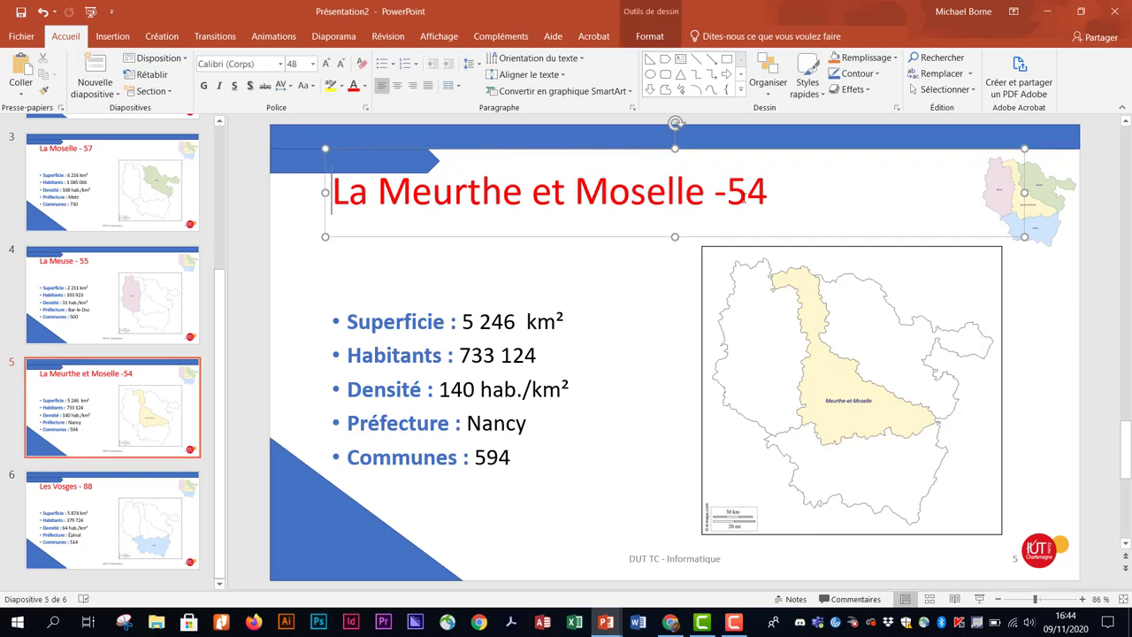
{"action": "scroll", "coordinate": [162, 255], "scroll_direction": "up", "scroll_amount": 3}
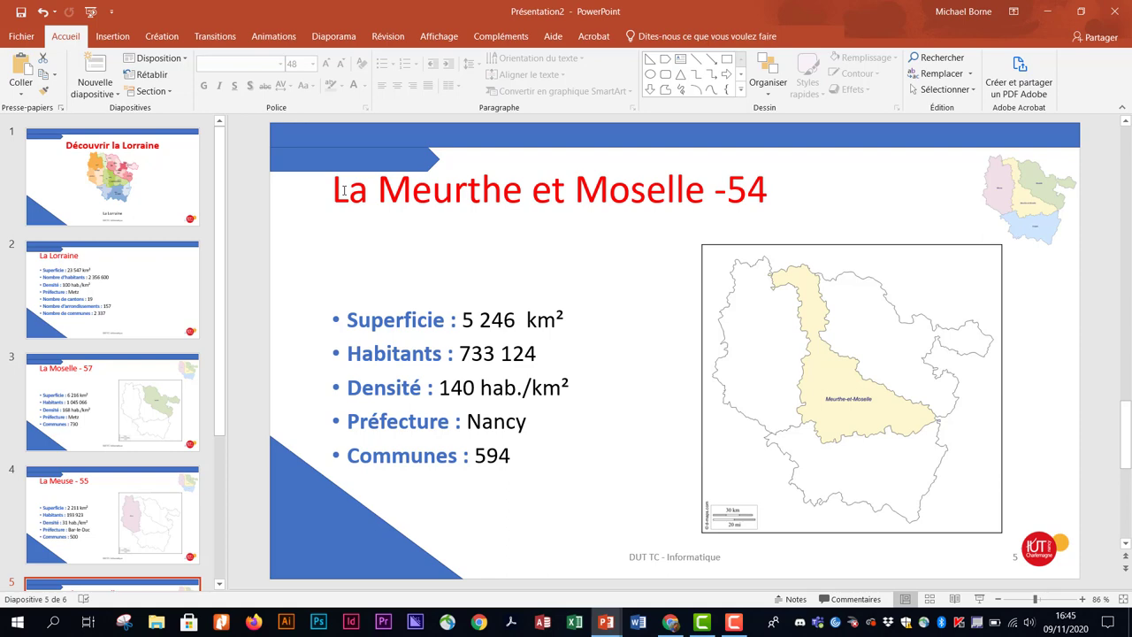
Step: Reopen Slide Master view and select the top master slide
{"action": "left_click", "coordinate": [439, 36]}
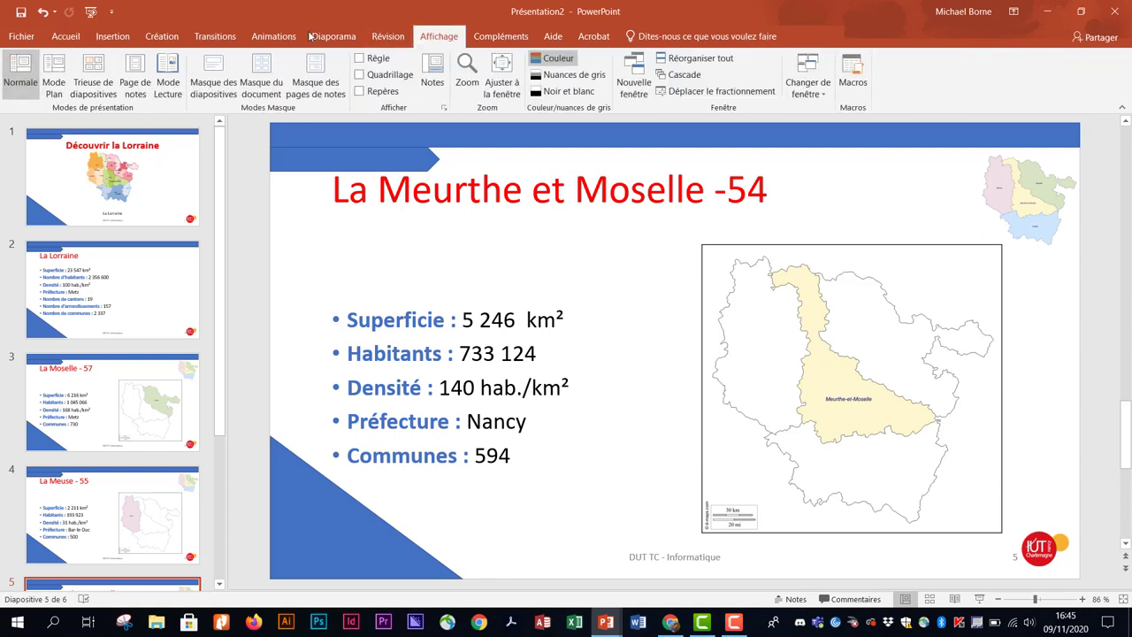
{"action": "left_click", "coordinate": [215, 75]}
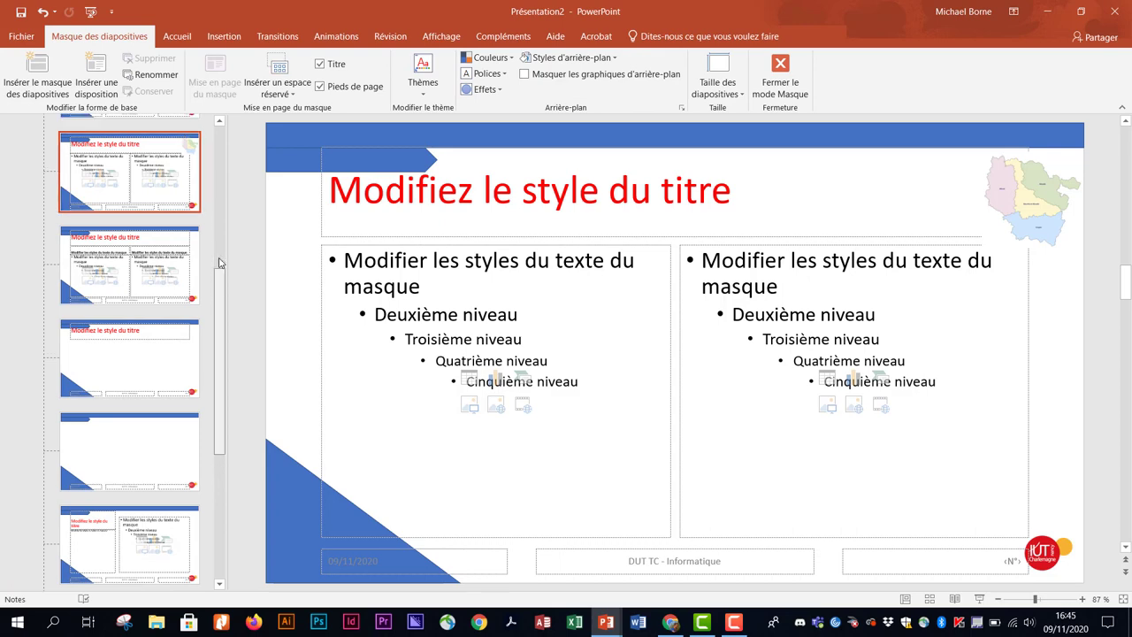
{"action": "left_click_drag", "start_coordinate": [220, 262], "coordinate": [221, 123]}
{"action": "left_click", "coordinate": [163, 145]}
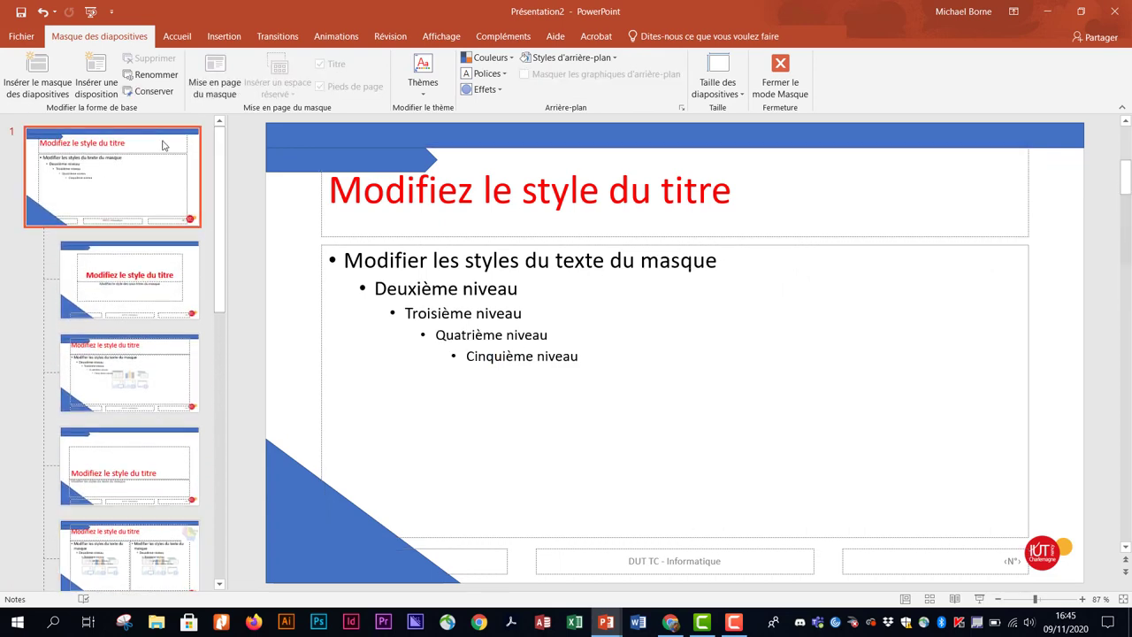
Step: Centre the master's red title text so every layout's title follows
{"action": "left_click_drag", "start_coordinate": [330, 190], "coordinate": [733, 190]}
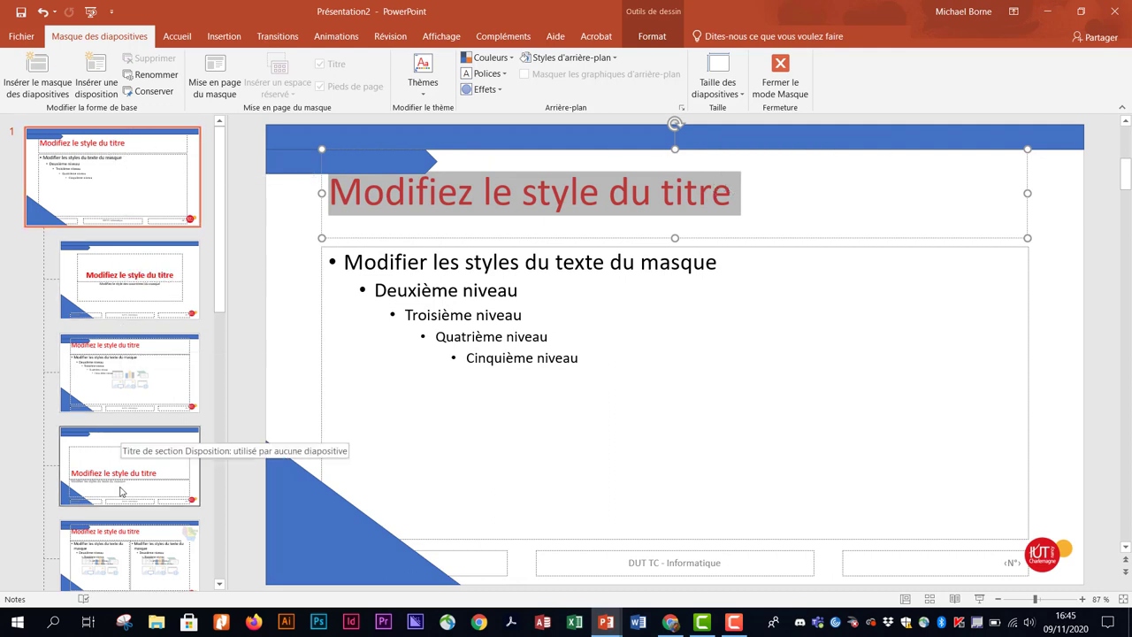
{"action": "left_click", "coordinate": [177, 37]}
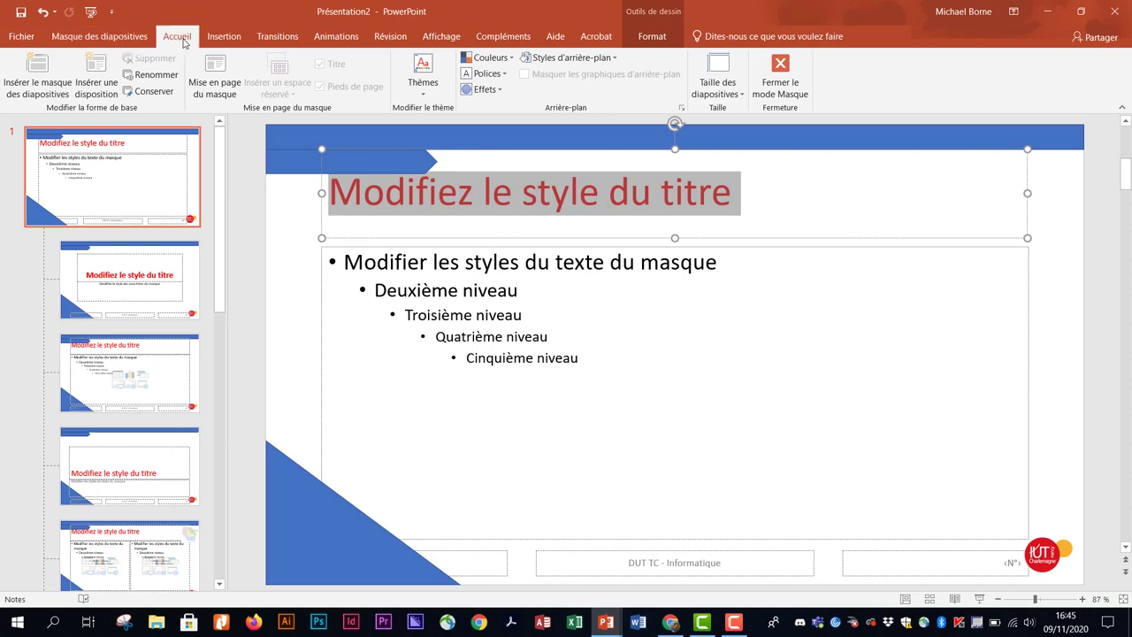
{"action": "left_click", "coordinate": [486, 84]}
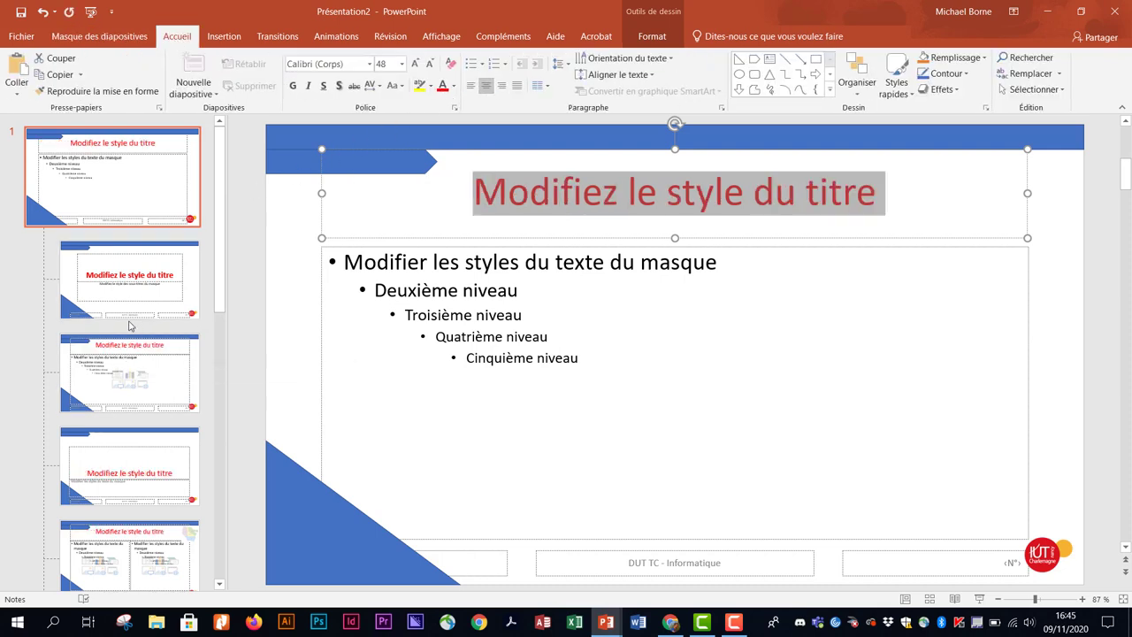
{"action": "scroll", "coordinate": [137, 456], "scroll_direction": "down", "scroll_amount": 3}
{"action": "scroll", "coordinate": [137, 460], "scroll_direction": "down", "scroll_amount": 2}
{"action": "scroll", "coordinate": [137, 464], "scroll_direction": "down", "scroll_amount": 2}
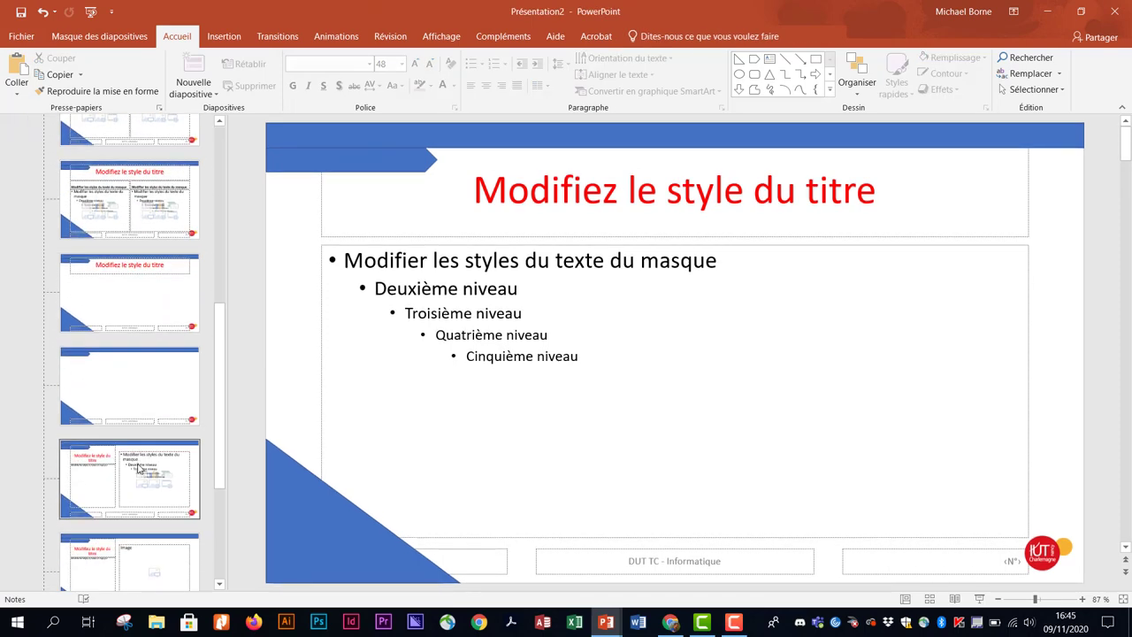
{"action": "scroll", "coordinate": [137, 471], "scroll_direction": "down", "scroll_amount": 2}
{"action": "scroll", "coordinate": [137, 471], "scroll_direction": "up", "scroll_amount": 3}
{"action": "scroll", "coordinate": [137, 471], "scroll_direction": "up", "scroll_amount": 3}
{"action": "scroll", "coordinate": [137, 471], "scroll_direction": "up", "scroll_amount": 3}
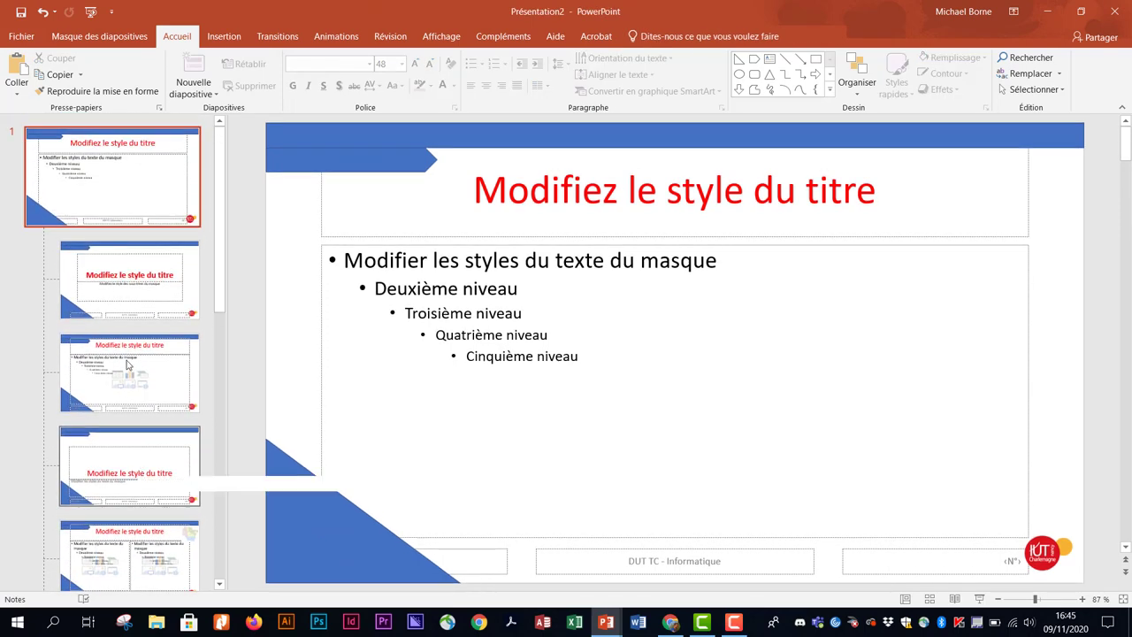
Step: Return to Normal view and review slides 1 to 4, from 'Découvrir la Lorraine' to 'La Meuse - 55'
{"action": "left_click", "coordinate": [451, 37]}
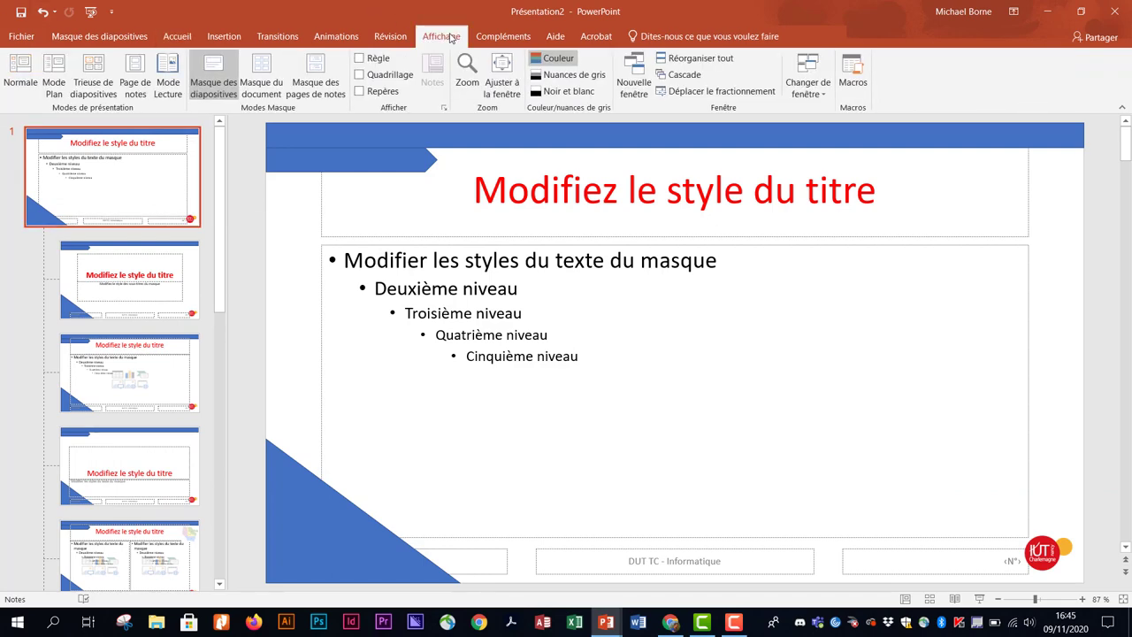
{"action": "left_click", "coordinate": [32, 85]}
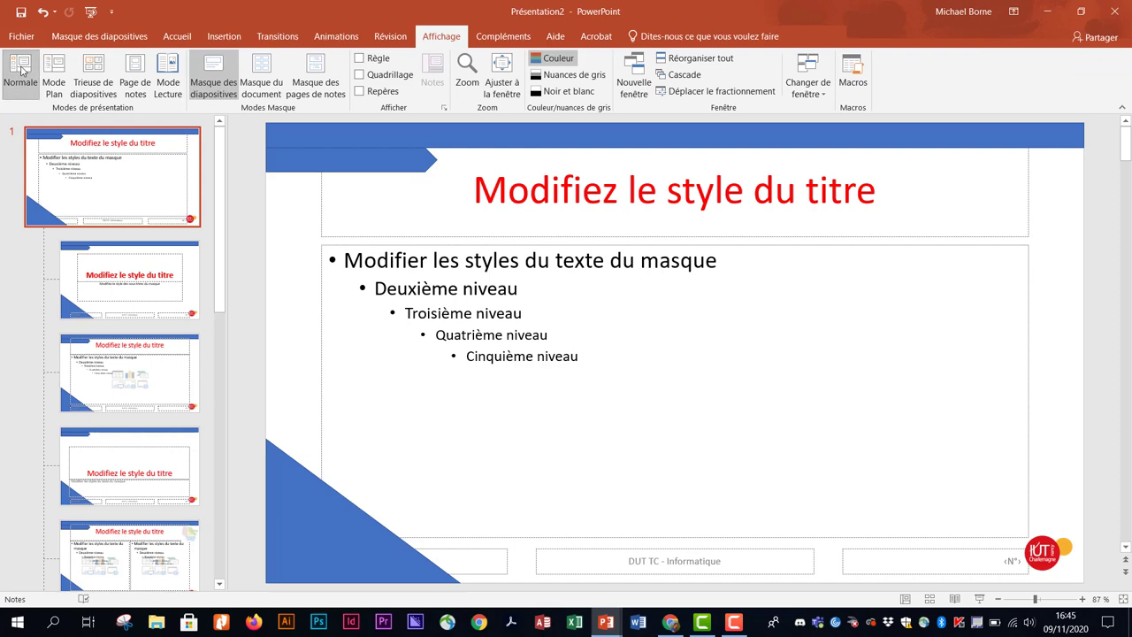
{"action": "scroll", "coordinate": [159, 195], "scroll_direction": "up", "scroll_amount": 3}
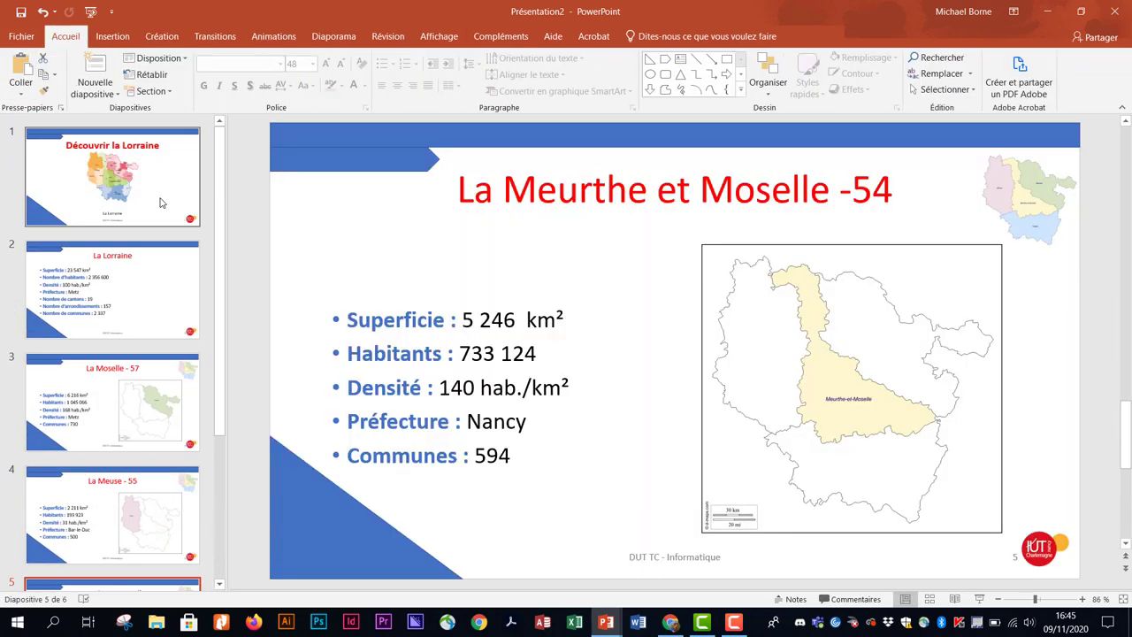
{"action": "left_click", "coordinate": [161, 202]}
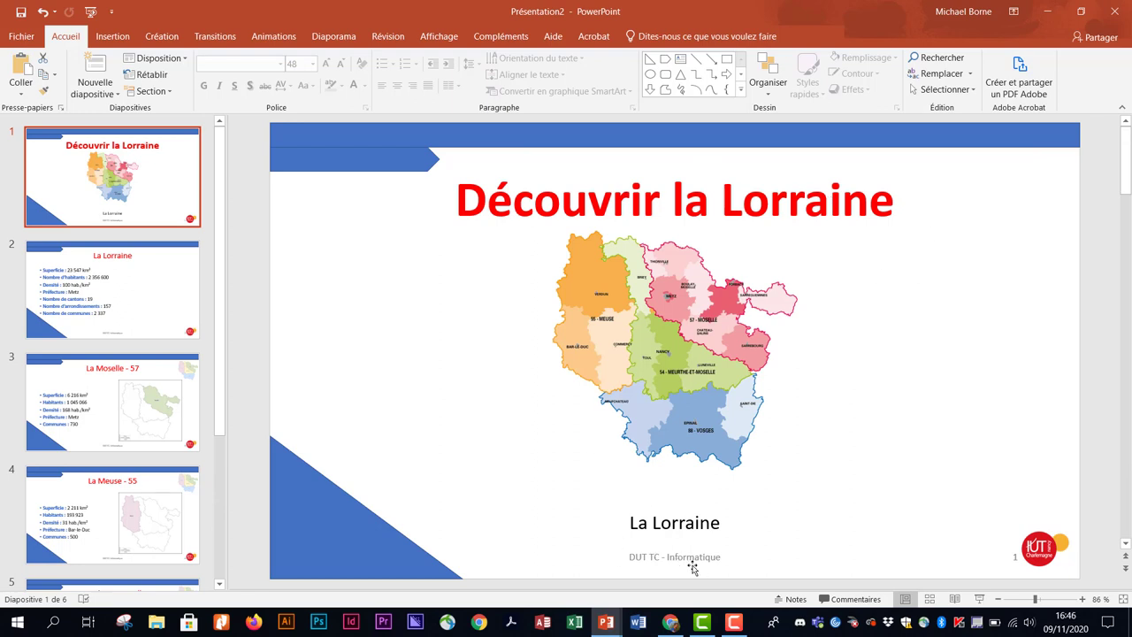
{"action": "left_click", "coordinate": [184, 285]}
{"action": "left_click", "coordinate": [179, 402]}
{"action": "left_click", "coordinate": [156, 487]}
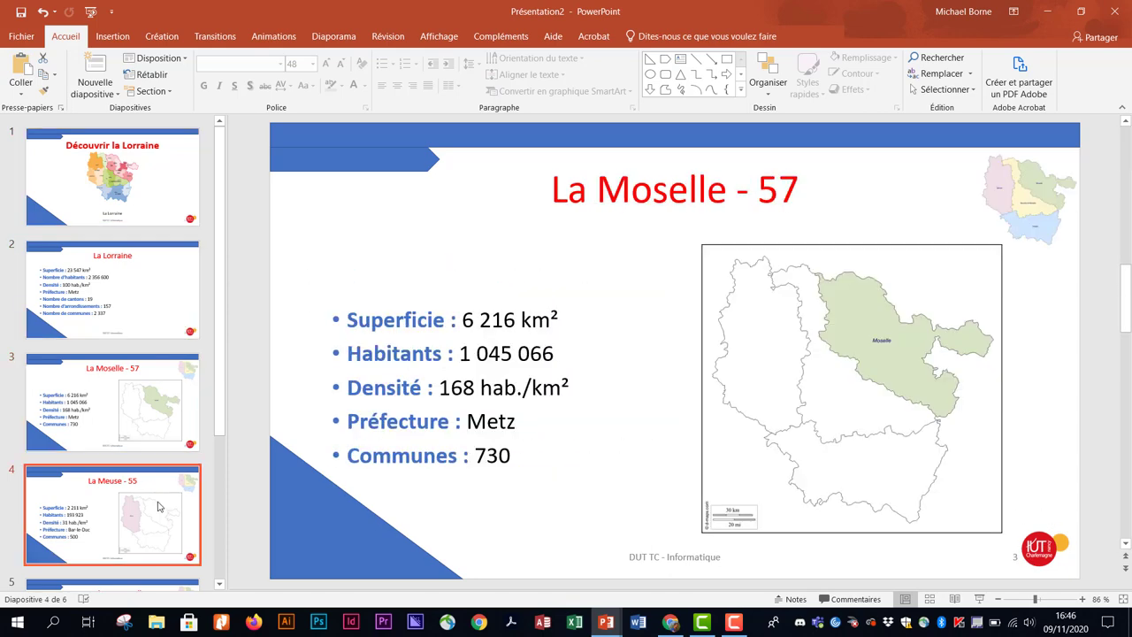
Step: Review slides 5 and 6, then come back to slide 4 'La Meuse - 55'
{"action": "scroll", "coordinate": [159, 506], "scroll_direction": "down", "scroll_amount": 2}
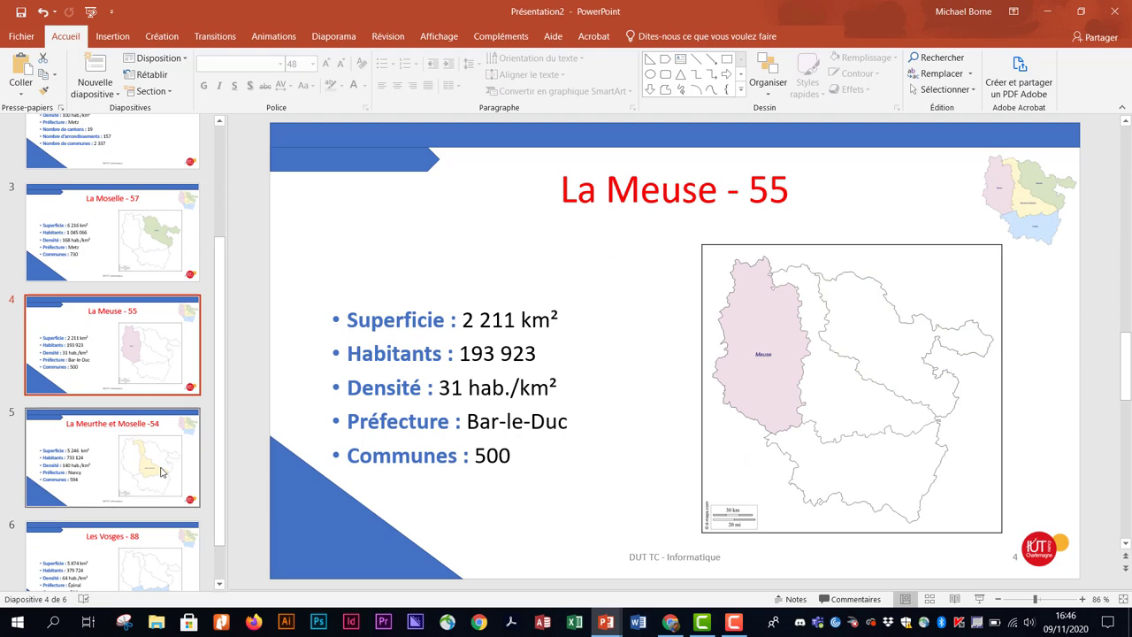
{"action": "left_click", "coordinate": [157, 501]}
{"action": "scroll", "coordinate": [155, 496], "scroll_direction": "down", "scroll_amount": 2}
{"action": "left_click", "coordinate": [155, 496]}
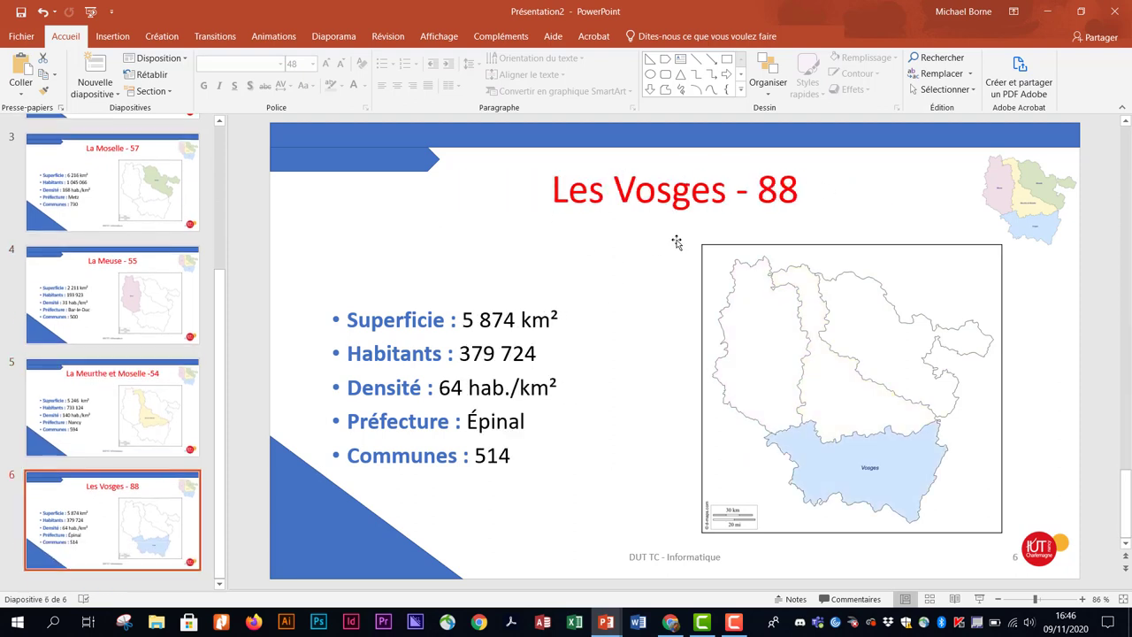
{"action": "scroll", "coordinate": [97, 367], "scroll_direction": "up", "scroll_amount": 5}
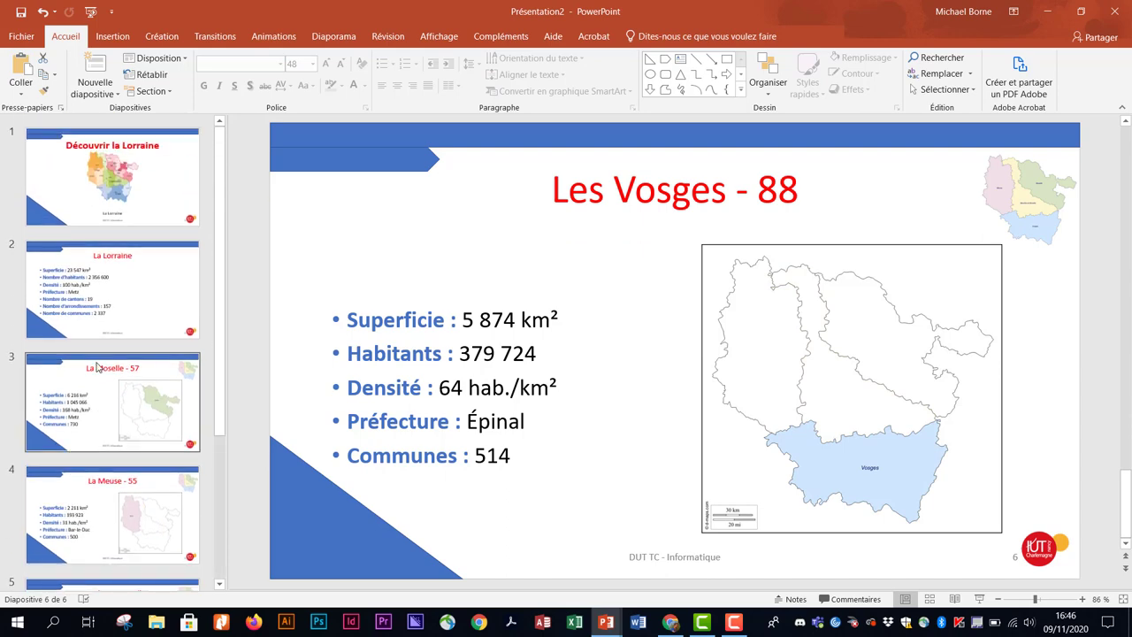
{"action": "left_click", "coordinate": [132, 296]}
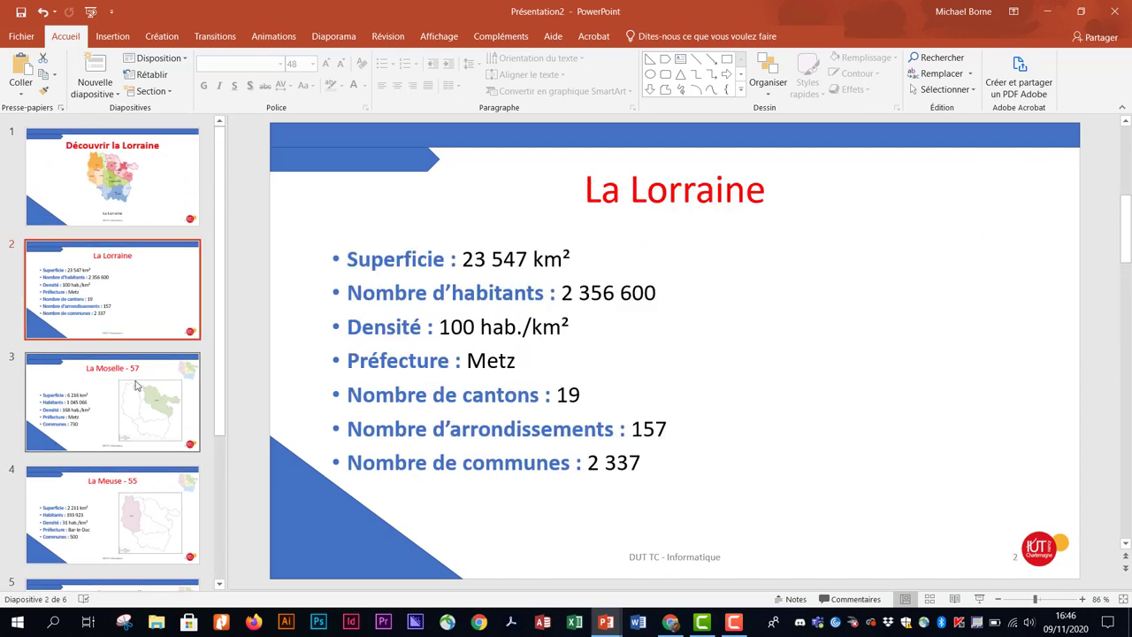
{"action": "left_click", "coordinate": [147, 446]}
{"action": "left_click", "coordinate": [139, 522]}
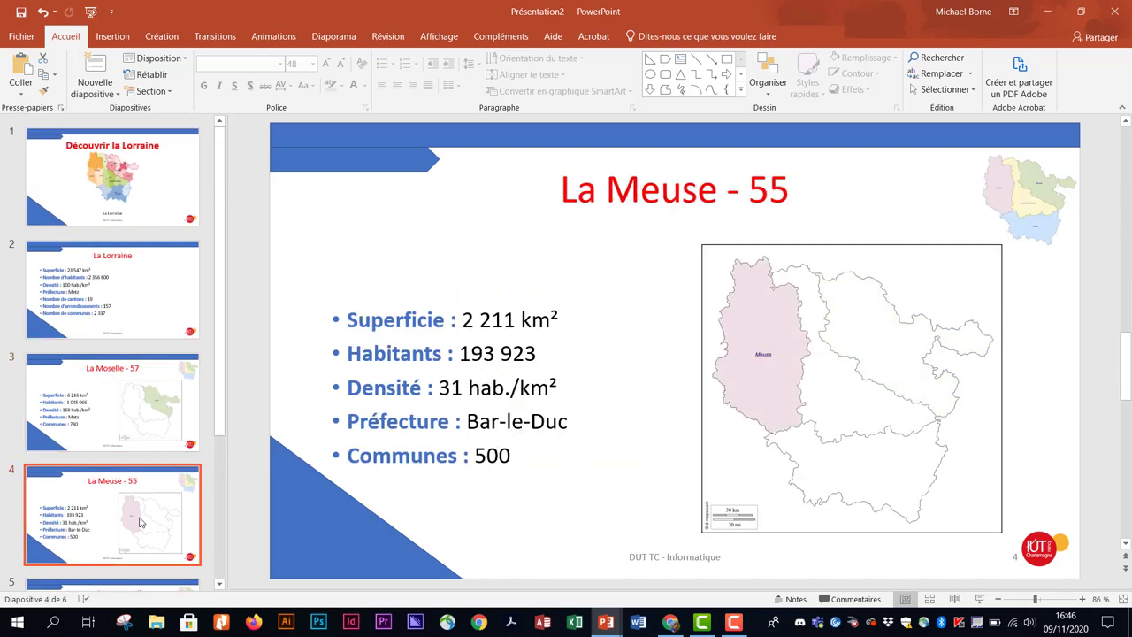
{"action": "scroll", "coordinate": [139, 522], "scroll_direction": "down", "scroll_amount": 3}
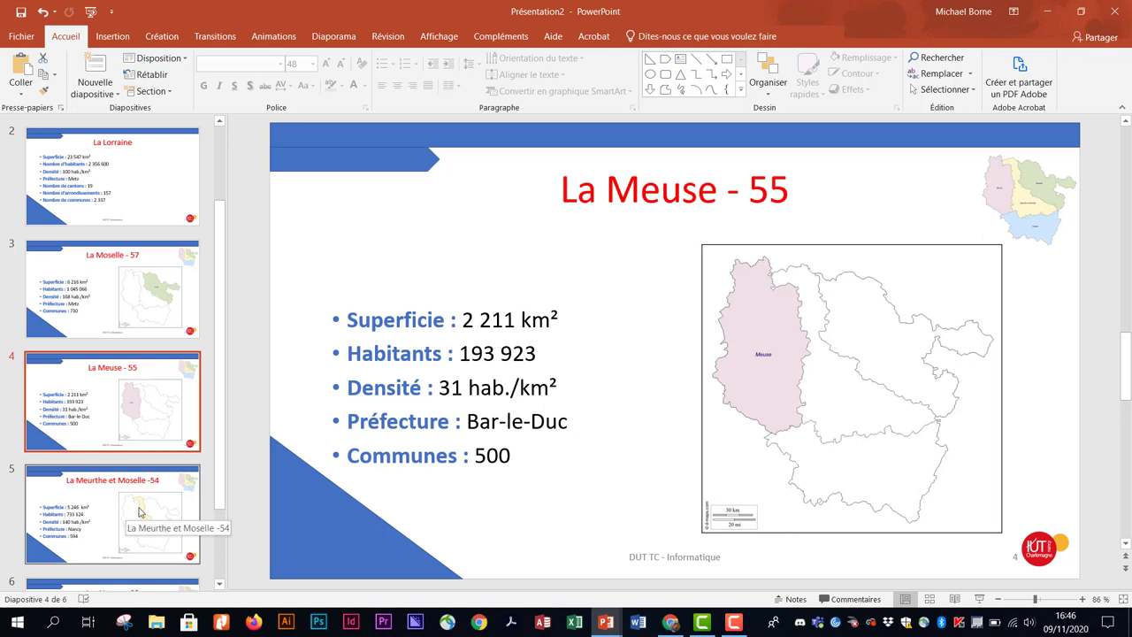
{"action": "scroll", "coordinate": [139, 511], "scroll_direction": "up", "scroll_amount": 3}
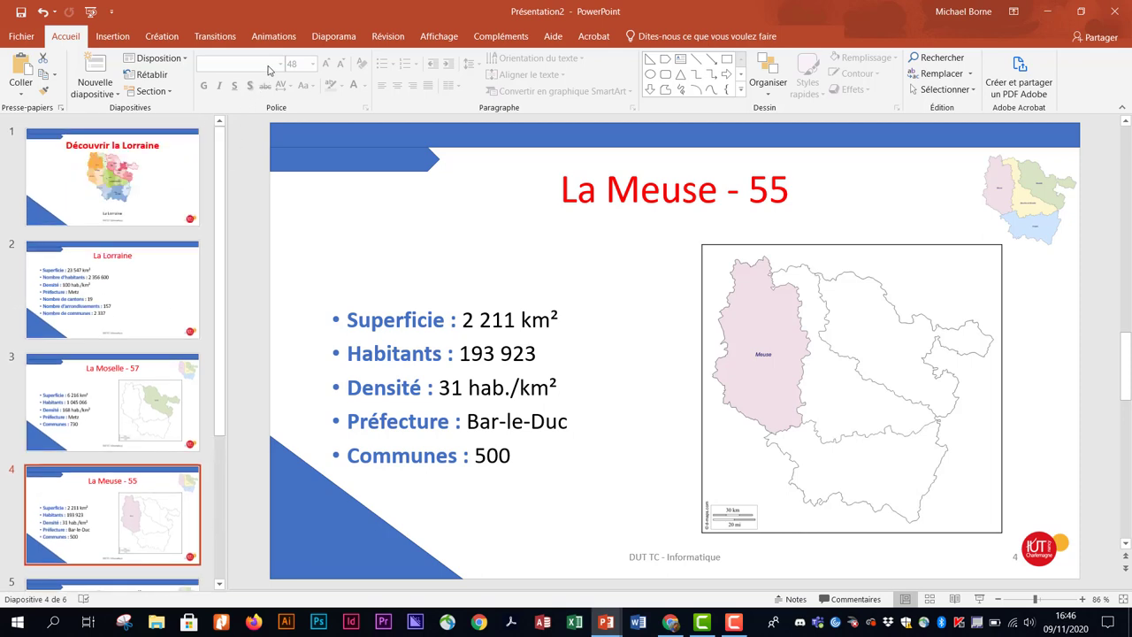
{"action": "left_click", "coordinate": [276, 39]}
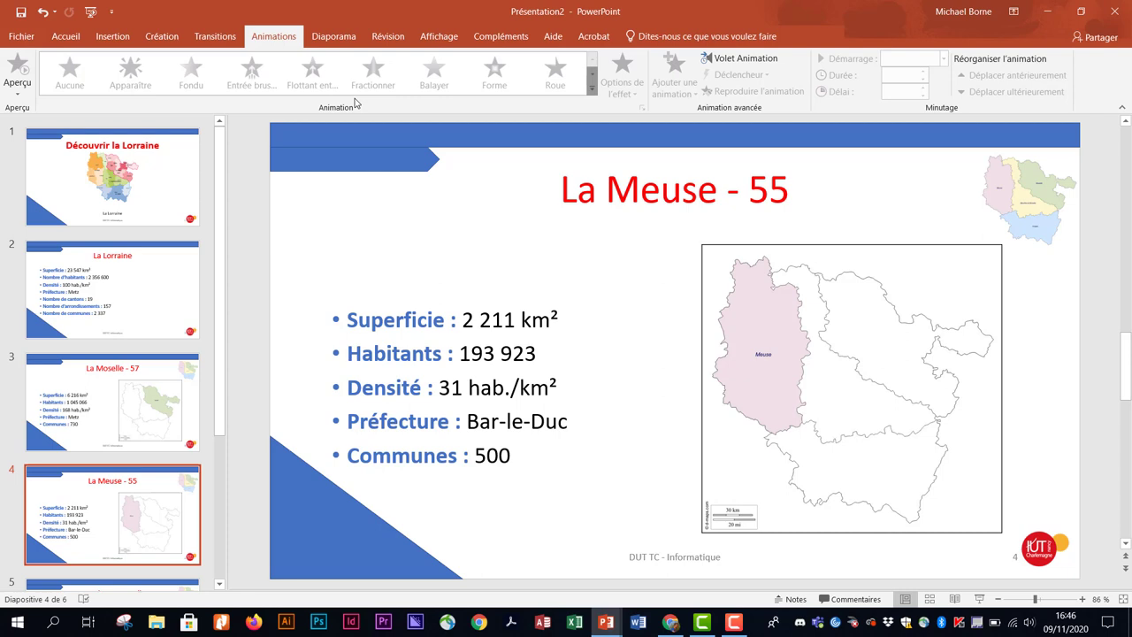
Step: With the animation pane shown, give every object on slide 1 the Forme entrance animation
{"action": "left_click", "coordinate": [745, 58]}
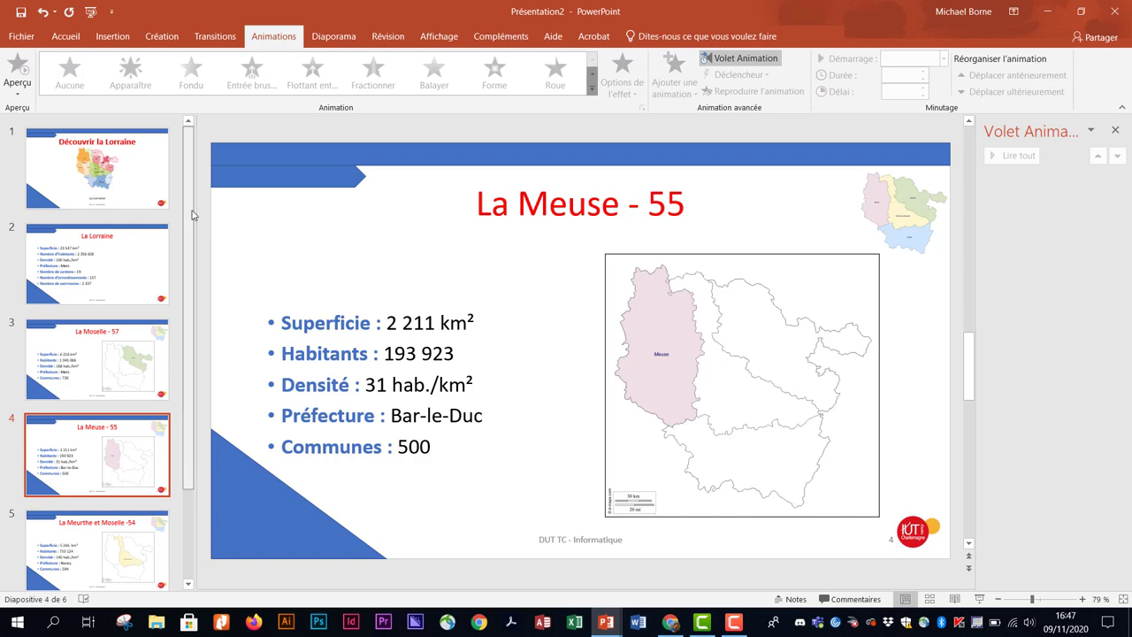
{"action": "left_click", "coordinate": [152, 183]}
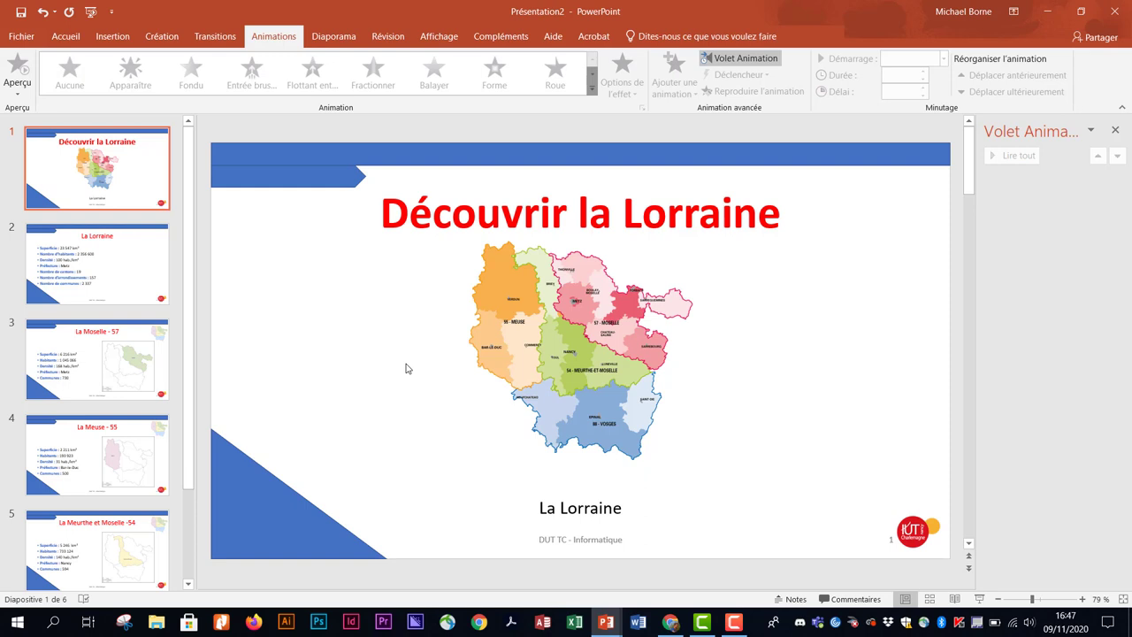
{"action": "key", "text": "ctrl+a"}
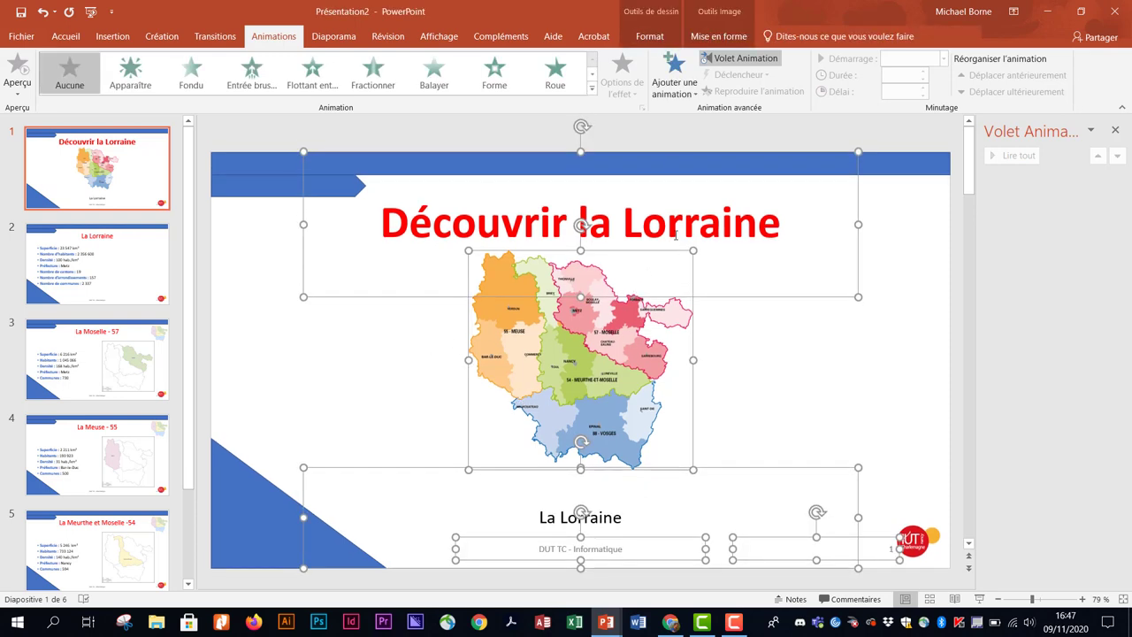
{"action": "left_click", "coordinate": [494, 75]}
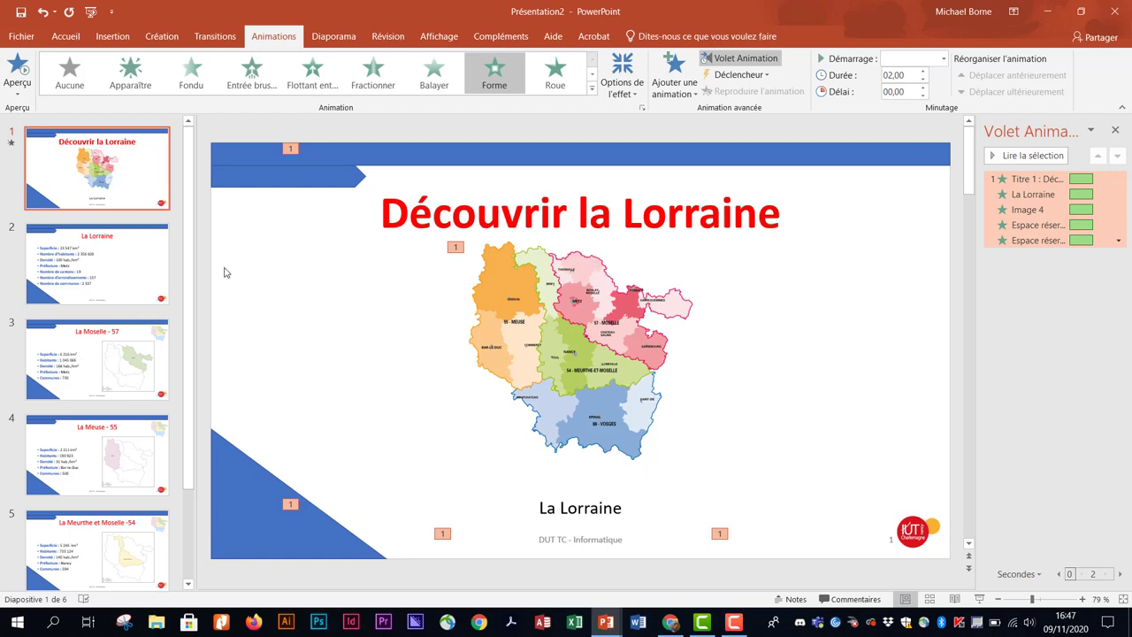
{"action": "left_click", "coordinate": [163, 270]}
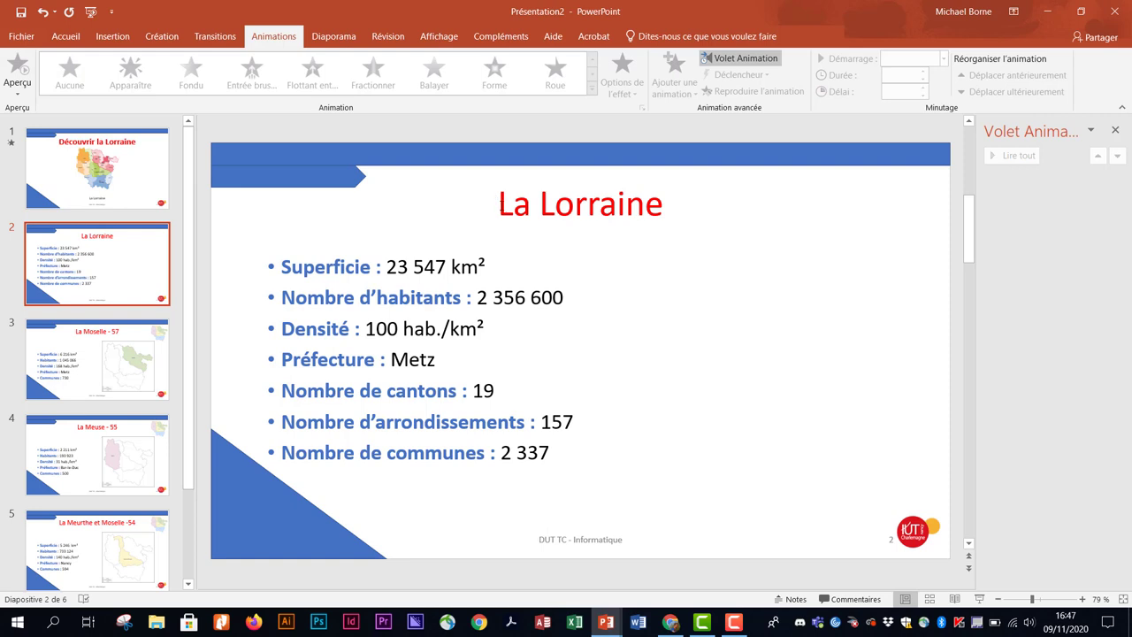
Step: Give the 'La Lorraine' title, Superficie and Nombre d'habitants lines Apparaître entrances
{"action": "left_click_drag", "start_coordinate": [501, 205], "coordinate": [633, 206]}
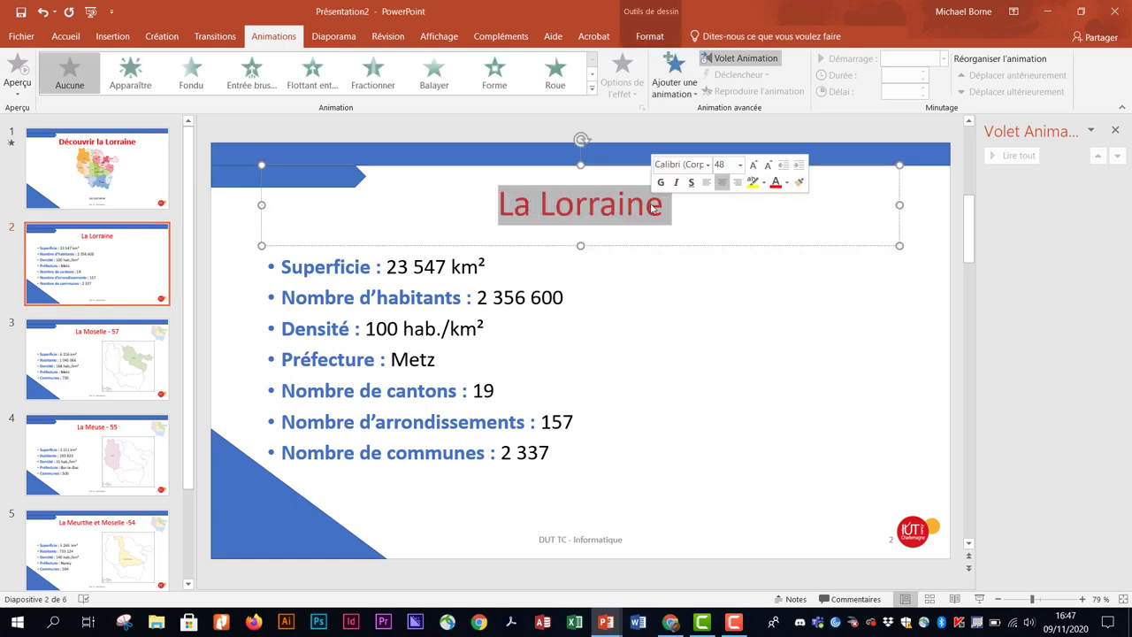
{"action": "left_click", "coordinate": [131, 79]}
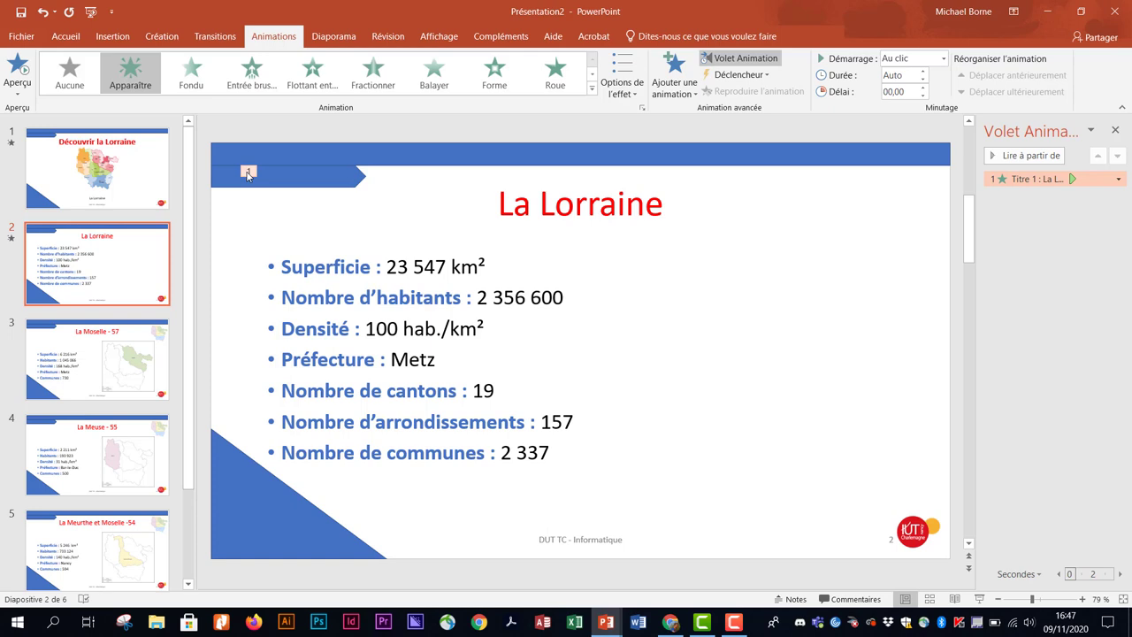
{"action": "left_click_drag", "start_coordinate": [283, 261], "coordinate": [488, 266]}
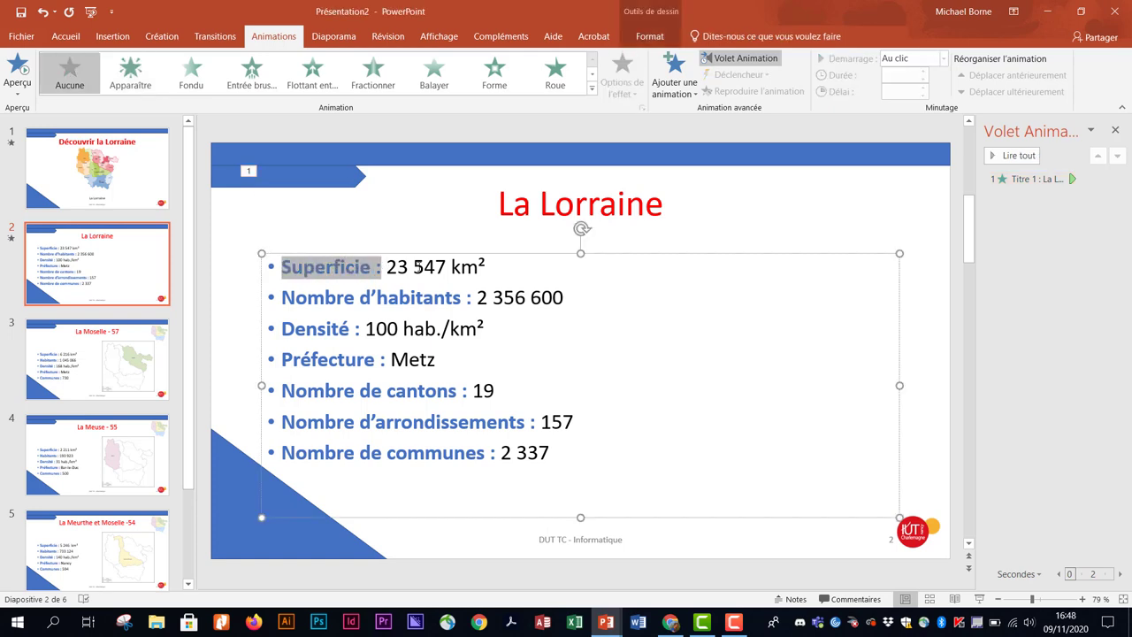
{"action": "left_click", "coordinate": [131, 79]}
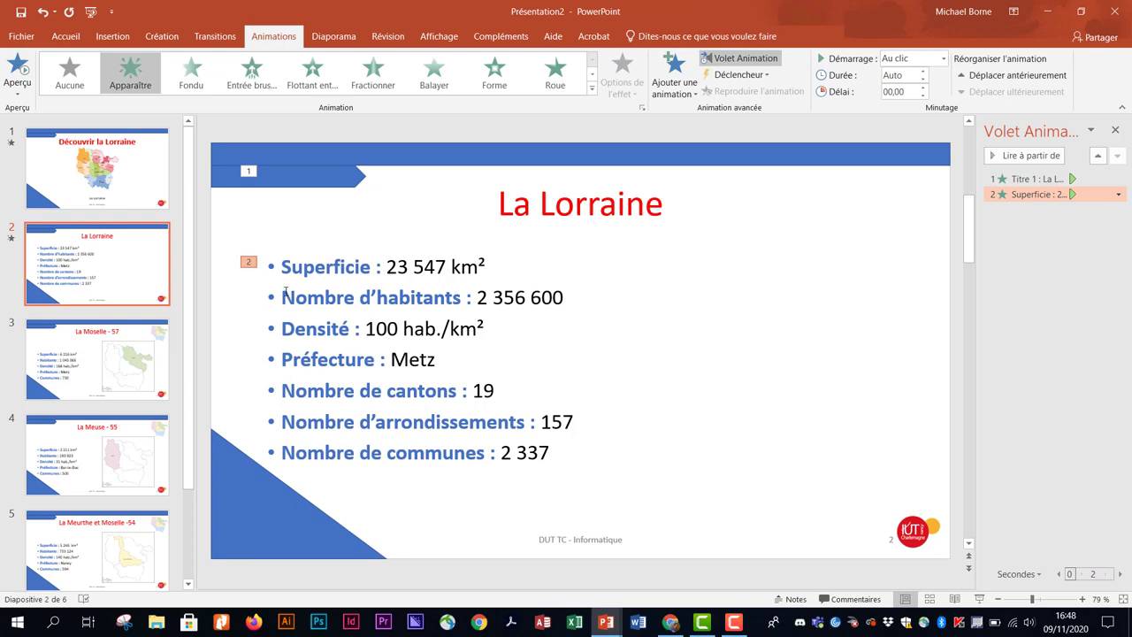
{"action": "left_click_drag", "start_coordinate": [283, 295], "coordinate": [568, 298]}
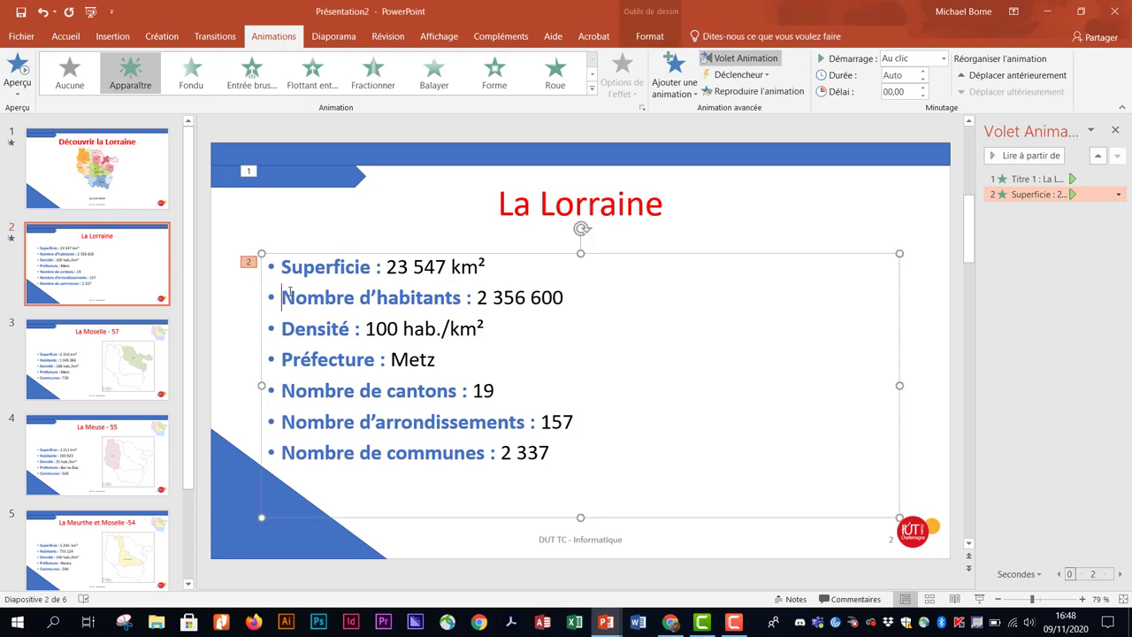
{"action": "left_click", "coordinate": [129, 77]}
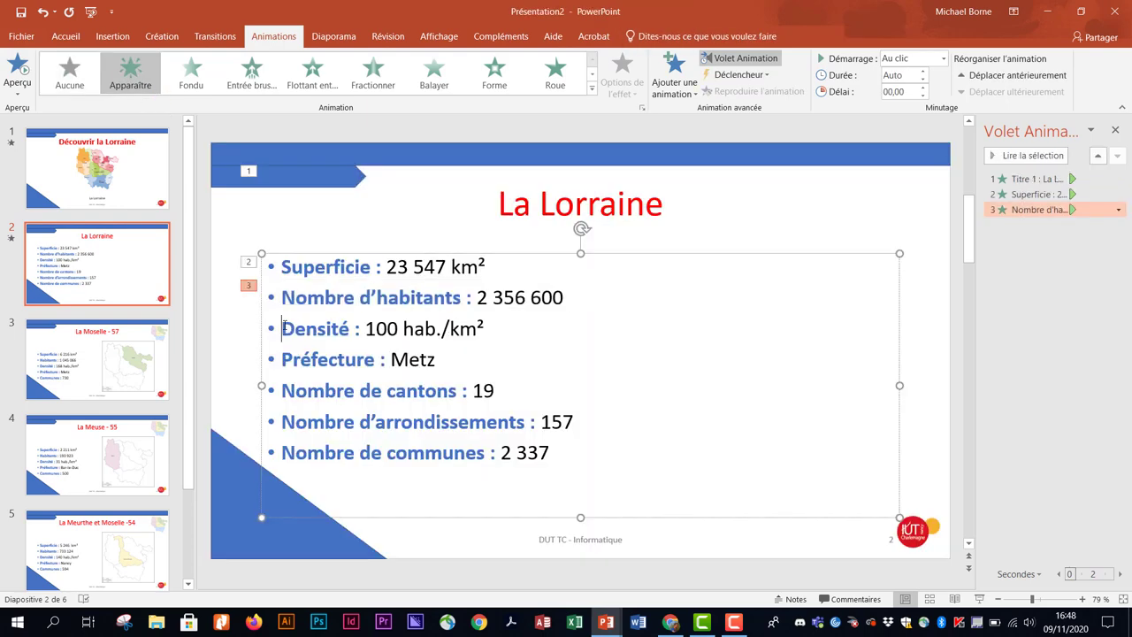
Step: Give the Densité, Préfecture, cantons, arrondissements and communes lines on-click Apparaître entrances
{"action": "left_click_drag", "start_coordinate": [283, 327], "coordinate": [486, 329]}
{"action": "left_click", "coordinate": [129, 72]}
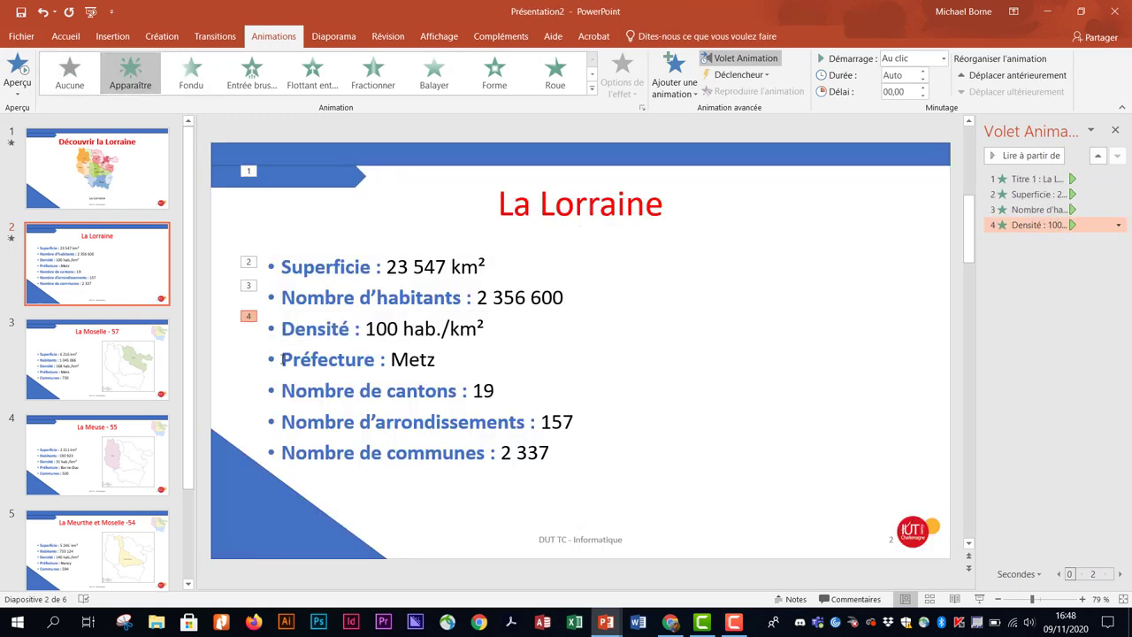
{"action": "left_click_drag", "start_coordinate": [282, 359], "coordinate": [459, 359]}
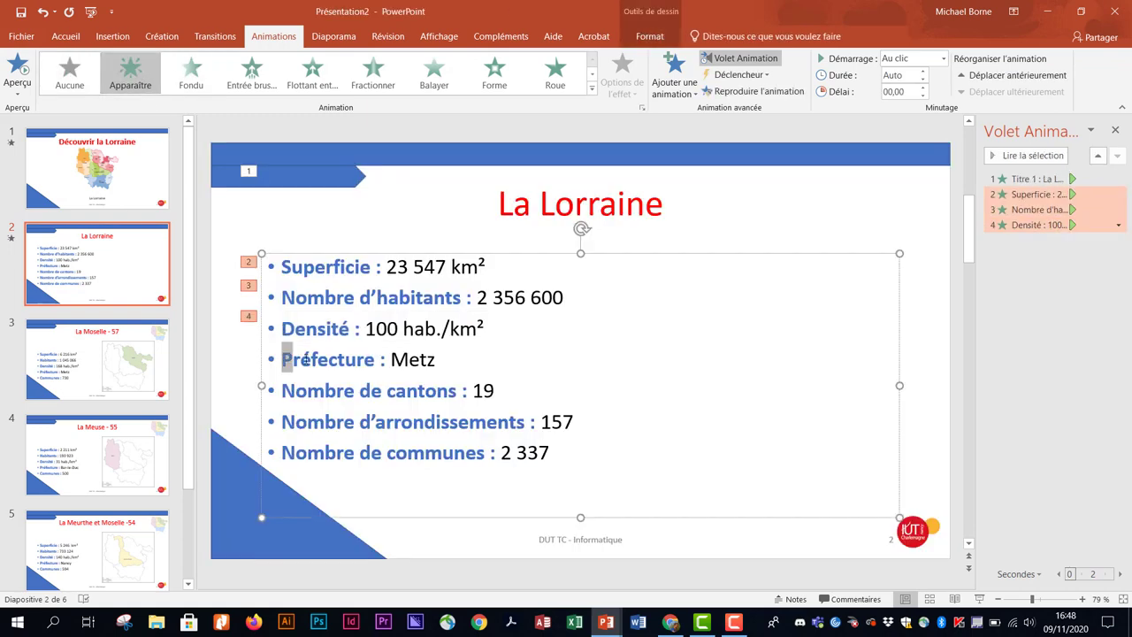
{"action": "left_click", "coordinate": [130, 77]}
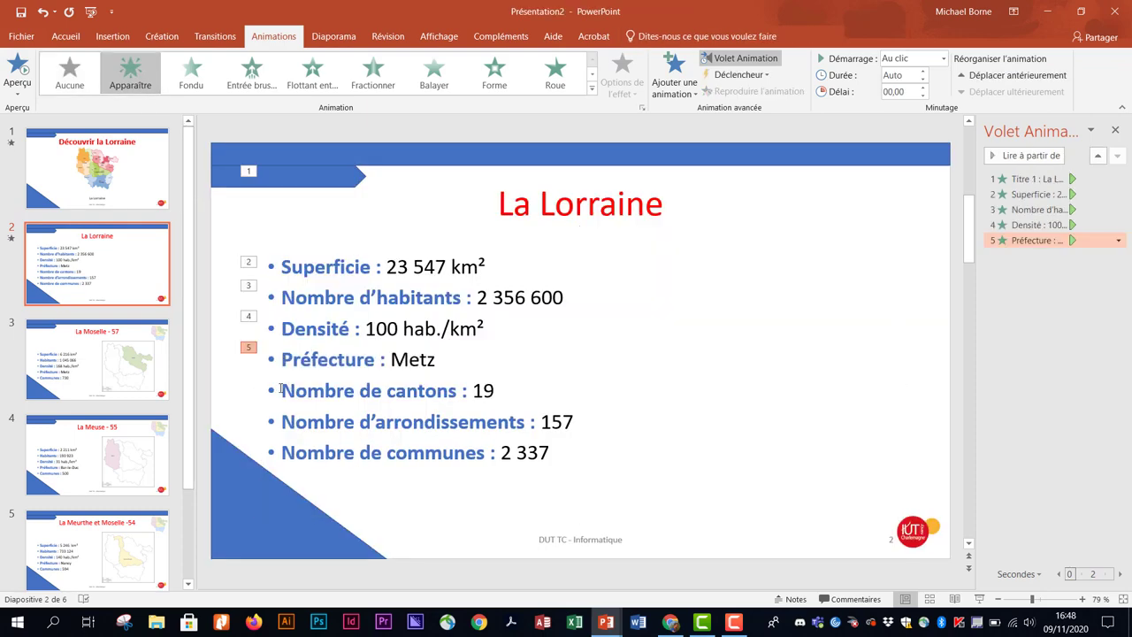
{"action": "left_click_drag", "start_coordinate": [280, 389], "coordinate": [486, 392]}
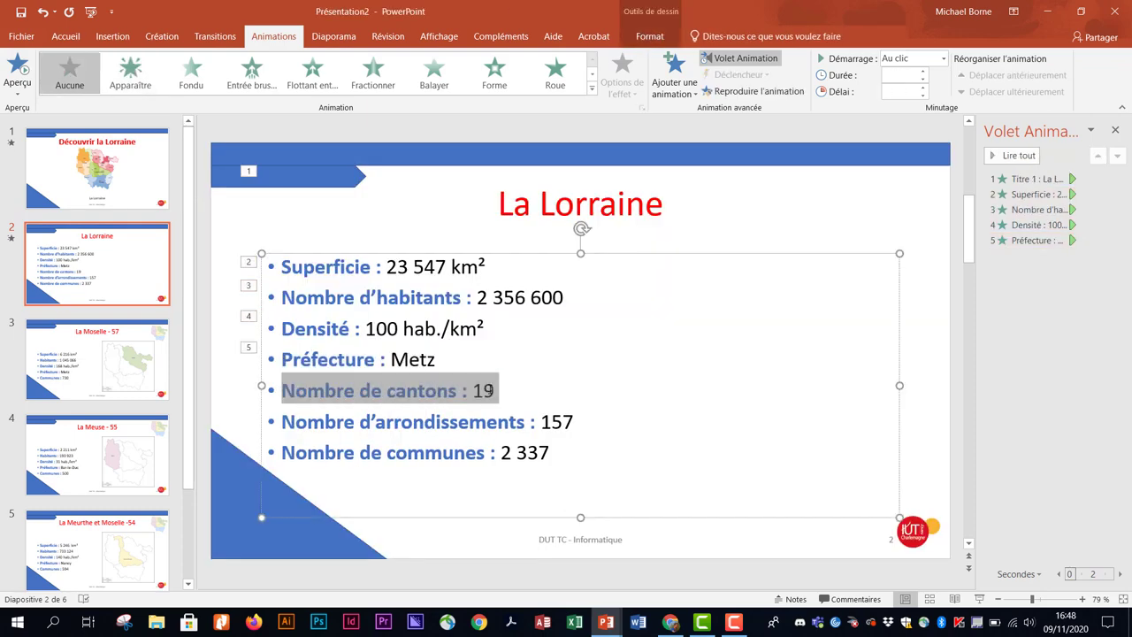
{"action": "left_click", "coordinate": [130, 73]}
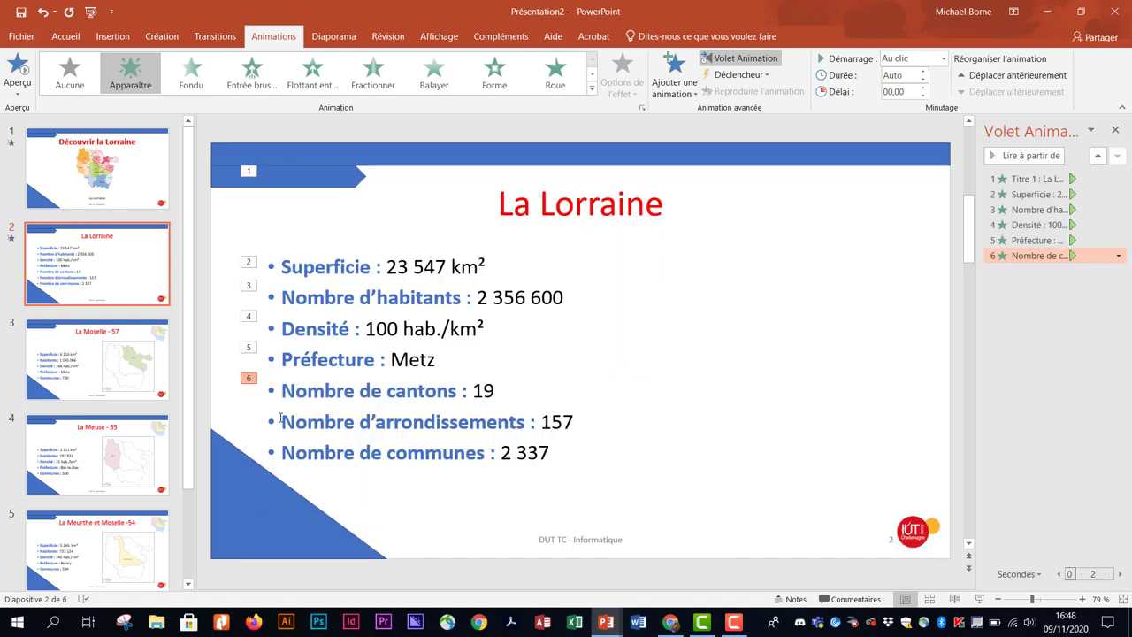
{"action": "left_click_drag", "start_coordinate": [281, 421], "coordinate": [562, 421]}
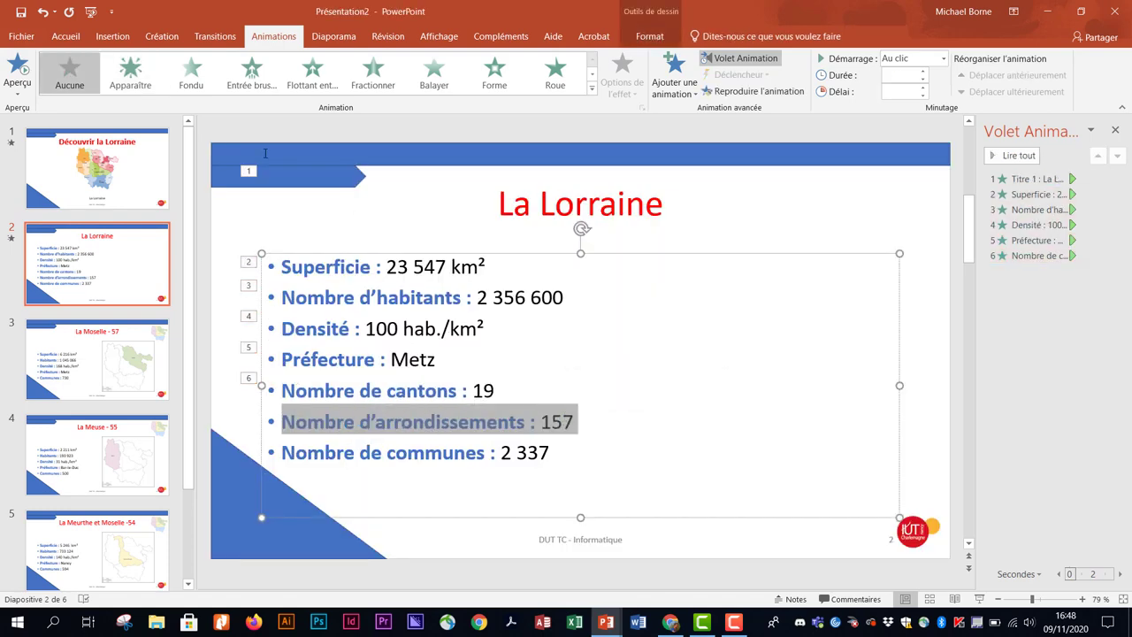
{"action": "left_click", "coordinate": [130, 73]}
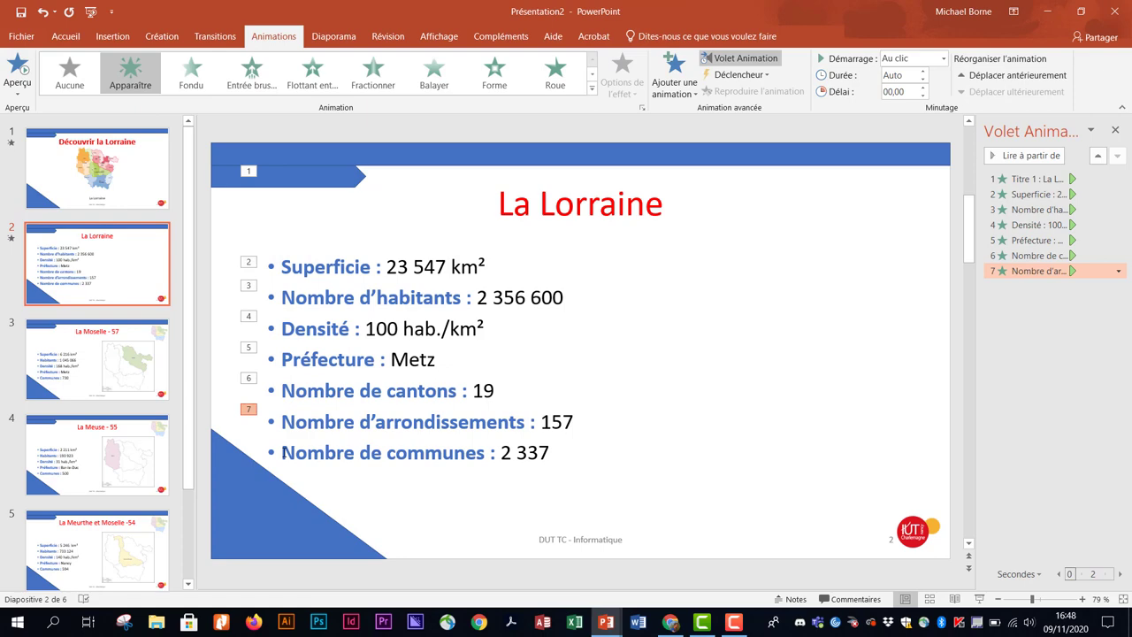
{"action": "left_click_drag", "start_coordinate": [282, 452], "coordinate": [553, 455]}
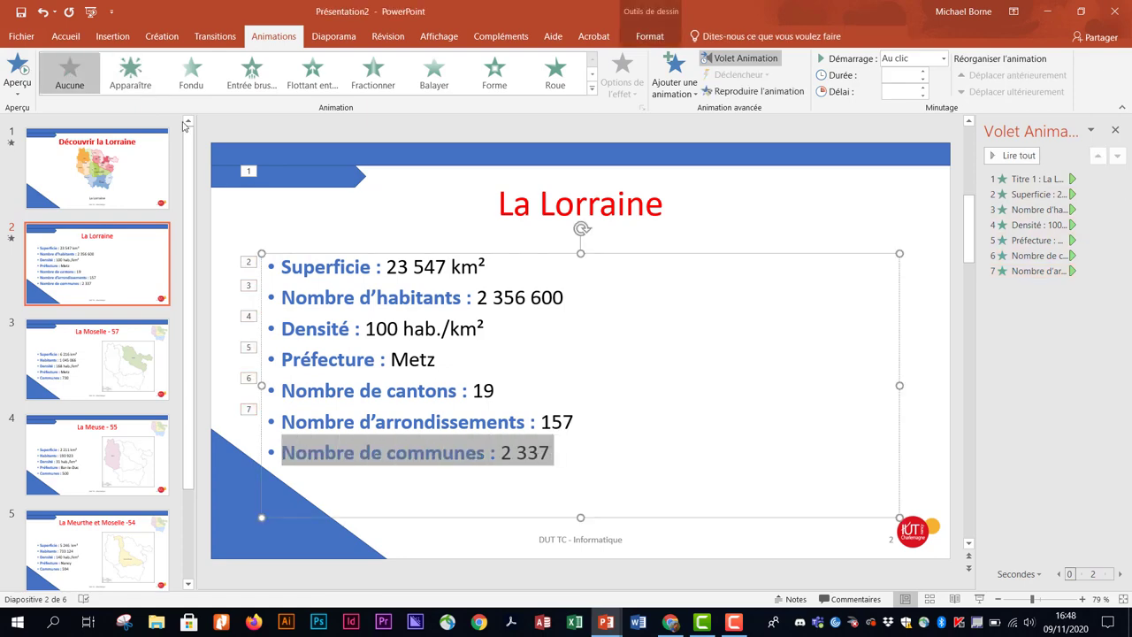
{"action": "left_click", "coordinate": [130, 73]}
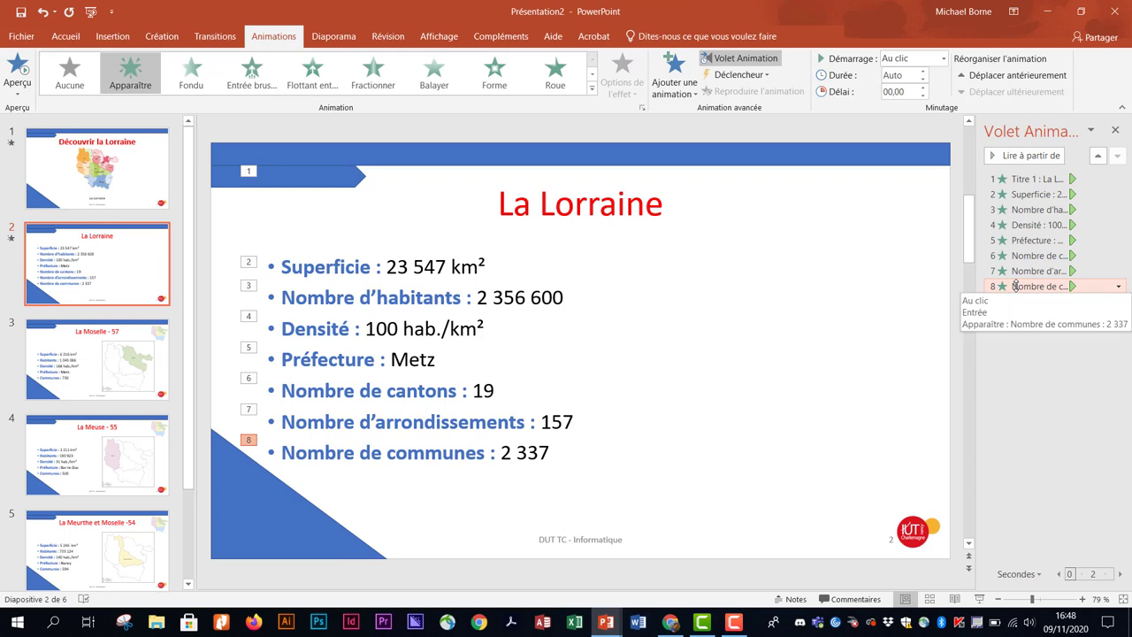
{"action": "left_click_drag", "start_coordinate": [1015, 284], "coordinate": [1018, 244]}
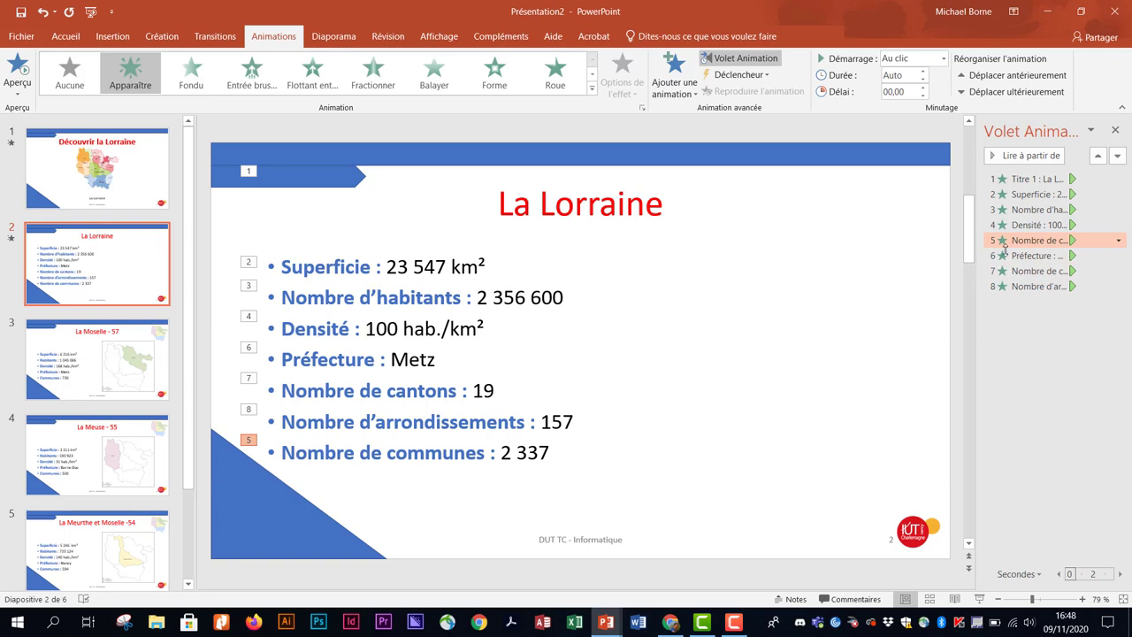
{"action": "left_click_drag", "start_coordinate": [1032, 240], "coordinate": [1040, 295]}
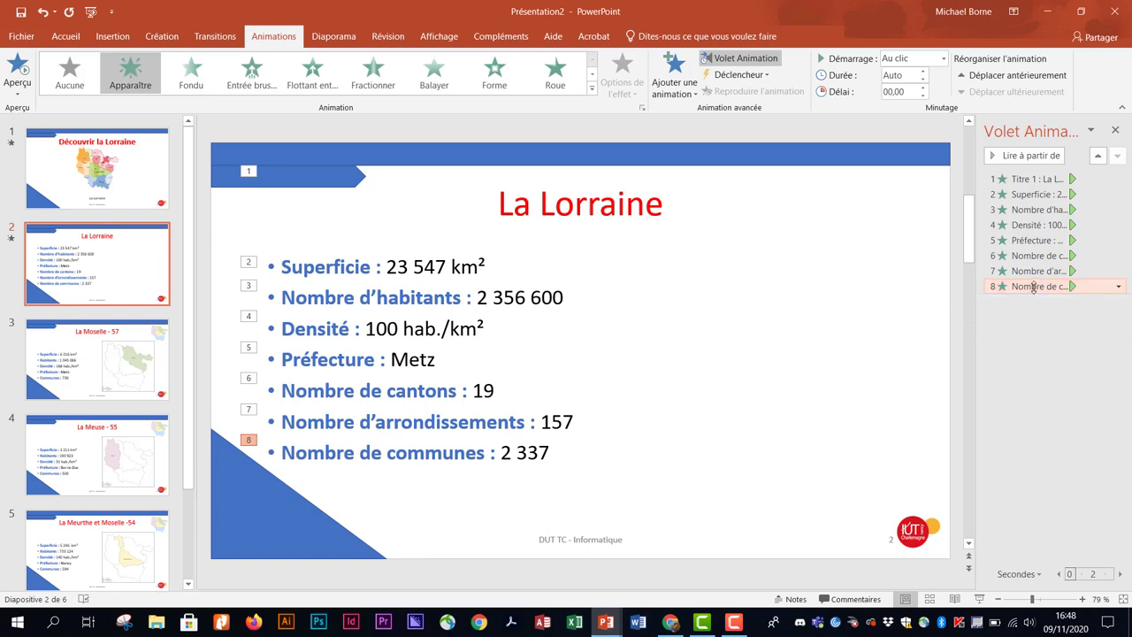
{"action": "right_click", "coordinate": [1032, 287]}
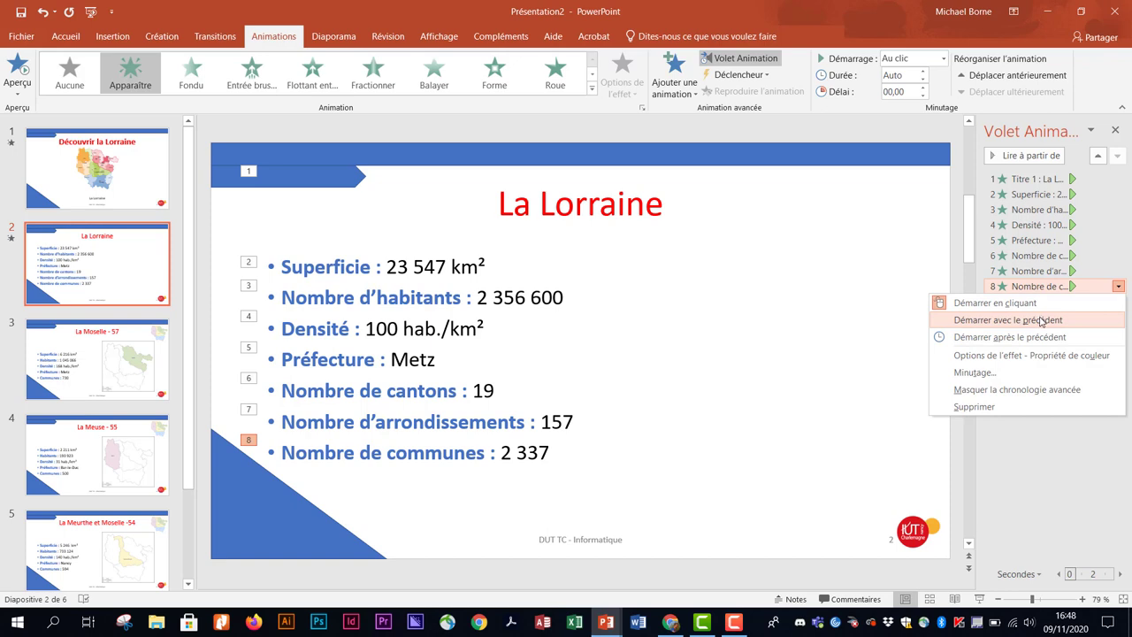
{"action": "left_click", "coordinate": [1039, 459]}
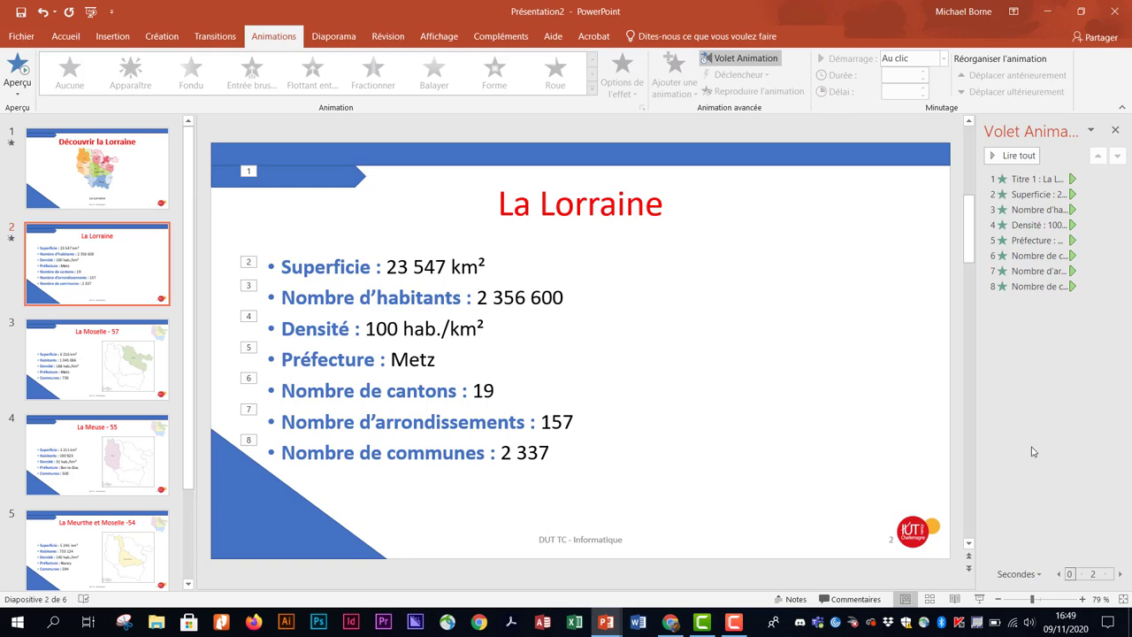
Step: Go to slide 3 'La Moselle - 57' and open Masque des diapositives view
{"action": "left_click", "coordinate": [96, 355]}
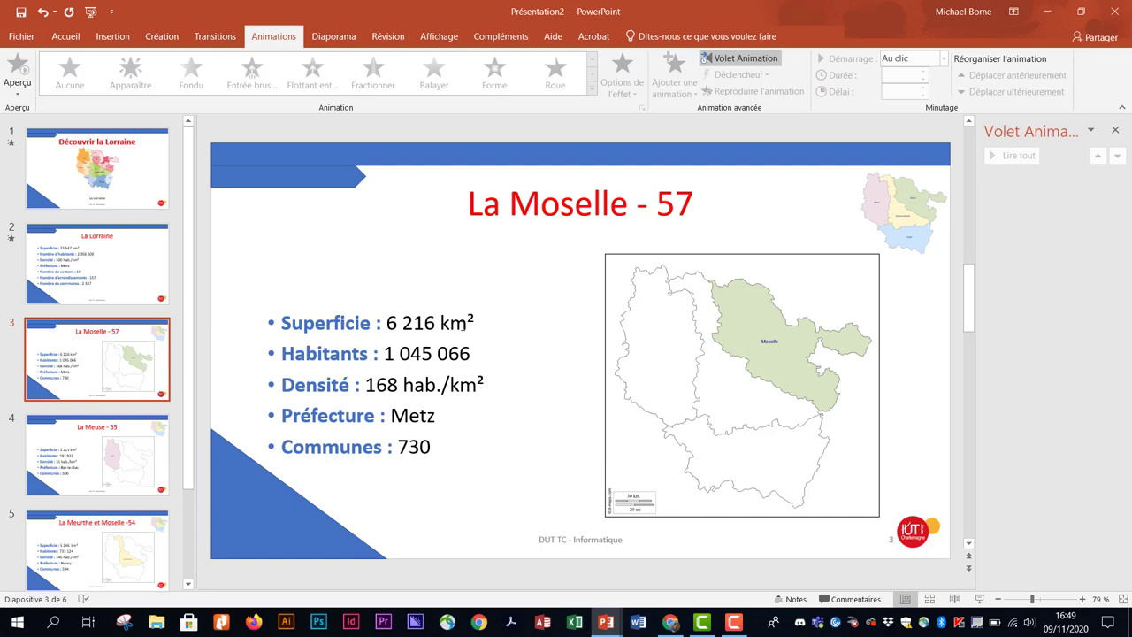
{"action": "left_click", "coordinate": [454, 36]}
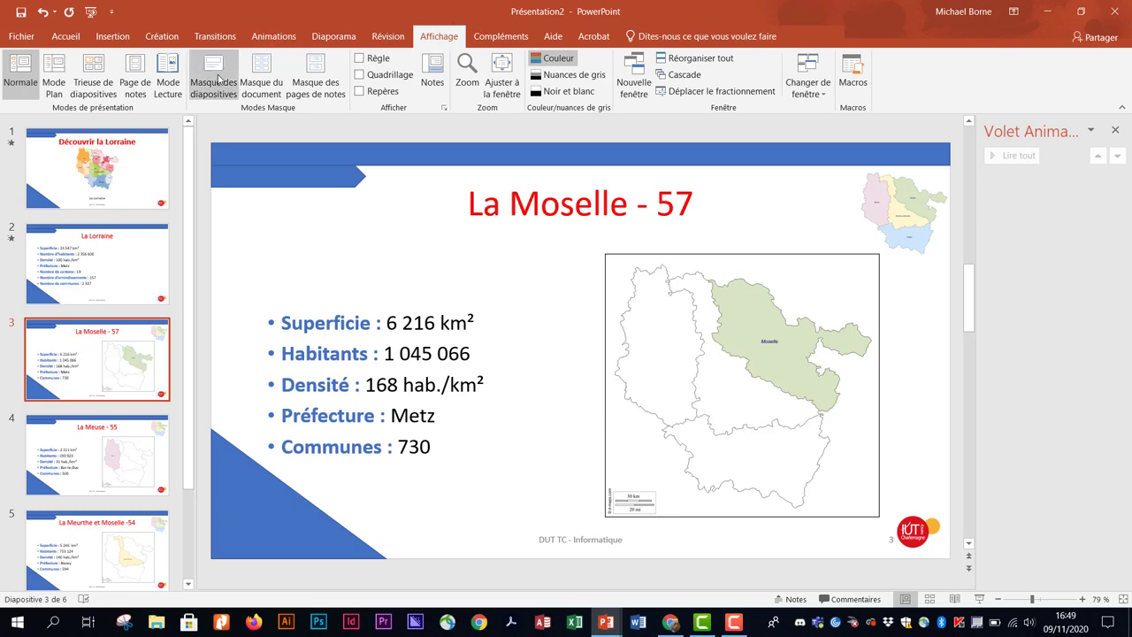
{"action": "left_click", "coordinate": [219, 78]}
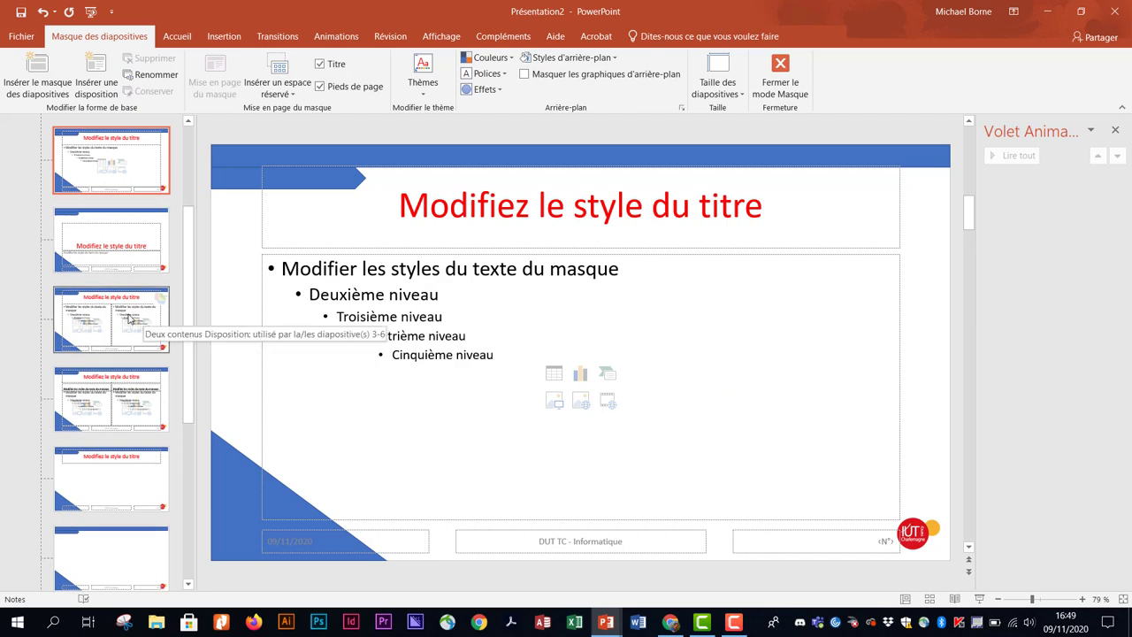
Step: Give the Deux contenus layout's title an on-click Apparaître entrance
{"action": "left_click", "coordinate": [129, 318]}
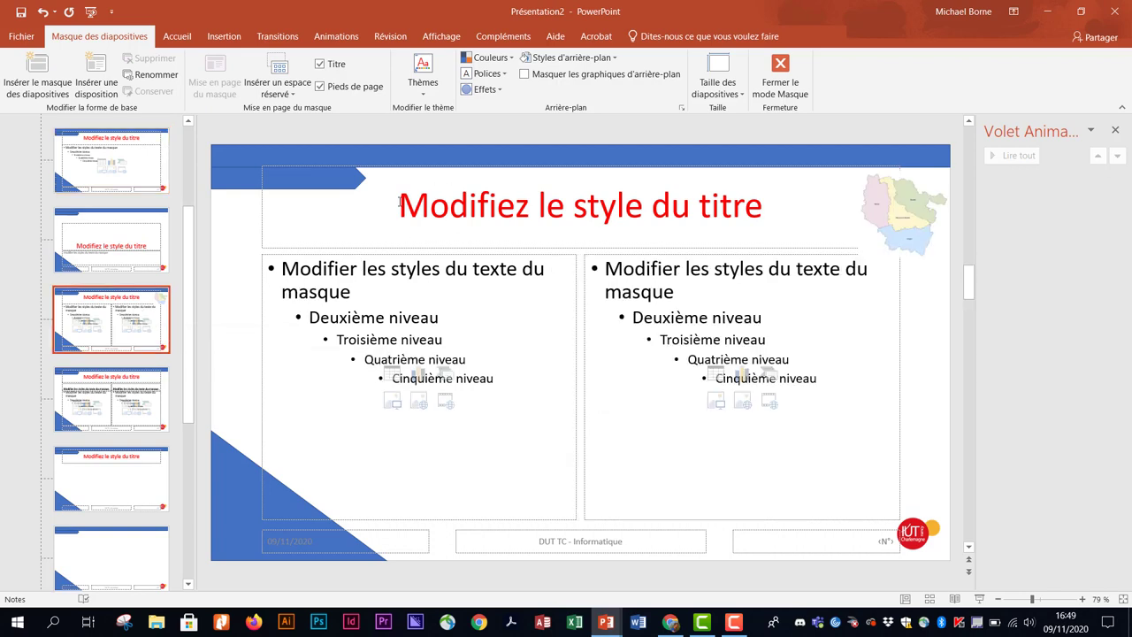
{"action": "left_click_drag", "start_coordinate": [399, 204], "coordinate": [767, 205]}
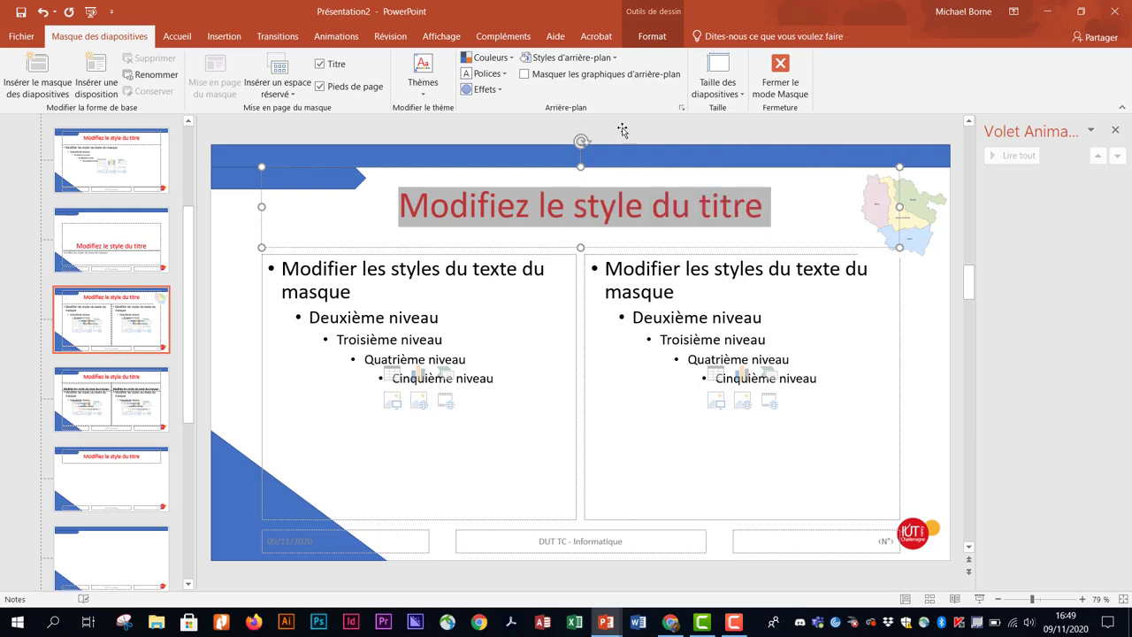
{"action": "left_click", "coordinate": [349, 38]}
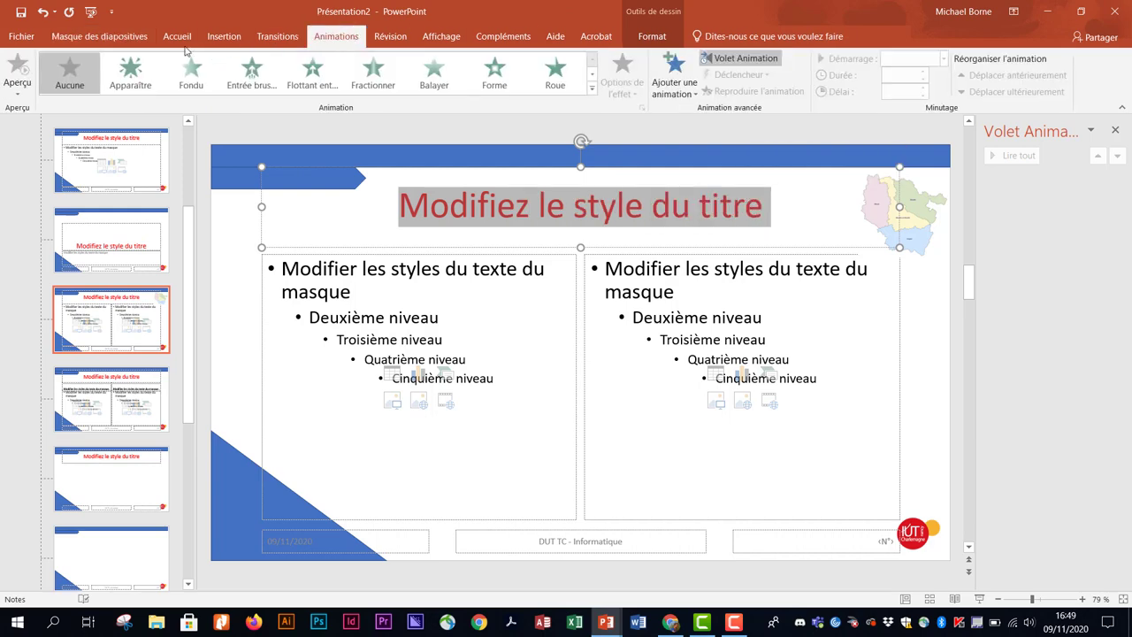
{"action": "left_click", "coordinate": [134, 78]}
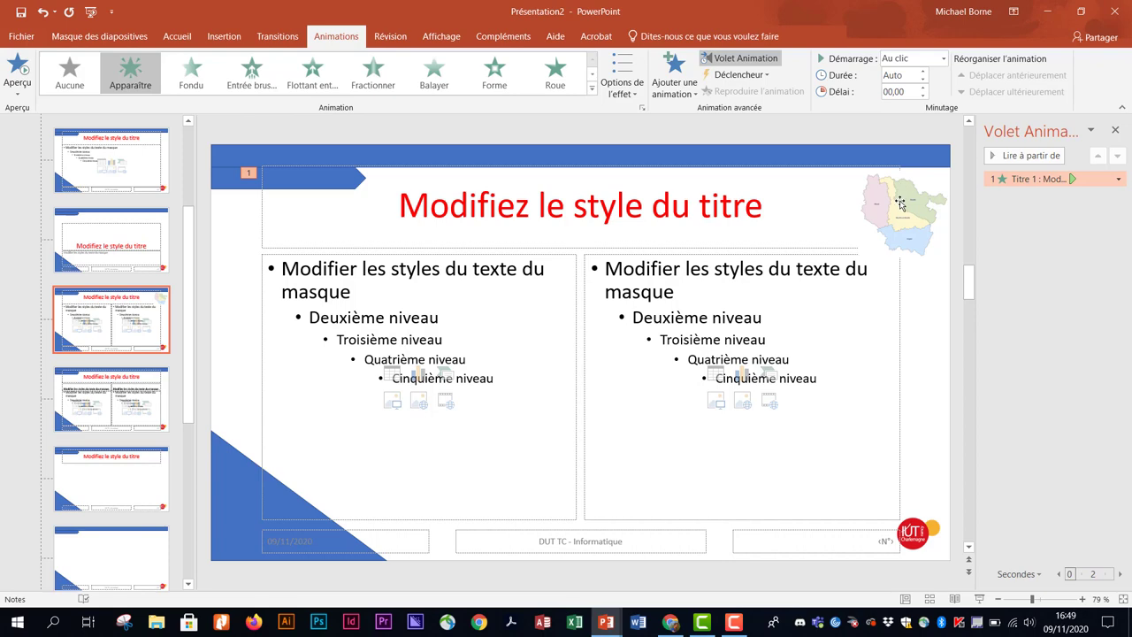
Step: Give the Lorraine map image Apparaître, set to Démarrer avec le précédent
{"action": "left_click", "coordinate": [901, 204]}
{"action": "left_click", "coordinate": [135, 77]}
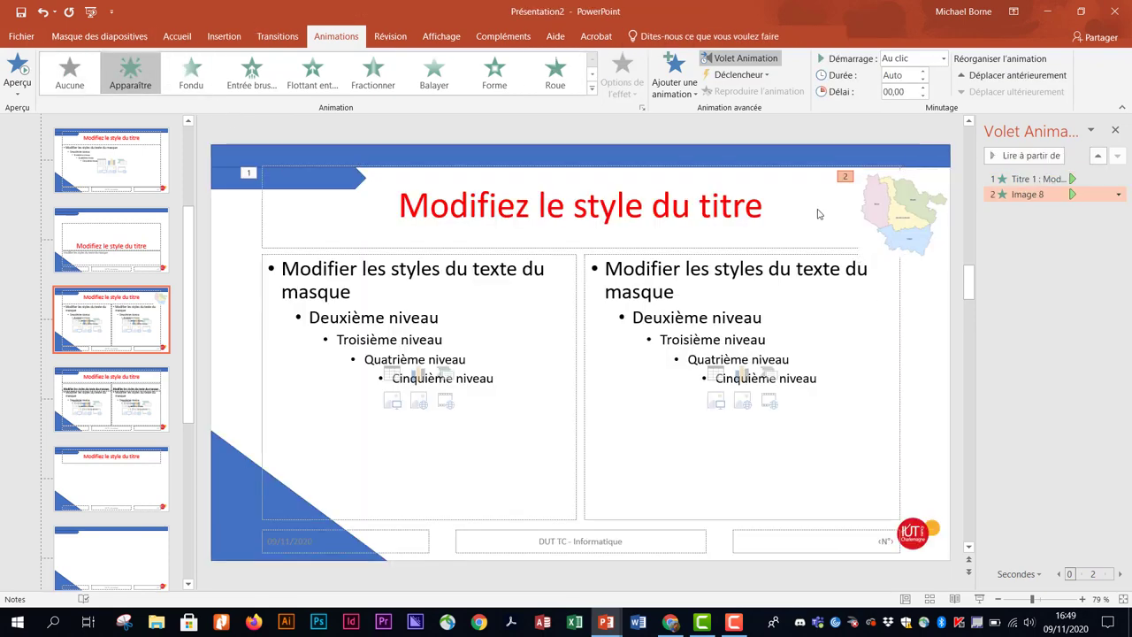
{"action": "right_click", "coordinate": [1046, 194]}
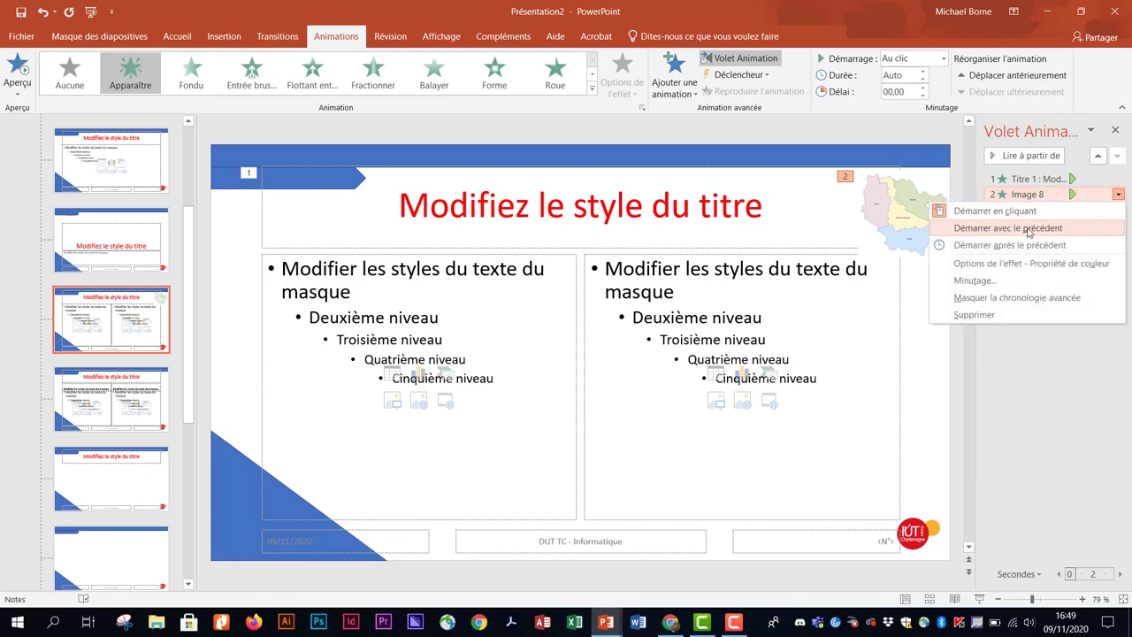
{"action": "left_click", "coordinate": [1008, 228]}
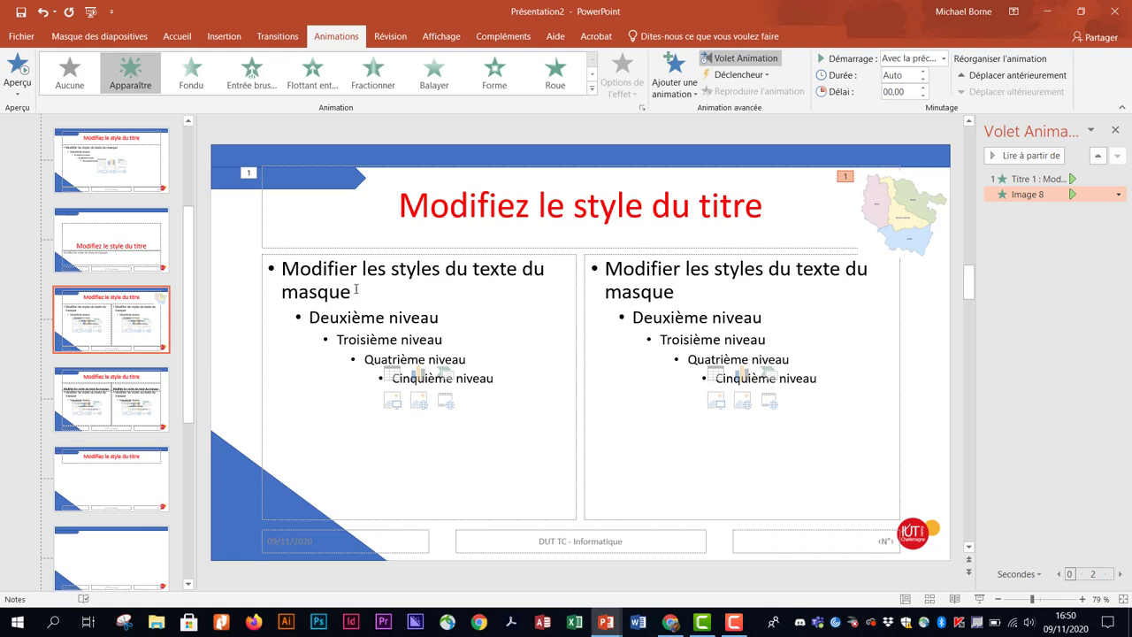
{"action": "left_click_drag", "start_coordinate": [281, 267], "coordinate": [327, 290]}
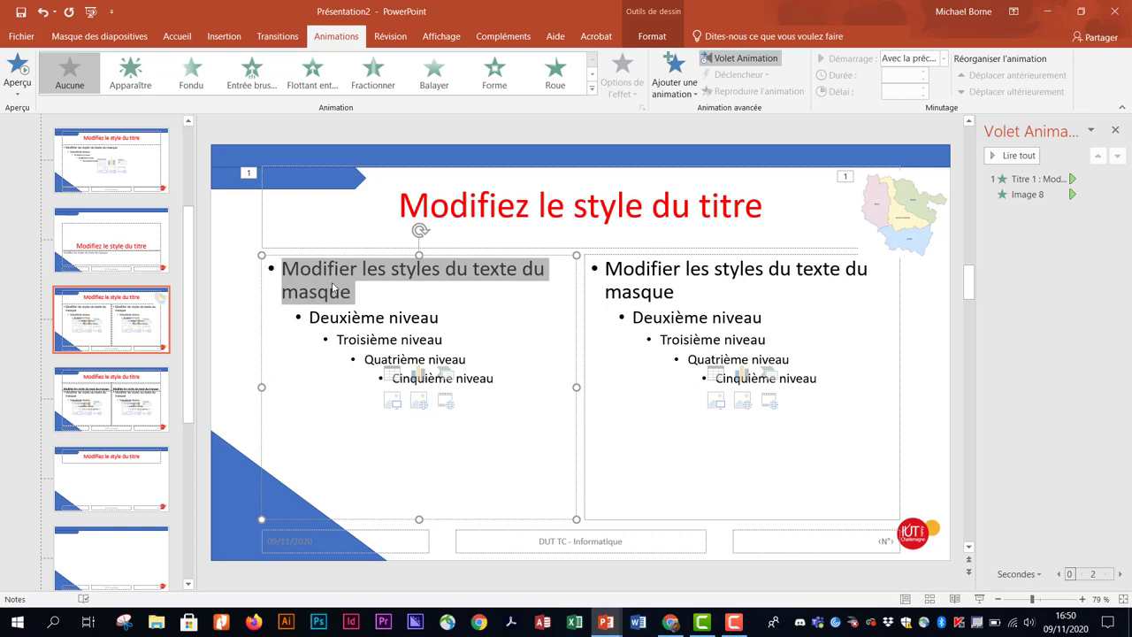
Step: Give the left, then the right content placeholder an on-click Apparaître entrance
{"action": "left_click", "coordinate": [135, 83]}
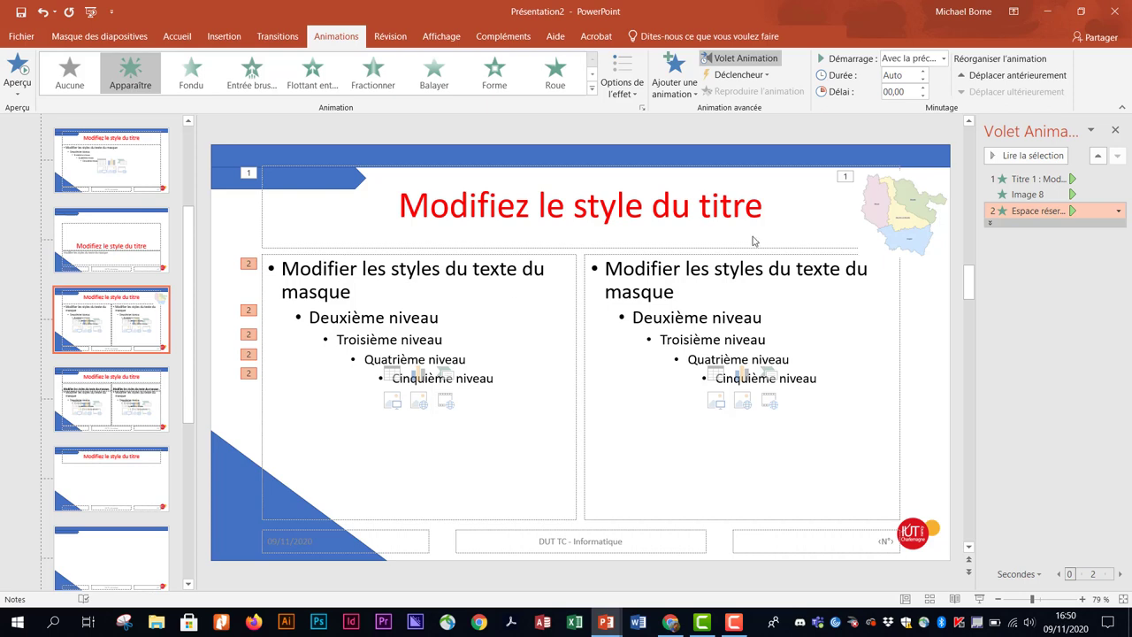
{"action": "left_click", "coordinate": [733, 255]}
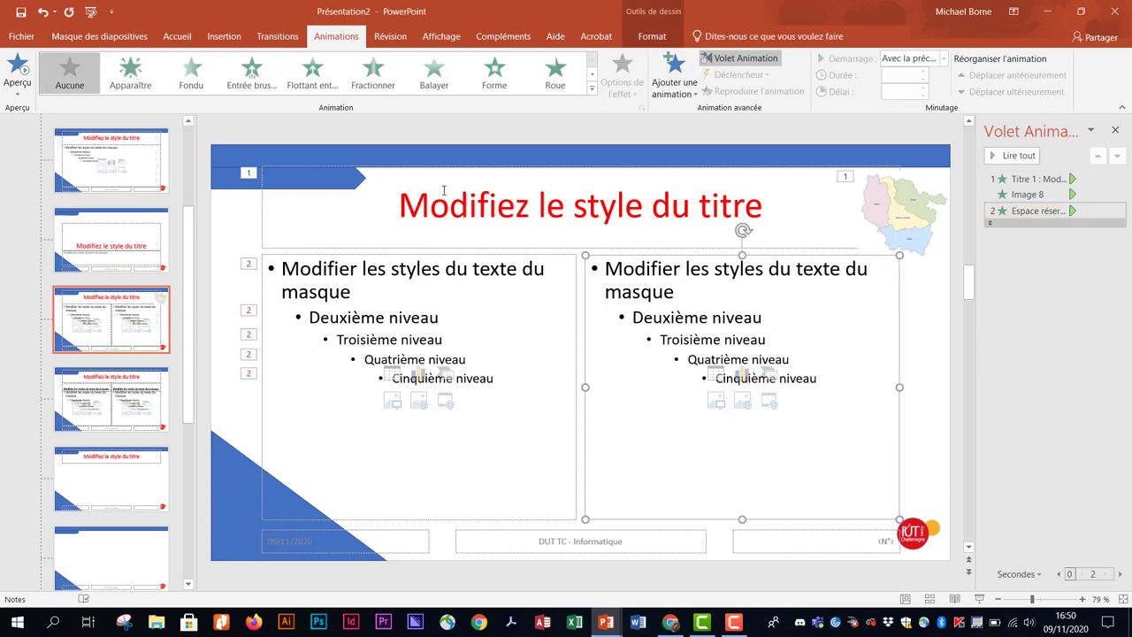
{"action": "left_click", "coordinate": [132, 78]}
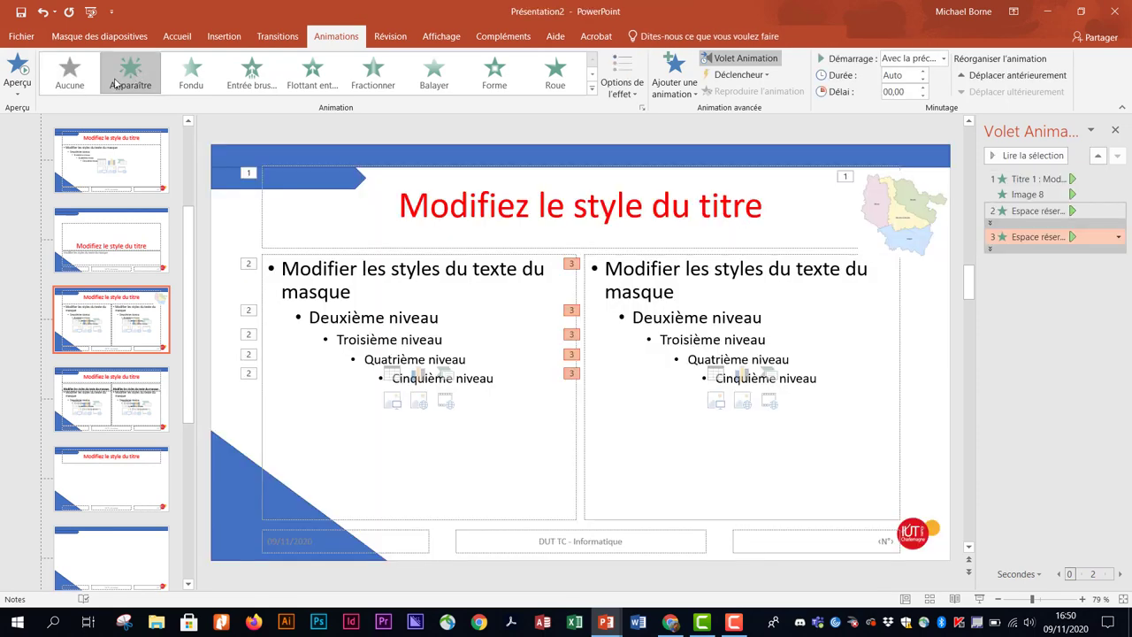
Step: Close the master view and start the slideshow À partir du début
{"action": "left_click", "coordinate": [440, 39]}
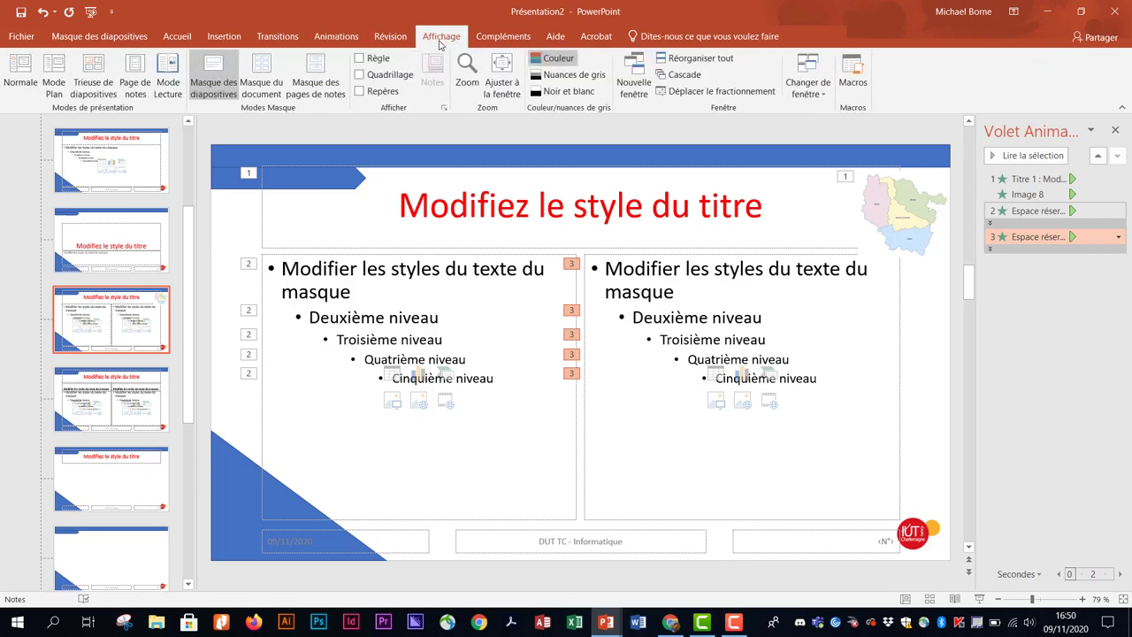
{"action": "left_click", "coordinate": [22, 69]}
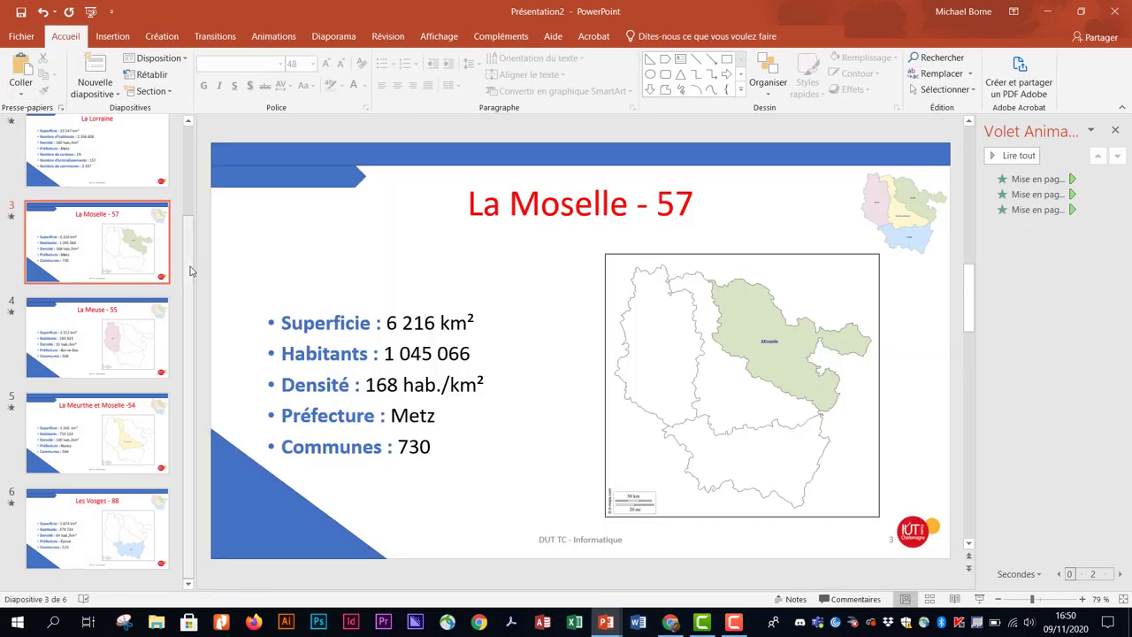
{"action": "scroll", "coordinate": [133, 265], "scroll_direction": "up", "scroll_amount": 3}
{"action": "left_click", "coordinate": [157, 171]}
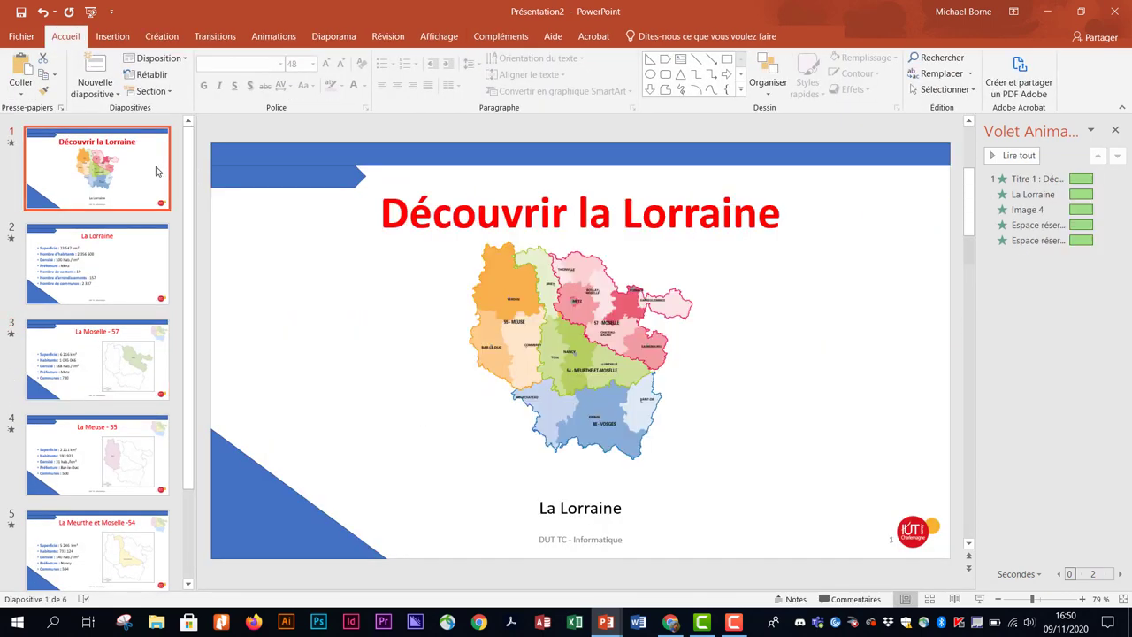
{"action": "left_click", "coordinate": [333, 37]}
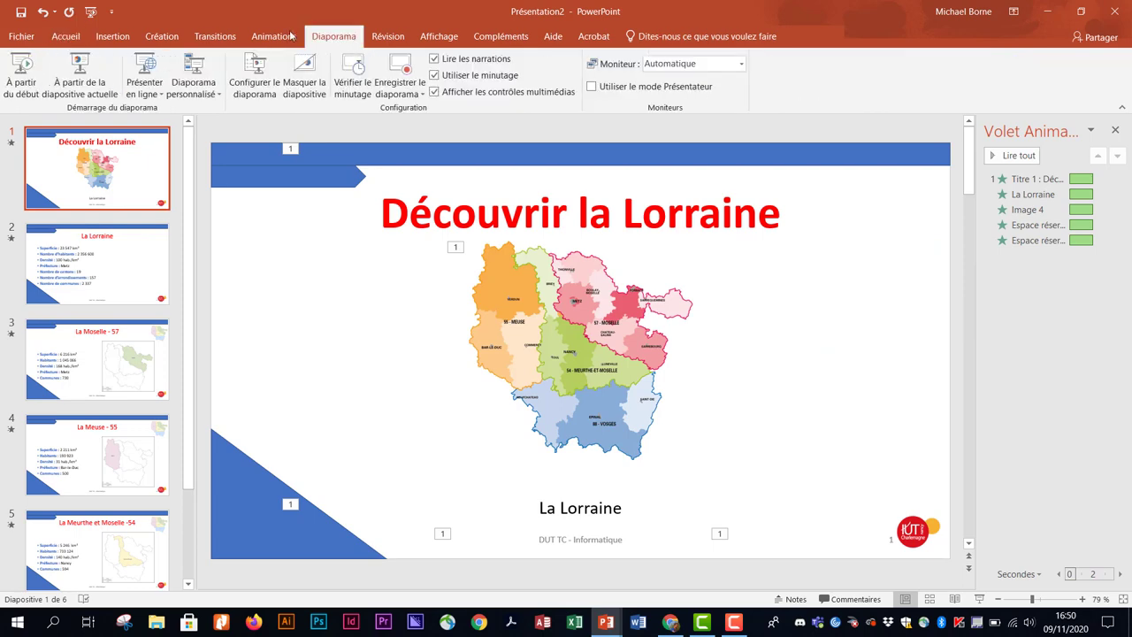
{"action": "left_click", "coordinate": [21, 70]}
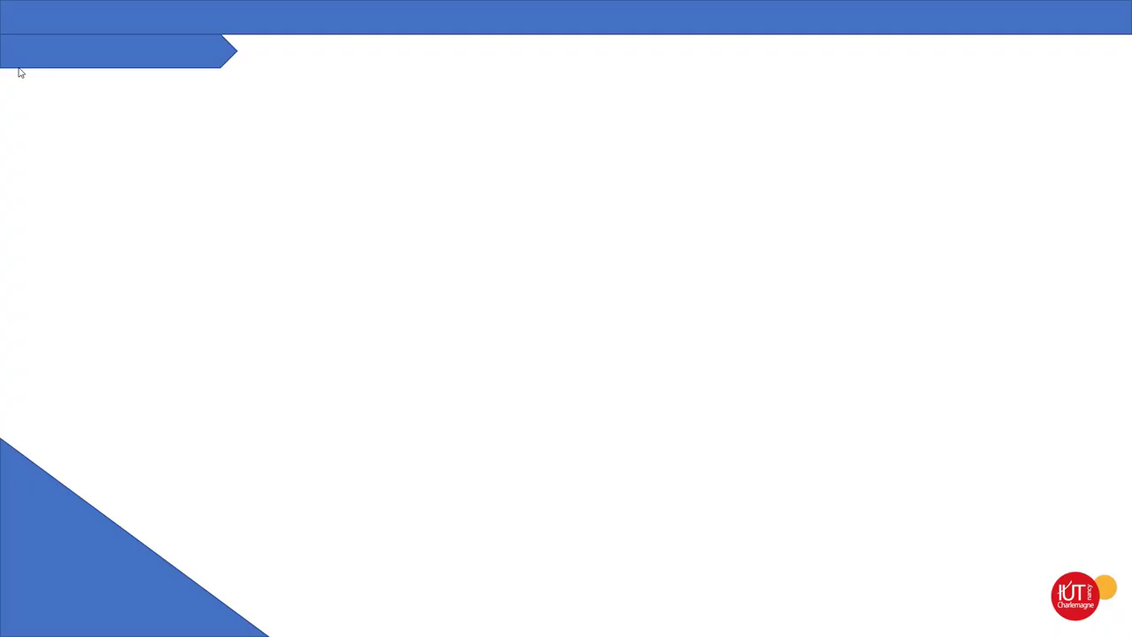
Step: Play slide 1's map reveal and all eight animations on slide 2 'La Lorraine'
{"action": "left_click", "coordinate": [21, 73]}
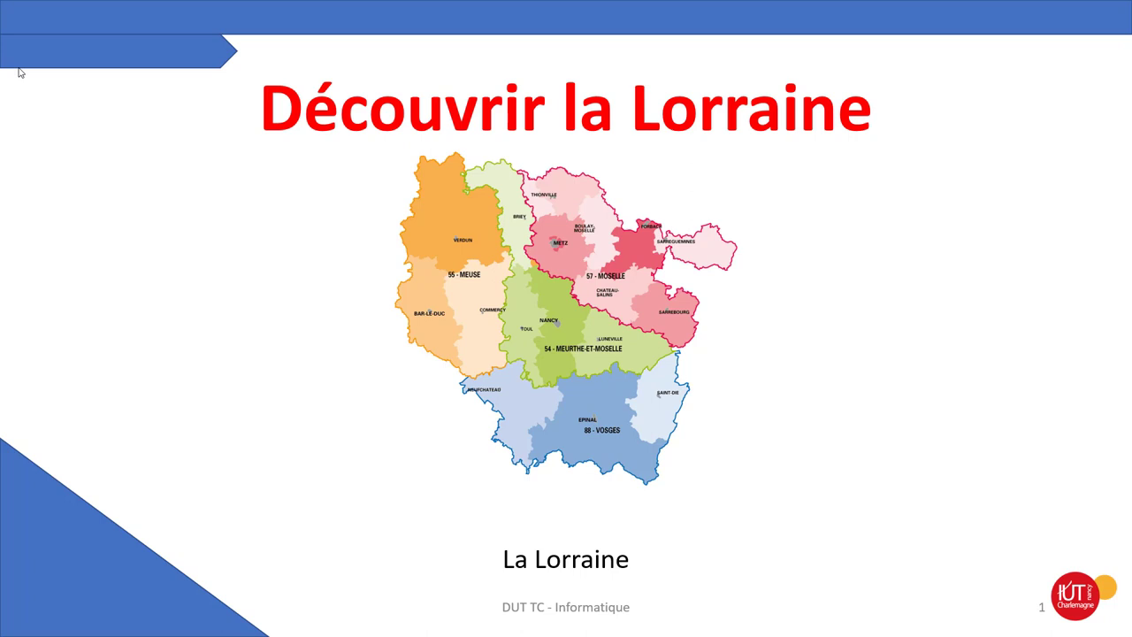
{"action": "left_click", "coordinate": [22, 72]}
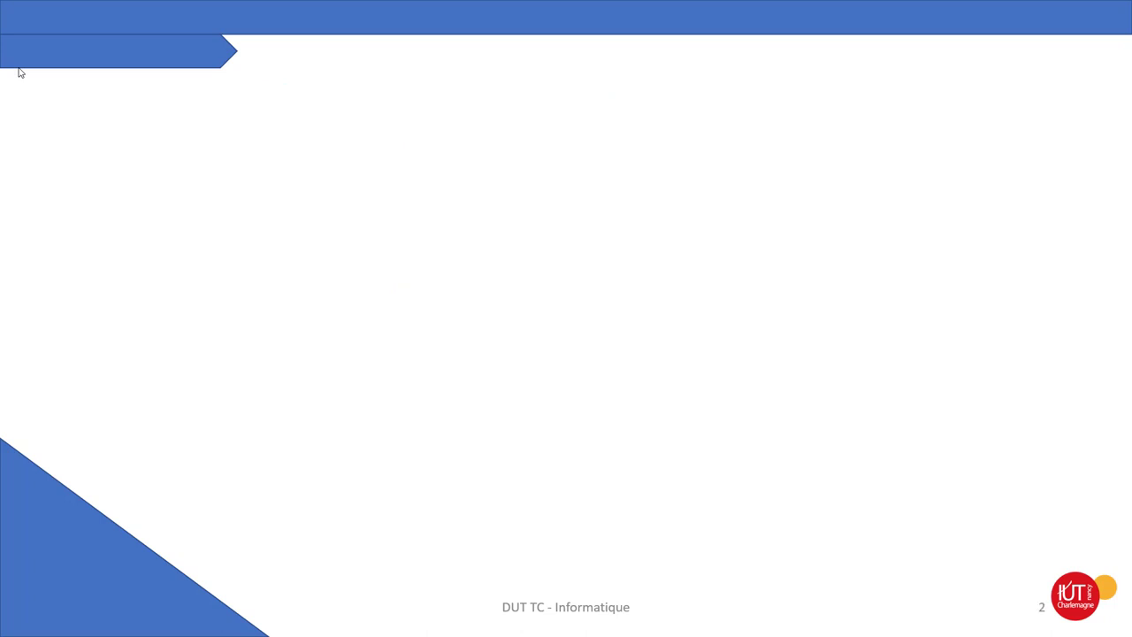
{"action": "left_click", "coordinate": [21, 73]}
{"action": "left_click", "coordinate": [22, 73]}
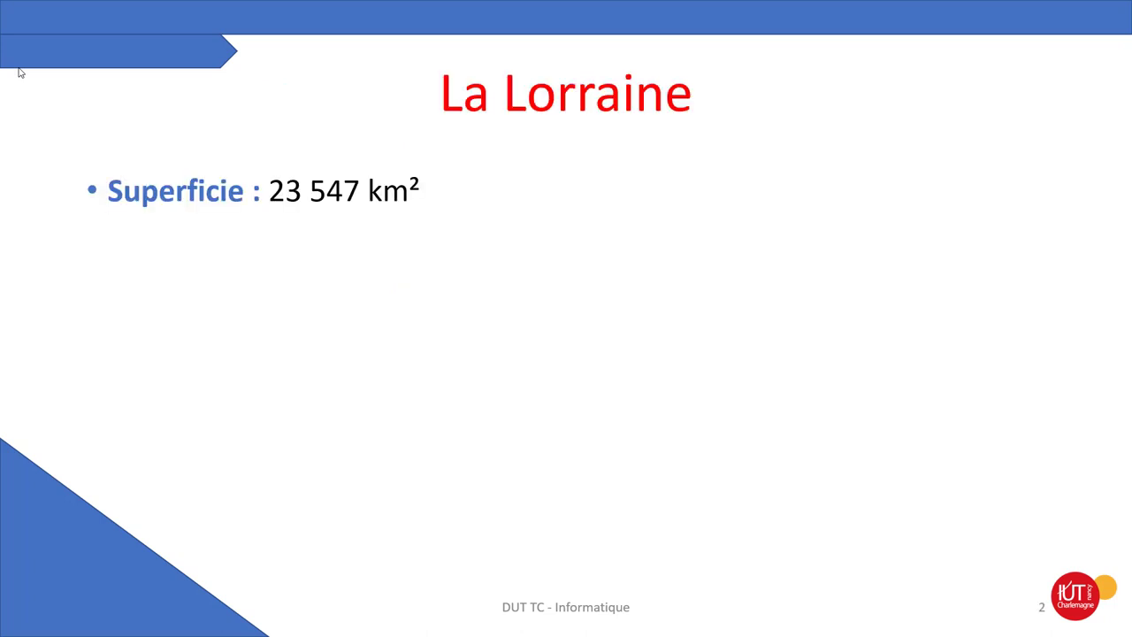
{"action": "left_click", "coordinate": [21, 73]}
{"action": "left_click", "coordinate": [21, 72]}
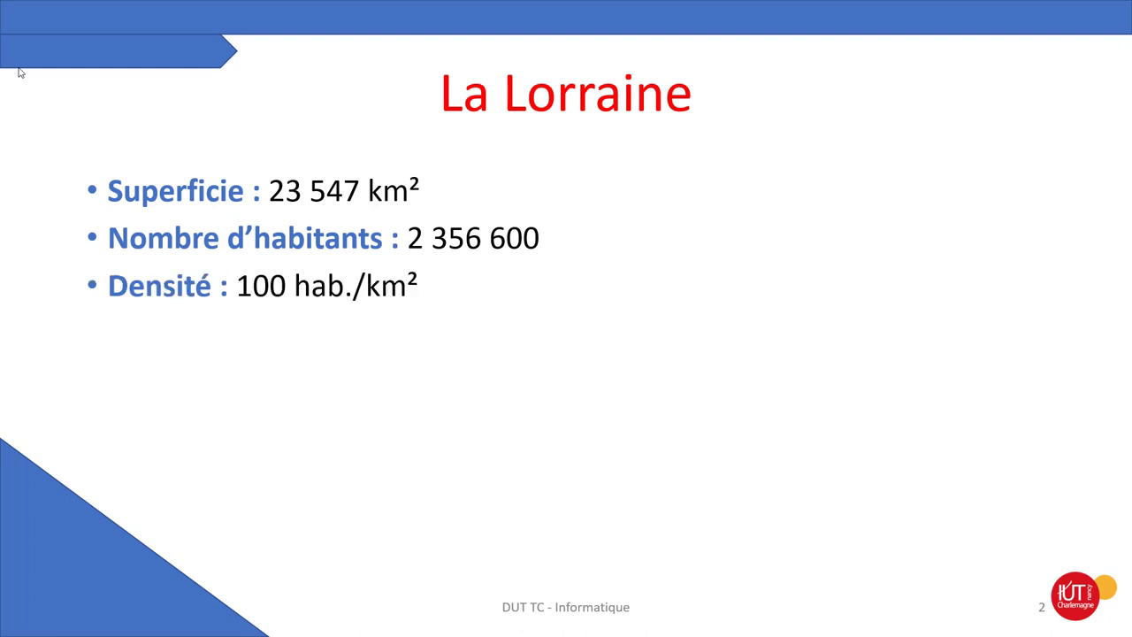
{"action": "left_click", "coordinate": [21, 72]}
{"action": "left_click", "coordinate": [22, 73]}
{"action": "left_click", "coordinate": [21, 72]}
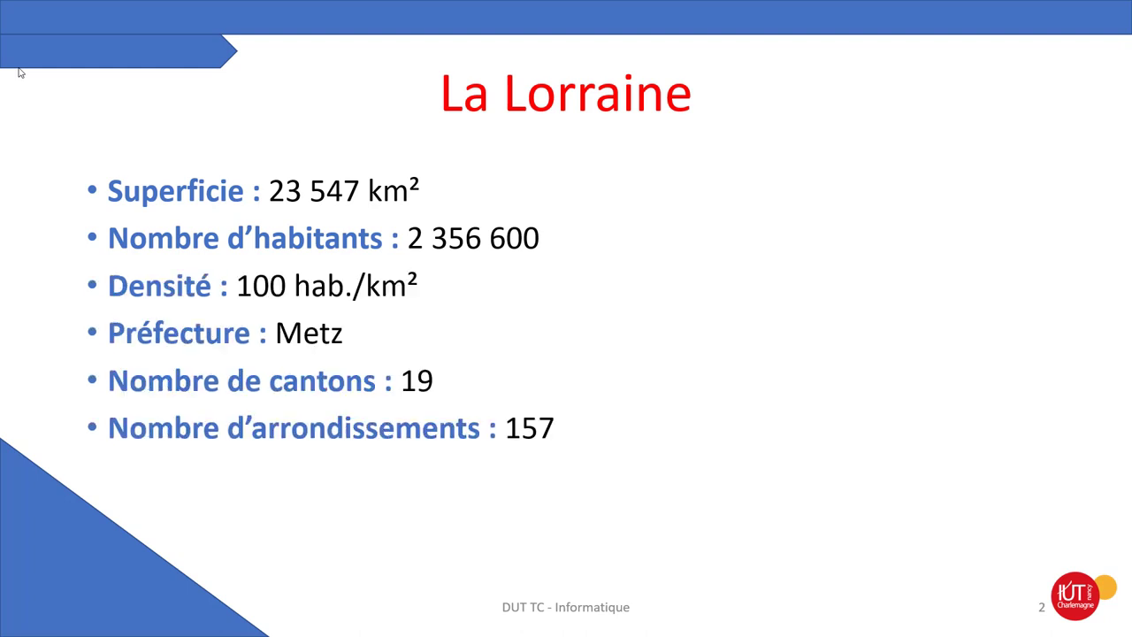
{"action": "left_click", "coordinate": [21, 72]}
Step: Play slides 3 to 6 through the Vosges map and exit past the end
{"action": "left_click", "coordinate": [22, 73]}
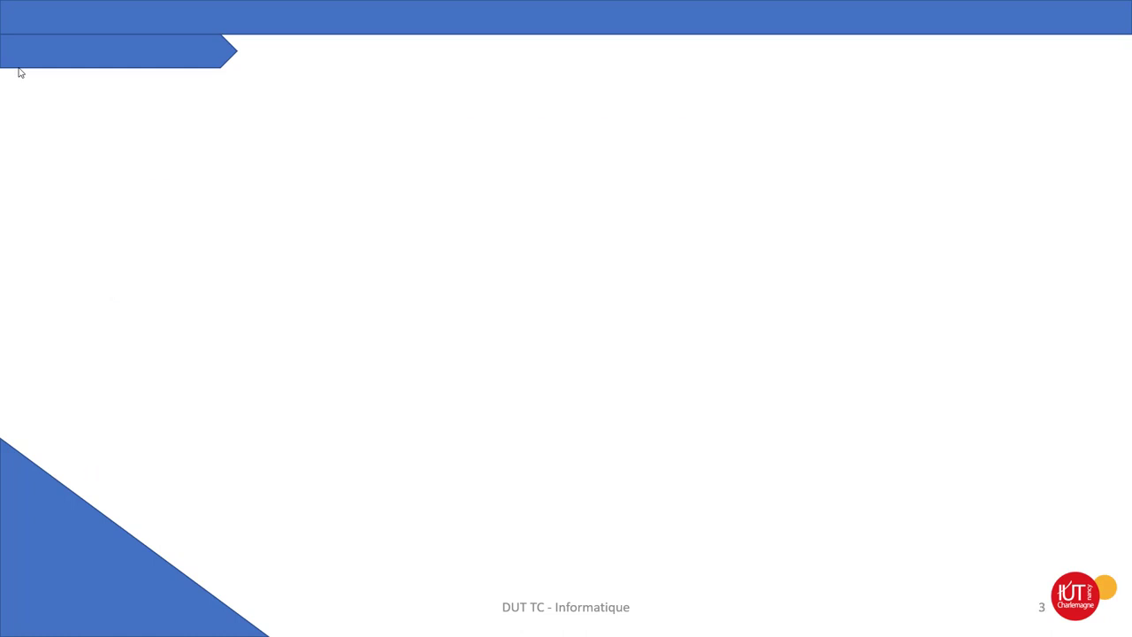
{"action": "left_click", "coordinate": [21, 73]}
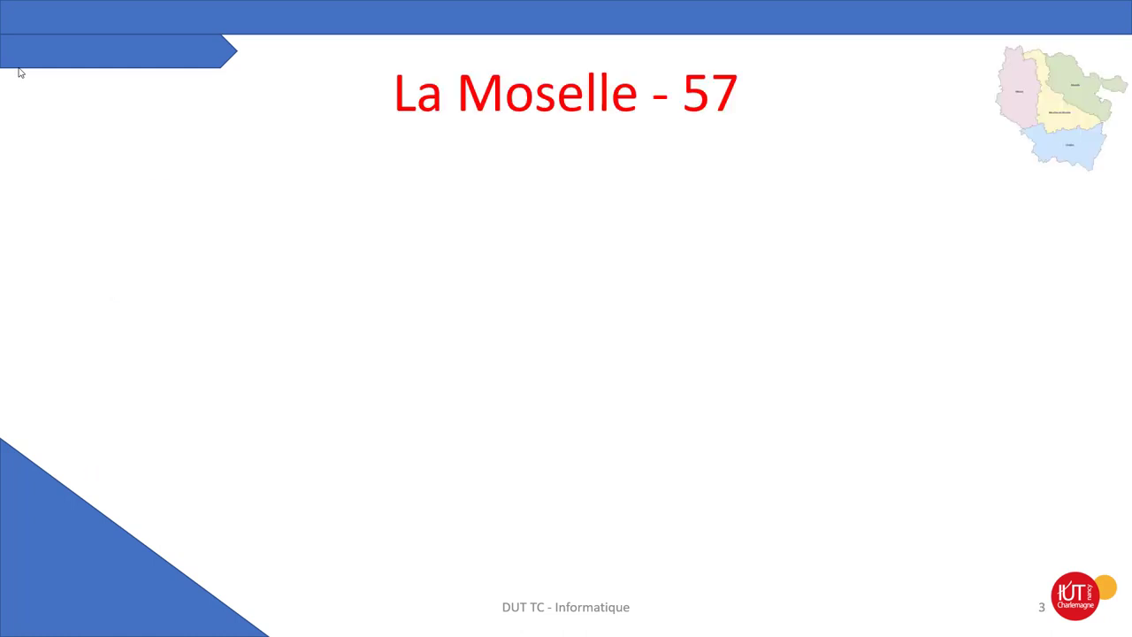
{"action": "left_click", "coordinate": [21, 73]}
{"action": "left_click", "coordinate": [21, 73]}
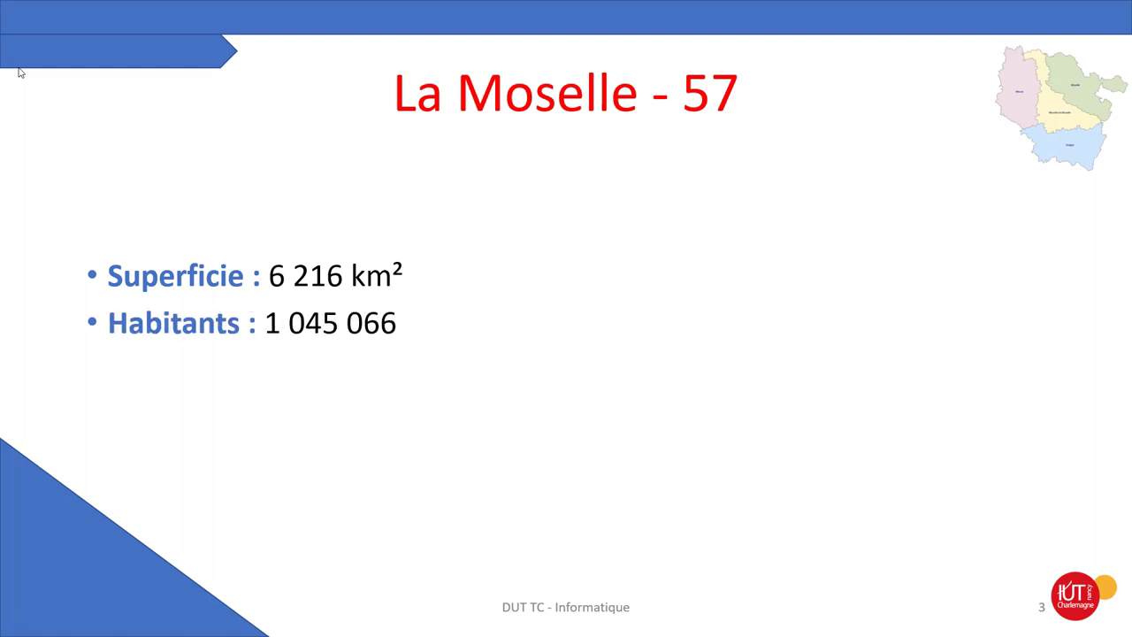
{"action": "left_click", "coordinate": [21, 72]}
{"action": "left_click", "coordinate": [21, 72]}
{"action": "left_click", "coordinate": [21, 72]}
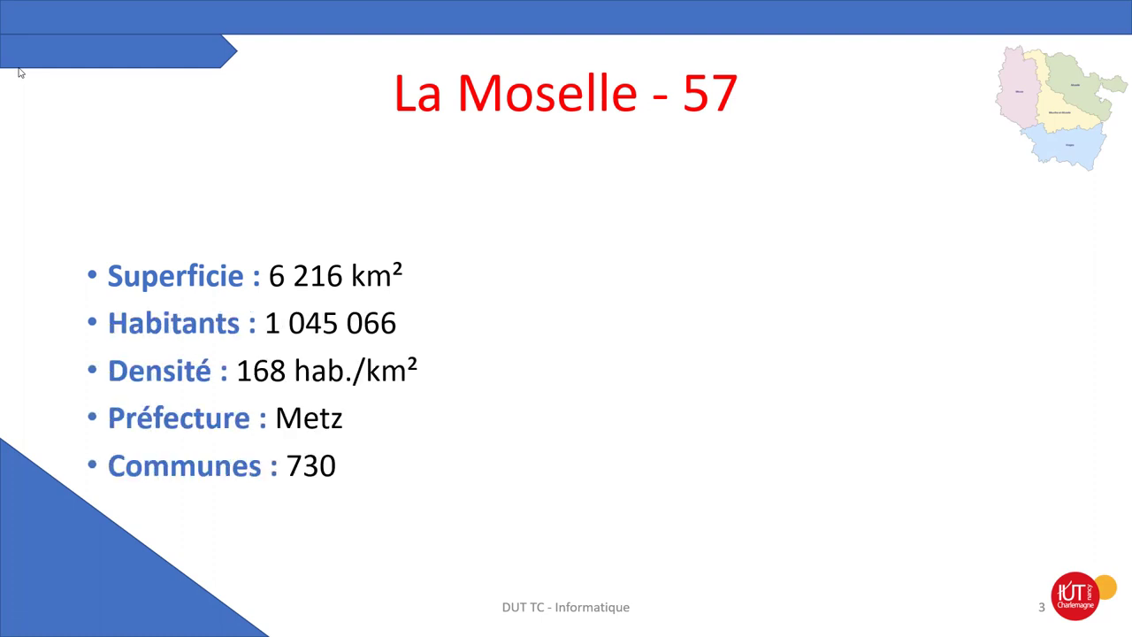
{"action": "left_click", "coordinate": [22, 73]}
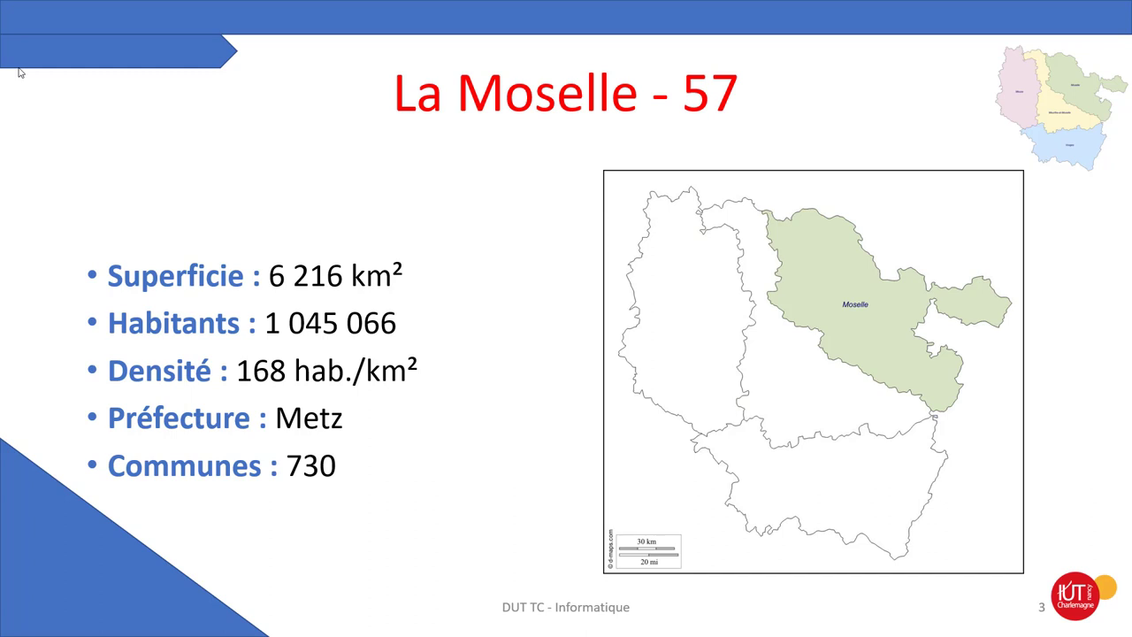
{"action": "left_click", "coordinate": [22, 73]}
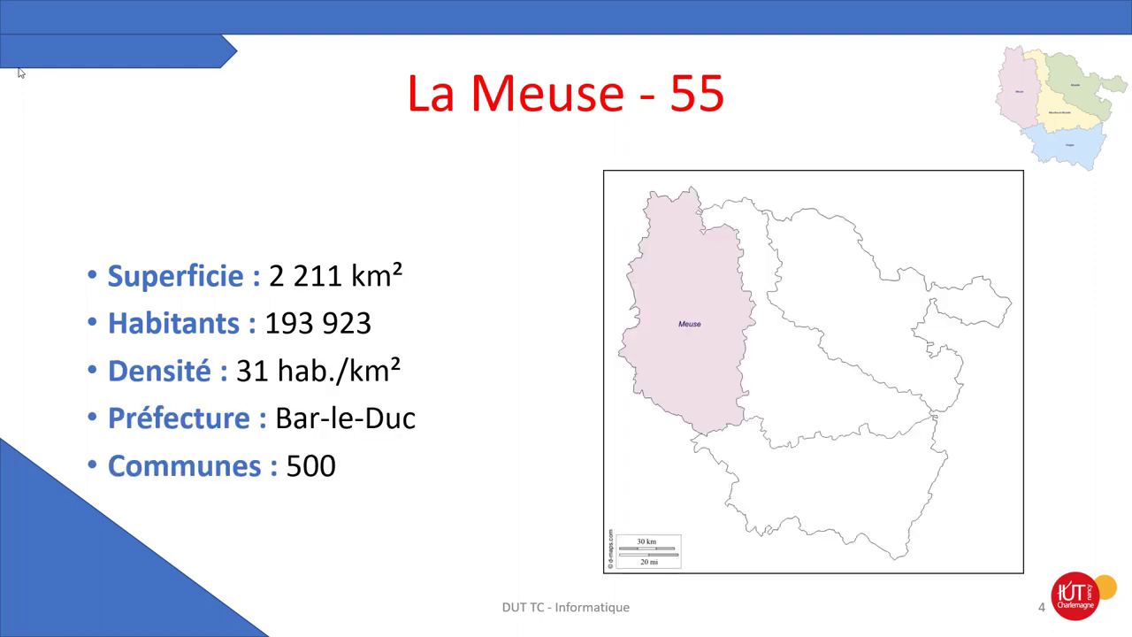
{"action": "left_click", "coordinate": [22, 73]}
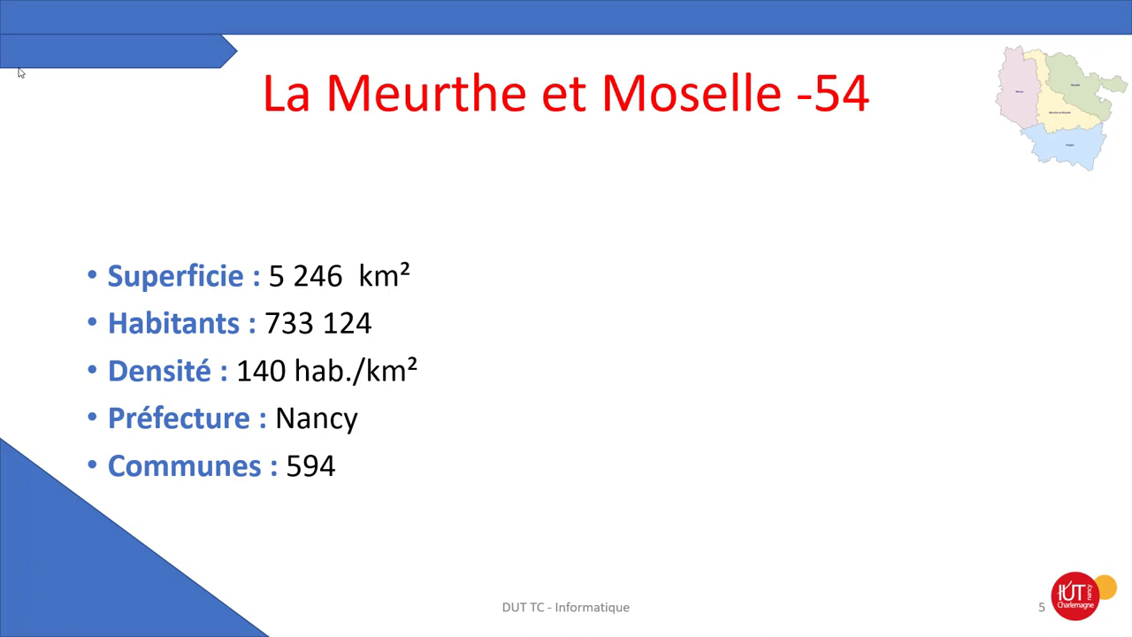
{"action": "left_click", "coordinate": [21, 72]}
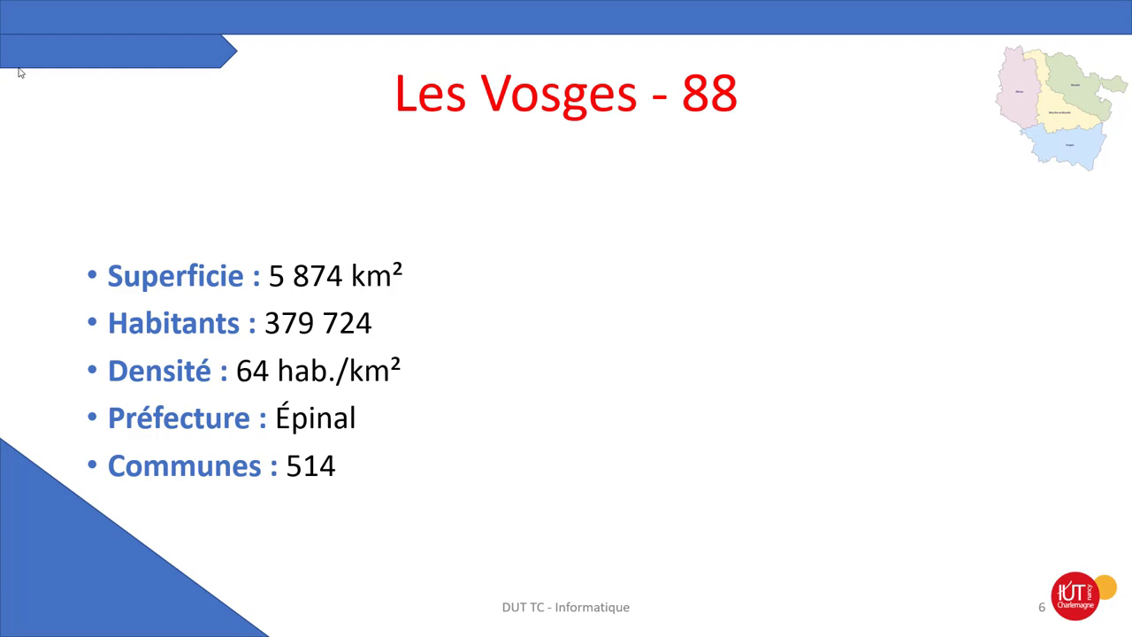
{"action": "key", "text": "Right"}
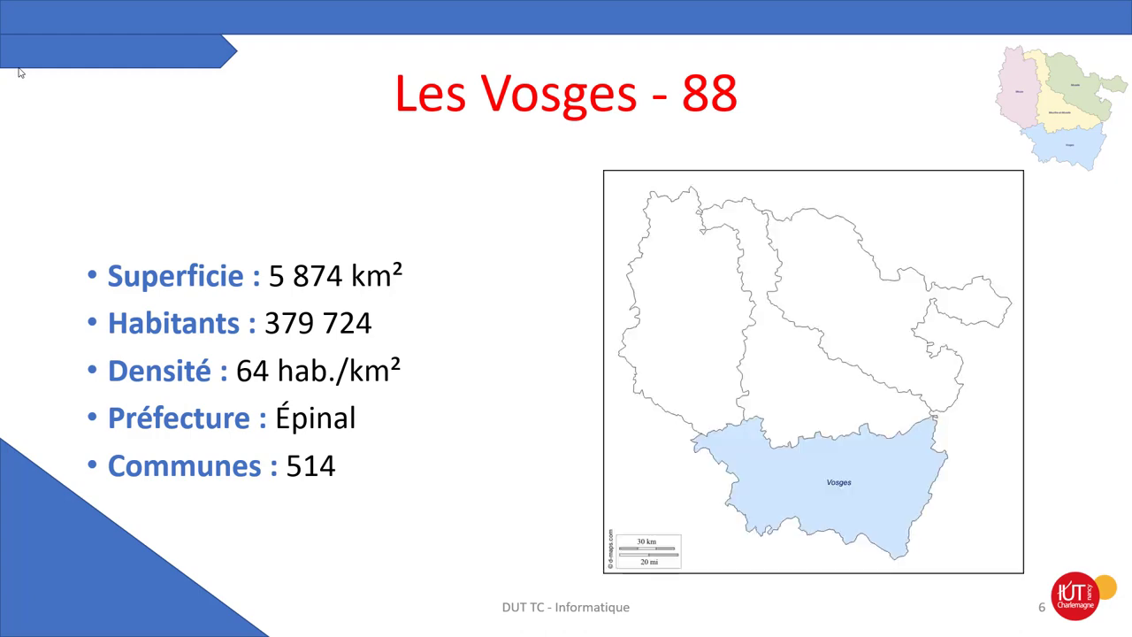
{"action": "key", "text": "Right"}
{"action": "key", "text": "Right"}
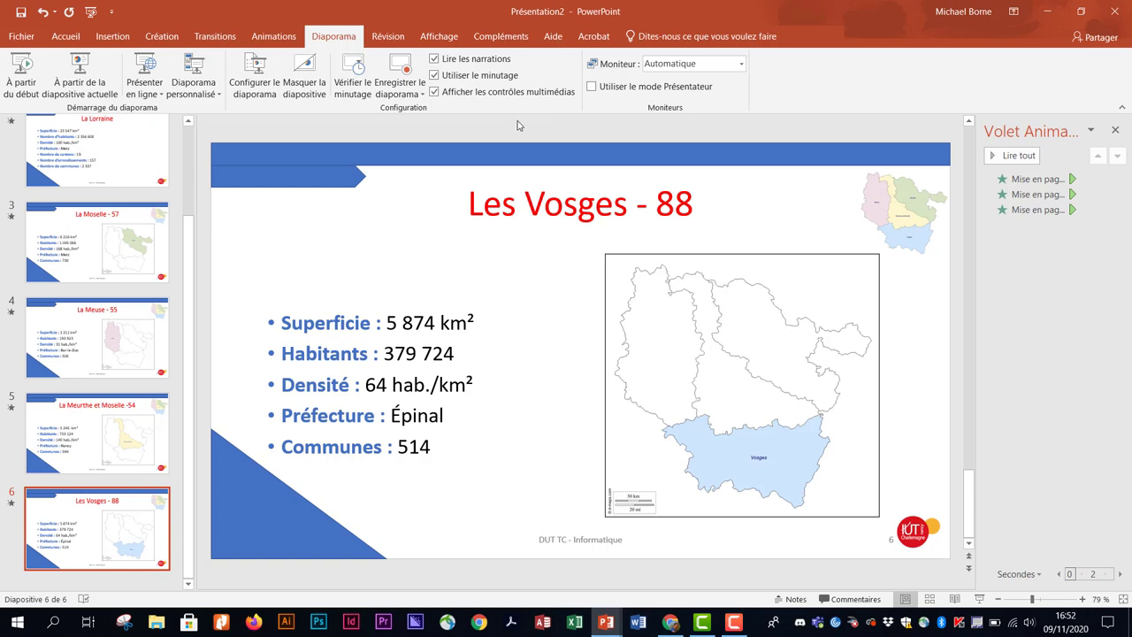
Step: Scroll the slide thumbnails back up and display the Affichage tab's commands
{"action": "left_click_drag", "start_coordinate": [193, 258], "coordinate": [191, 167]}
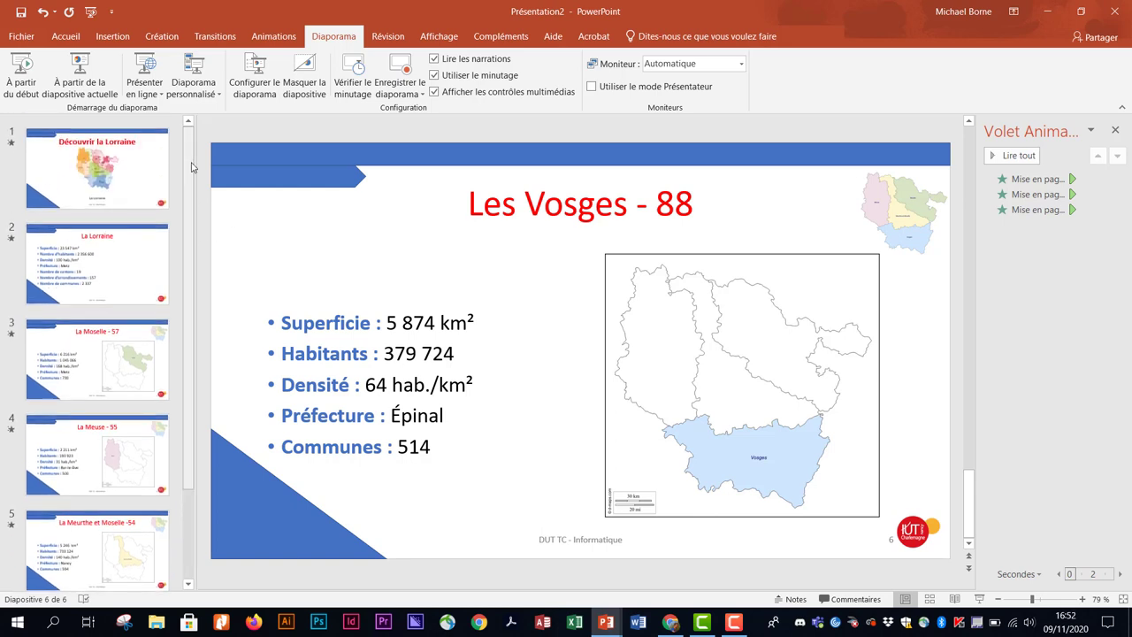
{"action": "left_click", "coordinate": [439, 37]}
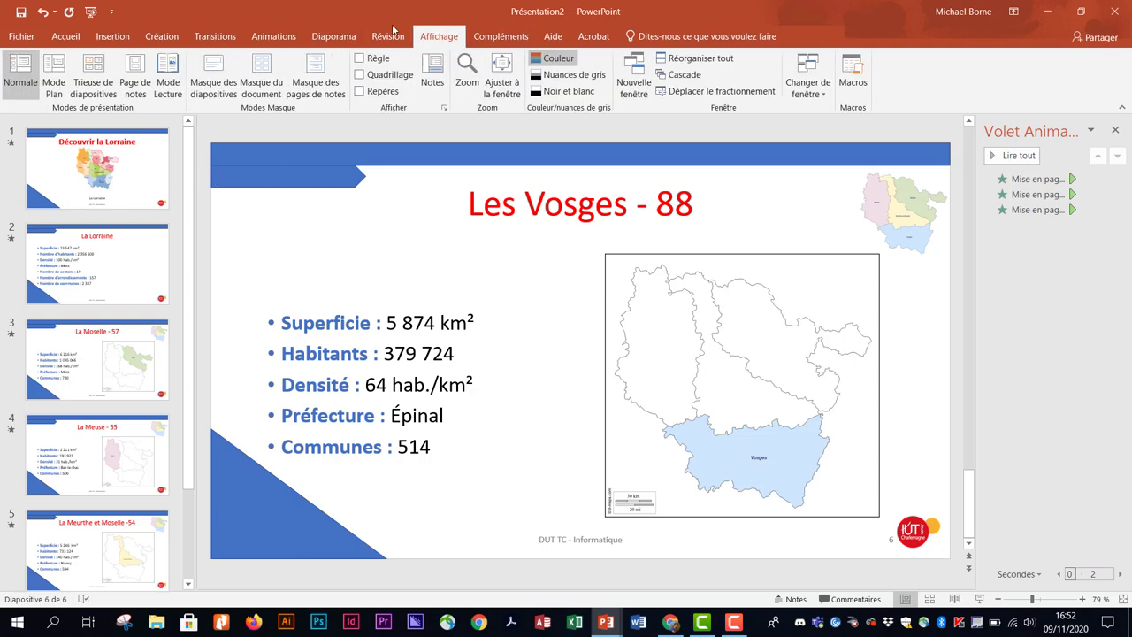
Step: In Slide Master view, delete the unused Vide layout
{"action": "left_click", "coordinate": [198, 85]}
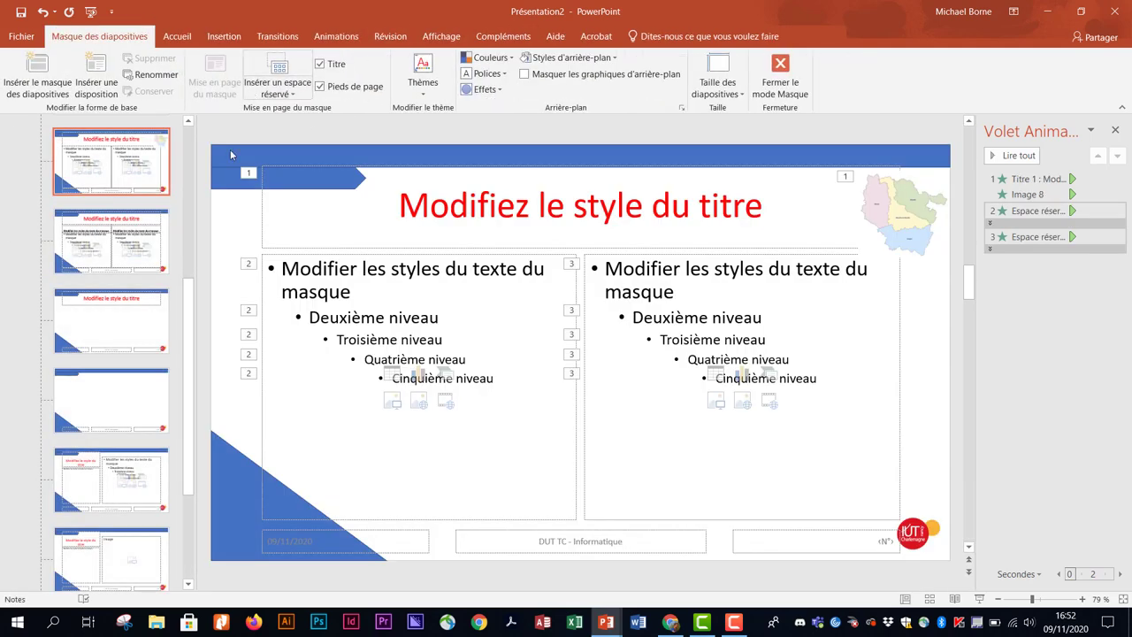
{"action": "scroll", "coordinate": [168, 301], "scroll_direction": "down", "scroll_amount": 3}
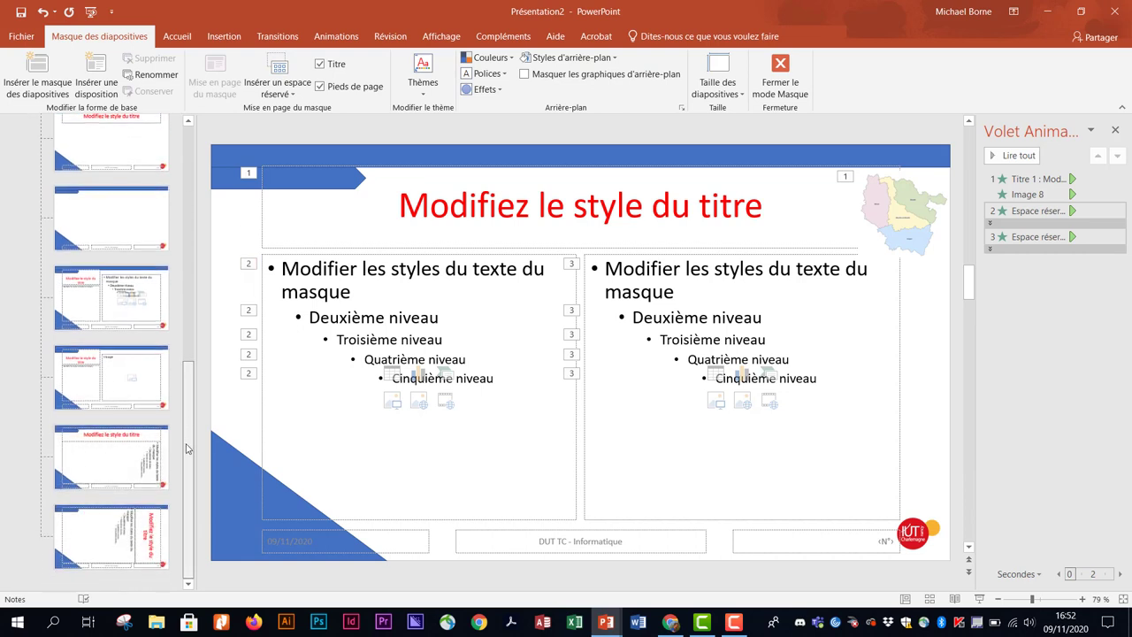
{"action": "left_click", "coordinate": [113, 227]}
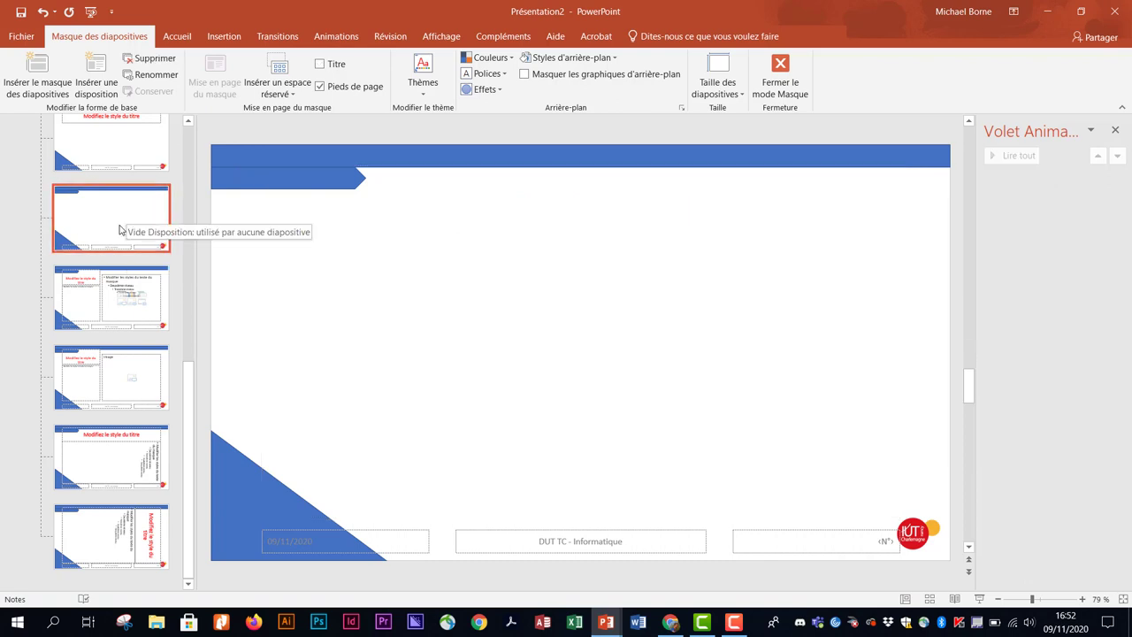
{"action": "right_click", "coordinate": [121, 217]}
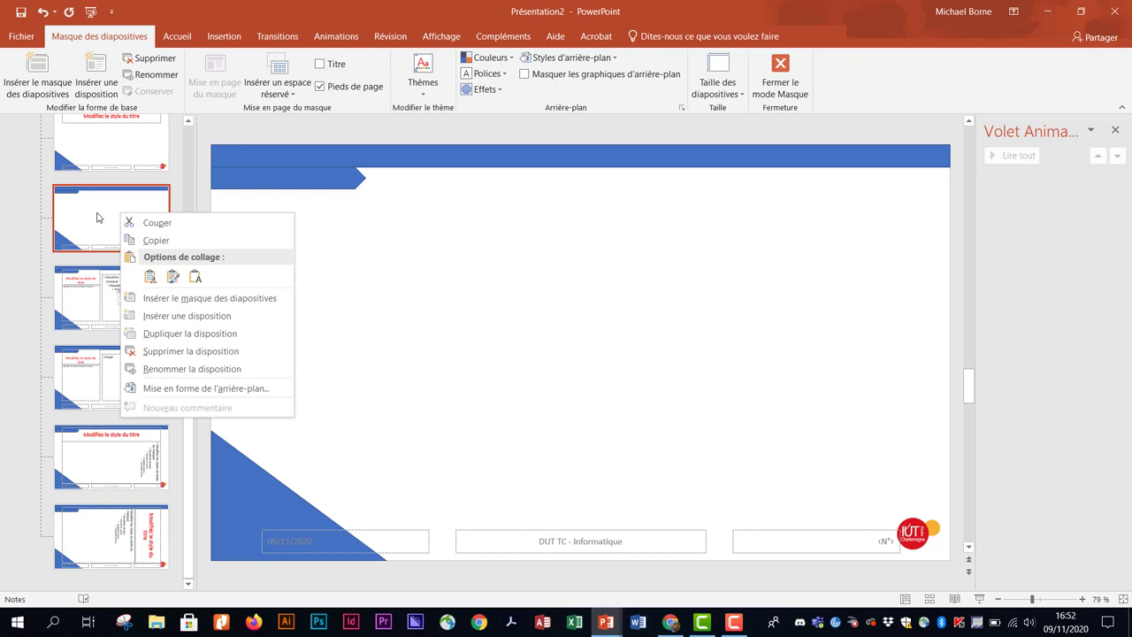
{"action": "left_click", "coordinate": [186, 351]}
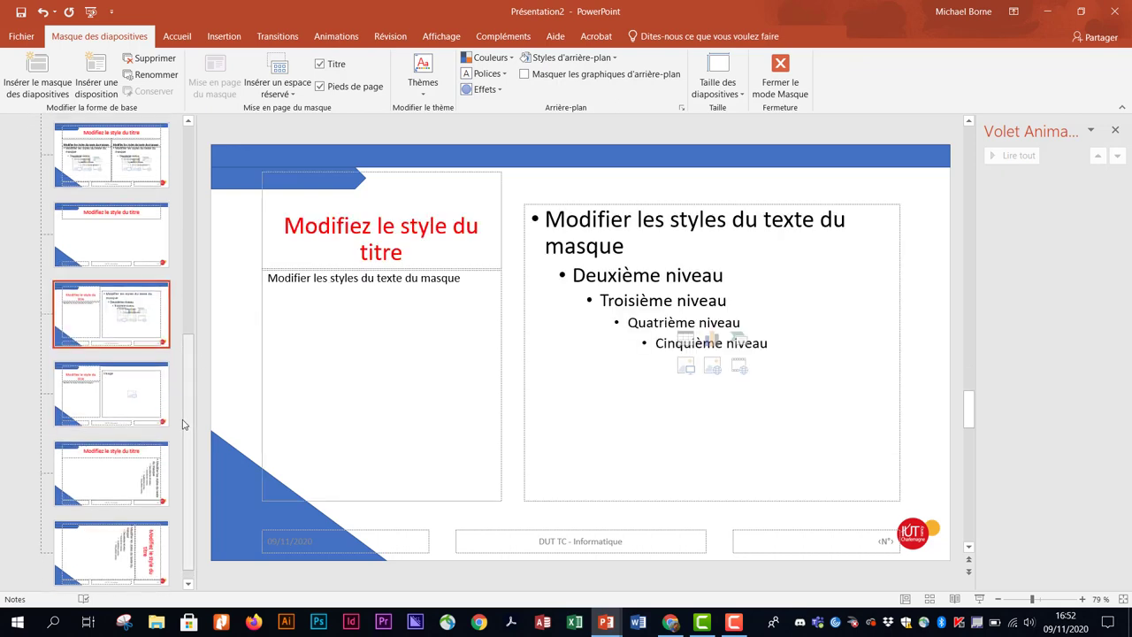
Step: Delete the Image layout together with the two layouts after it
{"action": "left_click", "coordinate": [136, 394]}
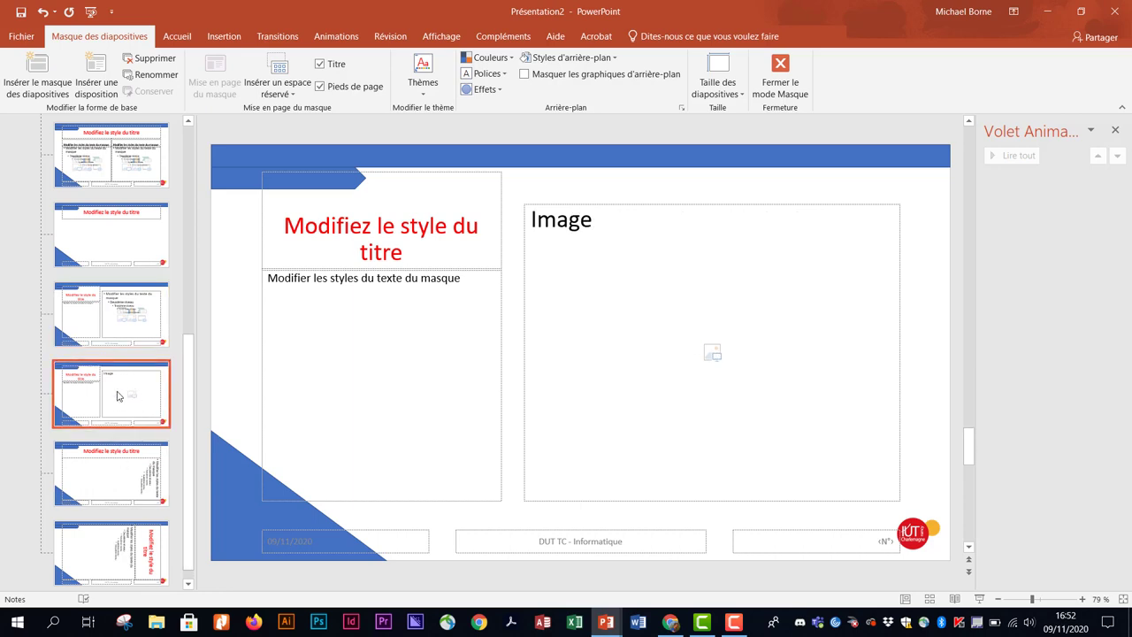
{"action": "left_click", "coordinate": [115, 485], "text": "ctrl"}
{"action": "left_click", "coordinate": [115, 548], "text": "ctrl"}
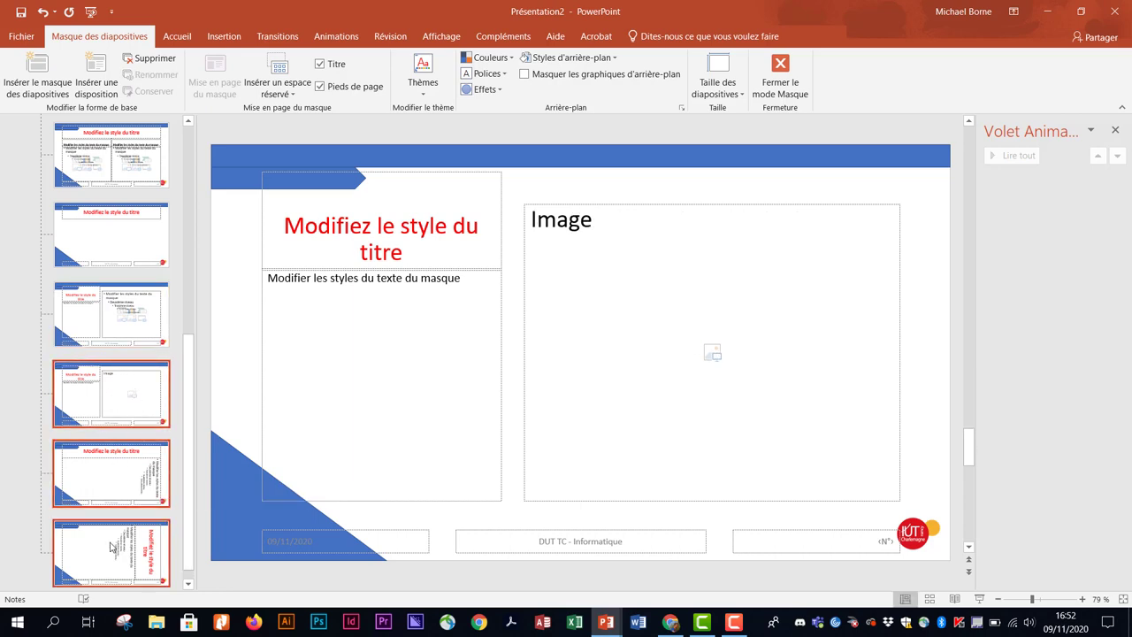
{"action": "right_click", "coordinate": [143, 382]}
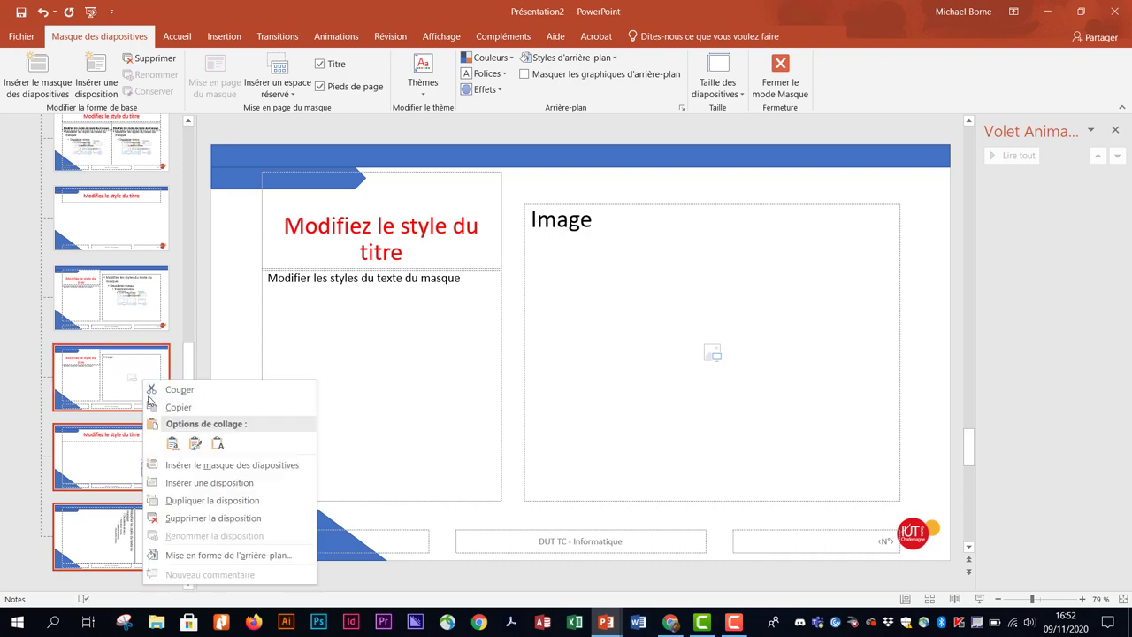
{"action": "left_click", "coordinate": [176, 515]}
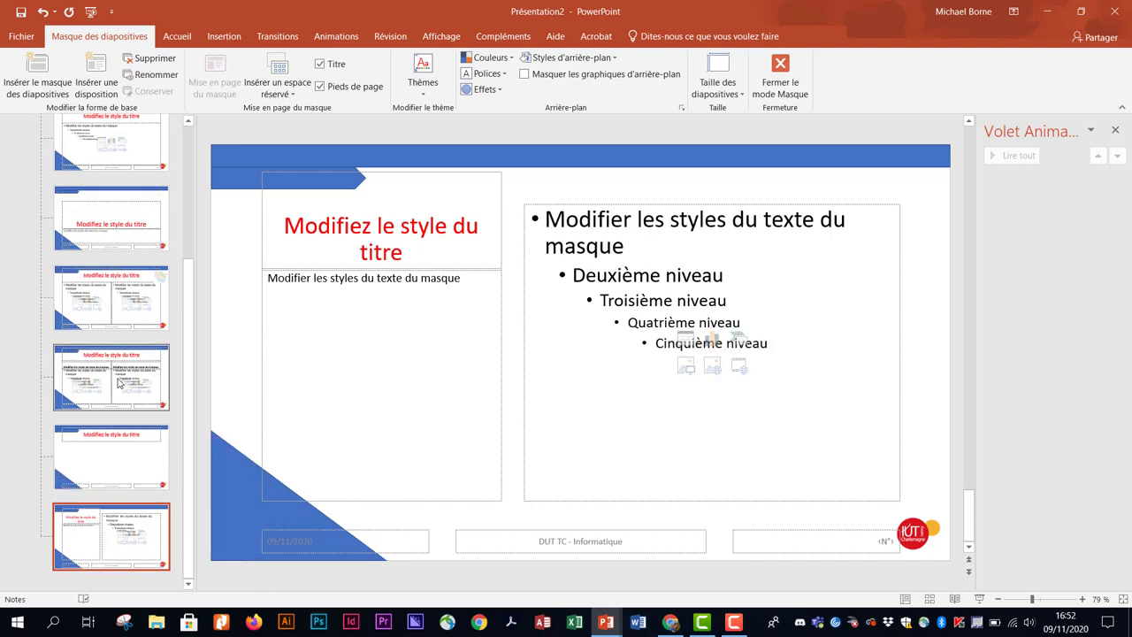
Step: Delete the Titre seul layout
{"action": "scroll", "coordinate": [115, 380], "scroll_direction": "up", "scroll_amount": 10}
{"action": "left_click", "coordinate": [122, 233]}
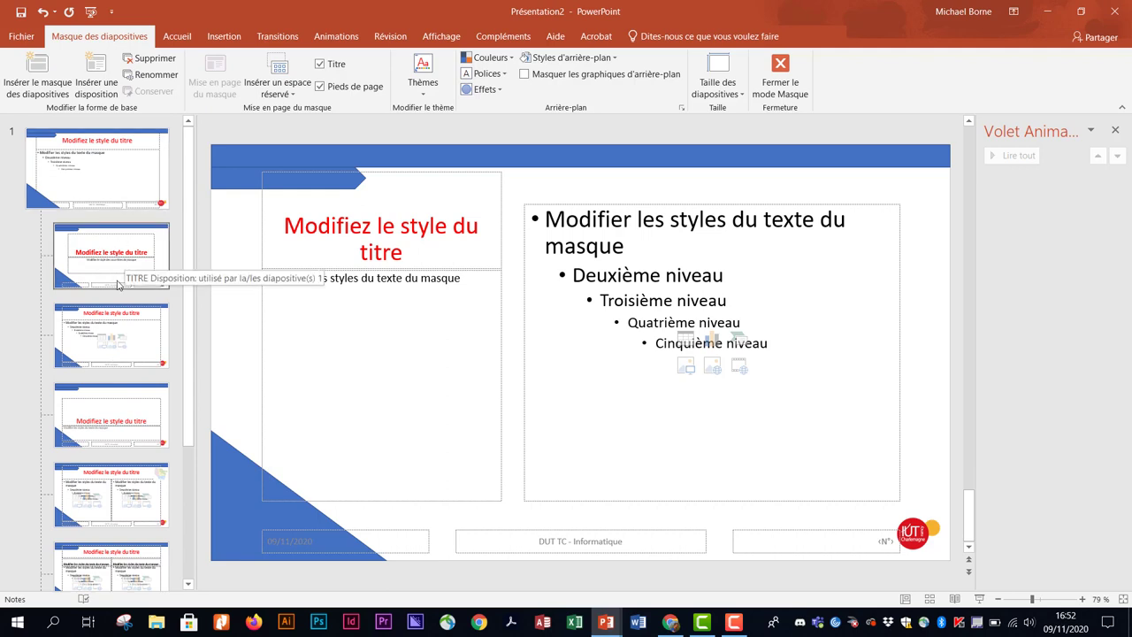
{"action": "scroll", "coordinate": [121, 326], "scroll_direction": "down", "scroll_amount": 1}
{"action": "left_click", "coordinate": [125, 365]}
{"action": "right_click", "coordinate": [125, 365]}
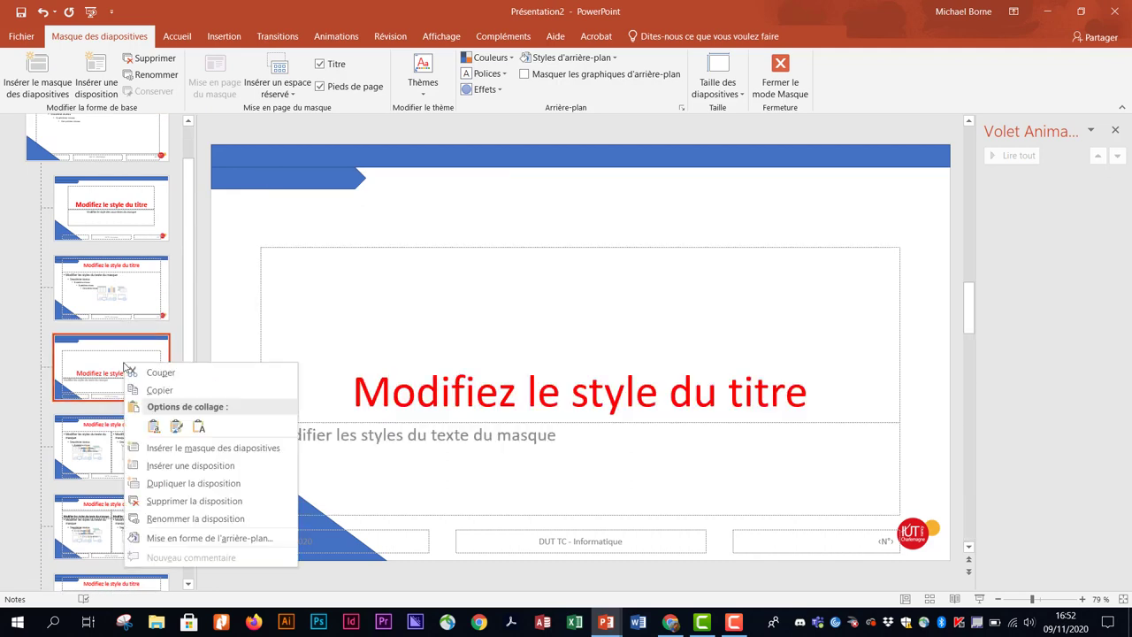
{"action": "left_click", "coordinate": [184, 501]}
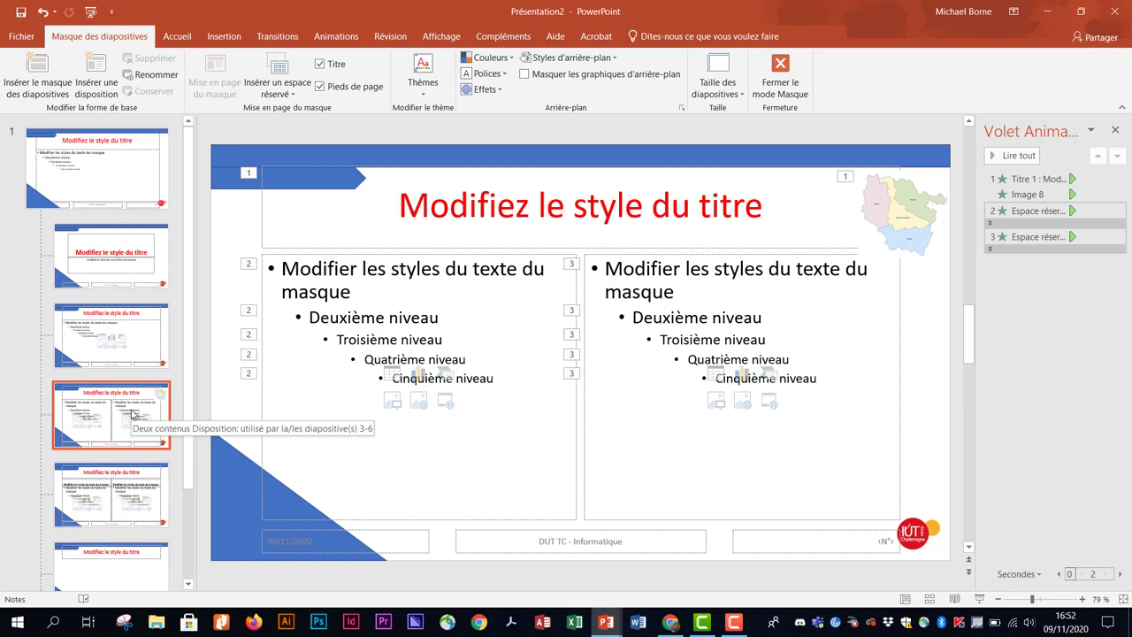
Step: Delete the last three unwanted layouts, keeping only title, title-and-content and two-content
{"action": "scroll", "coordinate": [131, 414], "scroll_direction": "down", "scroll_amount": 1}
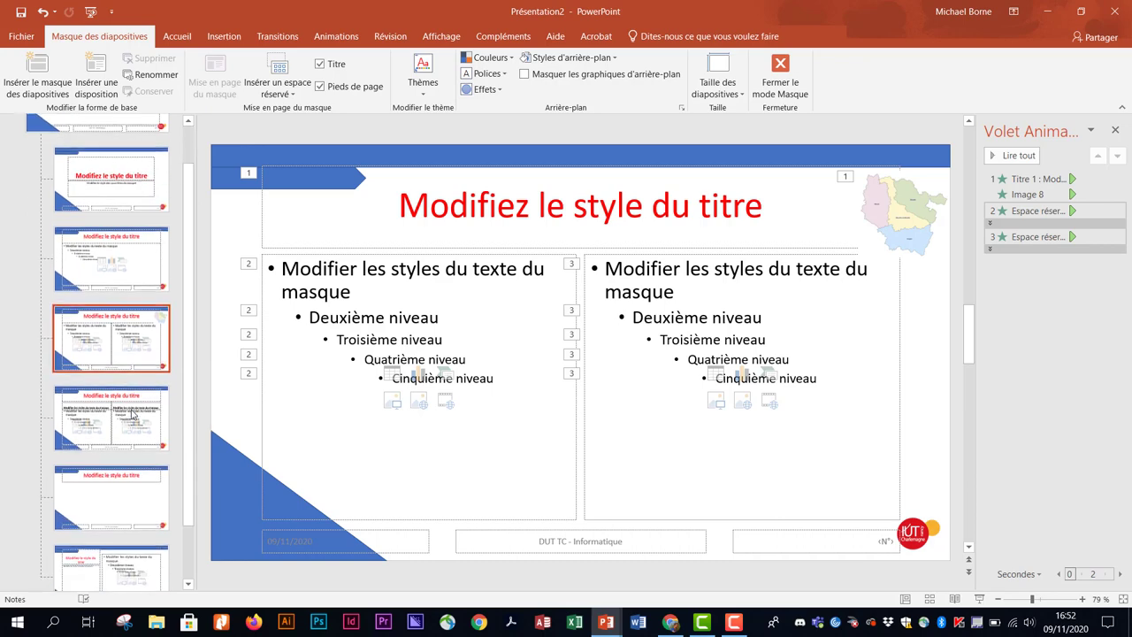
{"action": "left_click", "coordinate": [131, 414]}
{"action": "scroll", "coordinate": [131, 414], "scroll_direction": "down", "scroll_amount": 1}
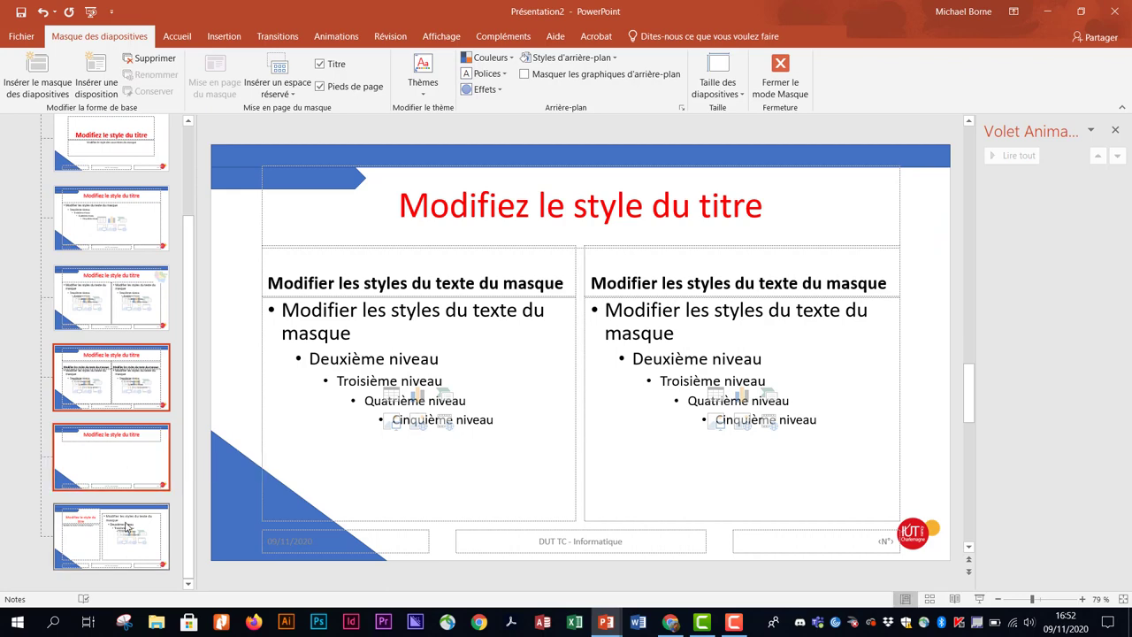
{"action": "left_click", "coordinate": [128, 528], "text": "shift"}
{"action": "right_click", "coordinate": [134, 385]}
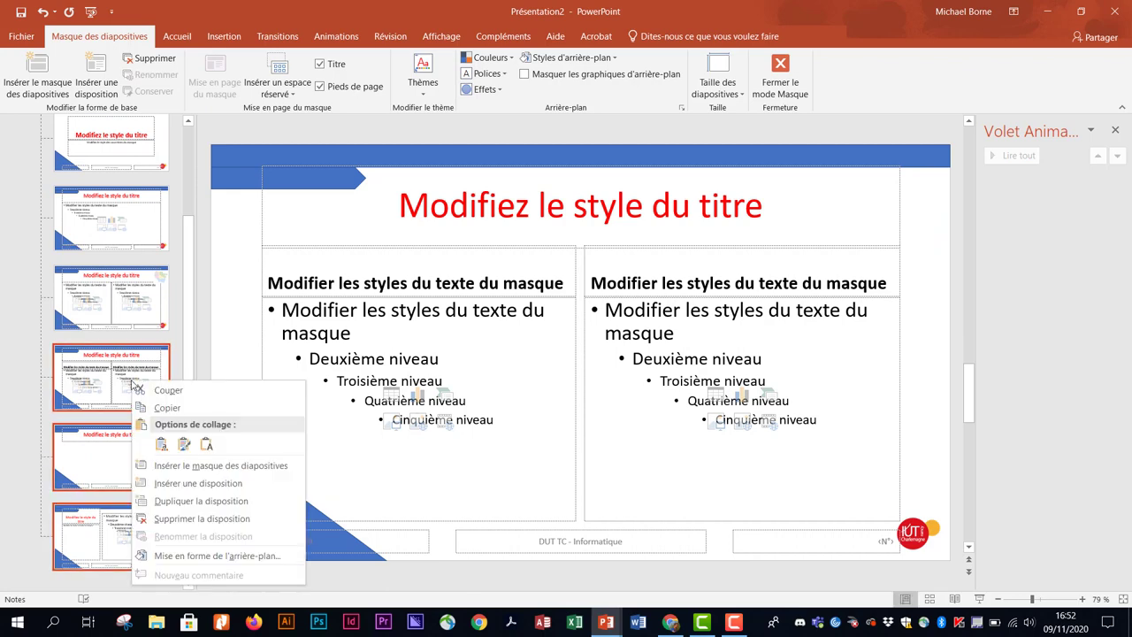
{"action": "left_click", "coordinate": [173, 520]}
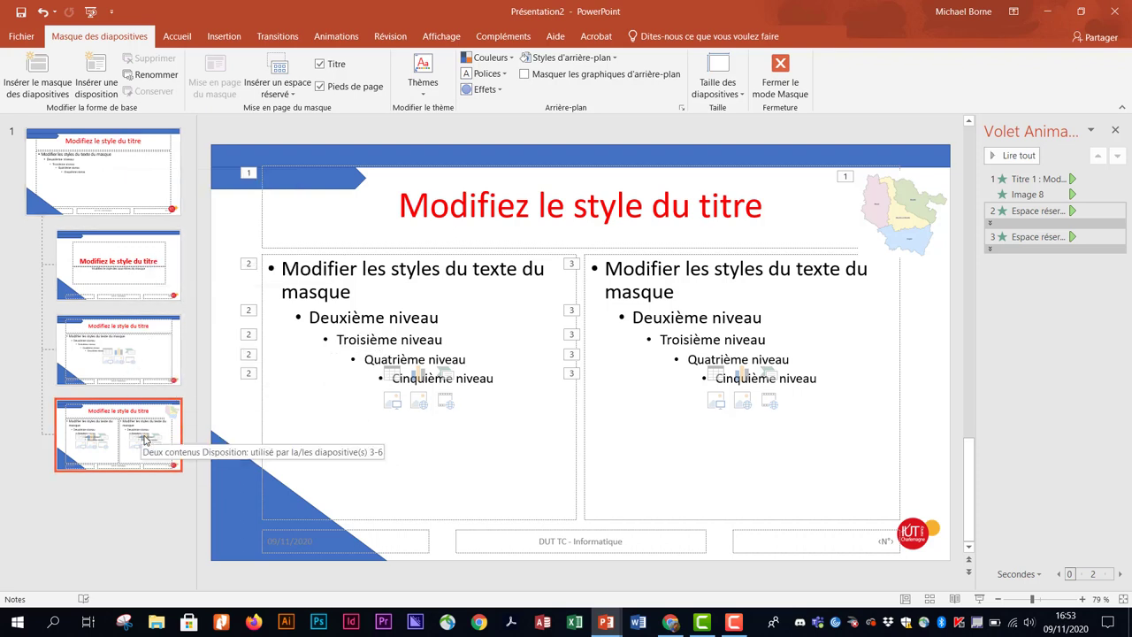
Step: Insert a new title-only layout at the end of the master and rename it 'Diapo de fin'
{"action": "right_click", "coordinate": [145, 502]}
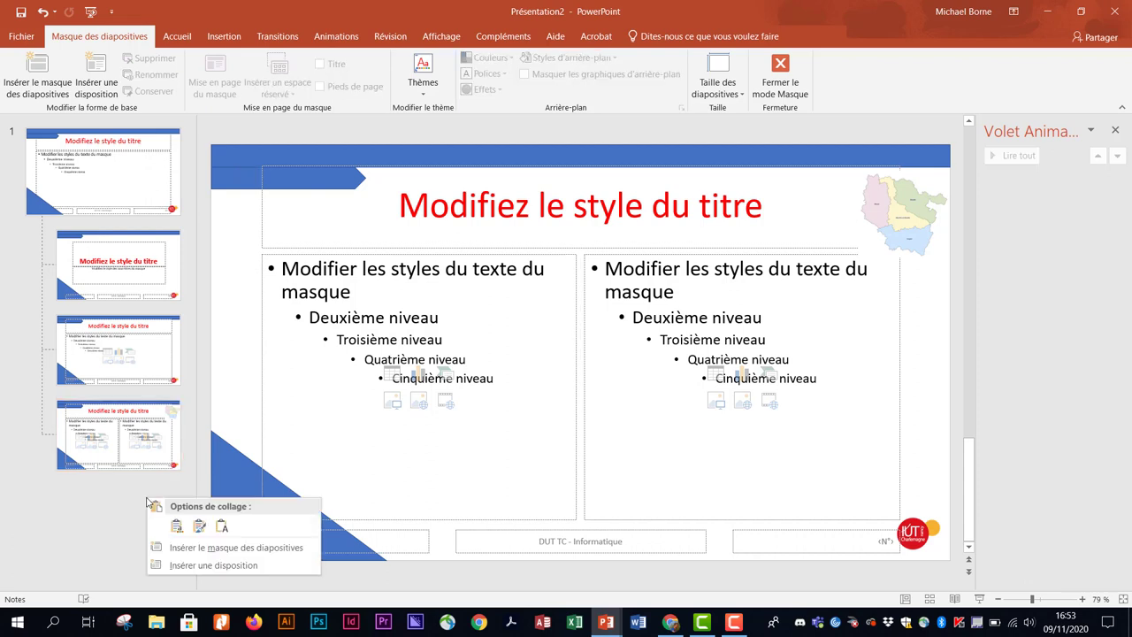
{"action": "left_click", "coordinate": [197, 570]}
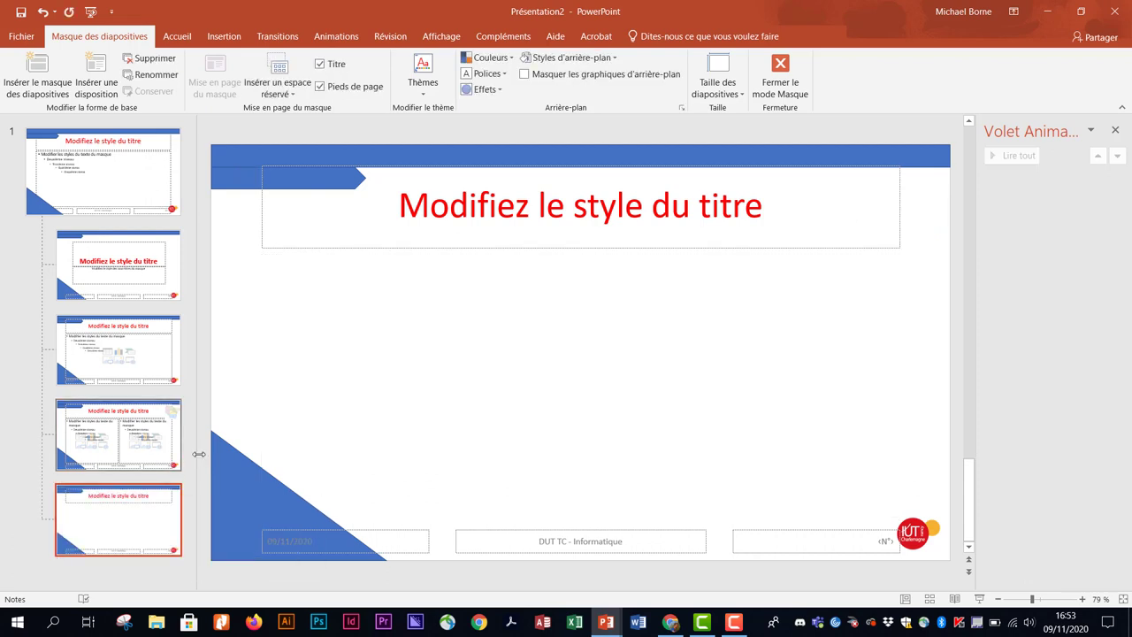
{"action": "right_click", "coordinate": [147, 533]}
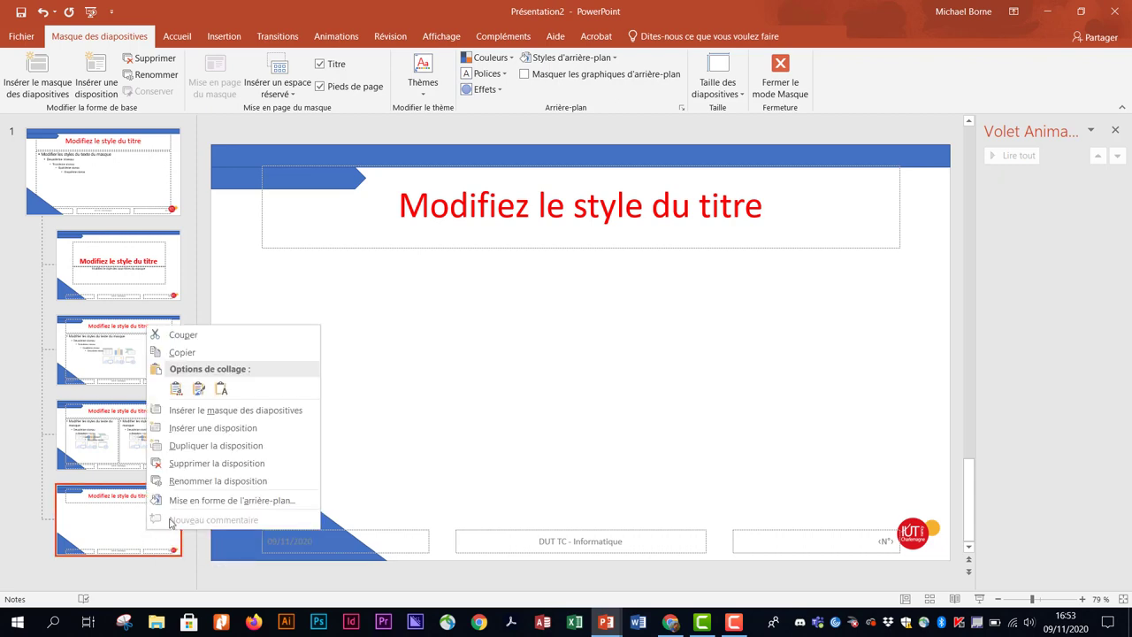
{"action": "left_click", "coordinate": [226, 482]}
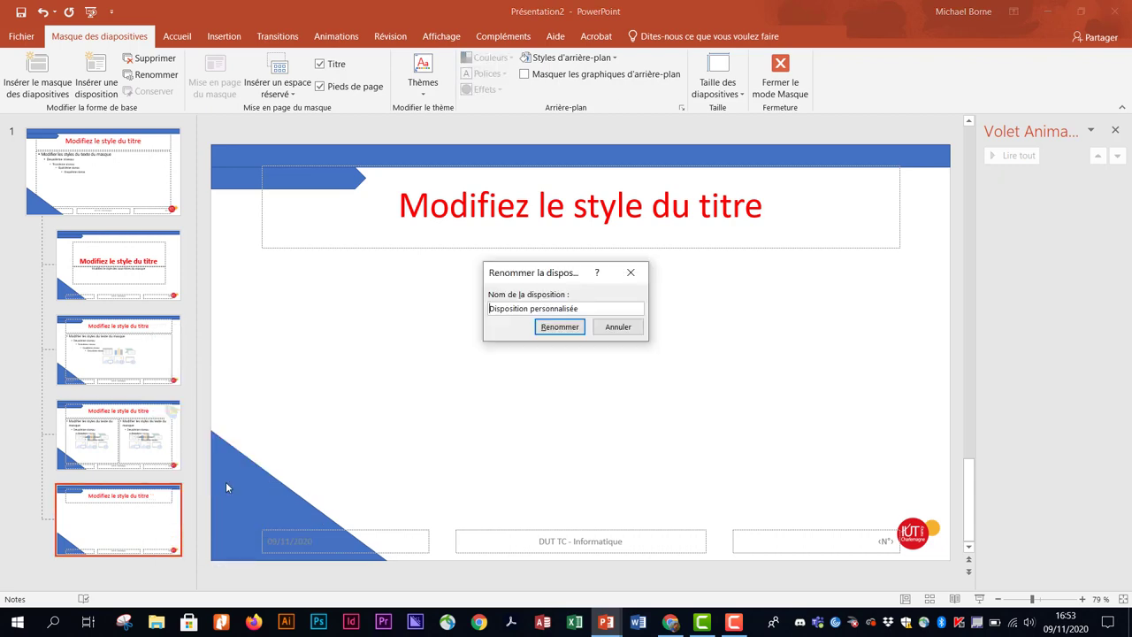
{"action": "left_click_drag", "start_coordinate": [578, 308], "coordinate": [487, 308]}
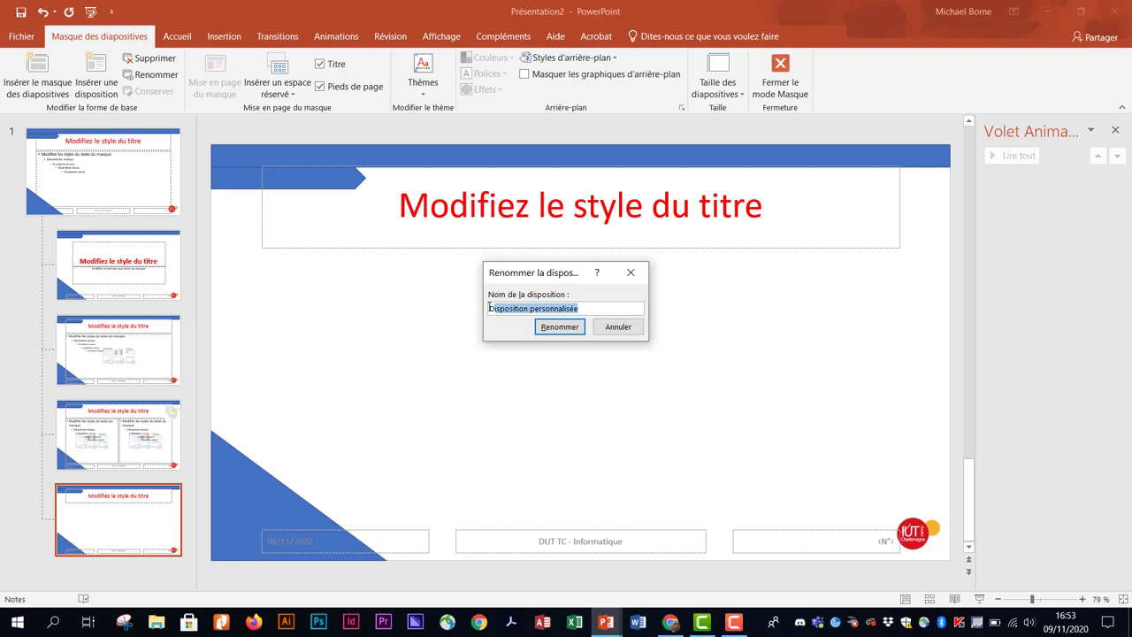
{"action": "type", "text": "Diap"}
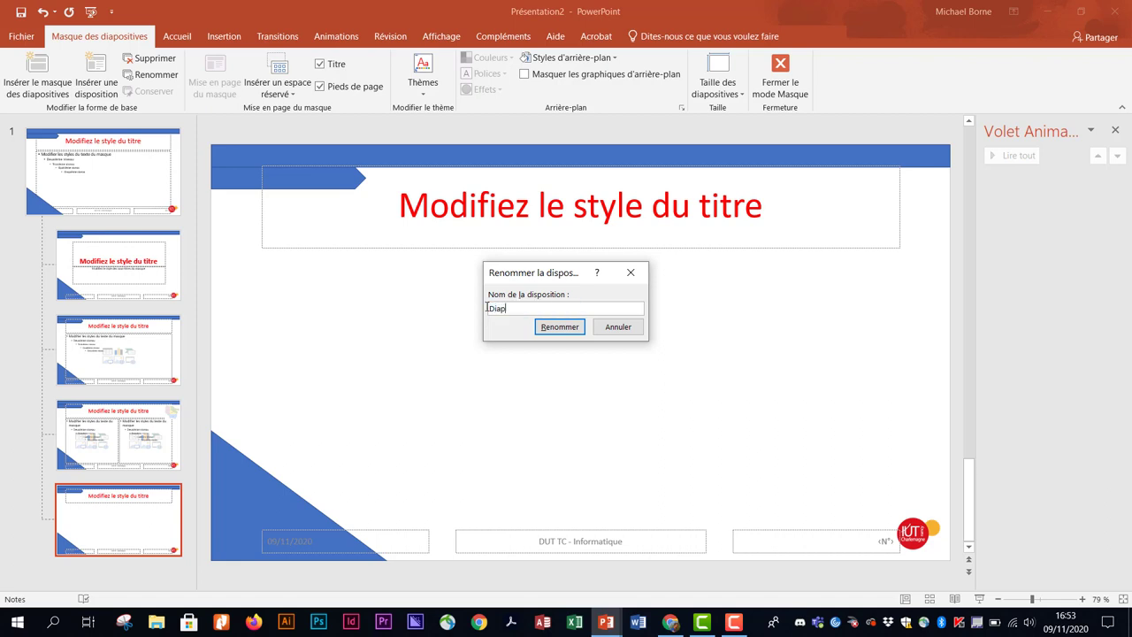
{"action": "type", "text": "o de fin"}
{"action": "left_click", "coordinate": [572, 326]}
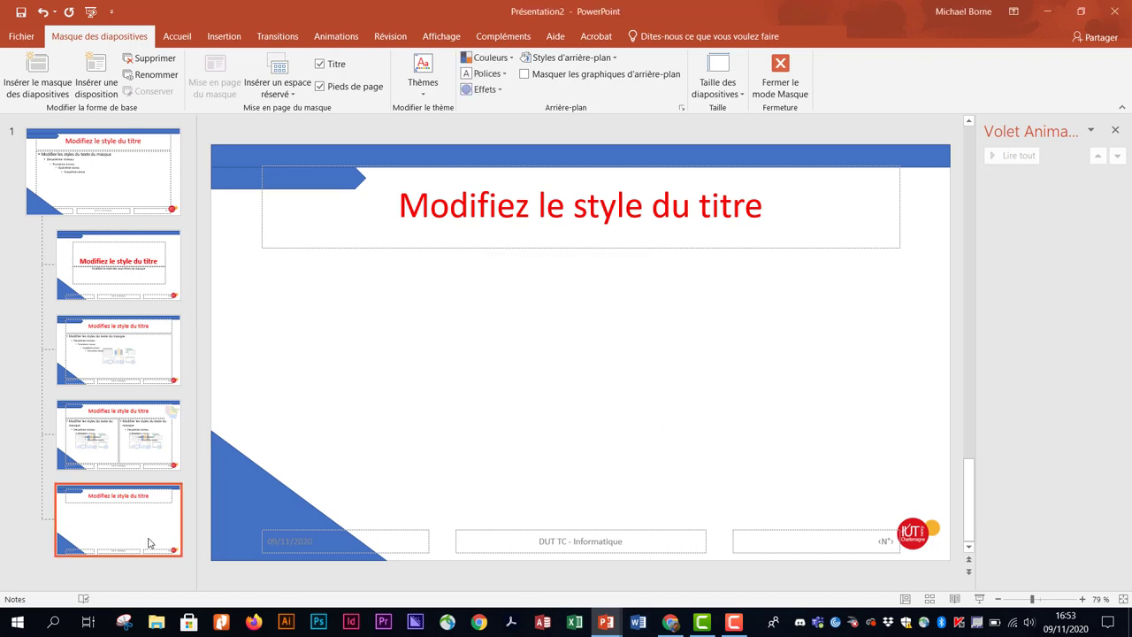
Step: Insert another layout after it and rename it 'Diapo monuments'
{"action": "right_click", "coordinate": [152, 575]}
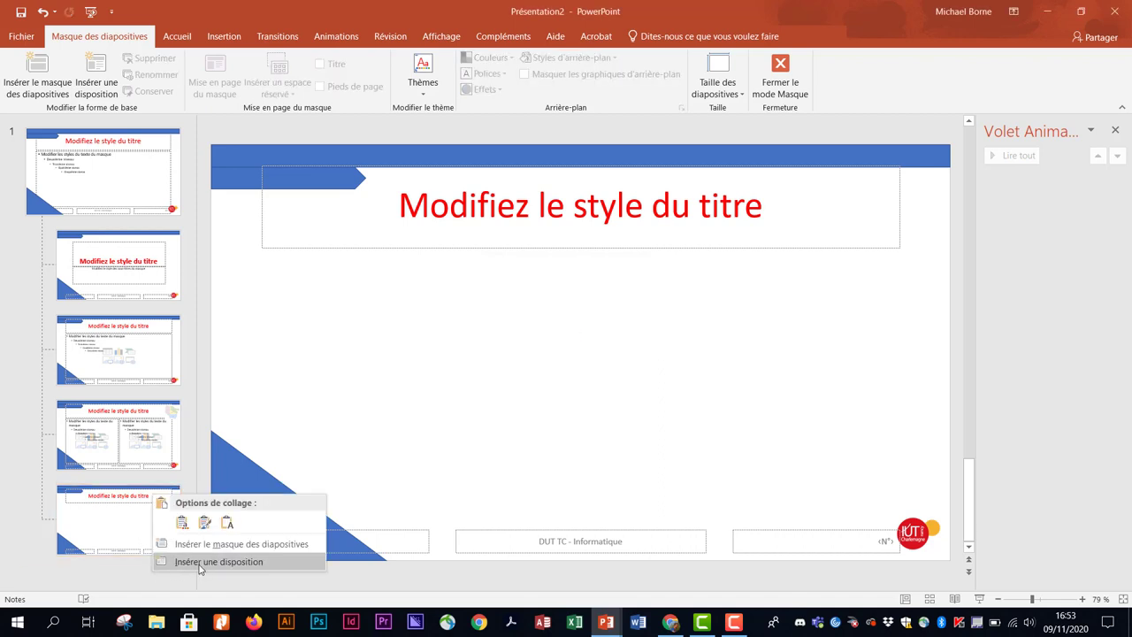
{"action": "left_click", "coordinate": [200, 562]}
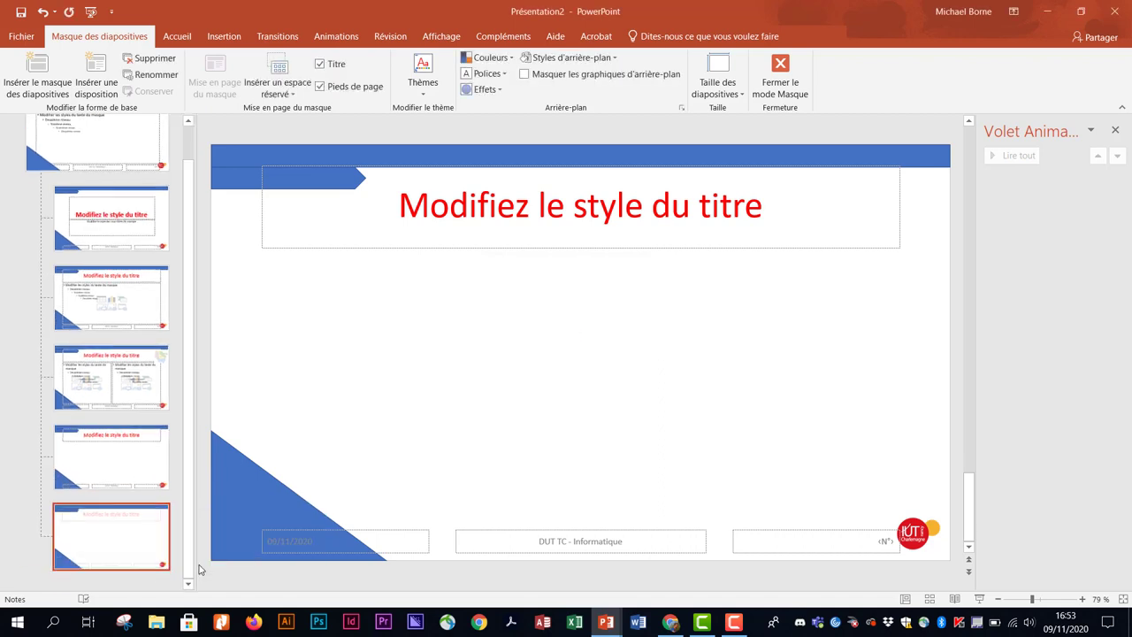
{"action": "right_click", "coordinate": [148, 545]}
{"action": "left_click", "coordinate": [205, 496]}
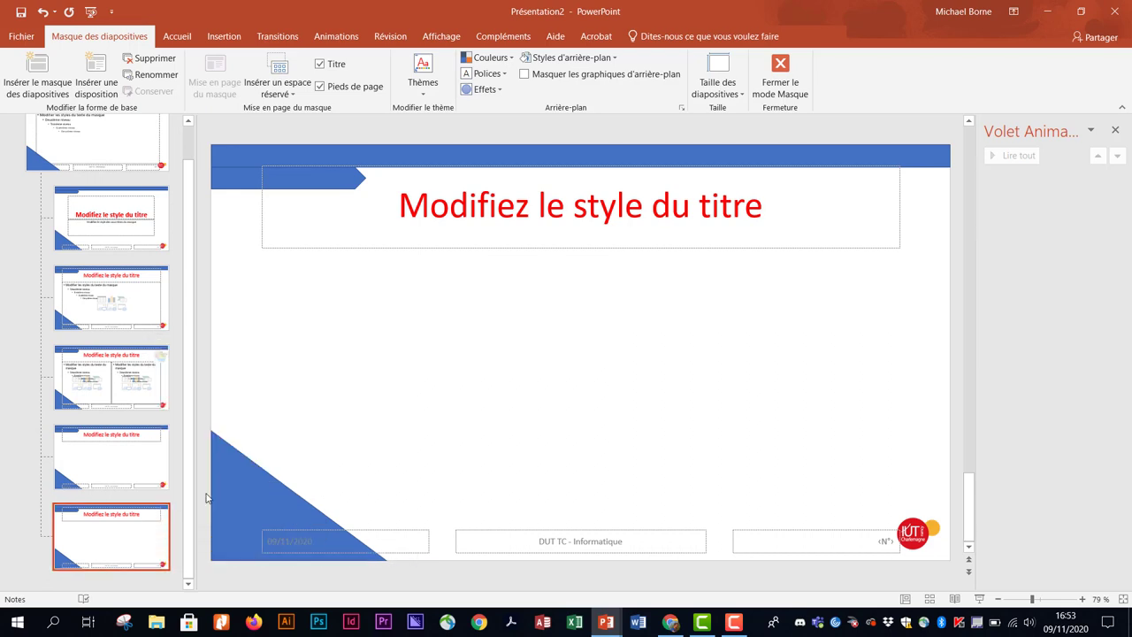
{"action": "left_click_drag", "start_coordinate": [579, 309], "coordinate": [489, 307]}
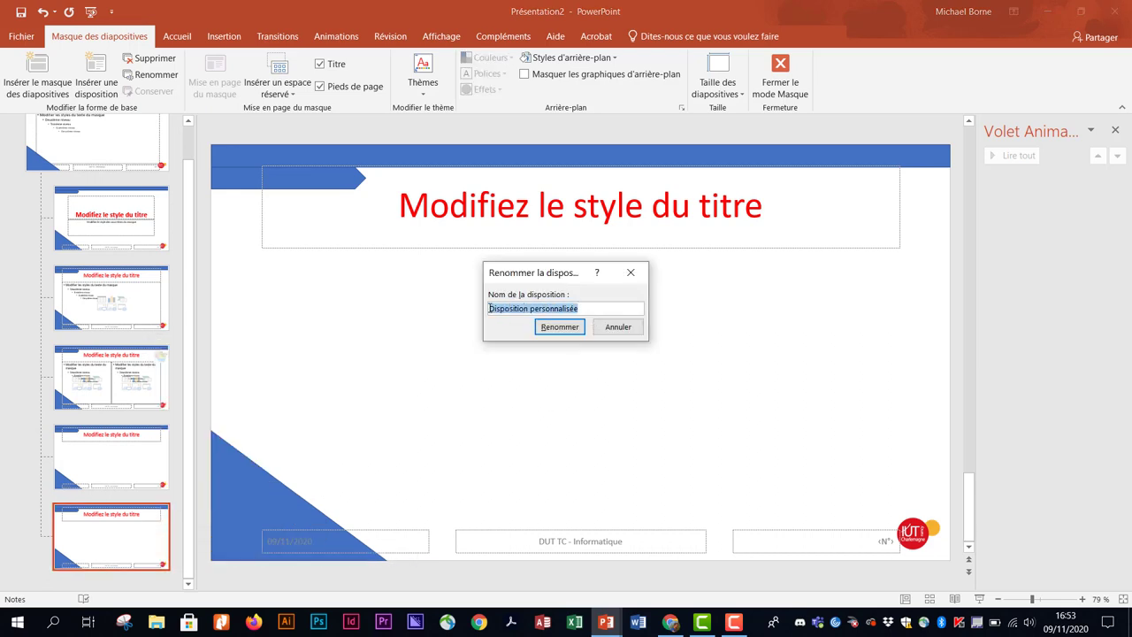
{"action": "type", "text": "Diapo monuments"}
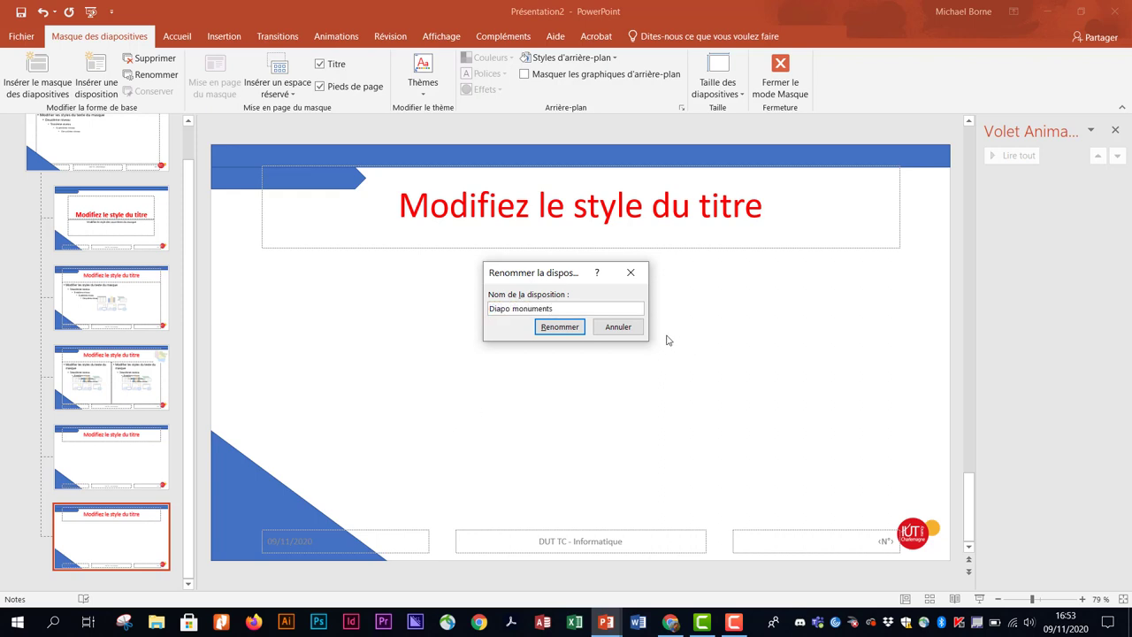
{"action": "left_click", "coordinate": [560, 328]}
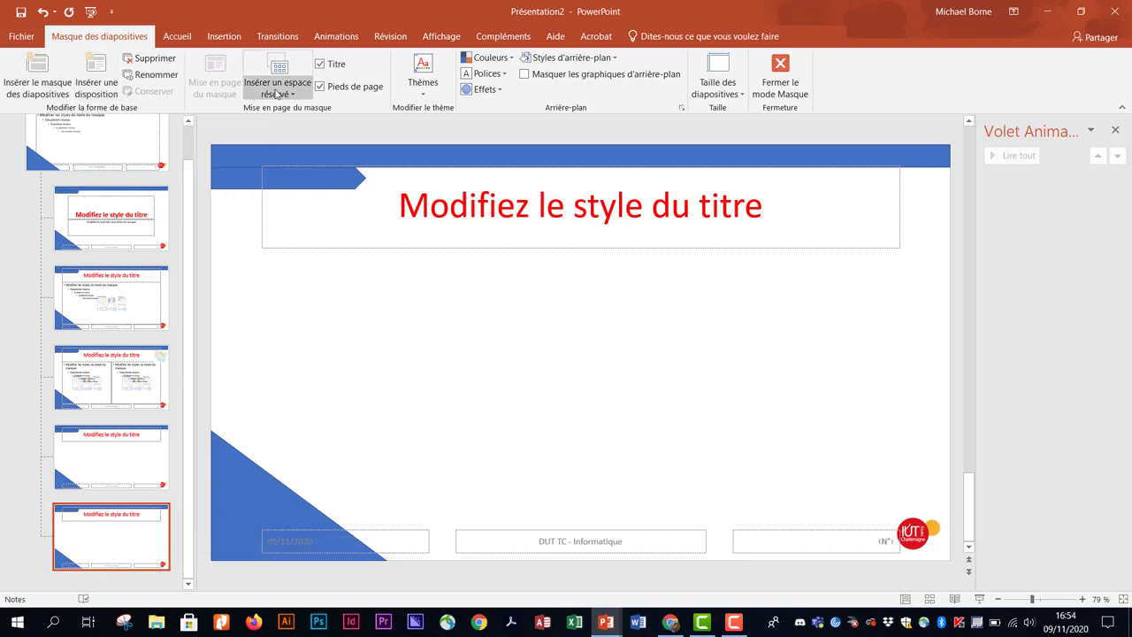
Step: Draw a content placeholder on the left half of the layout below the title
{"action": "left_click", "coordinate": [282, 94]}
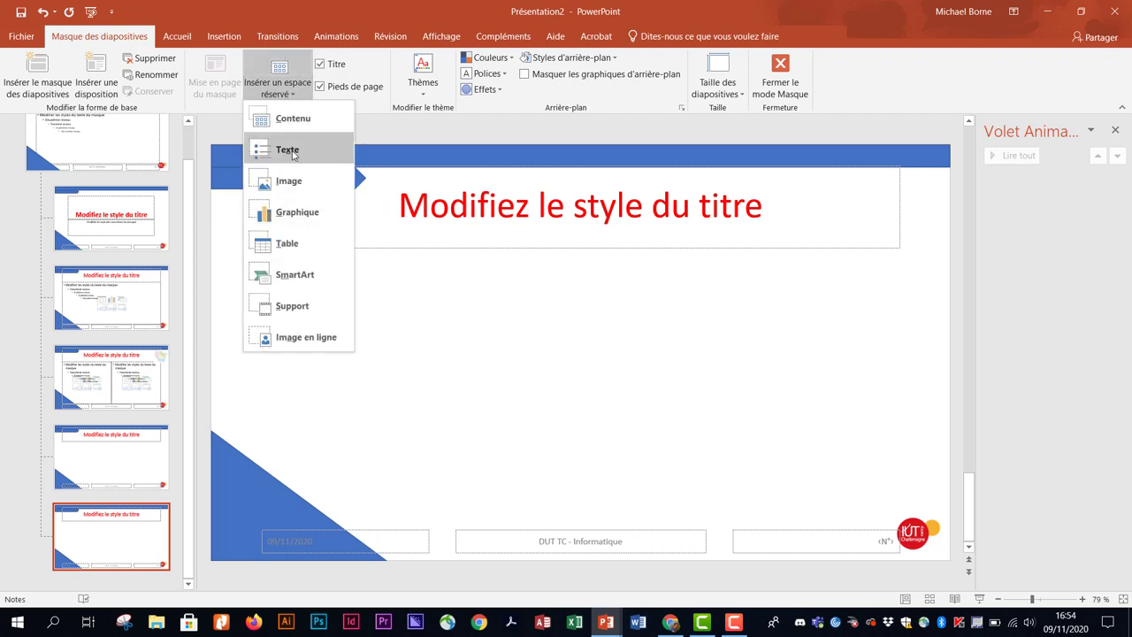
{"action": "left_click", "coordinate": [292, 119]}
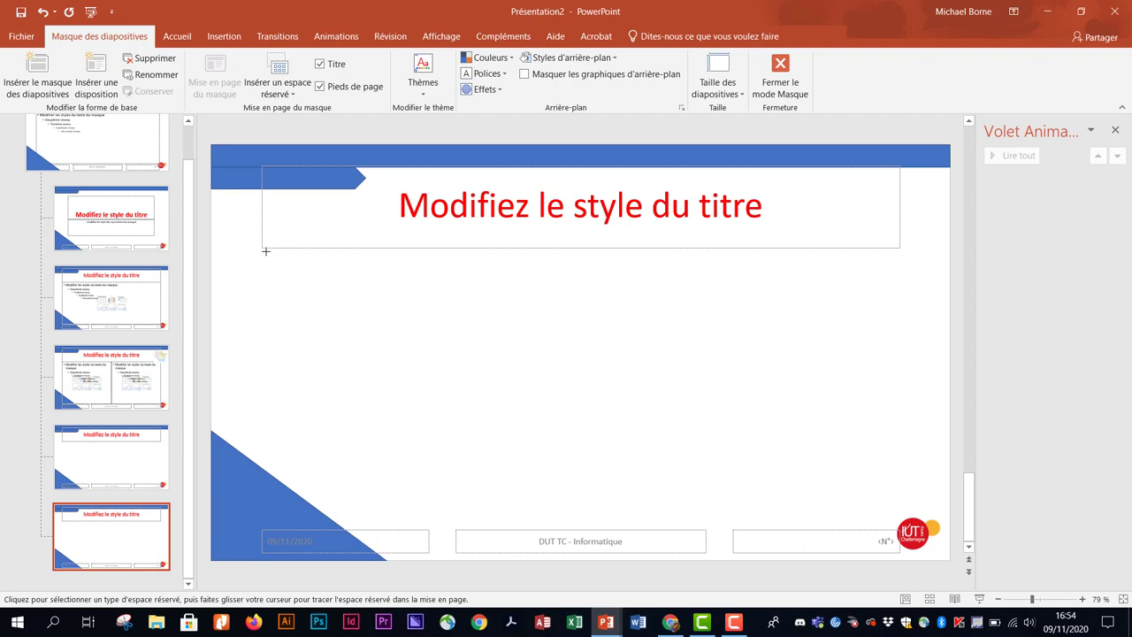
{"action": "left_click_drag", "start_coordinate": [266, 251], "coordinate": [535, 501]}
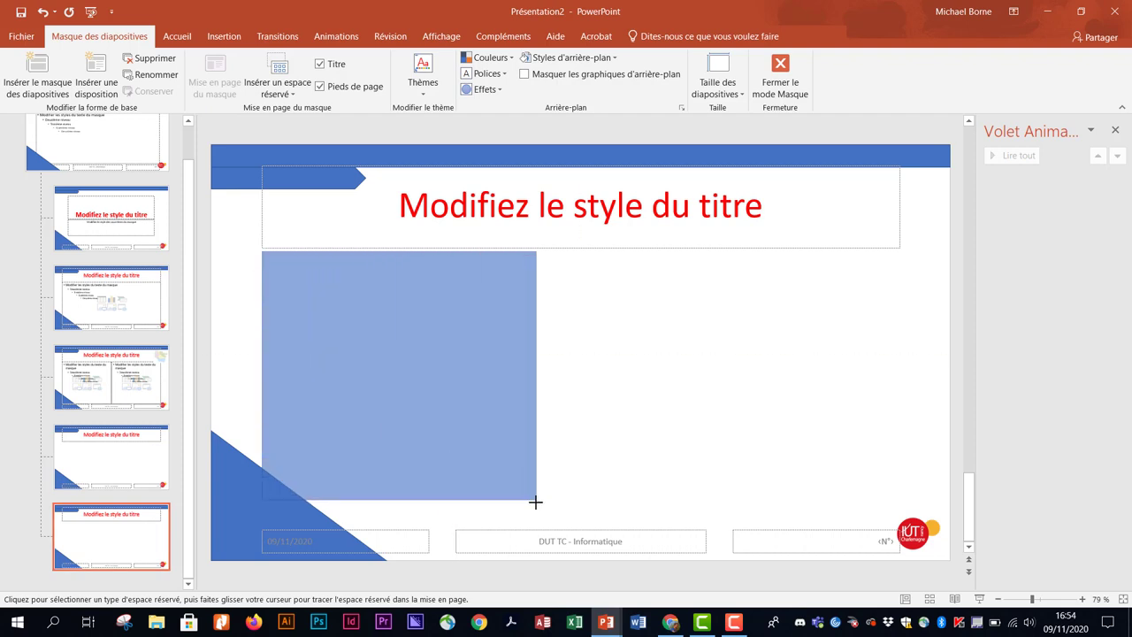
{"action": "left_click_drag", "start_coordinate": [535, 501], "coordinate": [561, 518]}
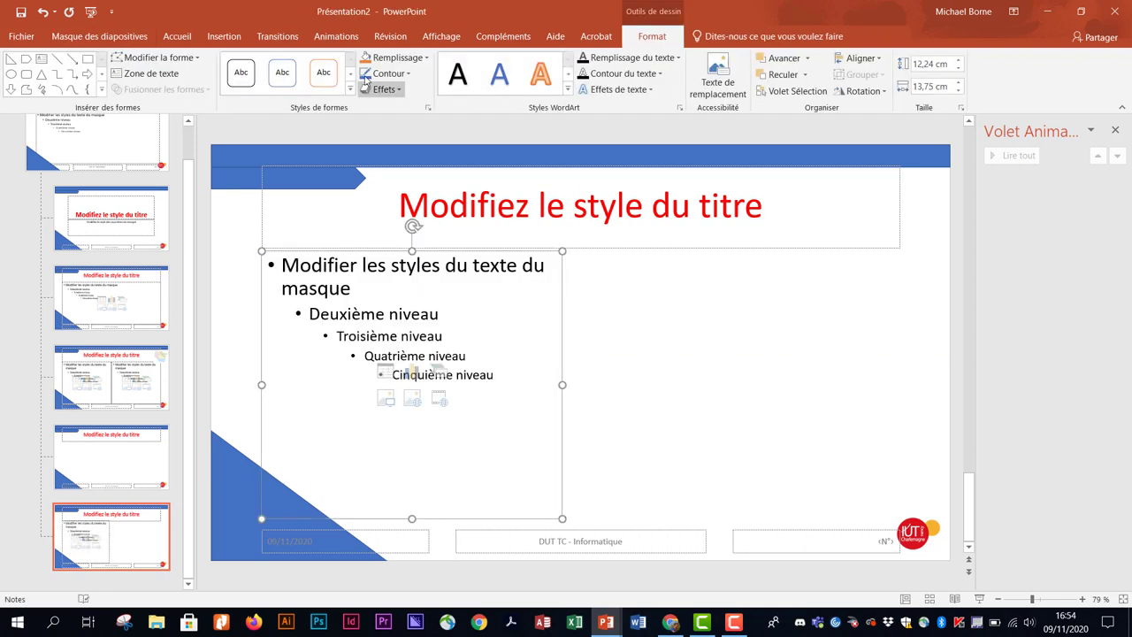
Step: Add a picture placeholder at the upper right of the layout
{"action": "left_click", "coordinate": [117, 39]}
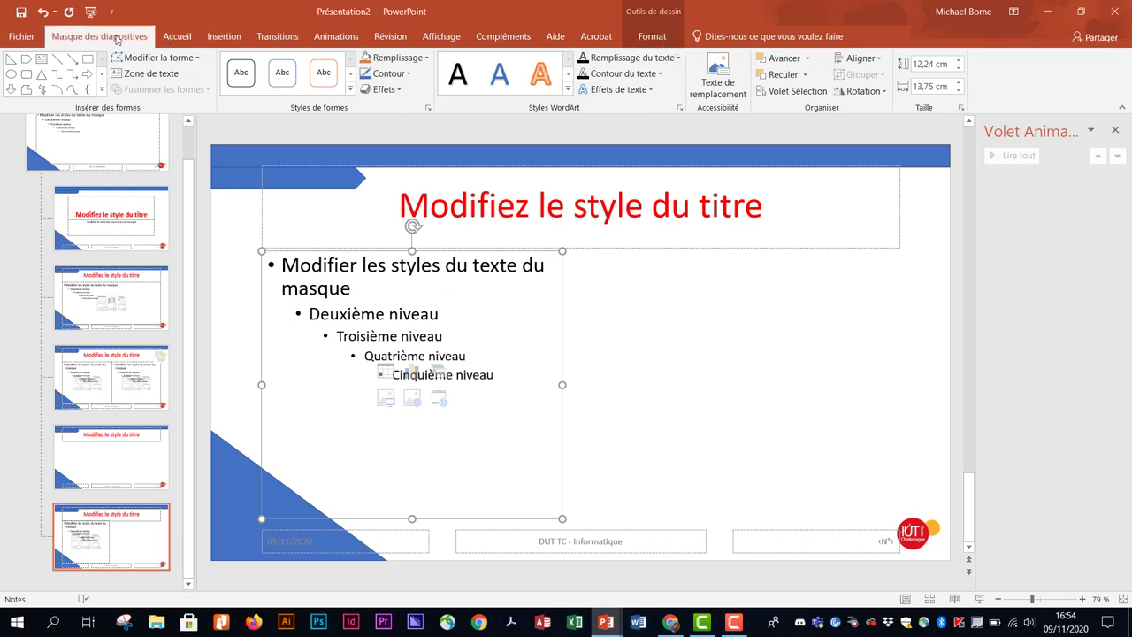
{"action": "left_click", "coordinate": [278, 84]}
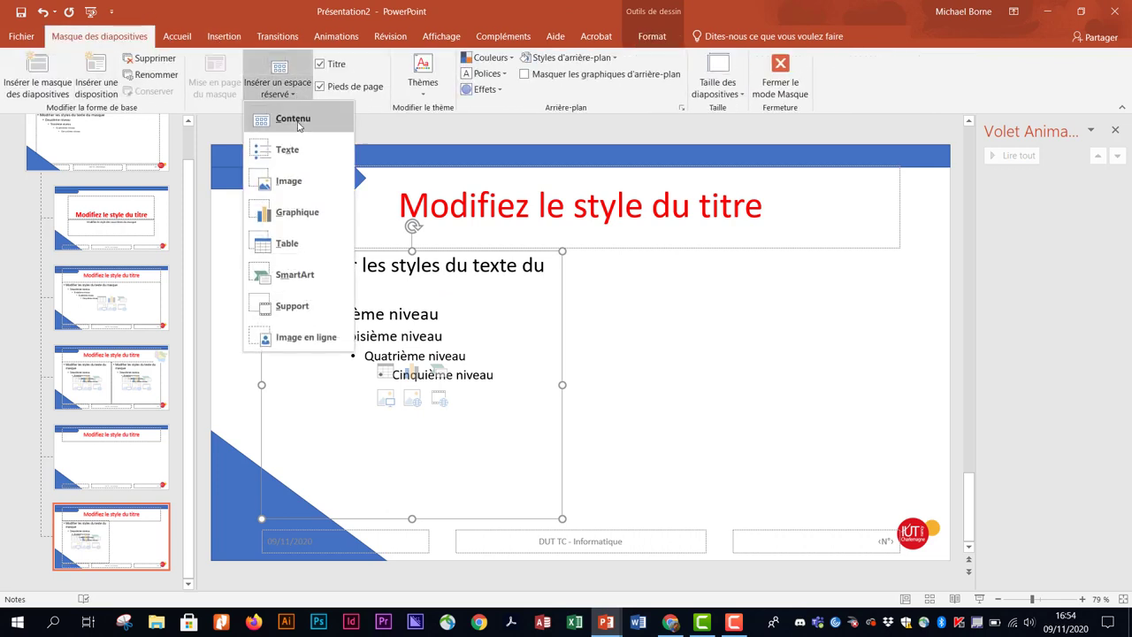
{"action": "left_click", "coordinate": [295, 182]}
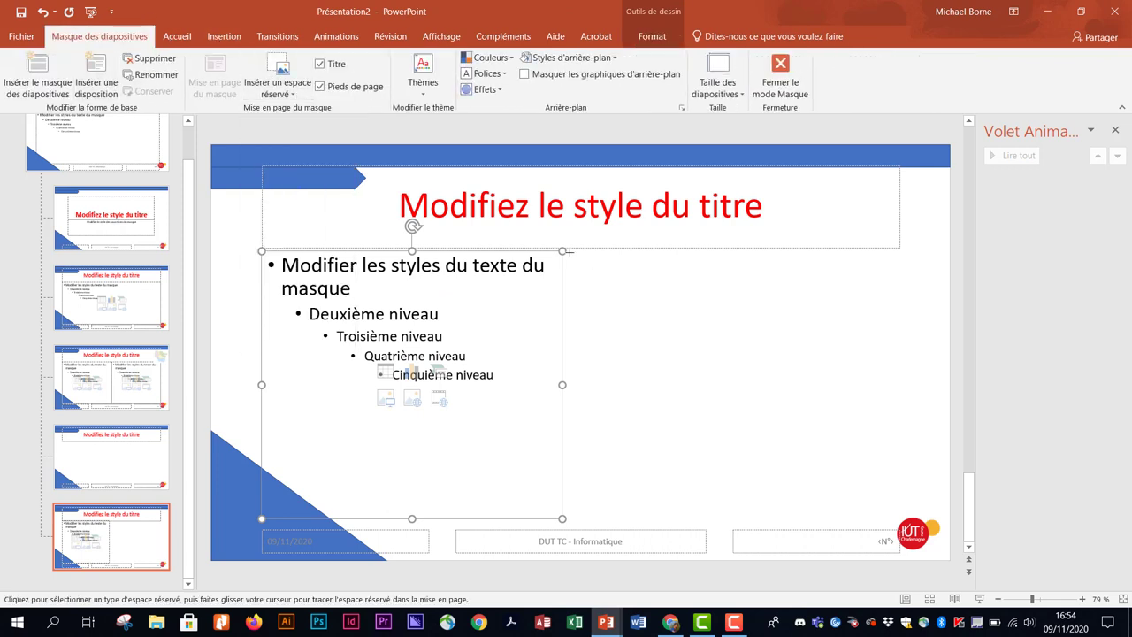
{"action": "mouse_move", "coordinate": [570, 252]}
{"action": "left_mouse_down"}
{"action": "mouse_move", "coordinate": [842, 397]}
{"action": "mouse_move", "coordinate": [899, 414]}
{"action": "left_mouse_up"}
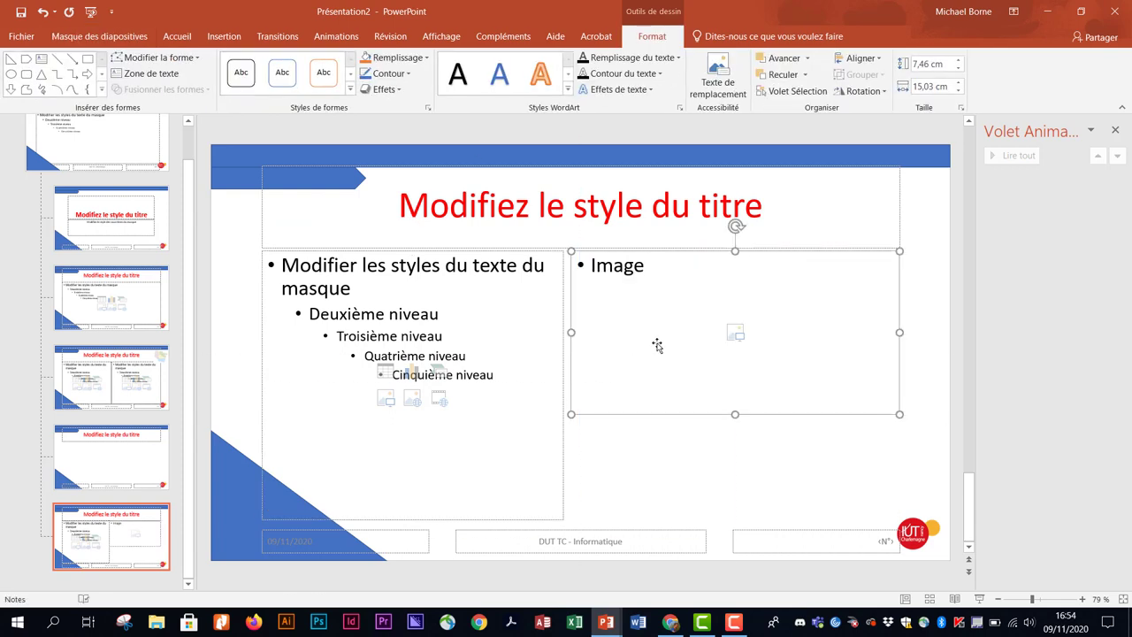
Step: Add a table placeholder directly below the Image placeholder on the right
{"action": "left_click", "coordinate": [246, 41]}
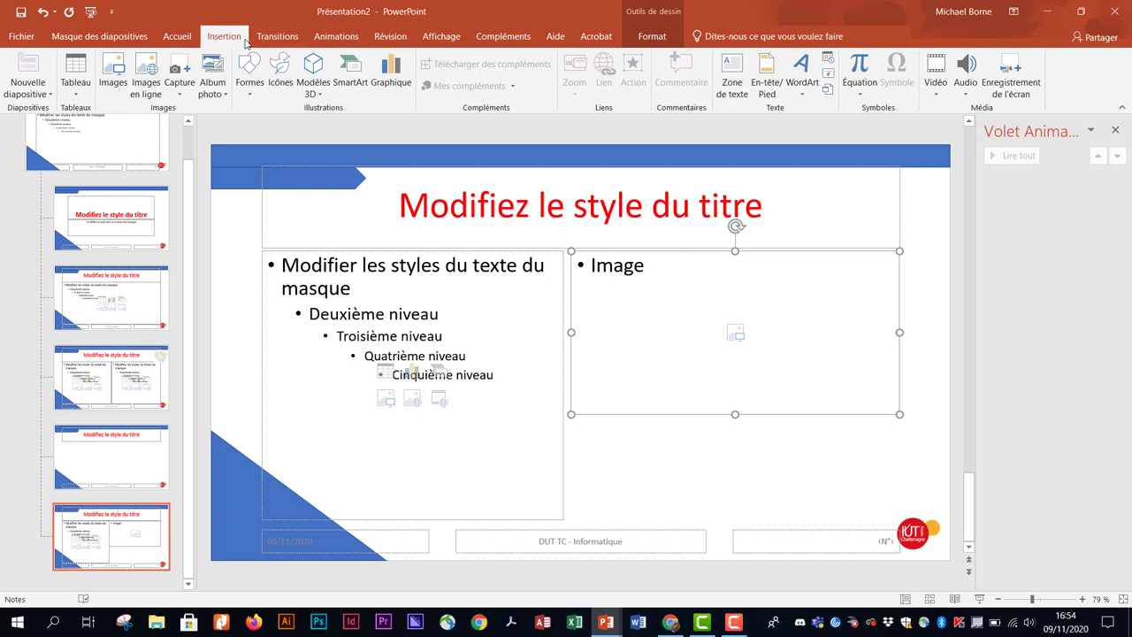
{"action": "scroll", "coordinate": [265, 71], "scroll_direction": "up", "scroll_amount": 2}
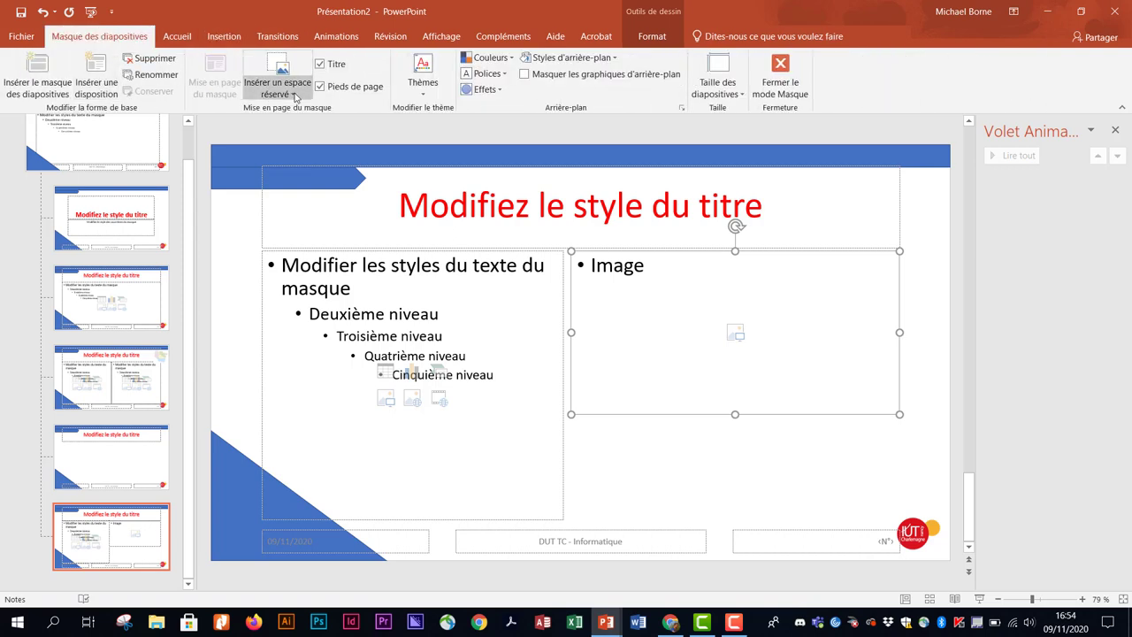
{"action": "left_click", "coordinate": [295, 94]}
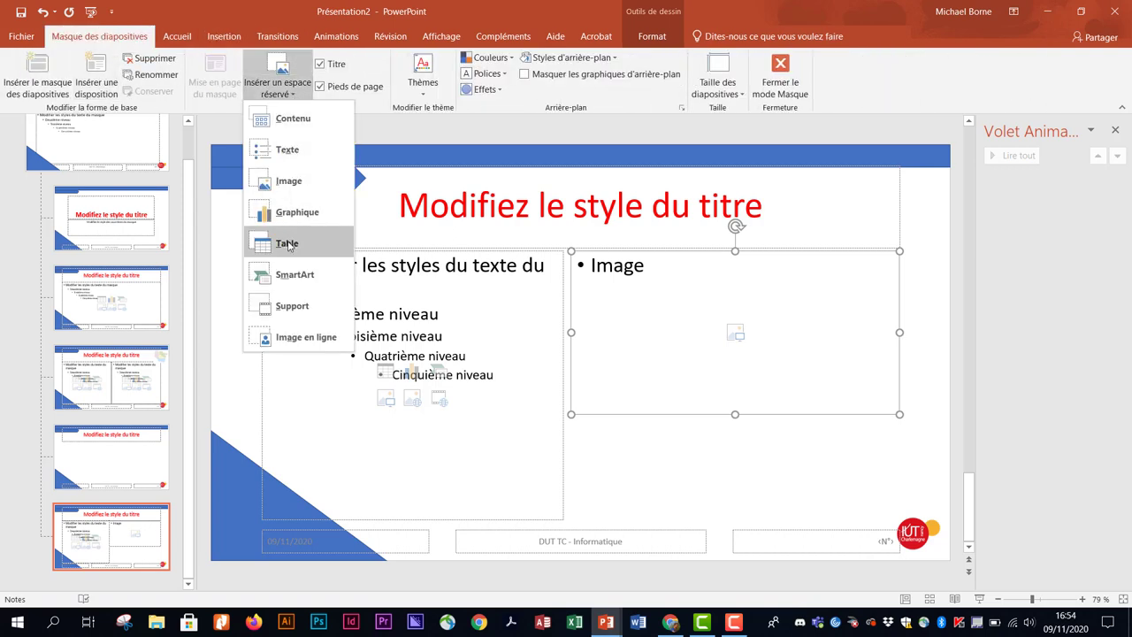
{"action": "left_click", "coordinate": [287, 245]}
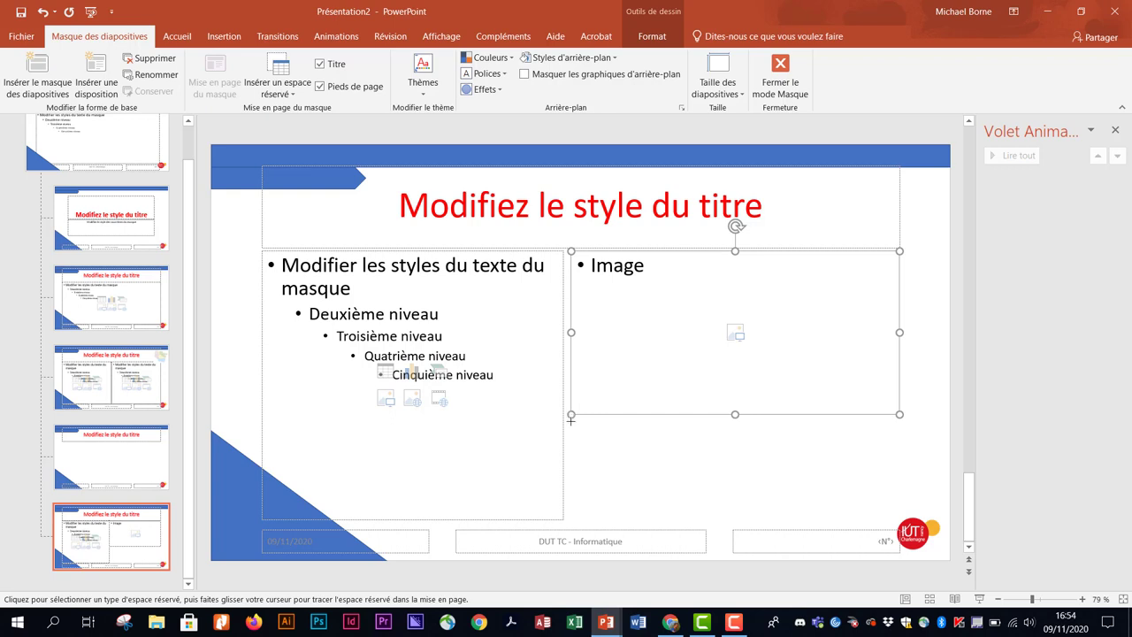
{"action": "left_click_drag", "start_coordinate": [571, 421], "coordinate": [899, 519]}
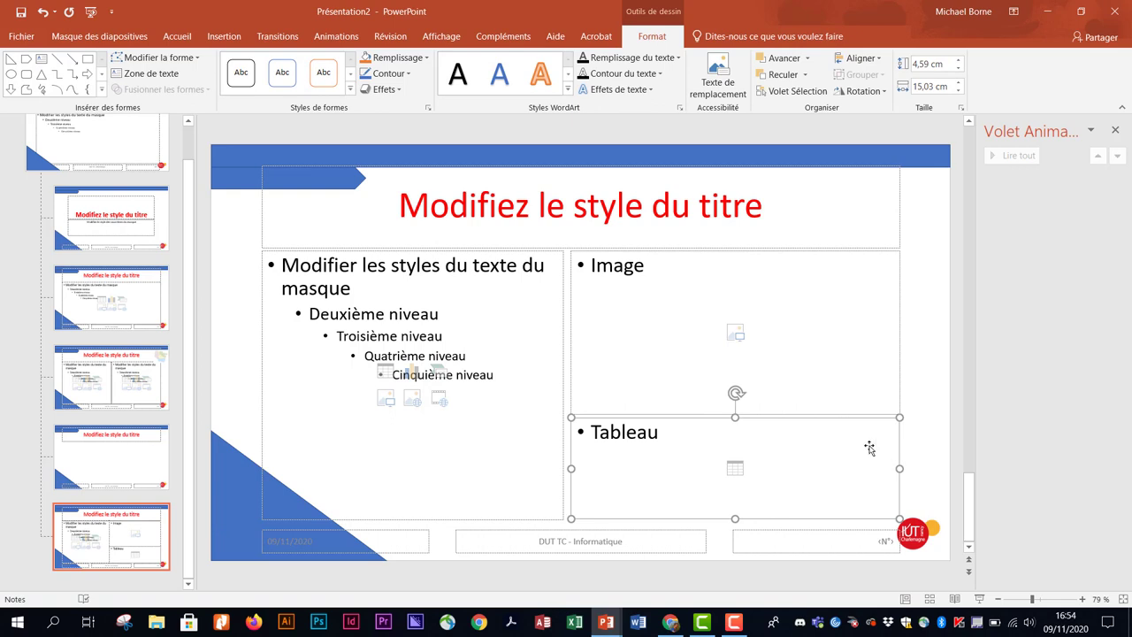
{"action": "left_click_drag", "start_coordinate": [762, 205], "coordinate": [441, 198]}
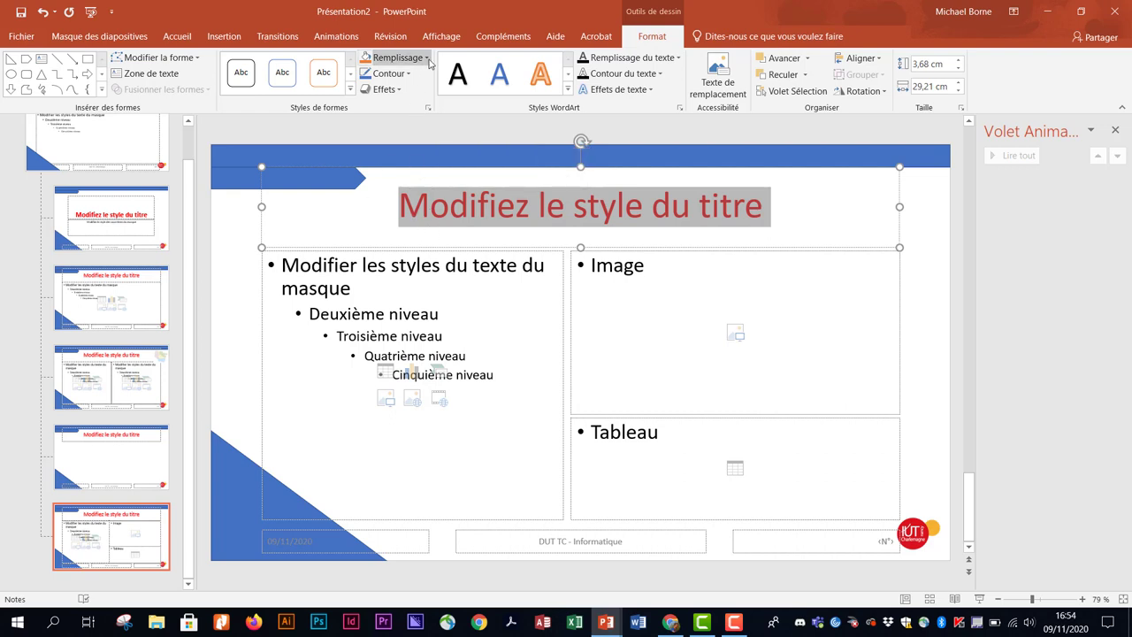
Step: Make the layout title green and delete text levels three to five
{"action": "left_click", "coordinate": [177, 36]}
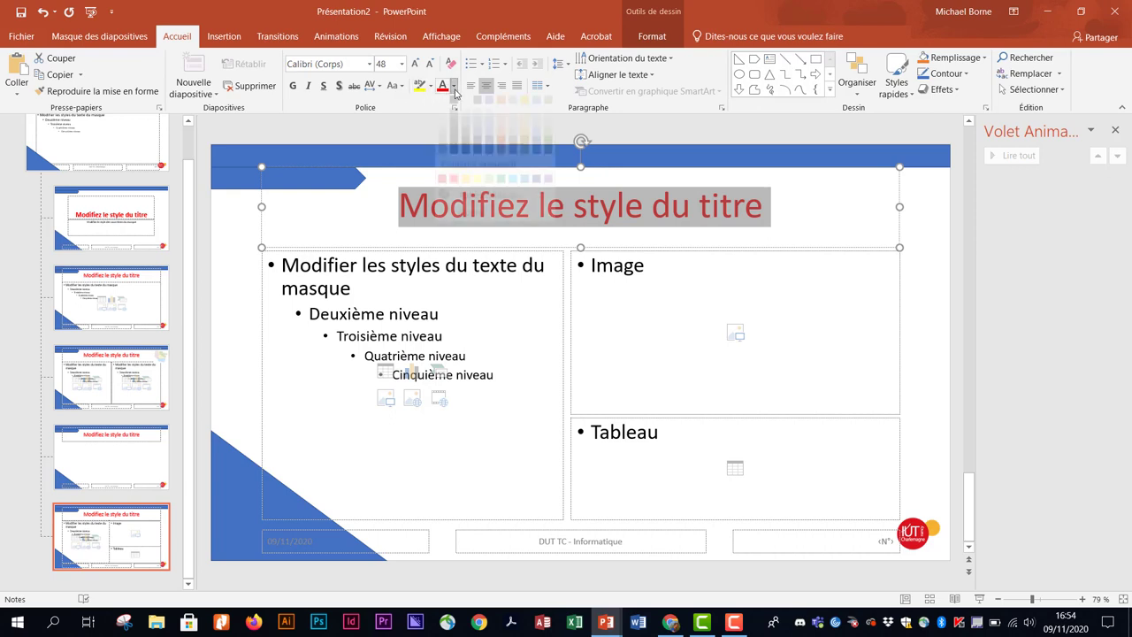
{"action": "left_click", "coordinate": [453, 86]}
{"action": "left_click", "coordinate": [549, 118]}
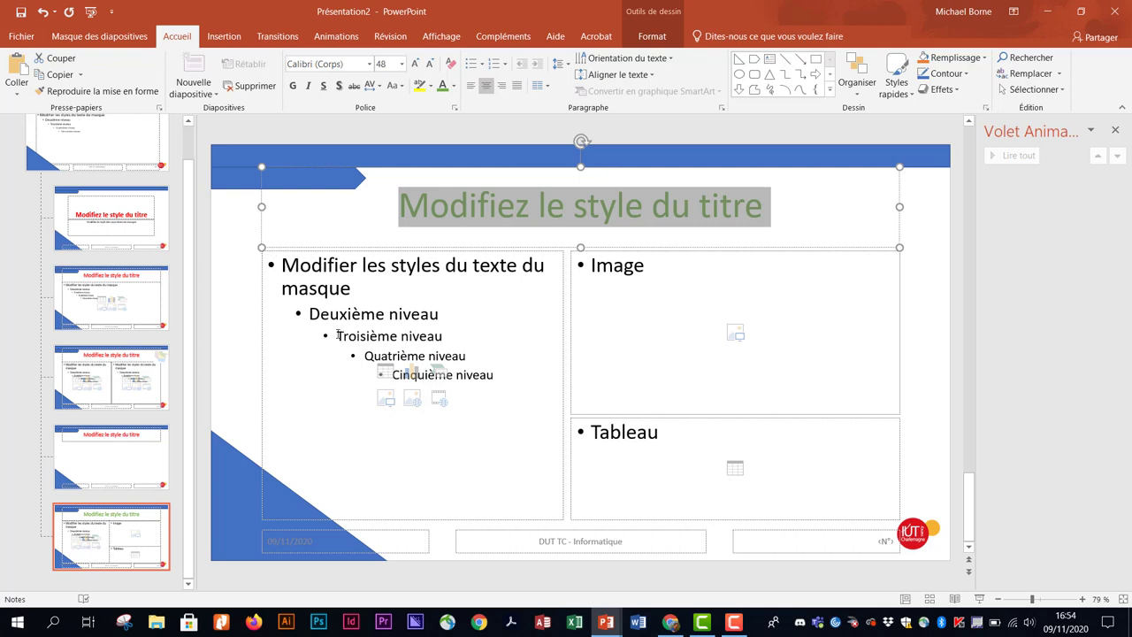
{"action": "left_click_drag", "start_coordinate": [338, 335], "coordinate": [492, 378]}
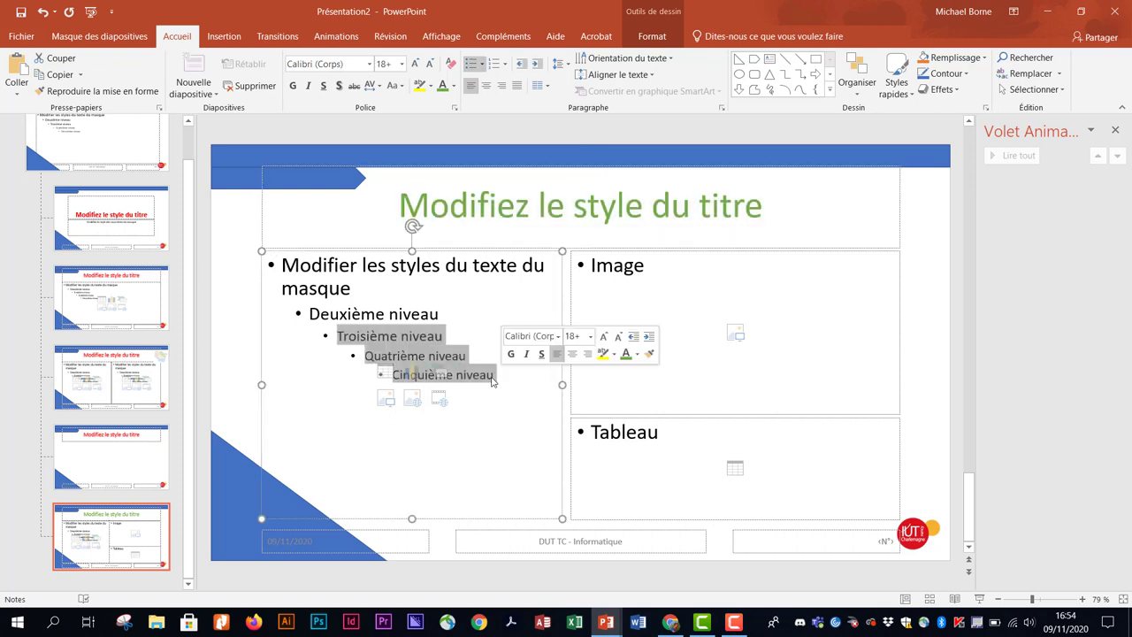
{"action": "key", "text": "BackSpace"}
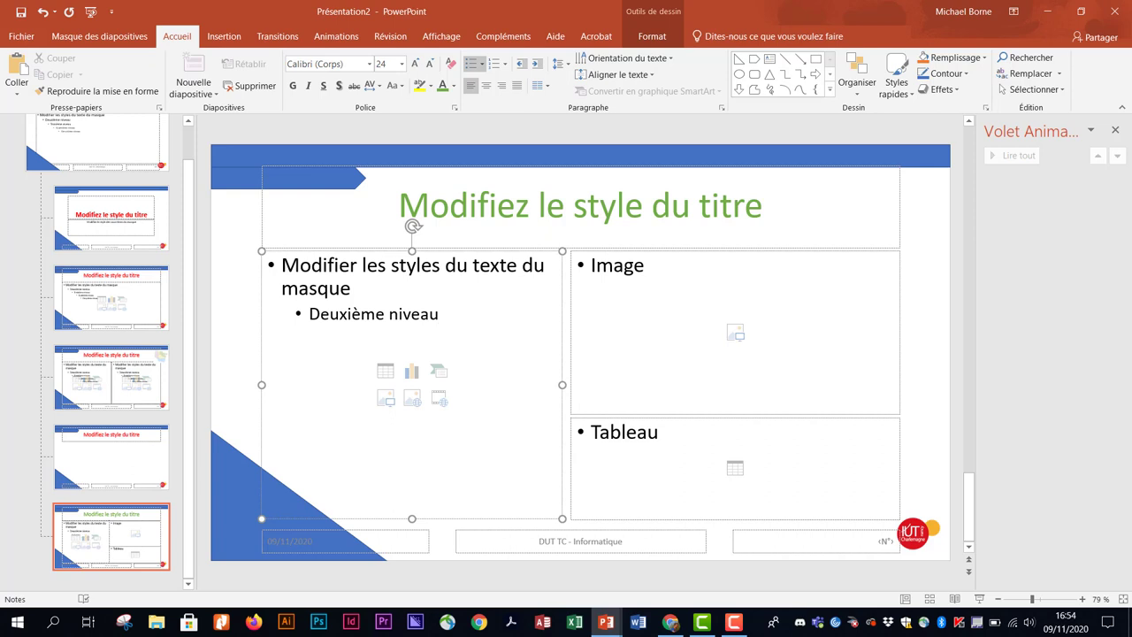
Step: Colour the first-level text blue and the second-level text orange
{"action": "triple_click", "coordinate": [350, 287]}
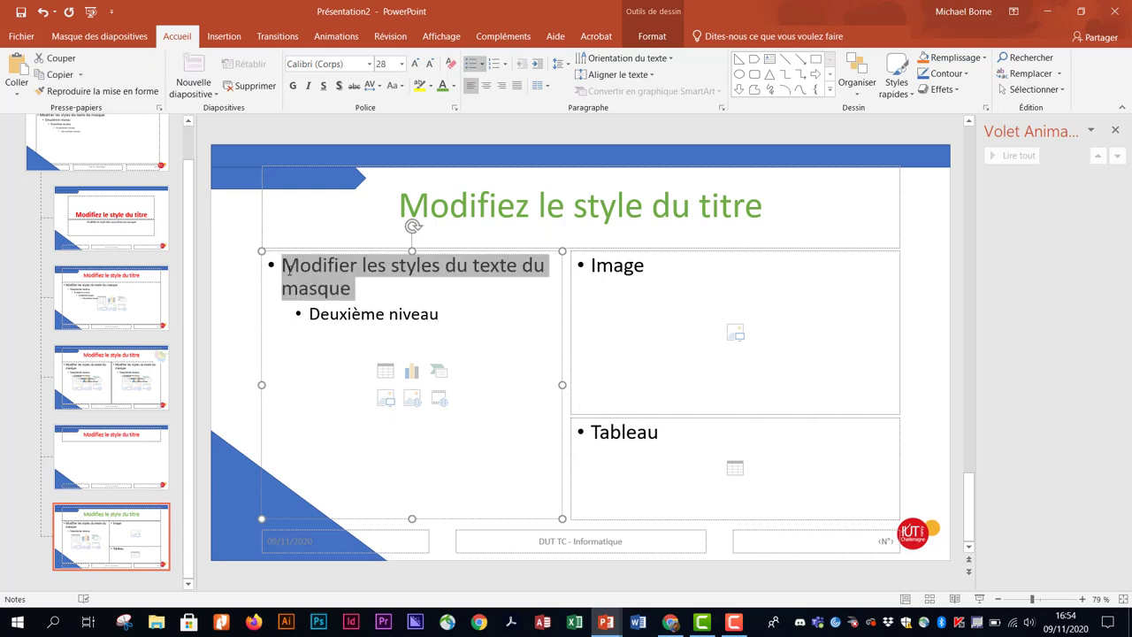
{"action": "left_click", "coordinate": [453, 86]}
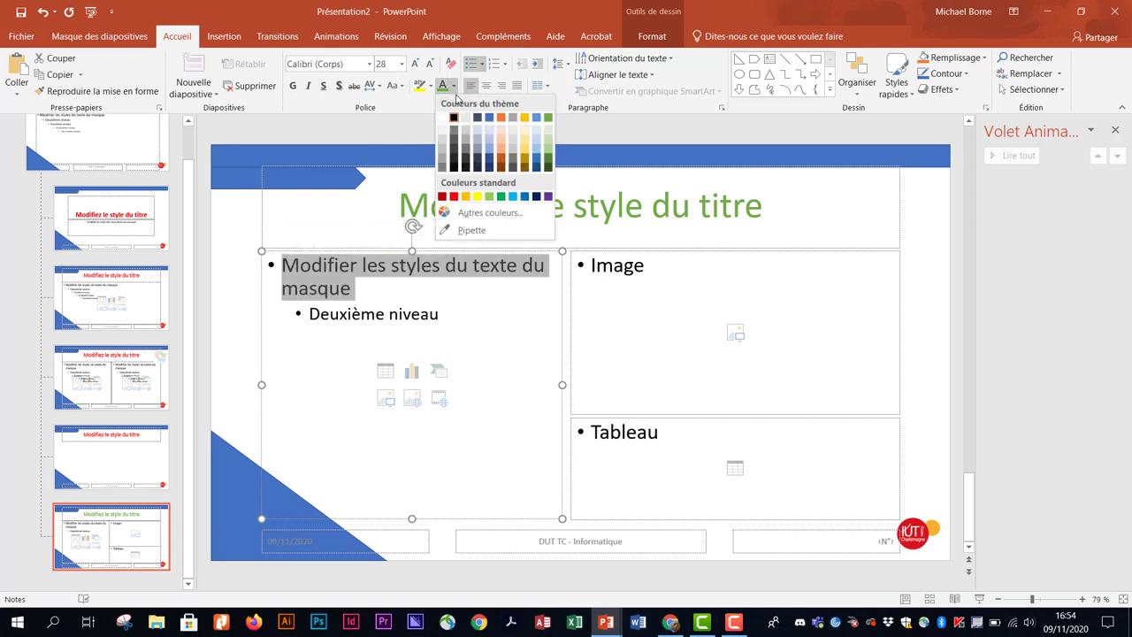
{"action": "left_click", "coordinate": [489, 118]}
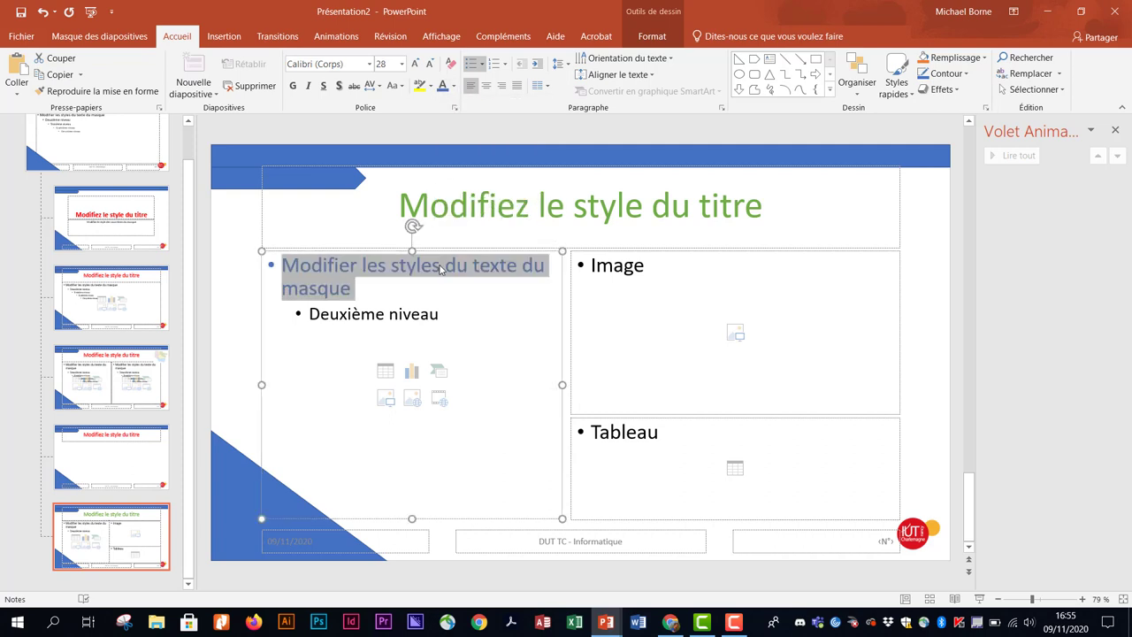
{"action": "left_click_drag", "start_coordinate": [448, 311], "coordinate": [308, 315]}
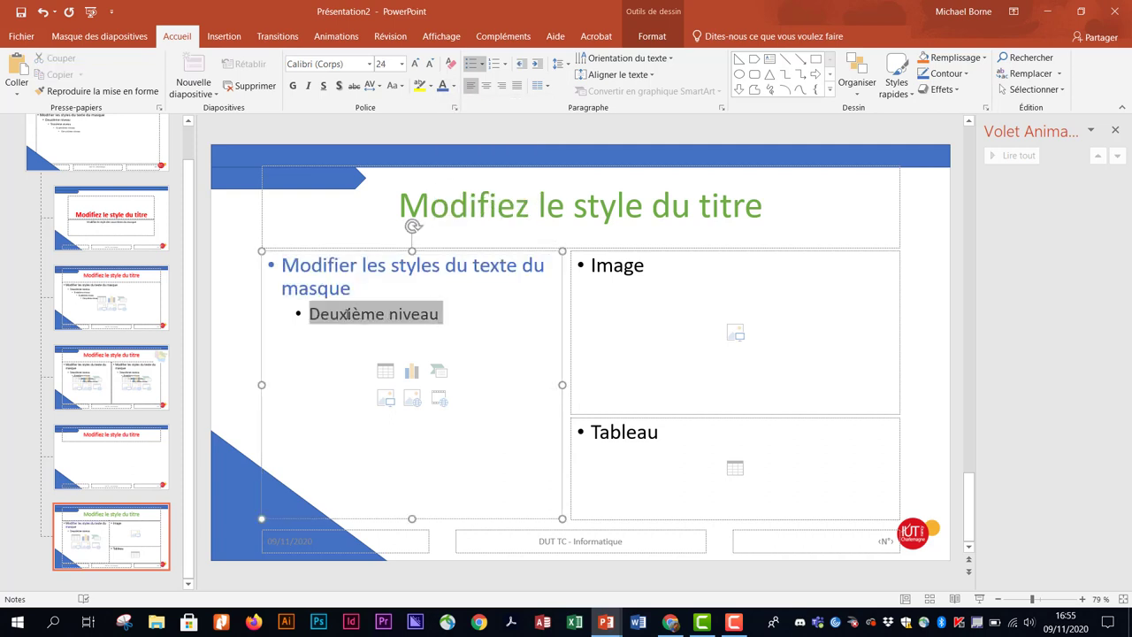
{"action": "left_click", "coordinate": [453, 88]}
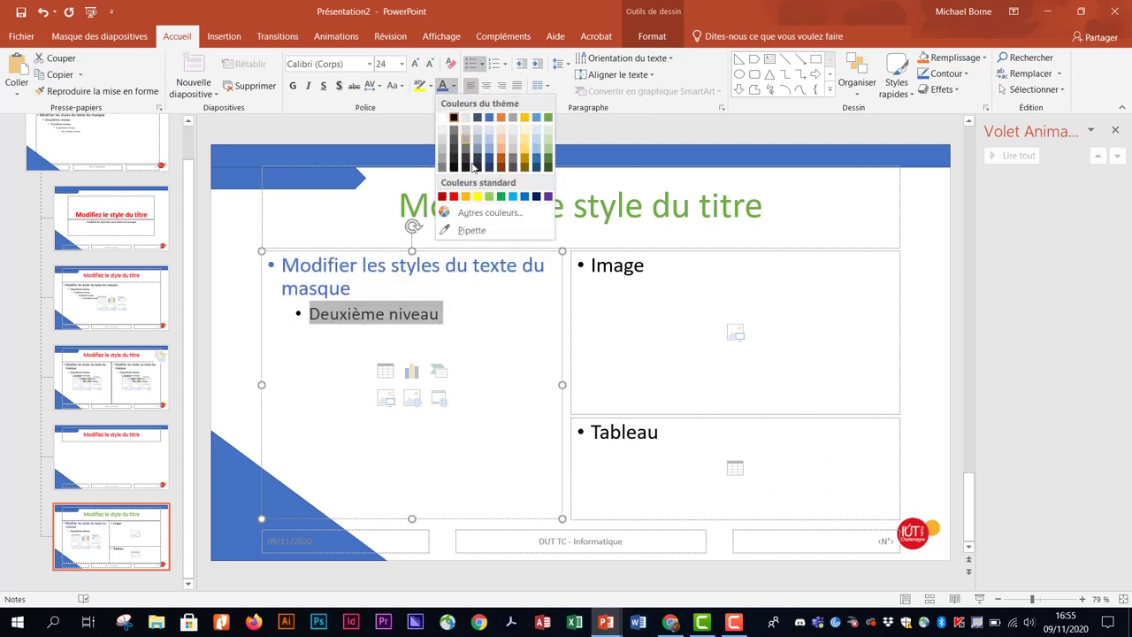
{"action": "left_click", "coordinate": [500, 117]}
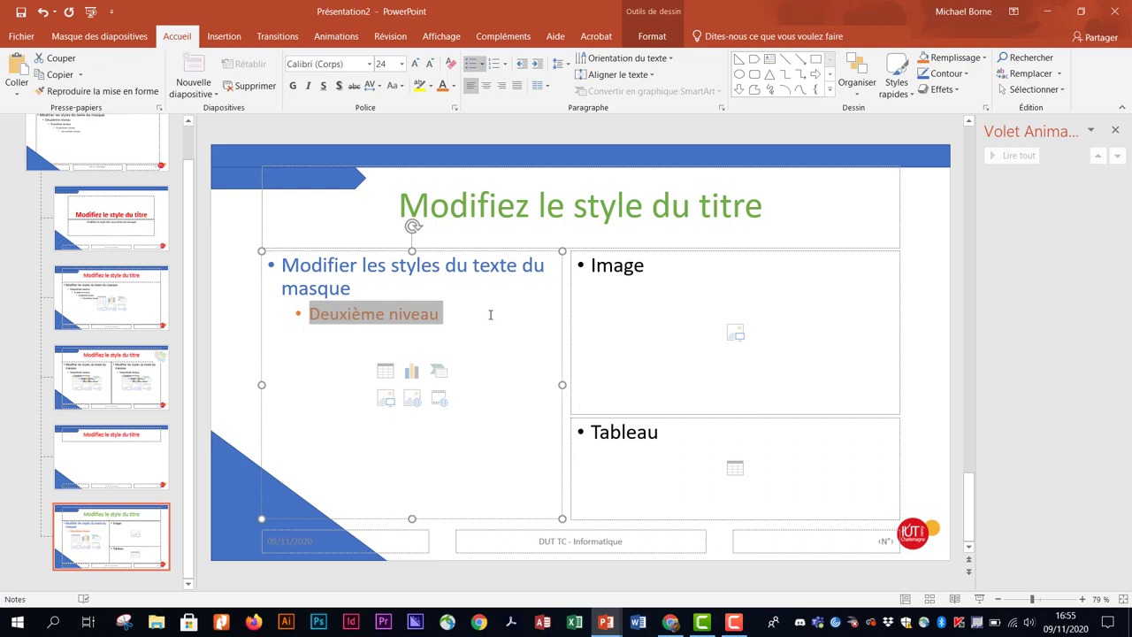
{"action": "left_click", "coordinate": [441, 36]}
Step: Return to normal view and add a new slide using the Diapo monuments layout
{"action": "left_click", "coordinate": [15, 65]}
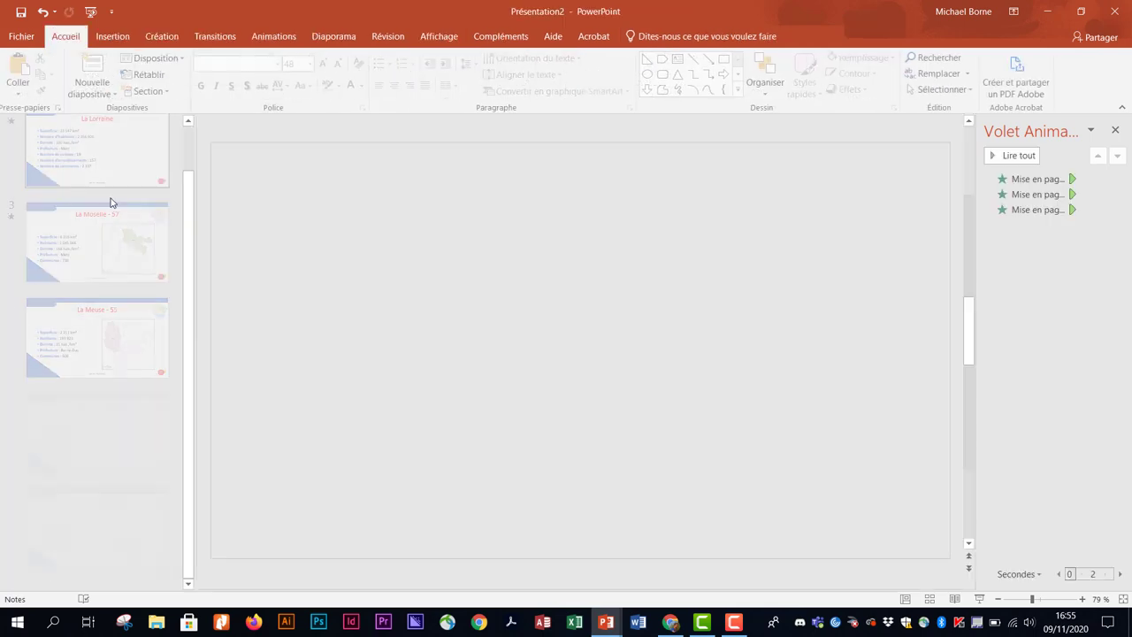
{"action": "left_click", "coordinate": [114, 93]}
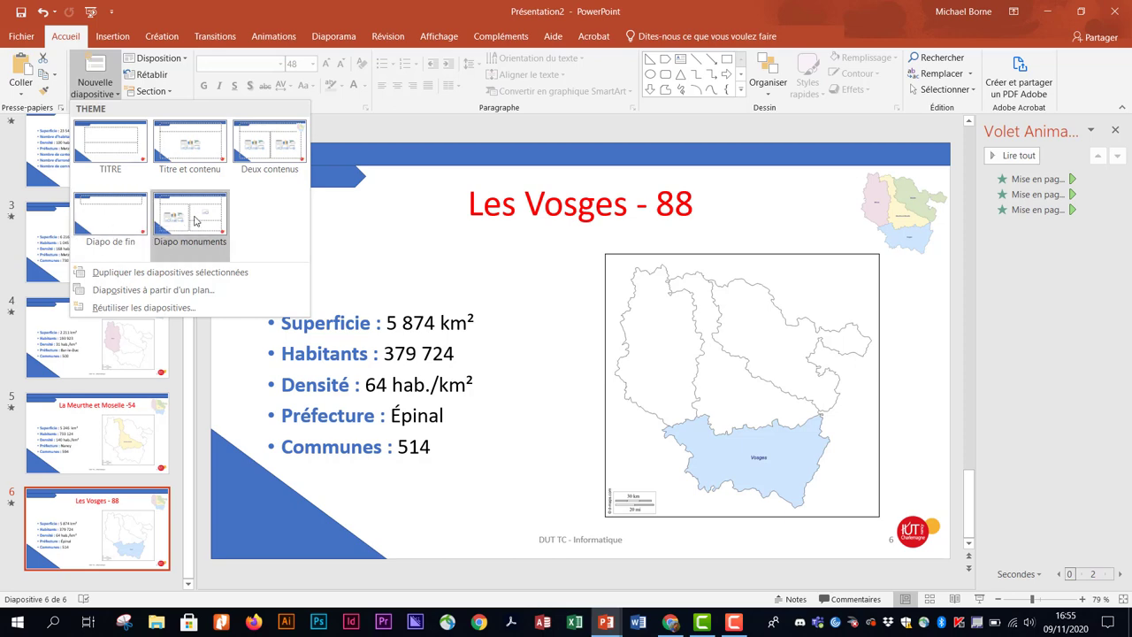
{"action": "left_click", "coordinate": [195, 221]}
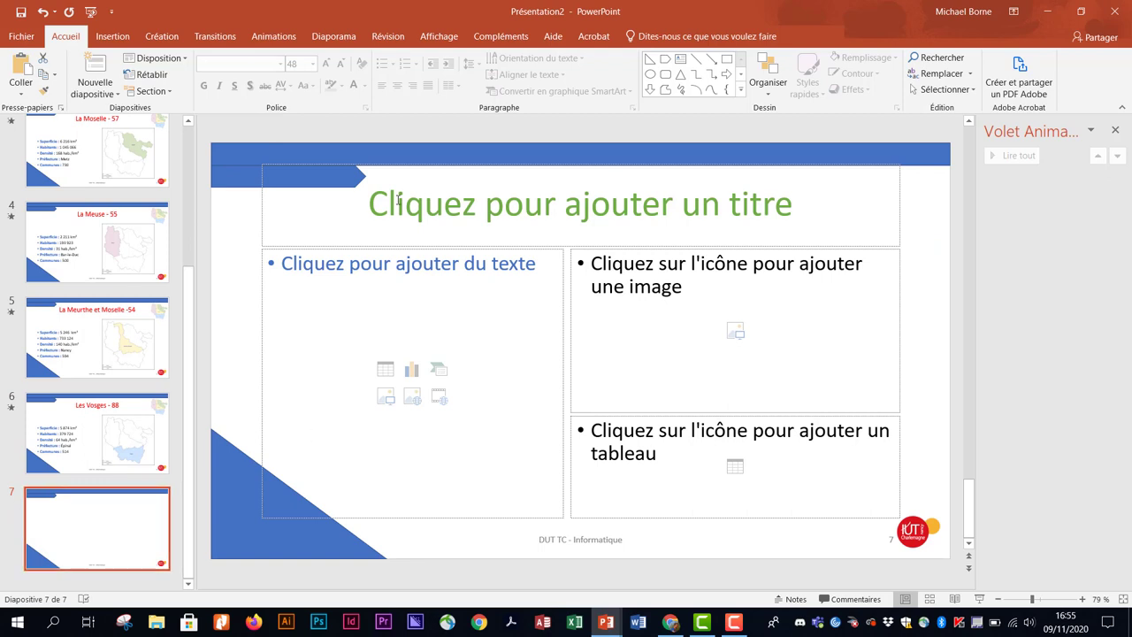
Step: Title the slide 'Monument' and add bullet 'Texte de niveau 1' with sub-bullet 'Texte niveau 2'
{"action": "left_click", "coordinate": [411, 210]}
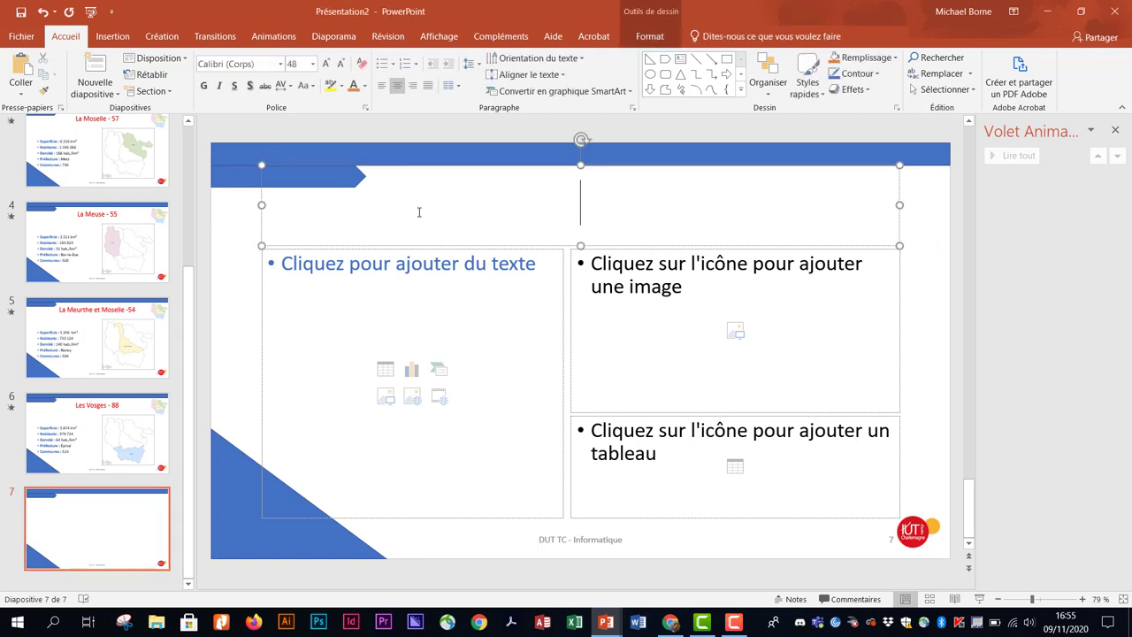
{"action": "type", "text": "Mon"}
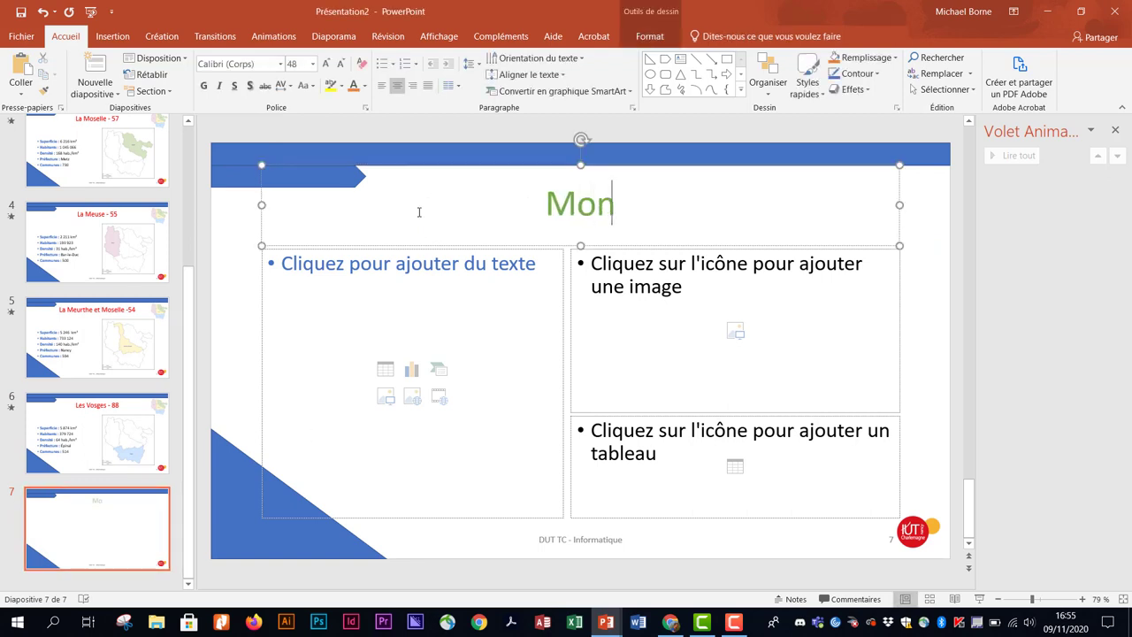
{"action": "type", "text": "ument"}
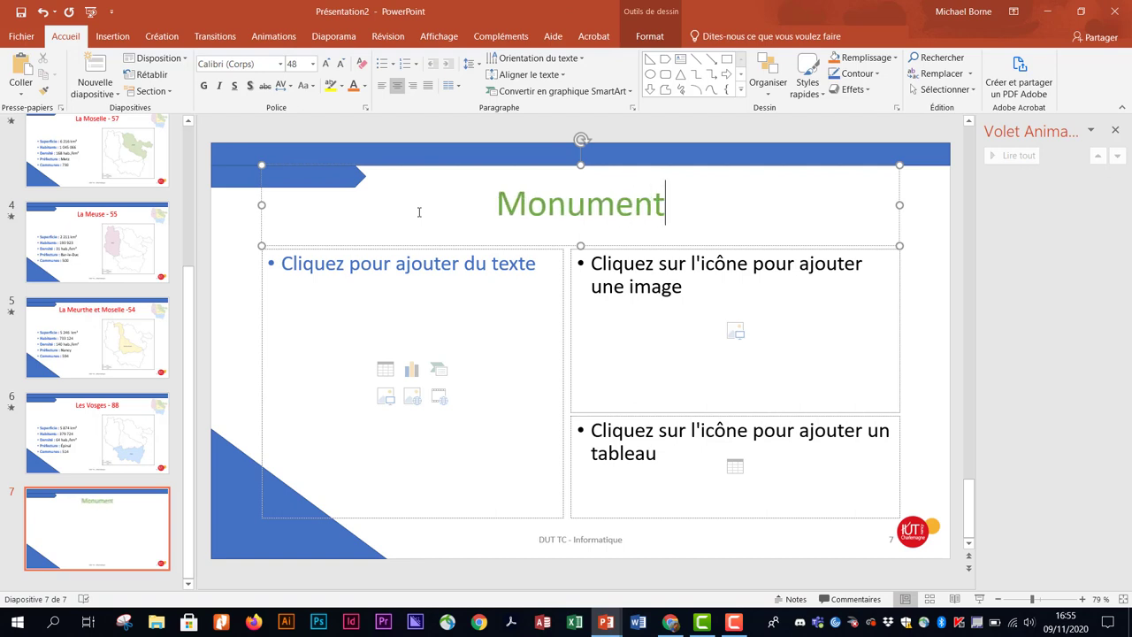
{"action": "left_click", "coordinate": [393, 263]}
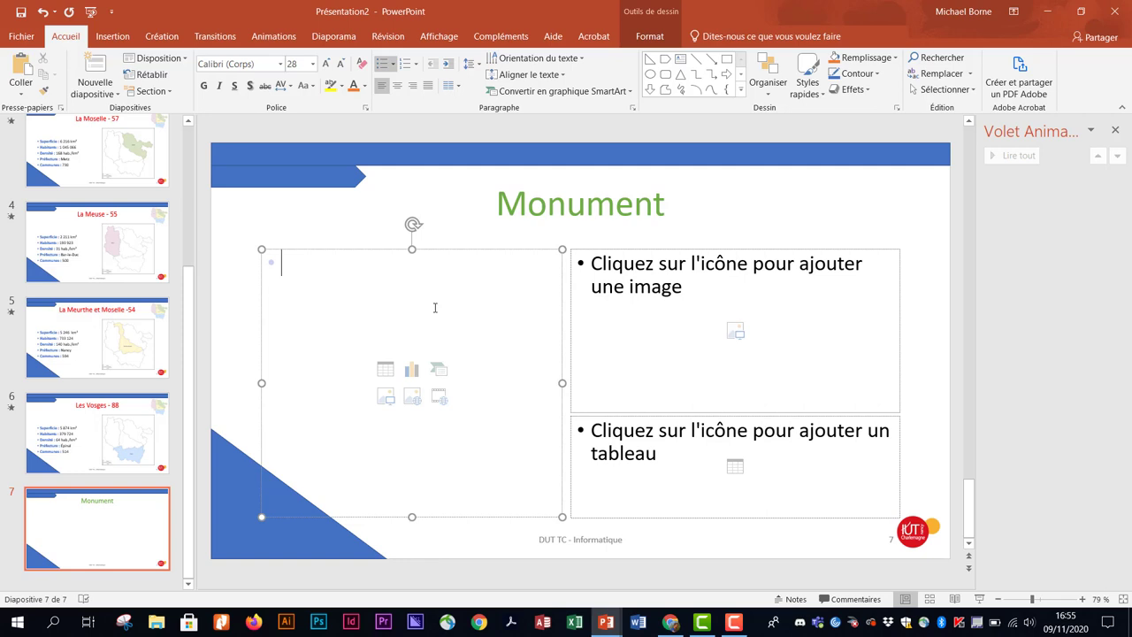
{"action": "type", "text": "Texte"}
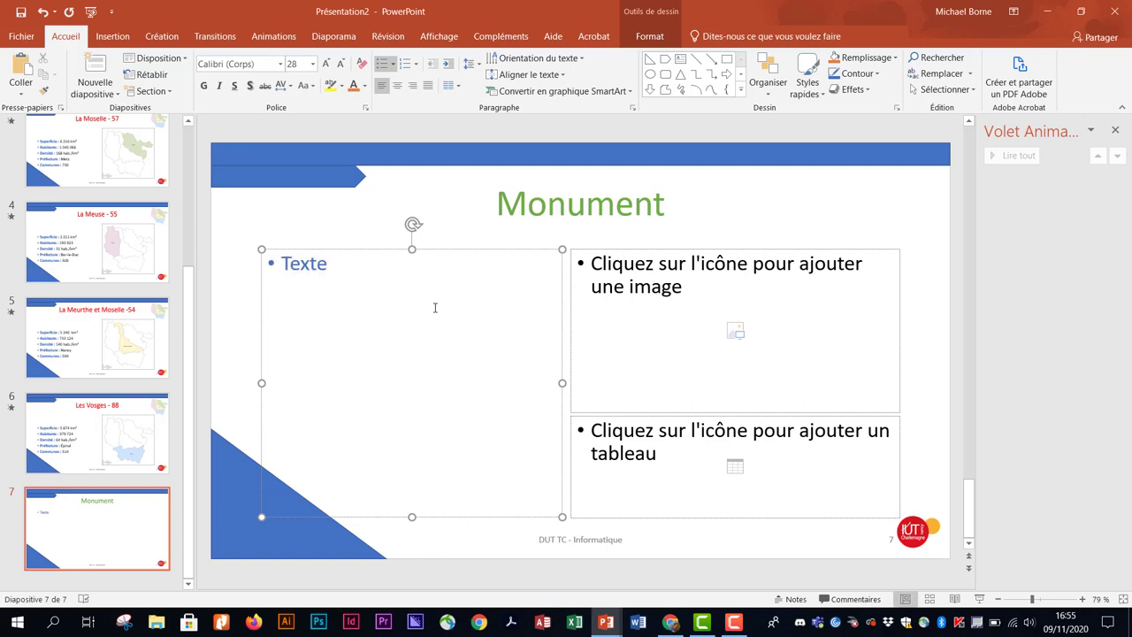
{"action": "type", "text": " de niveau"}
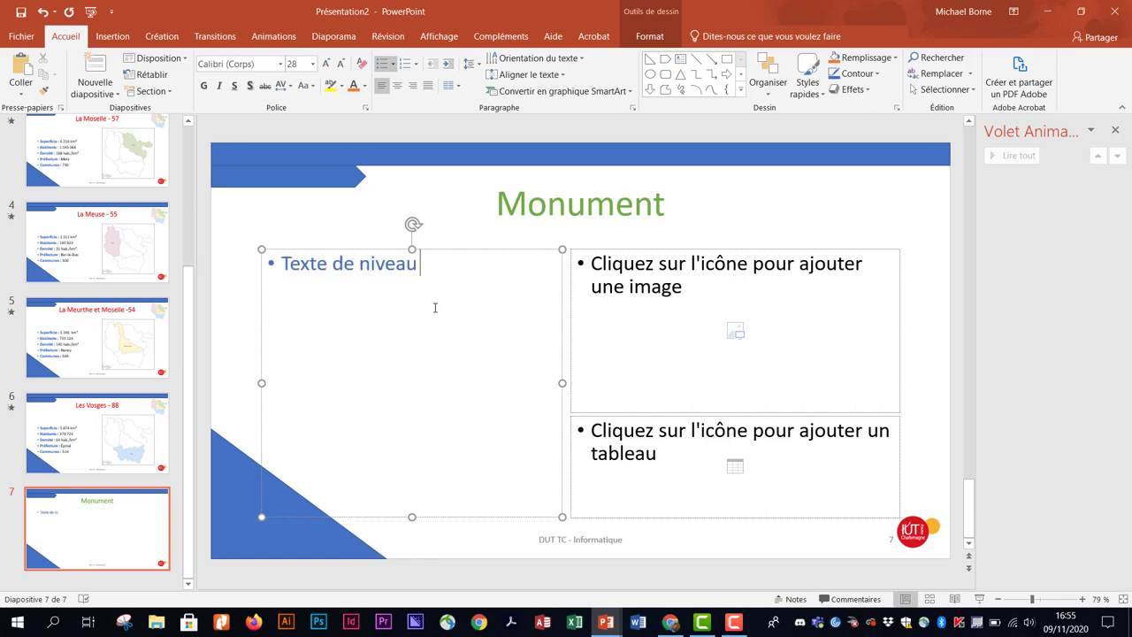
{"action": "type", "text": " 1"}
{"action": "key", "text": "Return"}
{"action": "key", "text": "Tab"}
{"action": "type", "text": "Texte nivea"}
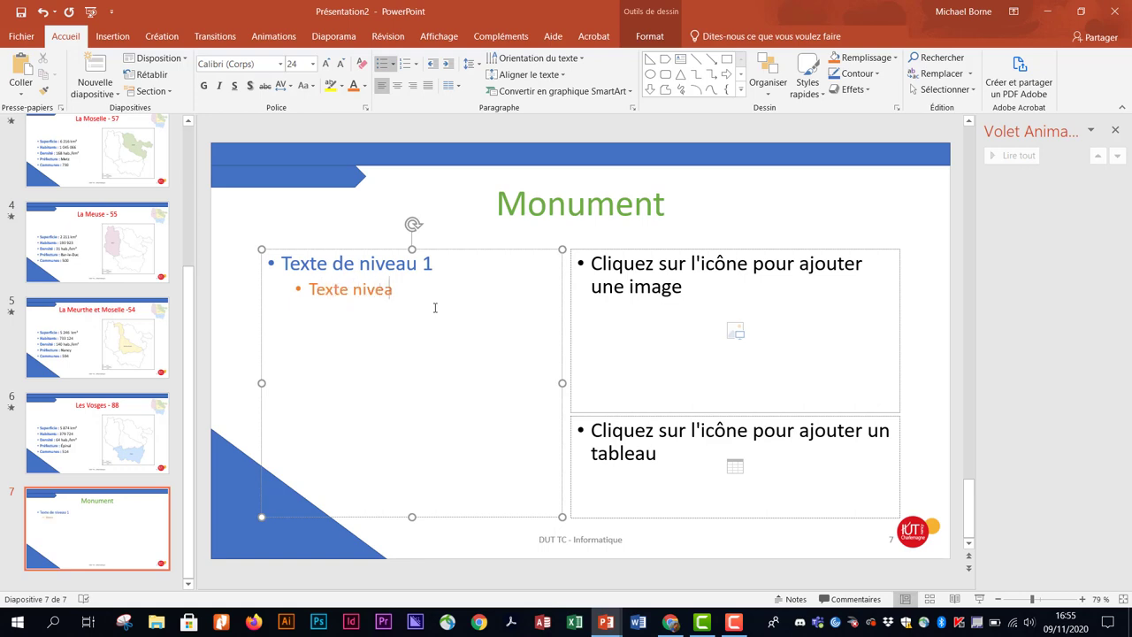
{"action": "type", "text": "u 2"}
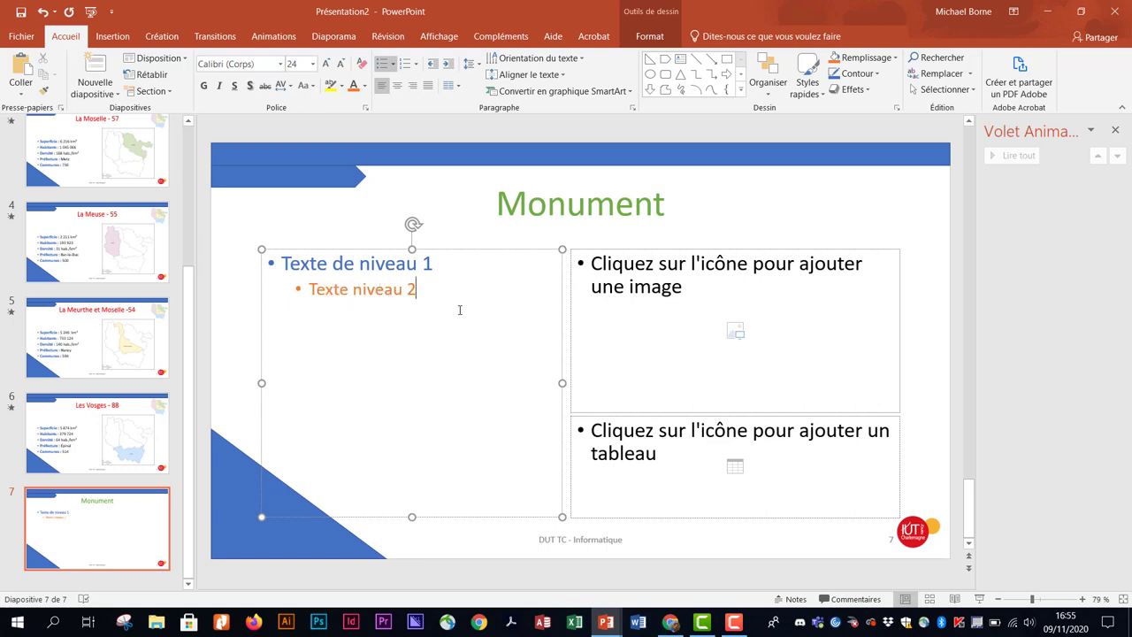